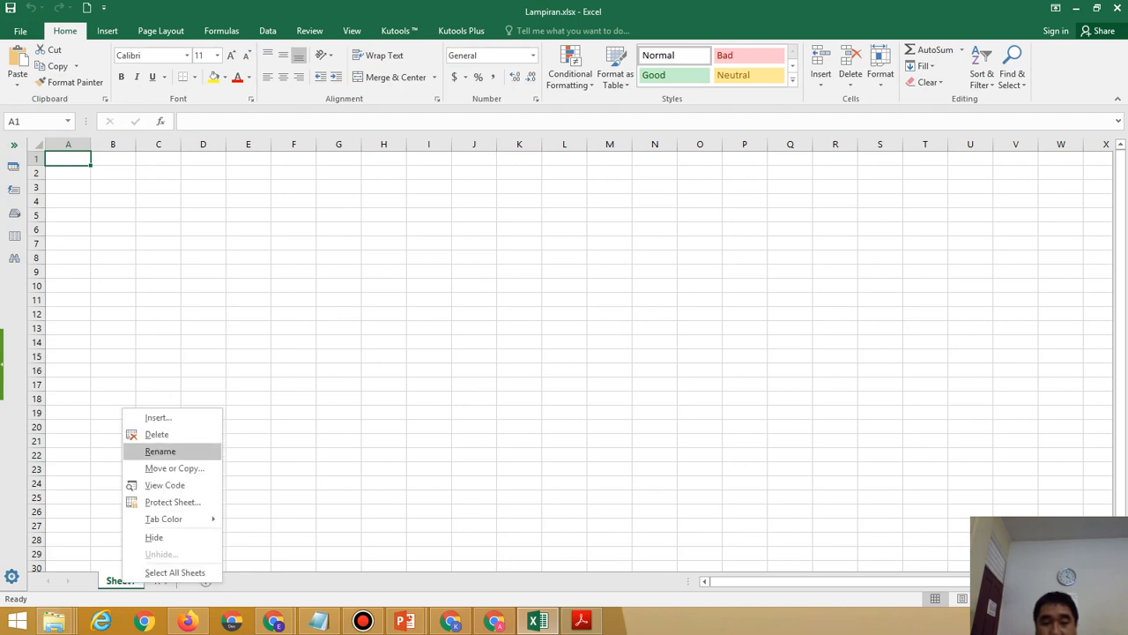
Rename the Sheet1 tab to 'Lat Bab 1'.
key("Return")
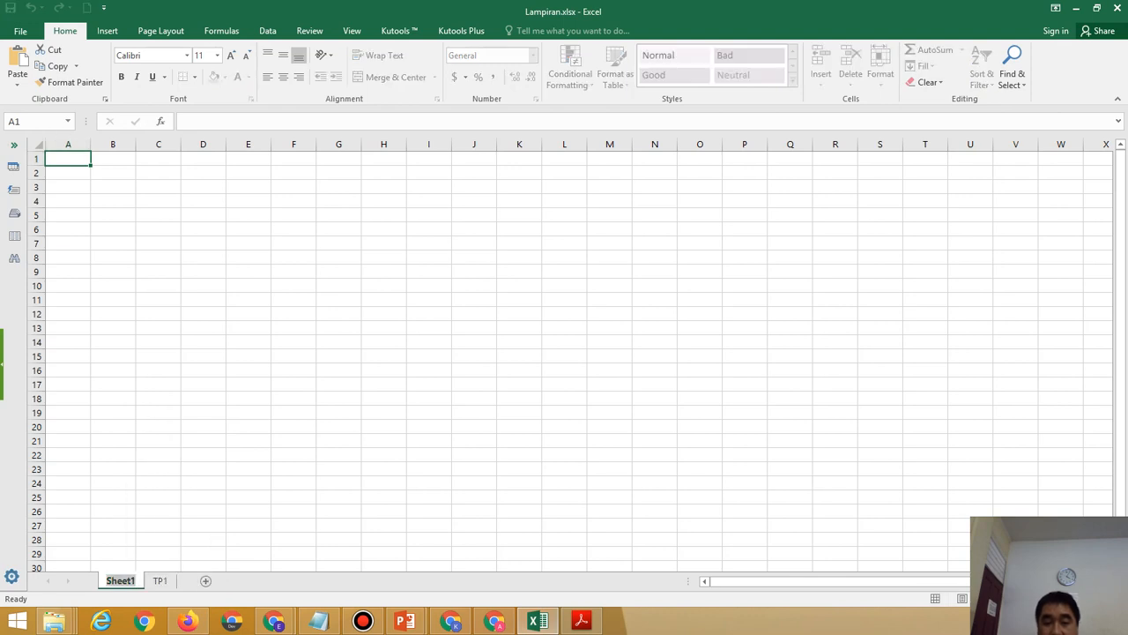
key("BackSpace")
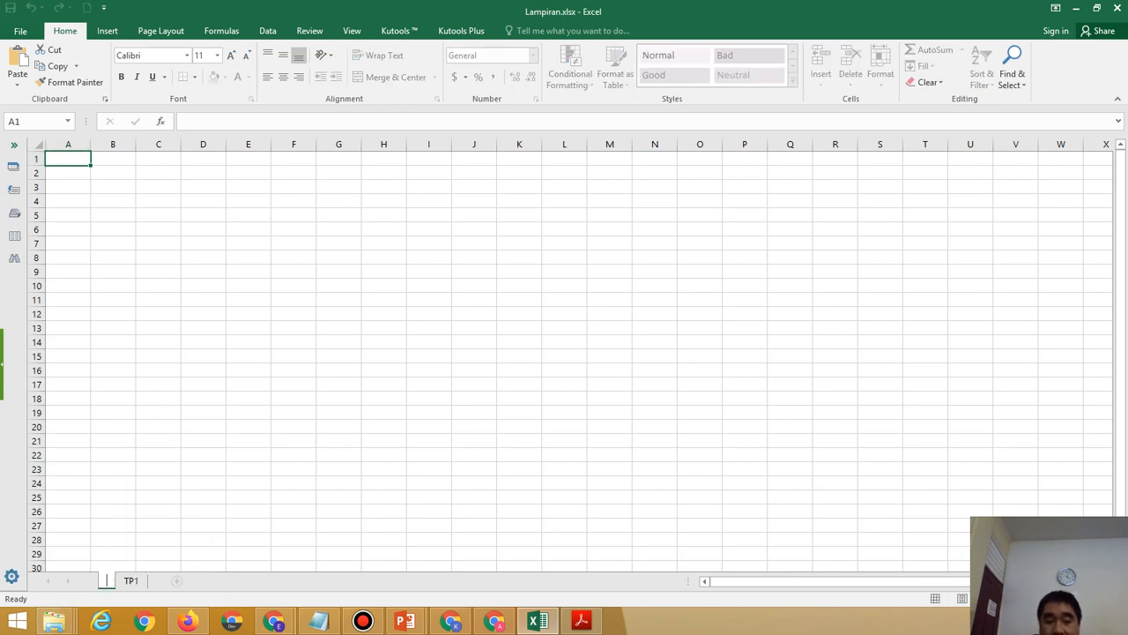
type("La")
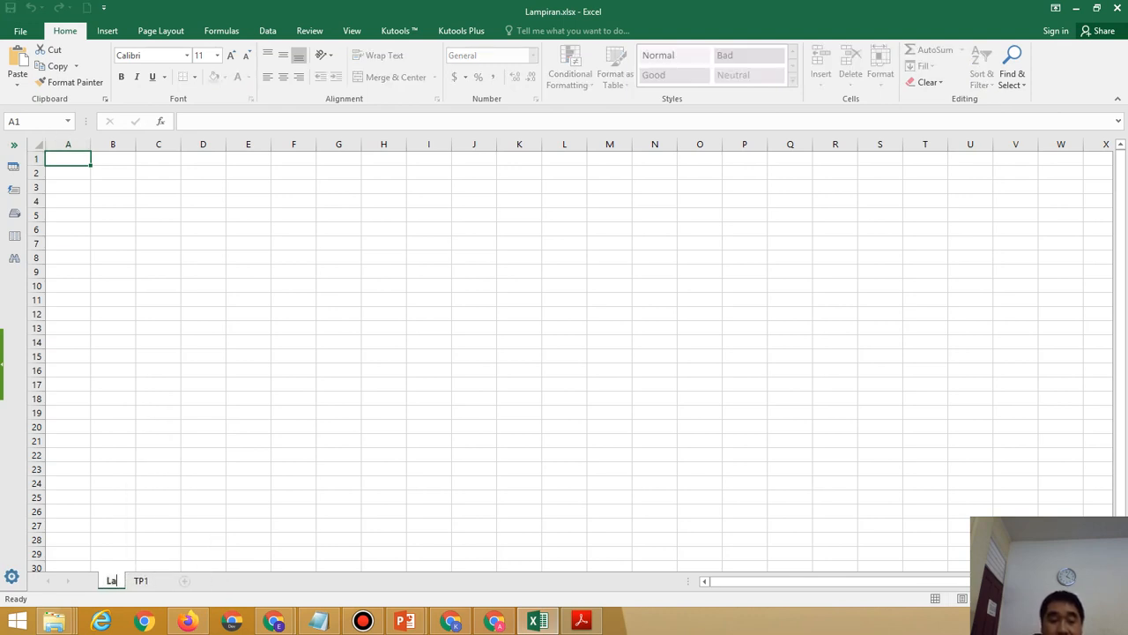
type("t")
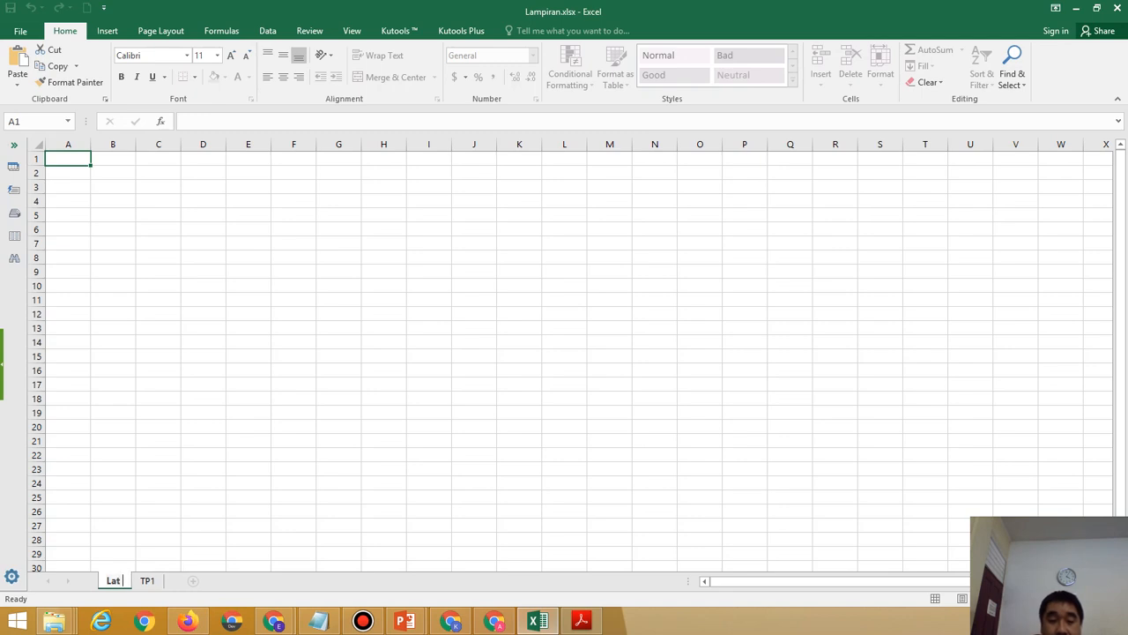
type(" B")
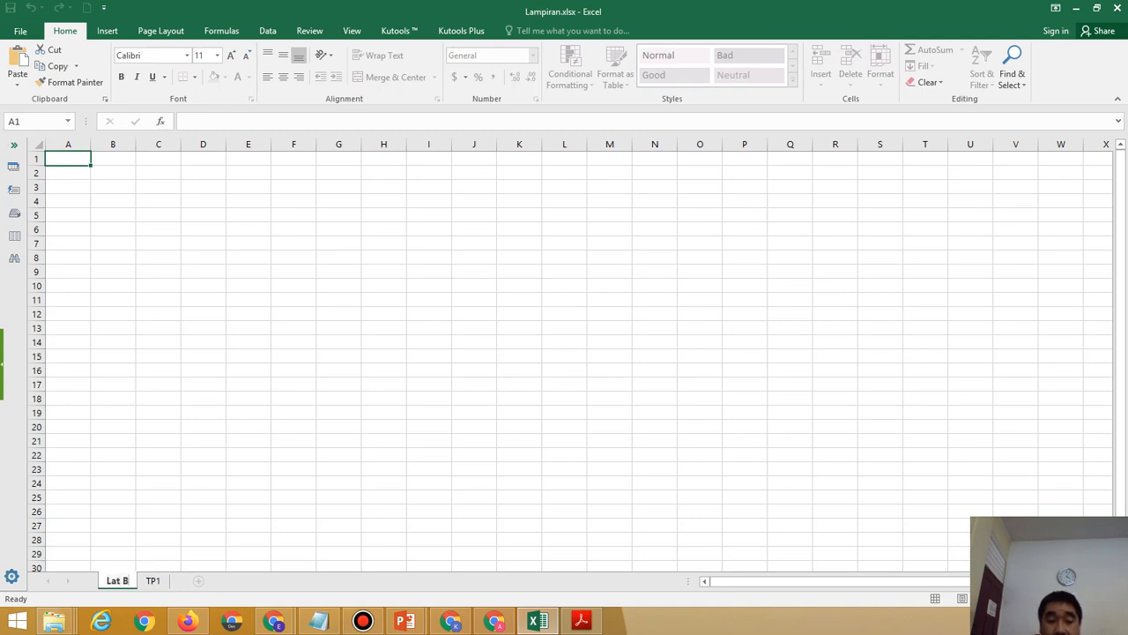
type("ab 1")
key("Return")
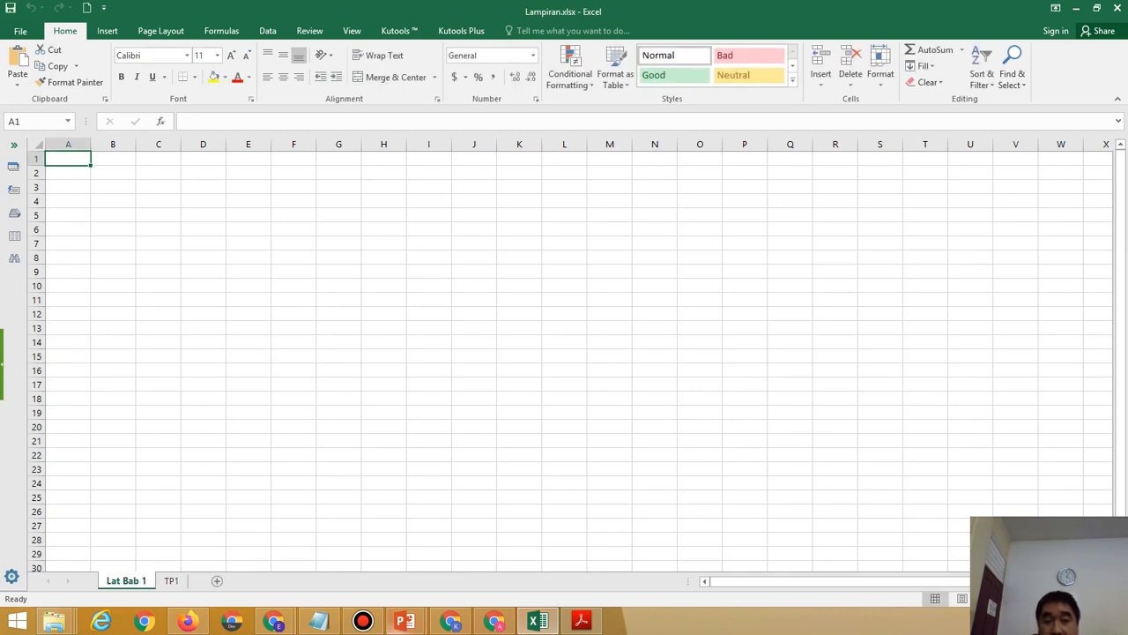
mouse_move(580, 621)
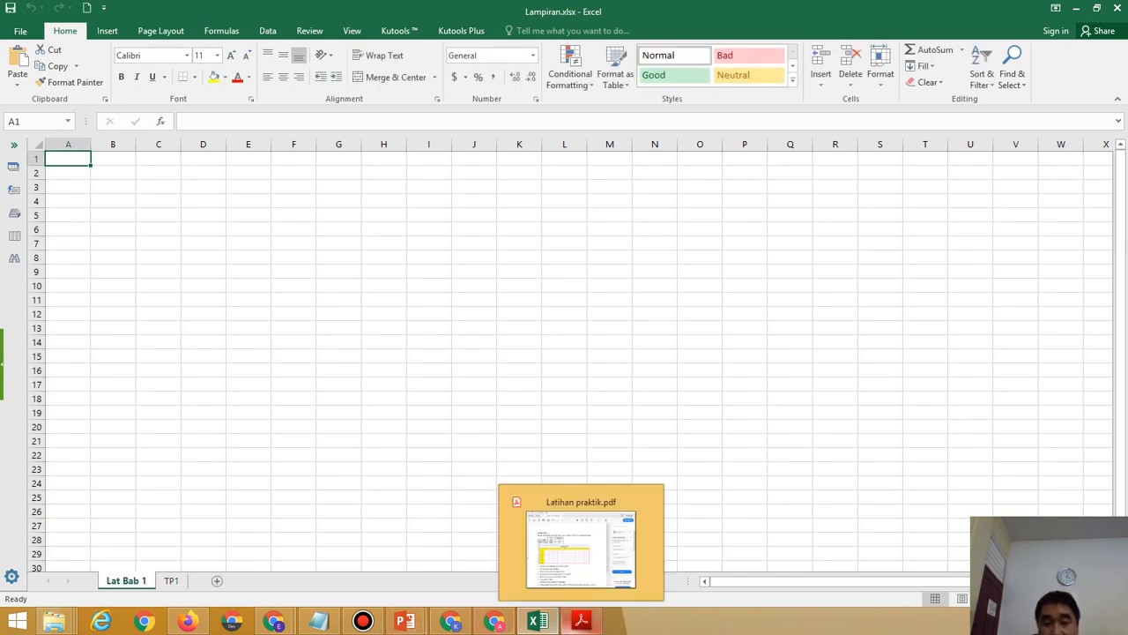
mouse_move(537, 621)
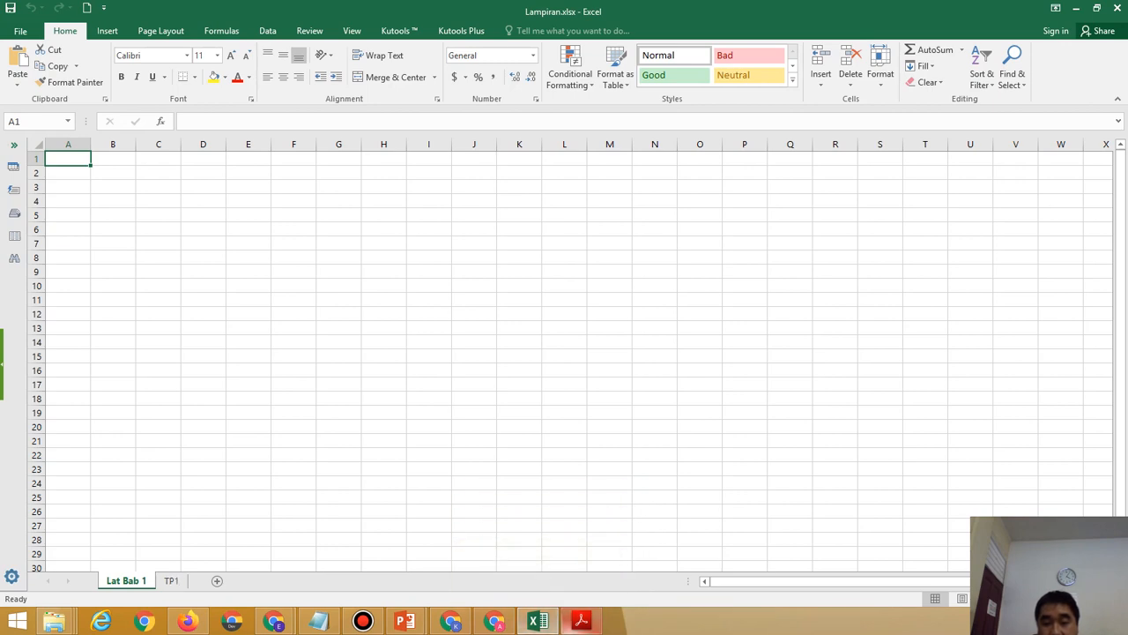
left_click(581, 622)
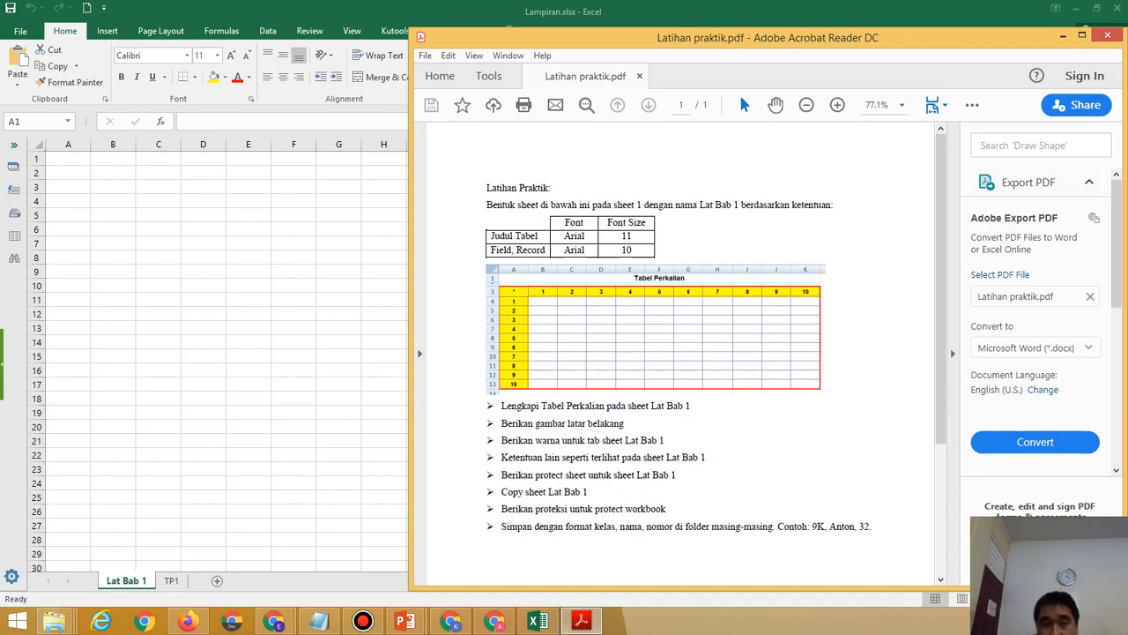
key("alt+Tab")
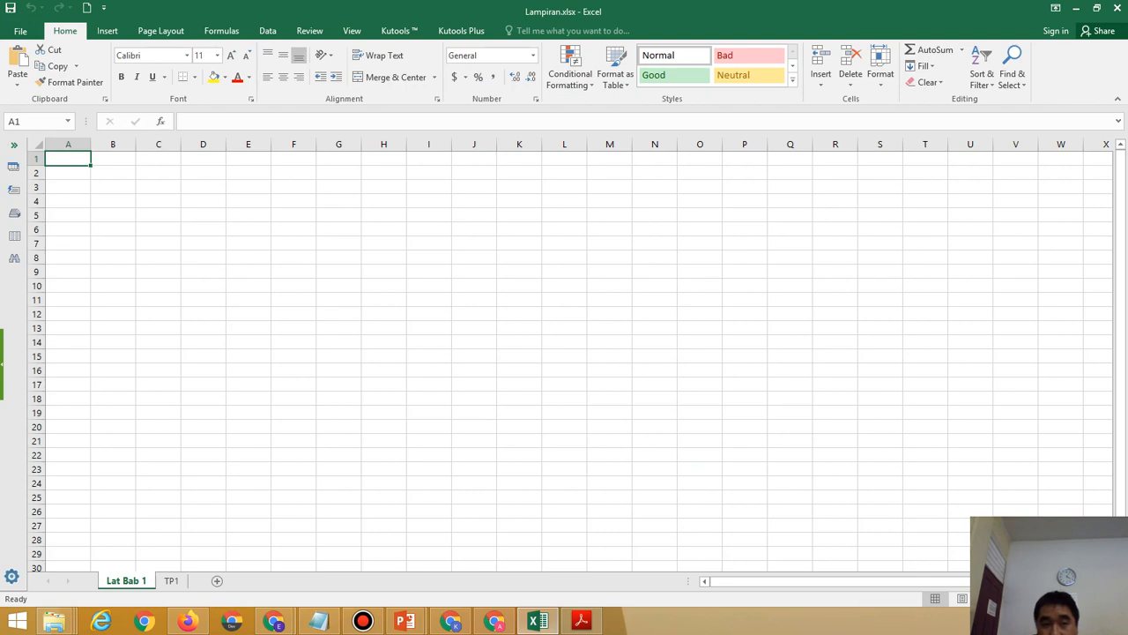
key("shift+Right")
key("shift+Right")
key("shift+Right")
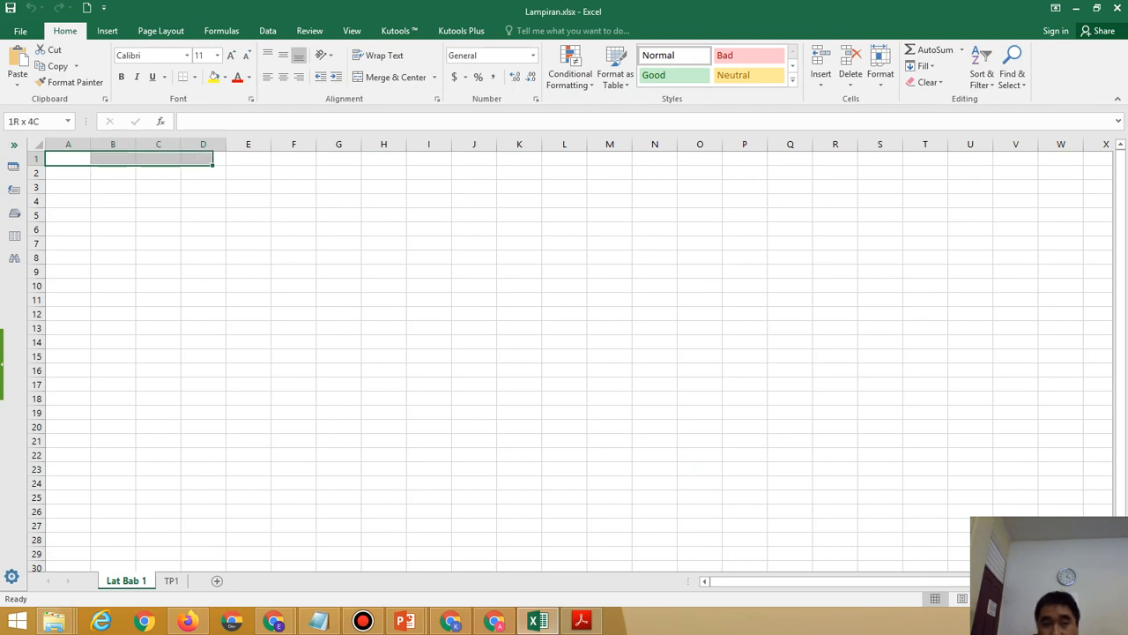
left_click(113, 186)
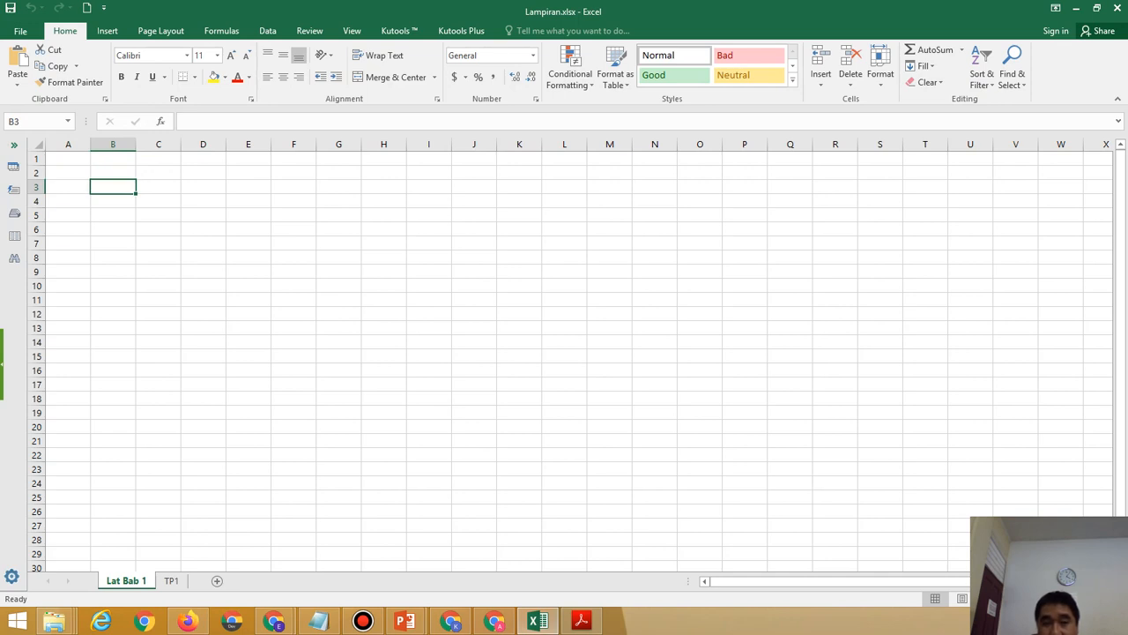
double_click(68, 159)
key("Return")
left_click_drag(68, 159, 519, 159)
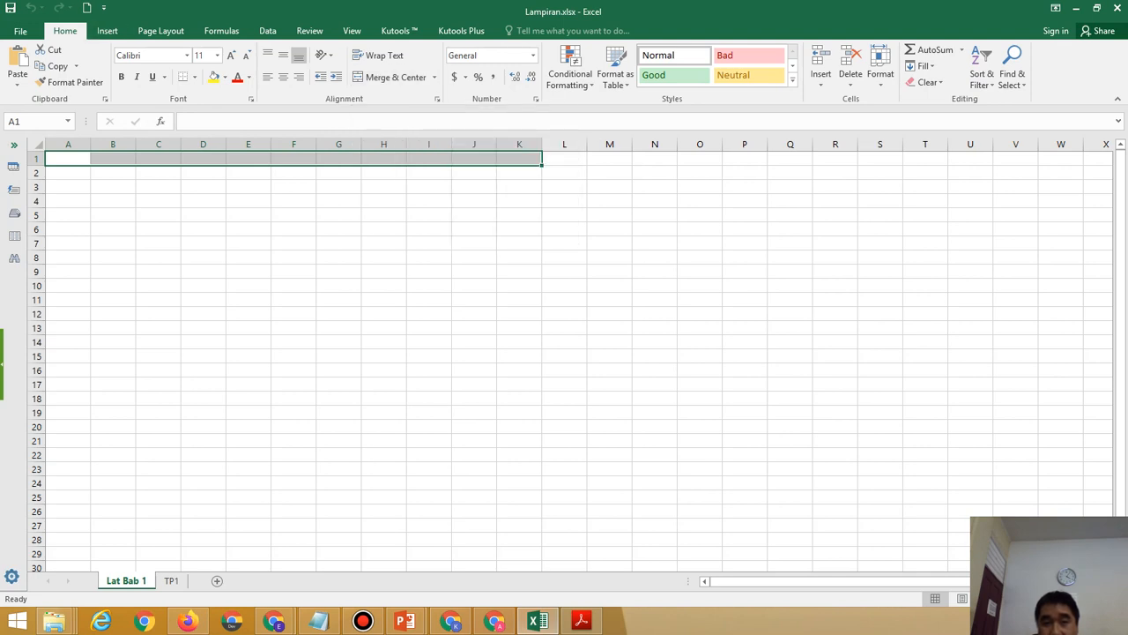
Merge and centre A1:K1 with middle vertical alignment, checking the exercise PDF.
left_click(395, 77)
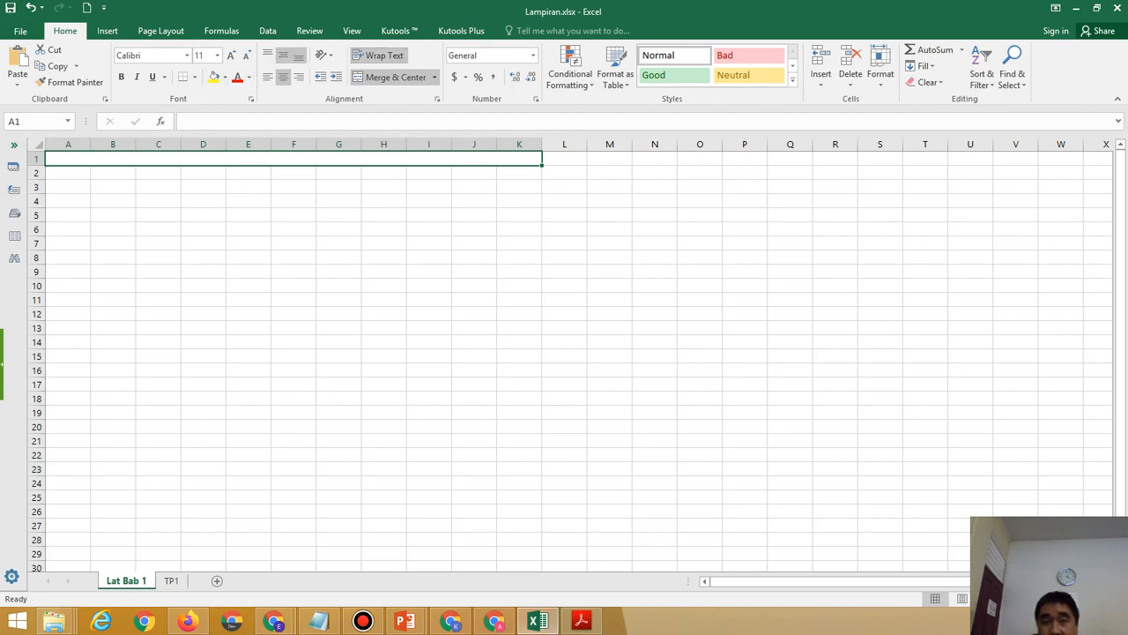
left_click(283, 56)
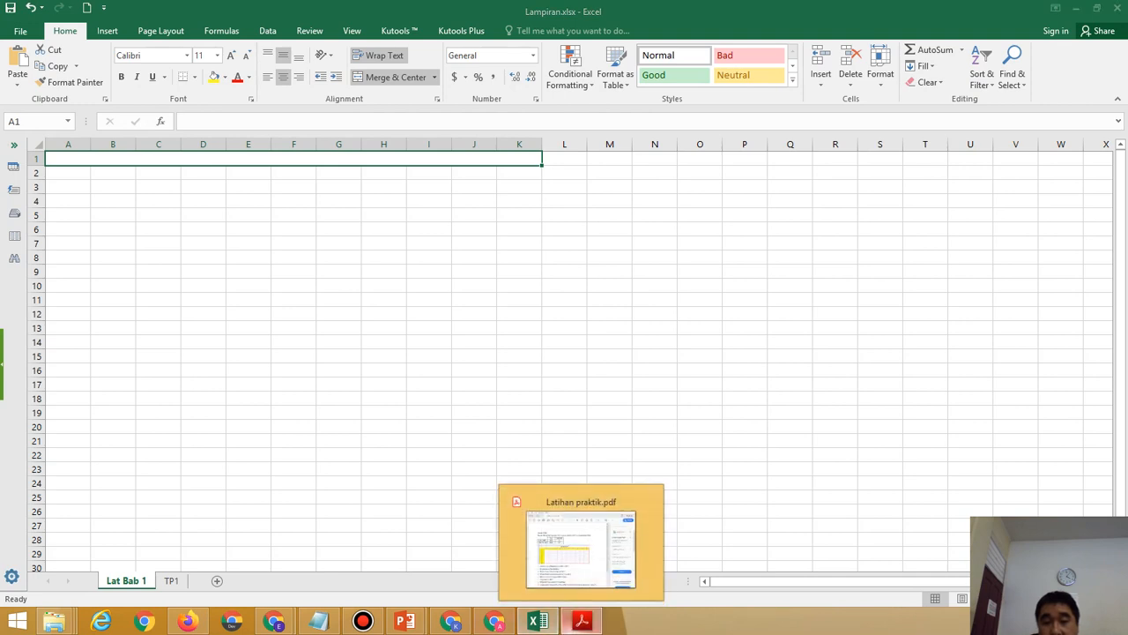
left_click(580, 621)
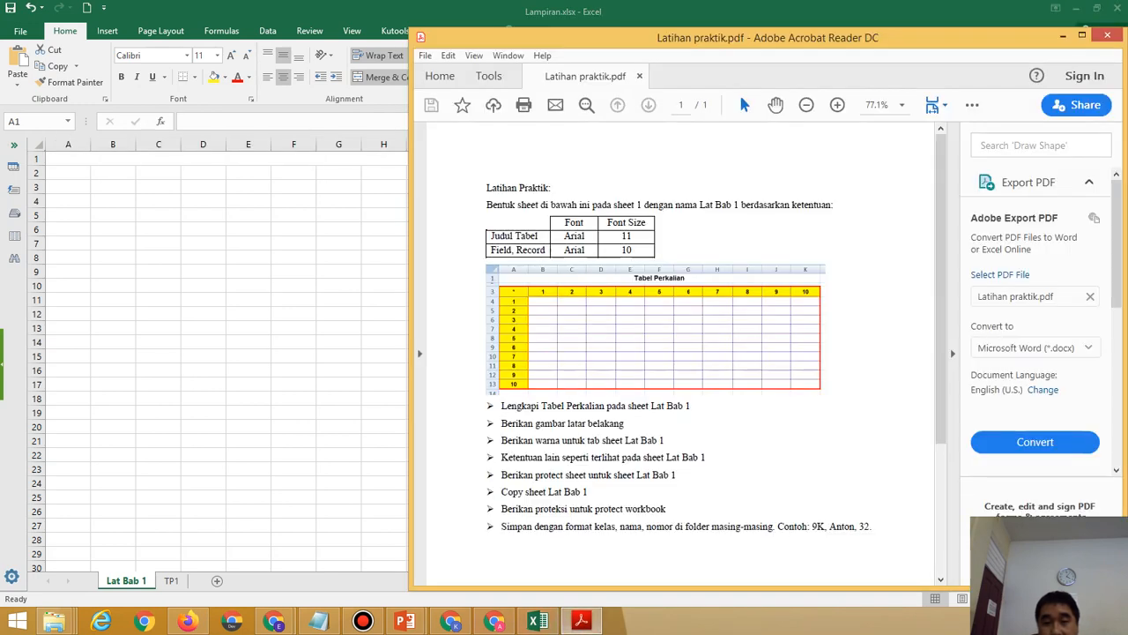
key("alt+Tab")
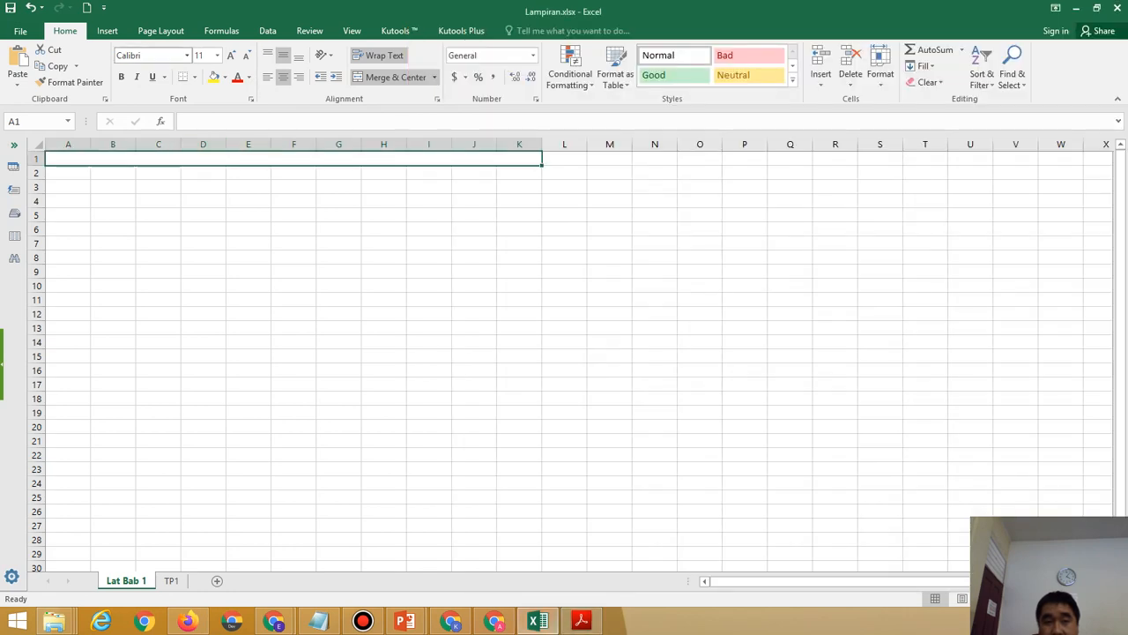
Set the merged title cell's font to Arial.
left_click(187, 56)
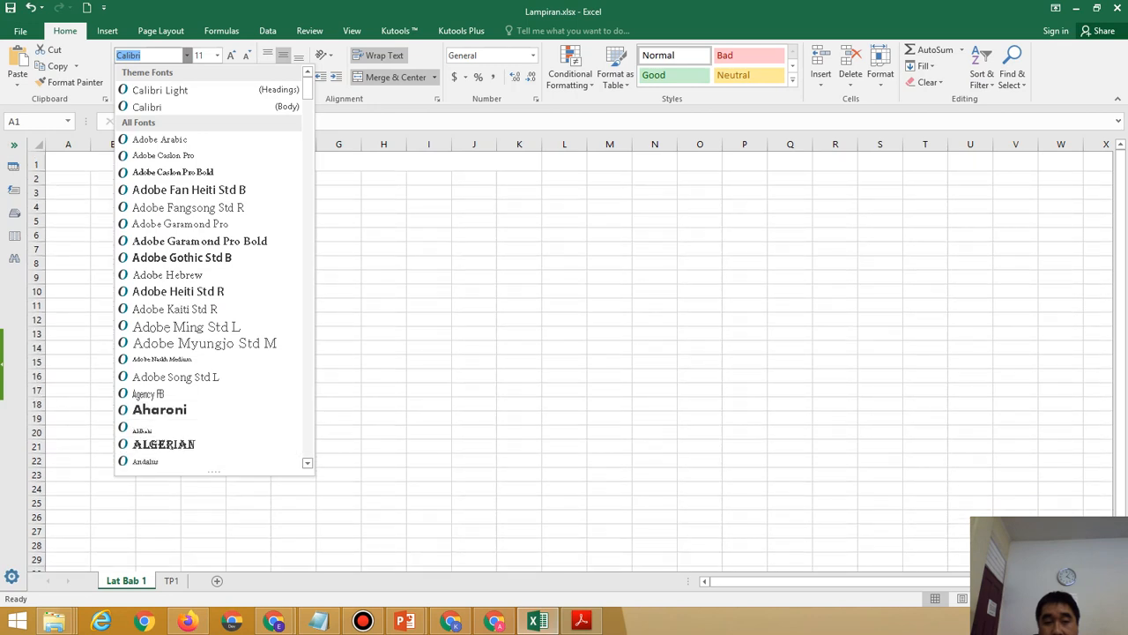
scroll(214, 264, "down", 3)
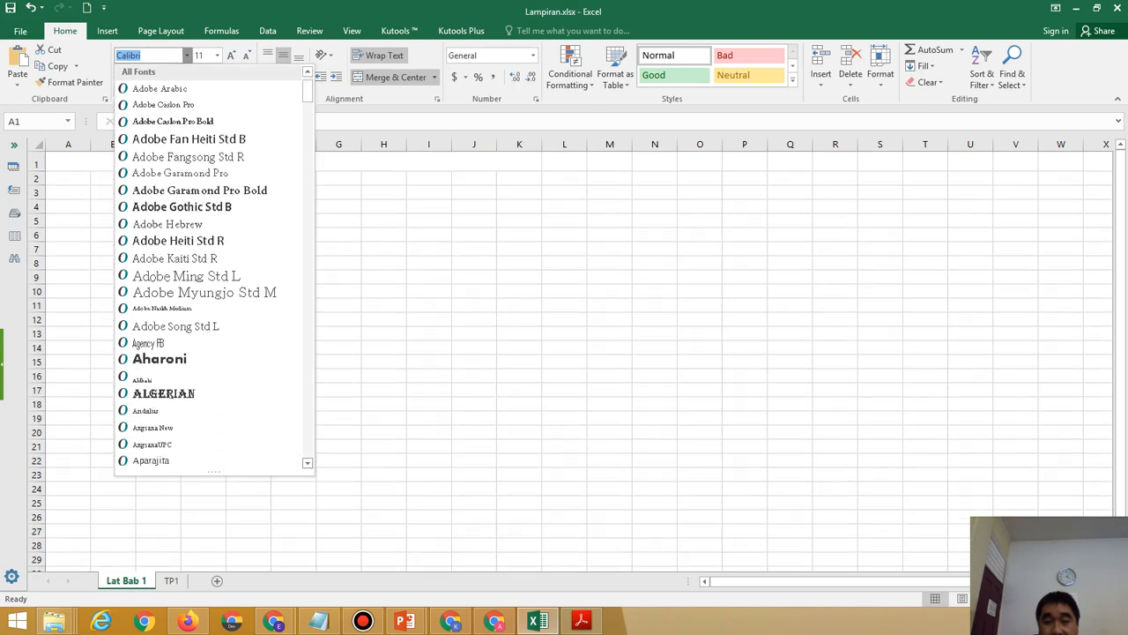
left_click(144, 426)
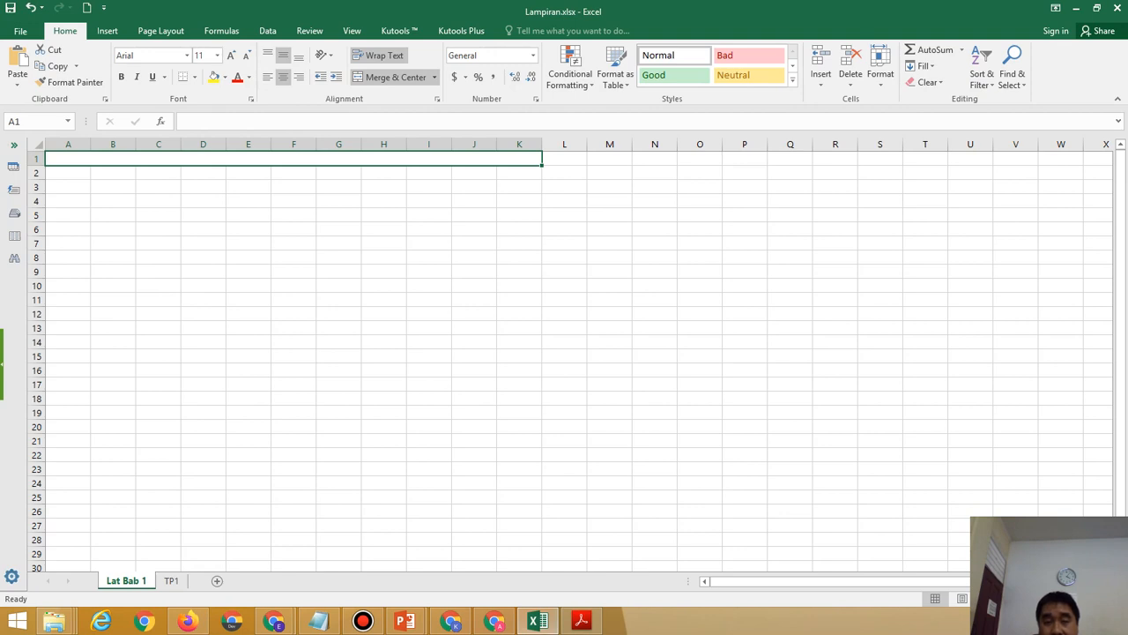
left_click(581, 621)
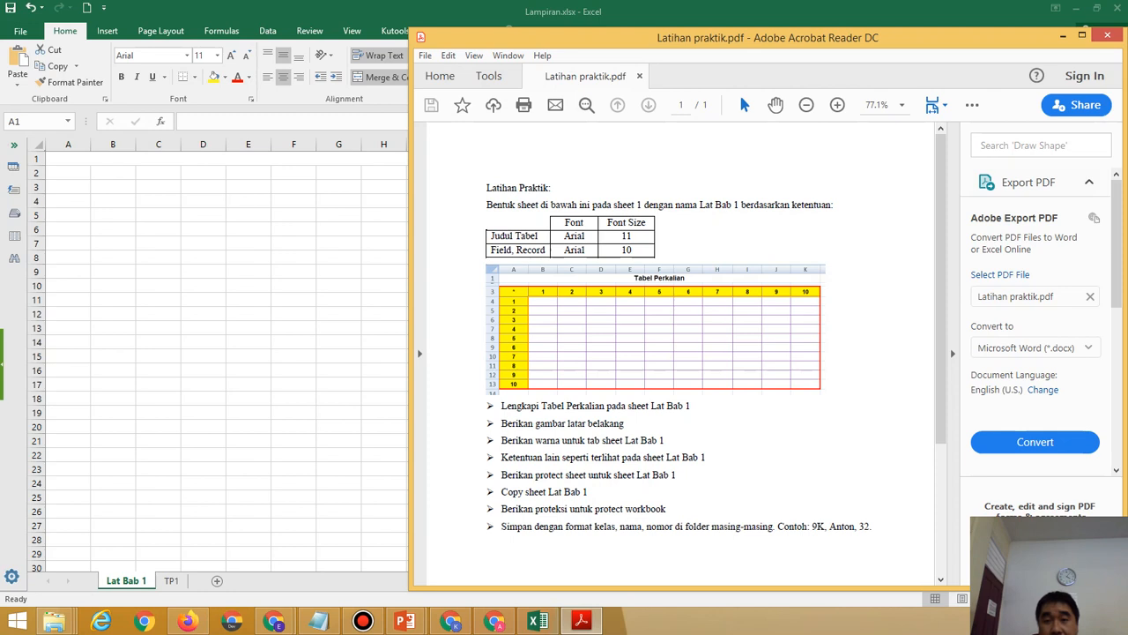
left_click(204, 159)
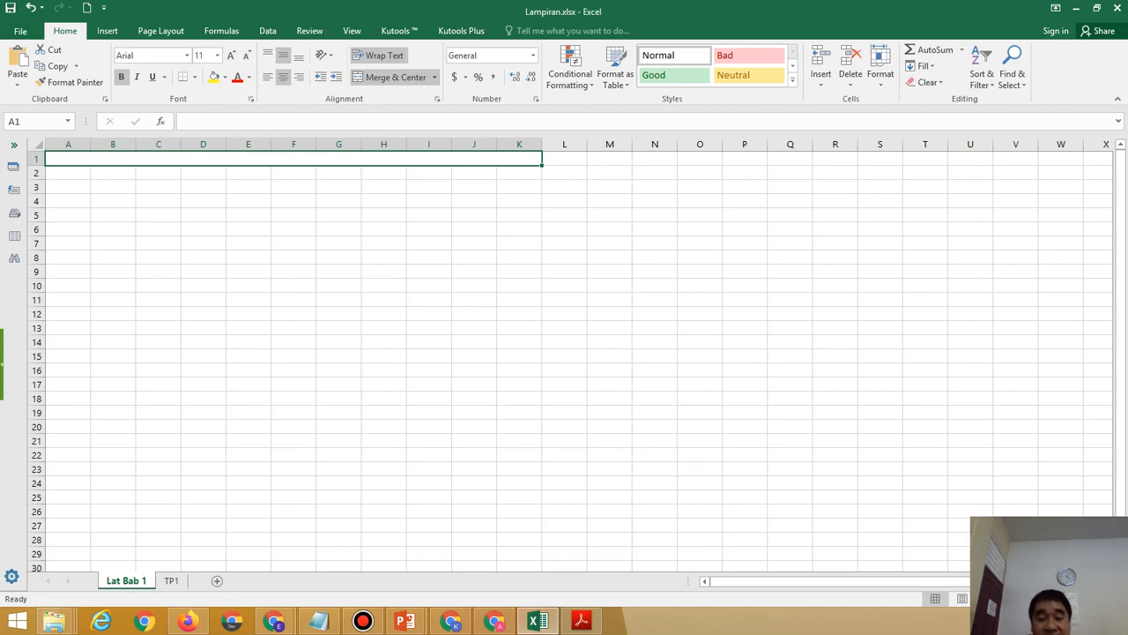
Enter the title 'Tabel Perkalian' in the merged A1 cell.
type("Tabel Perkalia")
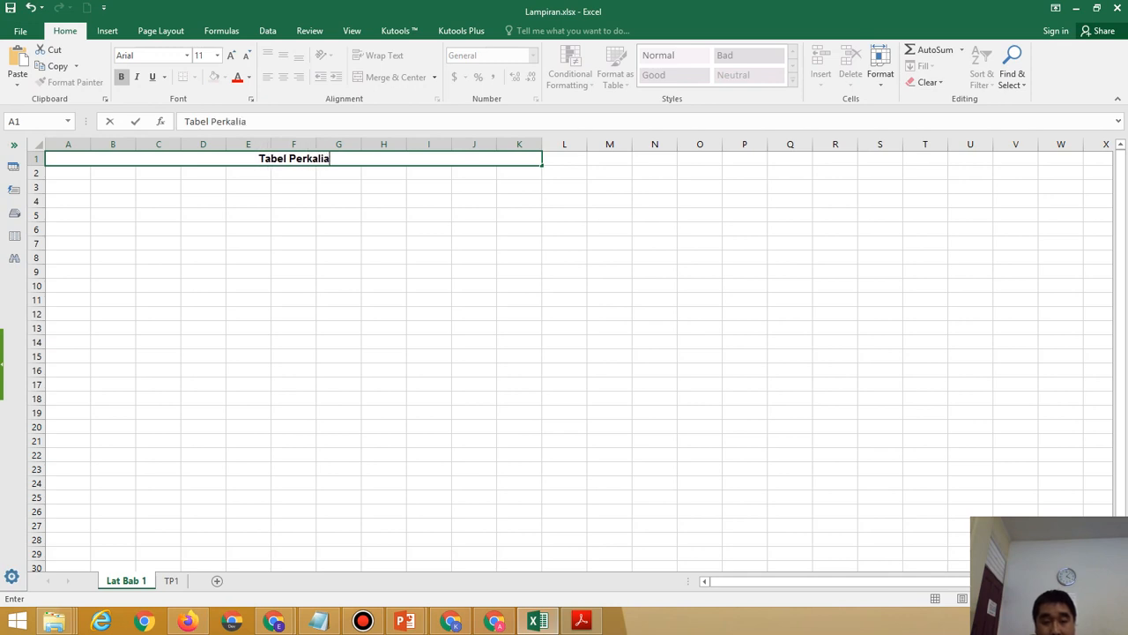
type("n")
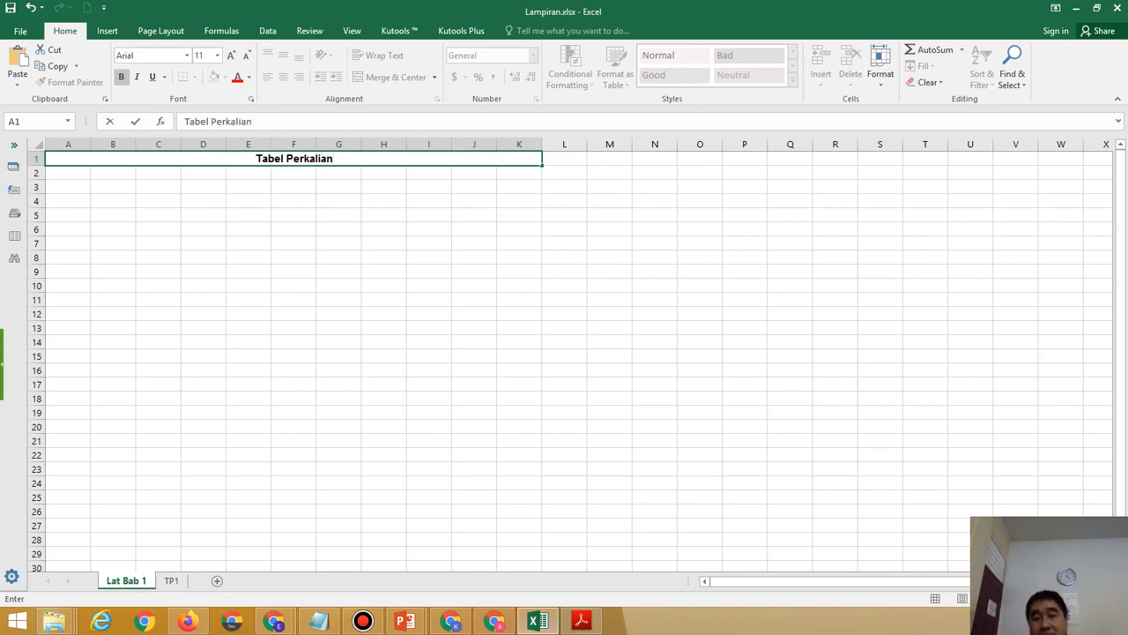
key("Return")
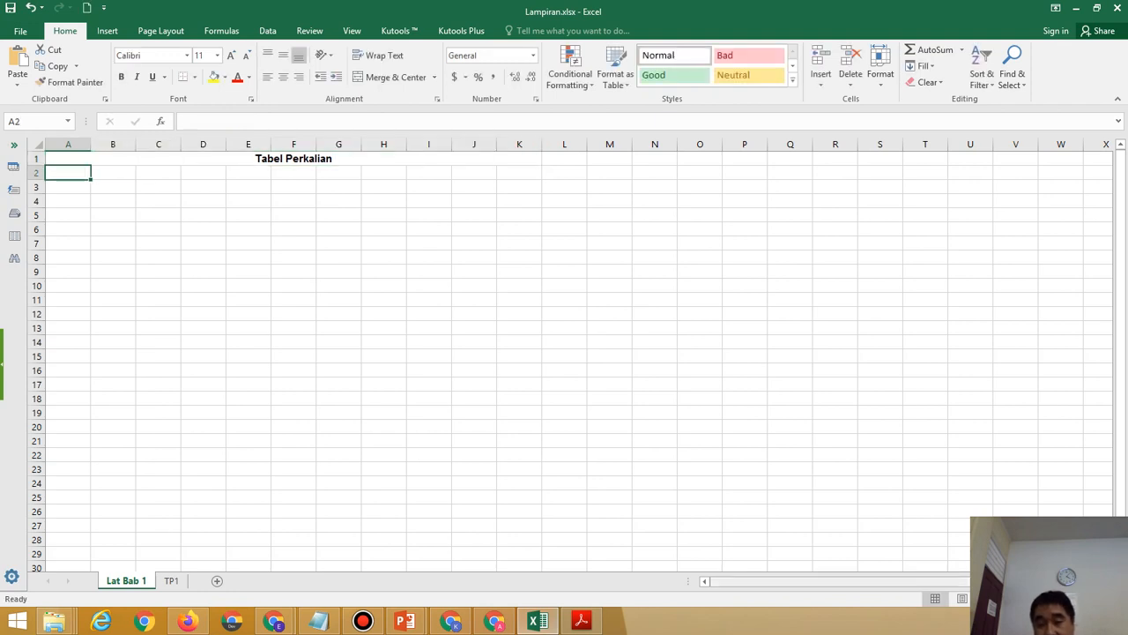
Shrink row 2 into a thin spacer below the title, matching the exercise PDF.
scroll(570, 354, "up", 4, "ctrl")
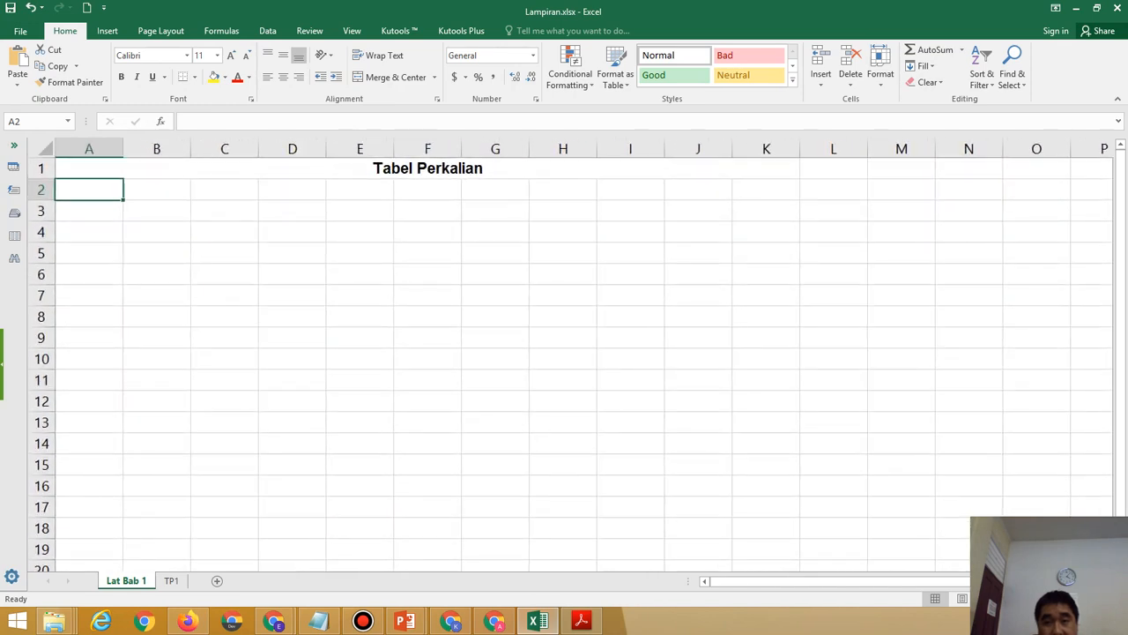
scroll(570, 355, "up", 2, "ctrl")
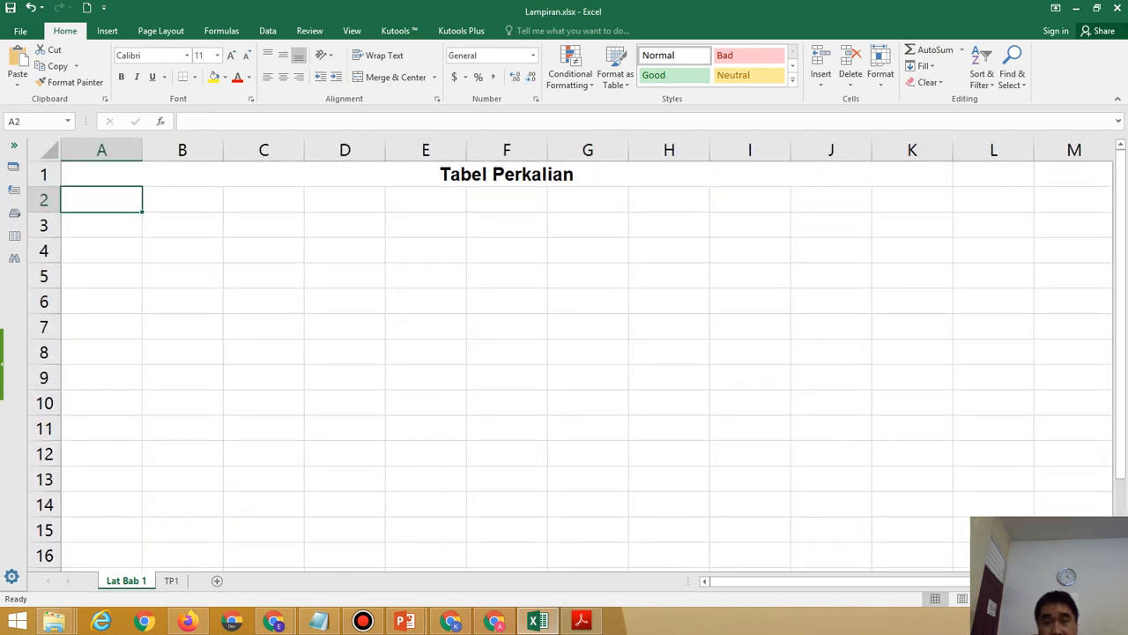
scroll(570, 354, "up", 2, "ctrl")
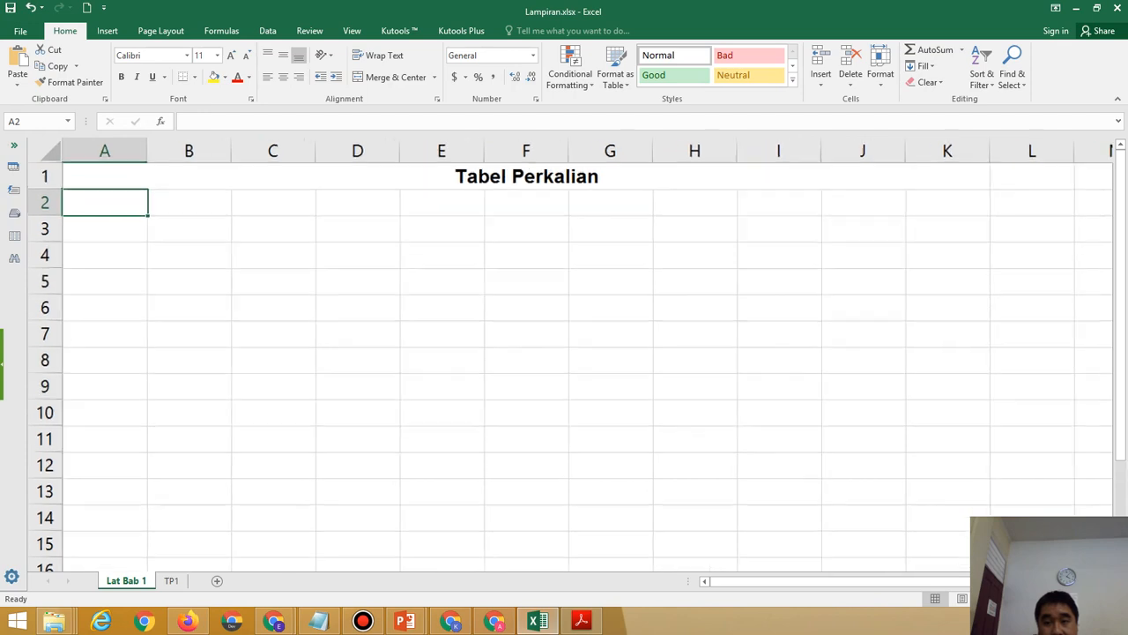
scroll(570, 355, "up", 1, "ctrl")
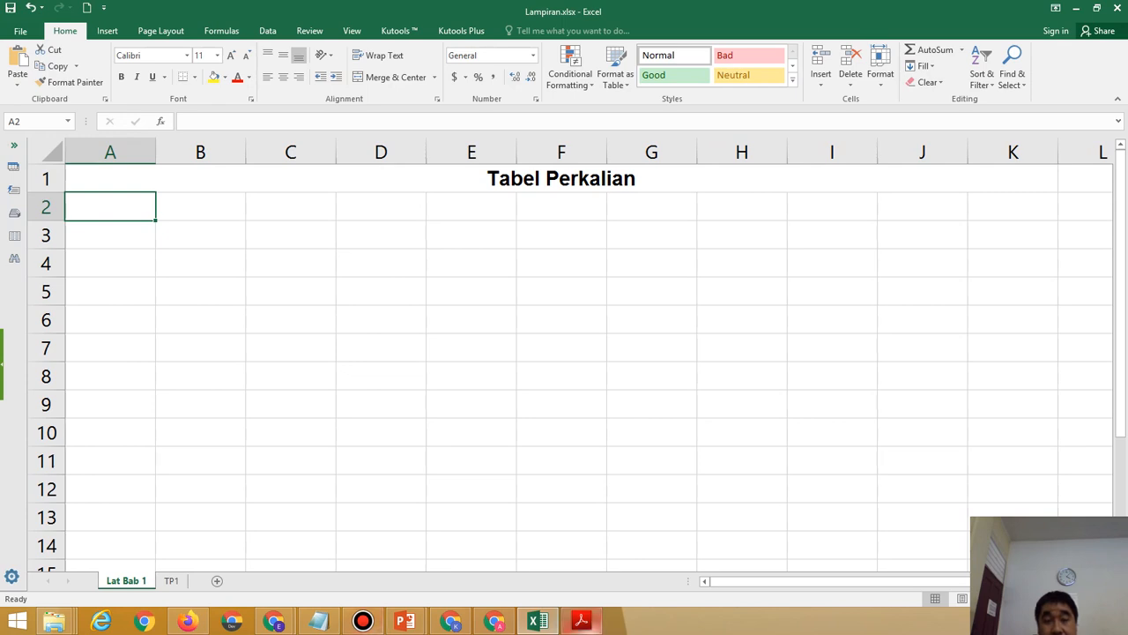
left_click(581, 622)
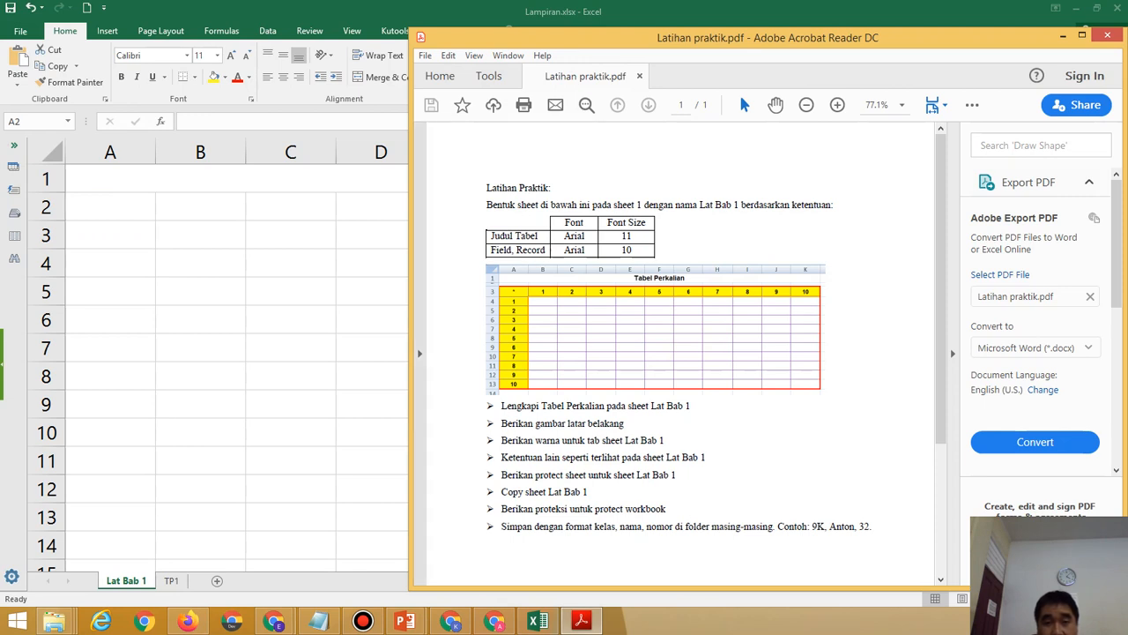
key("alt+Tab")
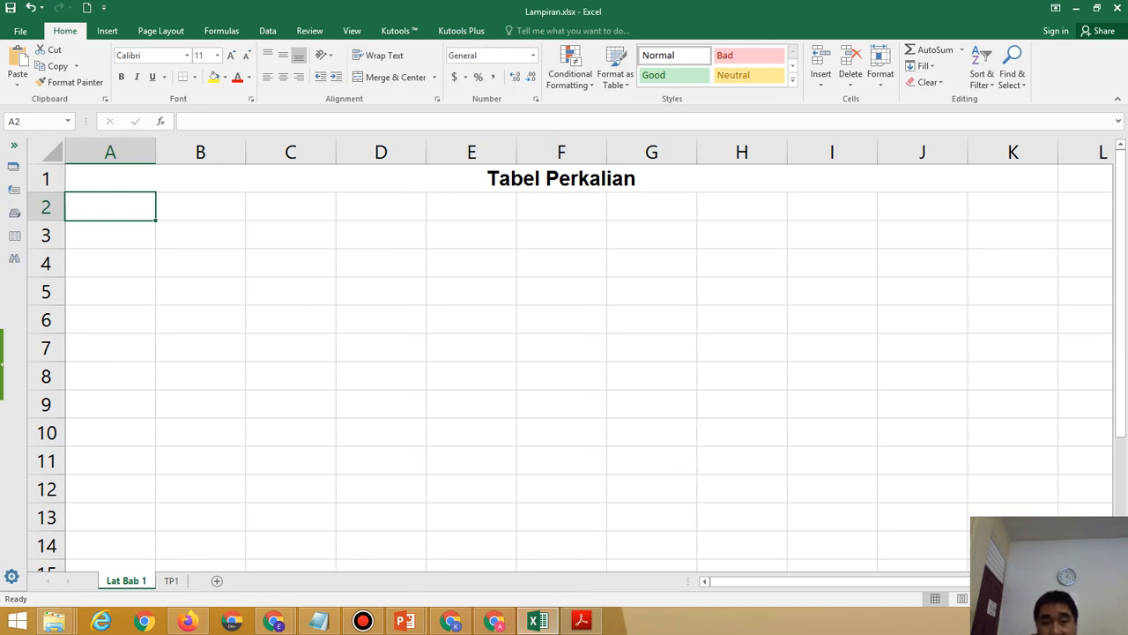
left_click_drag(48, 221, 47, 199)
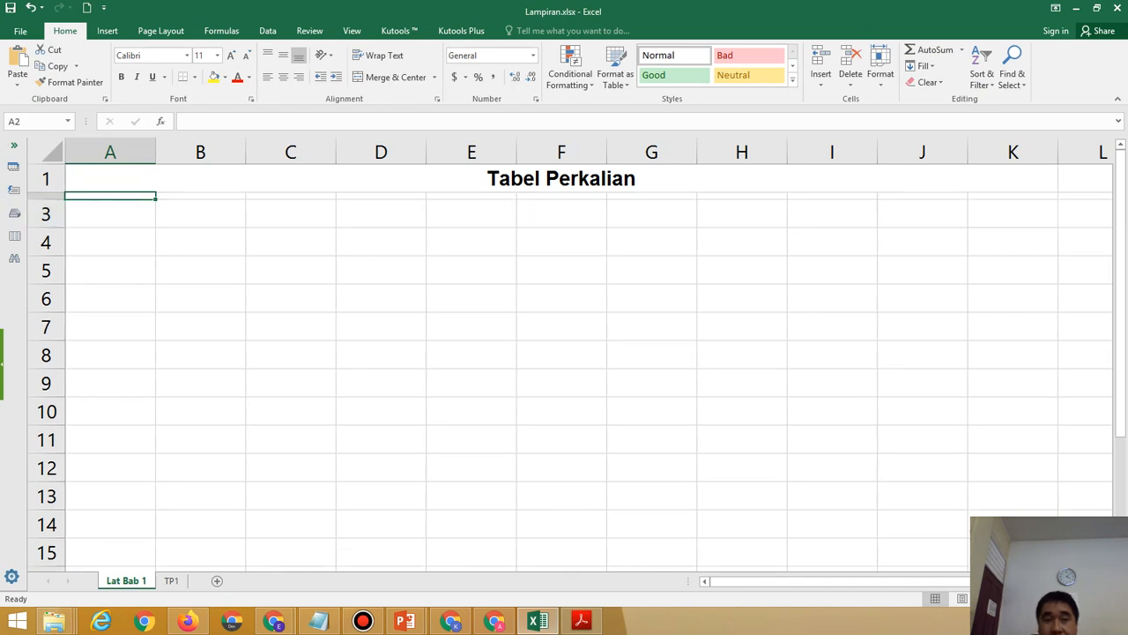
left_click(581, 621)
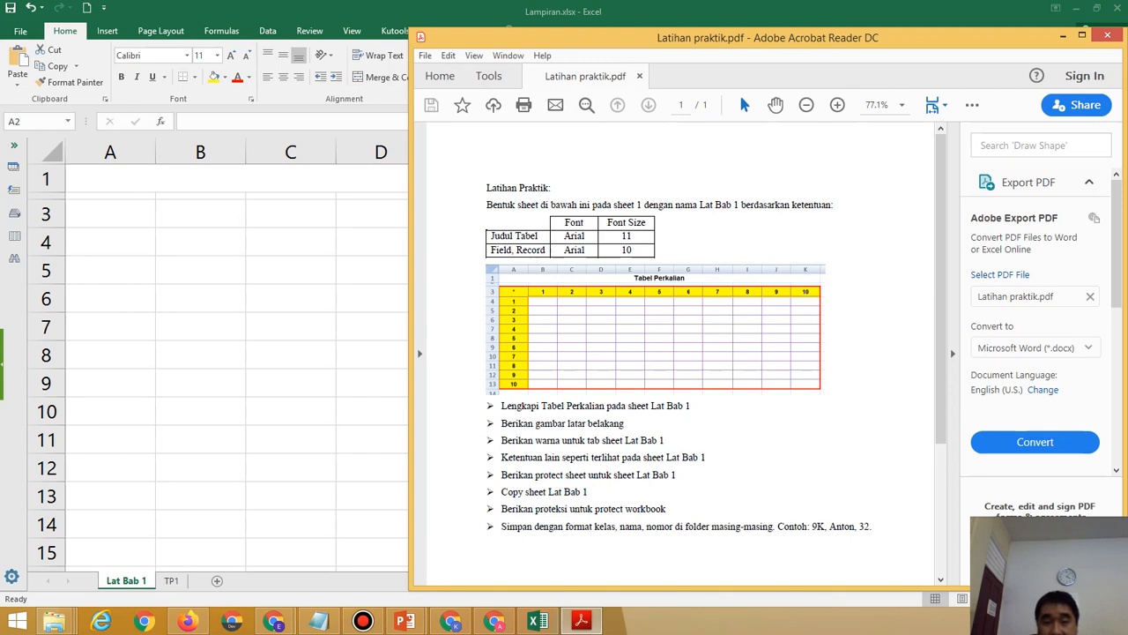
Enter an asterisk in cell A3 as the table's corner label.
key("alt+Tab")
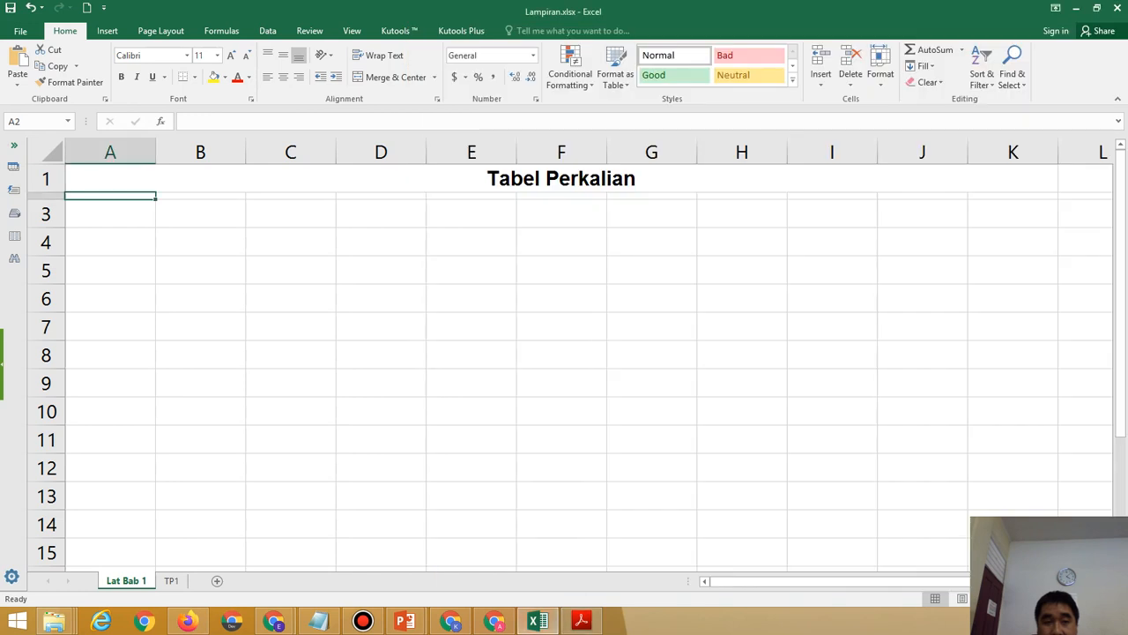
key("Down")
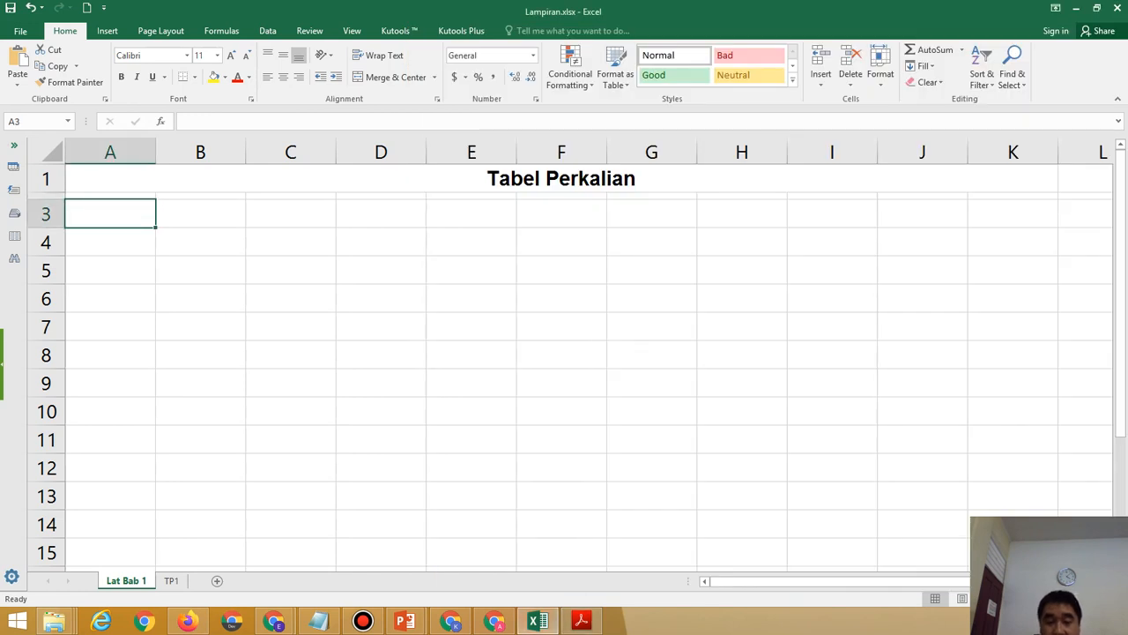
type("*")
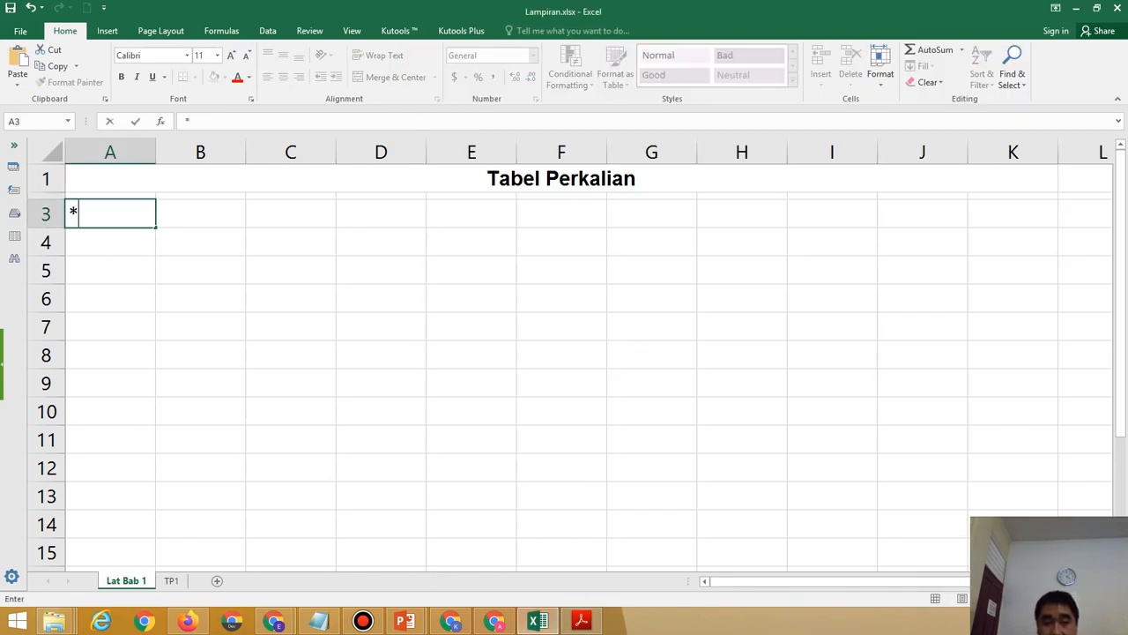
left_click(201, 270)
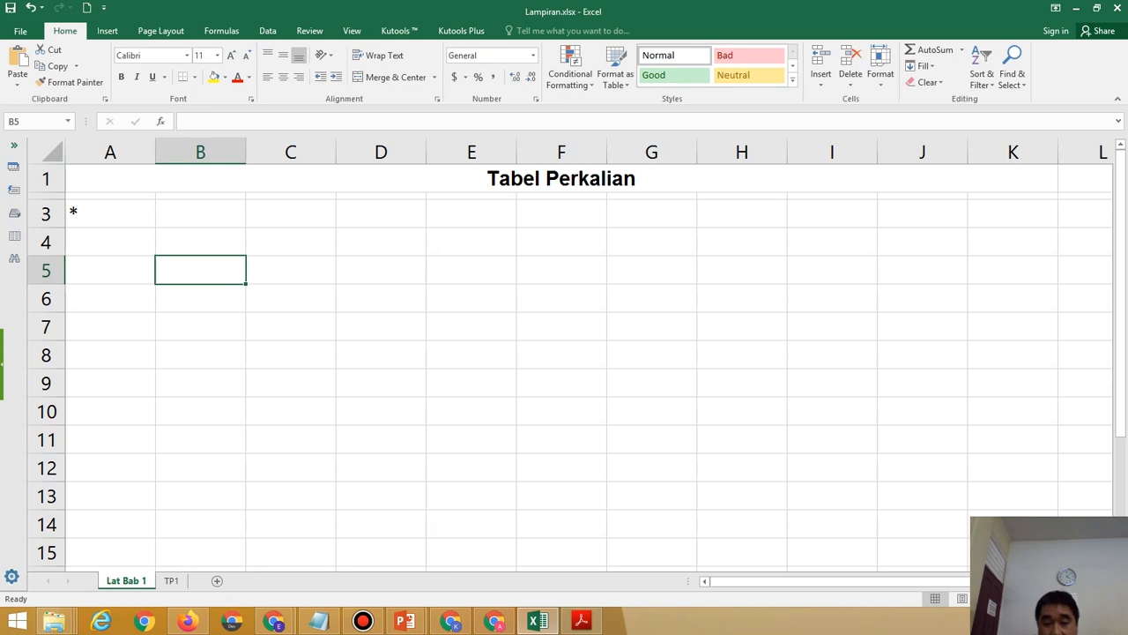
Select the header row A3:K3 after checking the PDF reference.
left_click(581, 621)
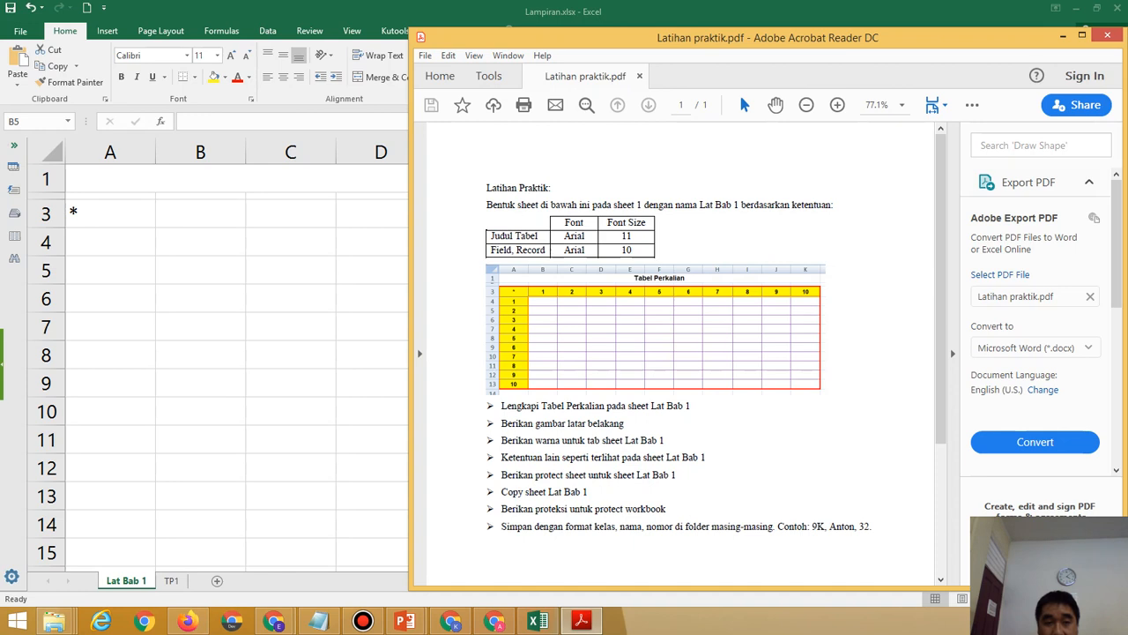
key("alt+Tab")
left_click_drag(97, 213, 1013, 213)
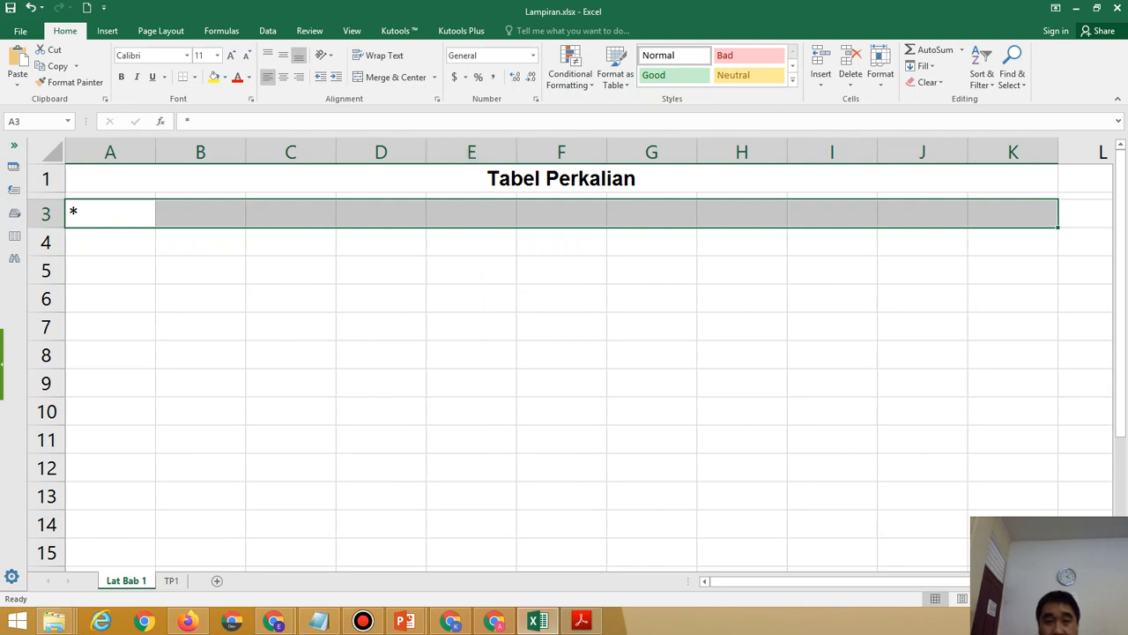
Format A3:K3 as centred, bold, with a yellow fill.
left_click(283, 76)
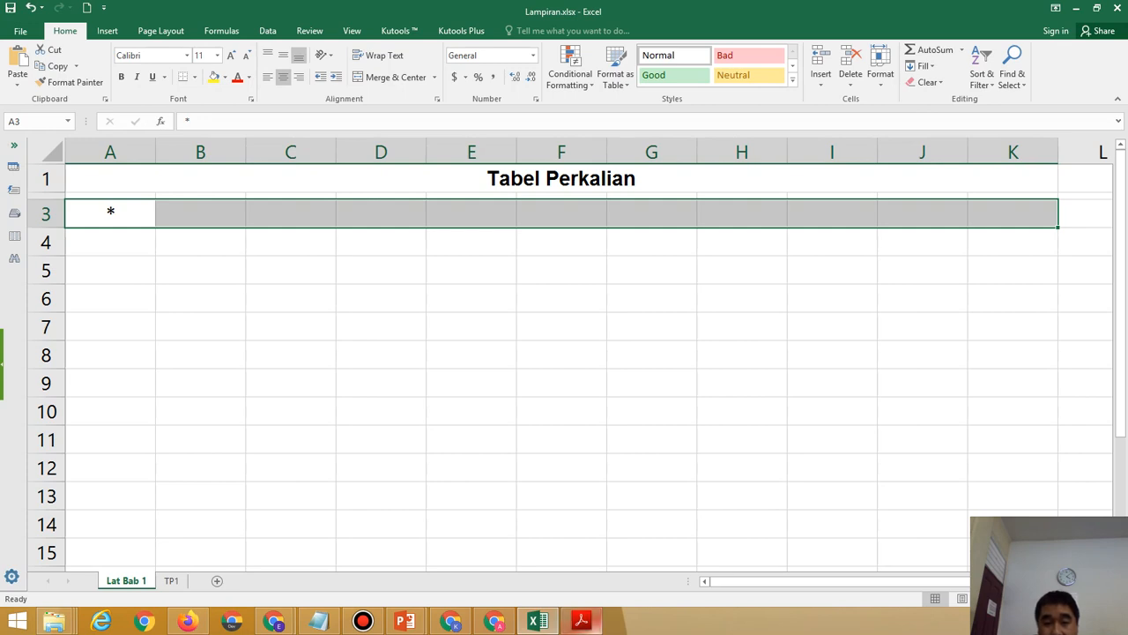
left_click(581, 620)
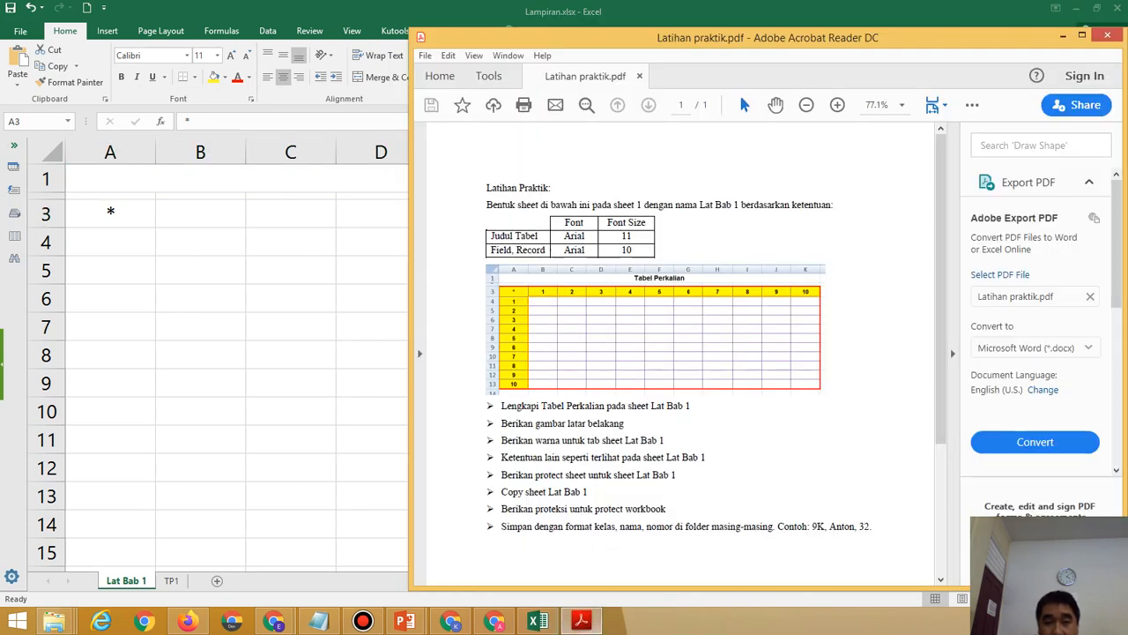
left_click(581, 621)
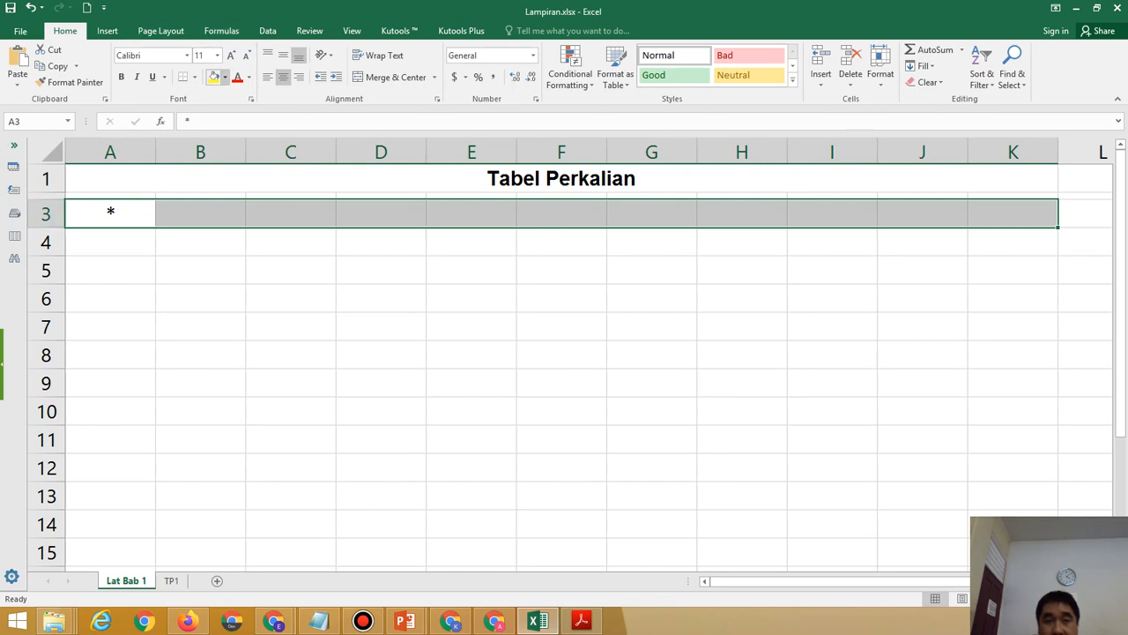
left_click(225, 78)
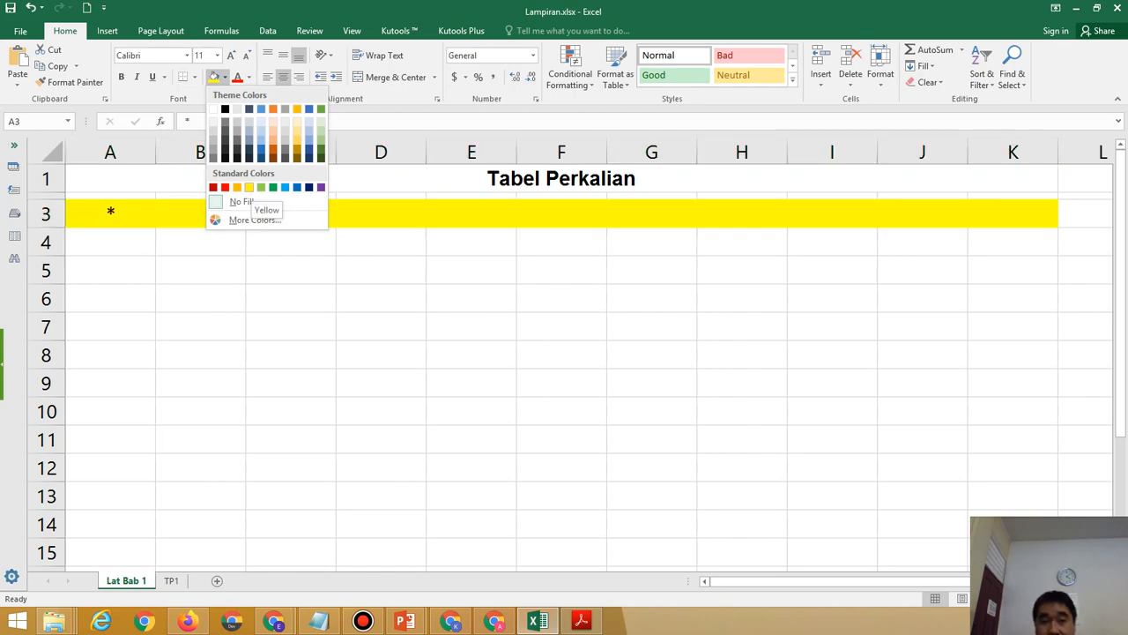
left_click(249, 187)
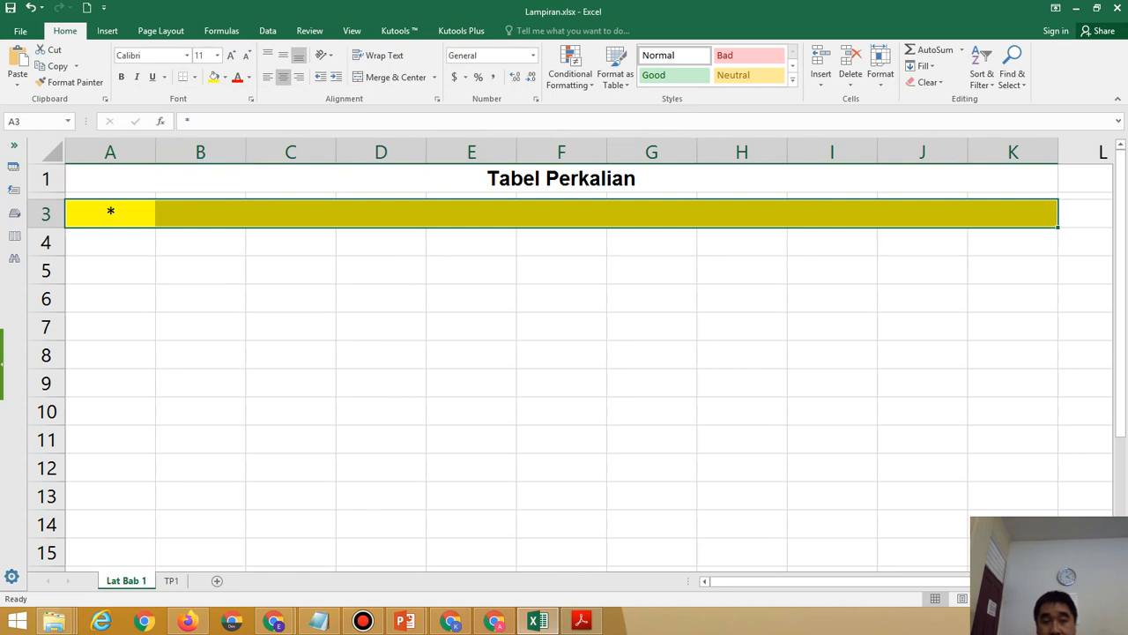
left_click(580, 621)
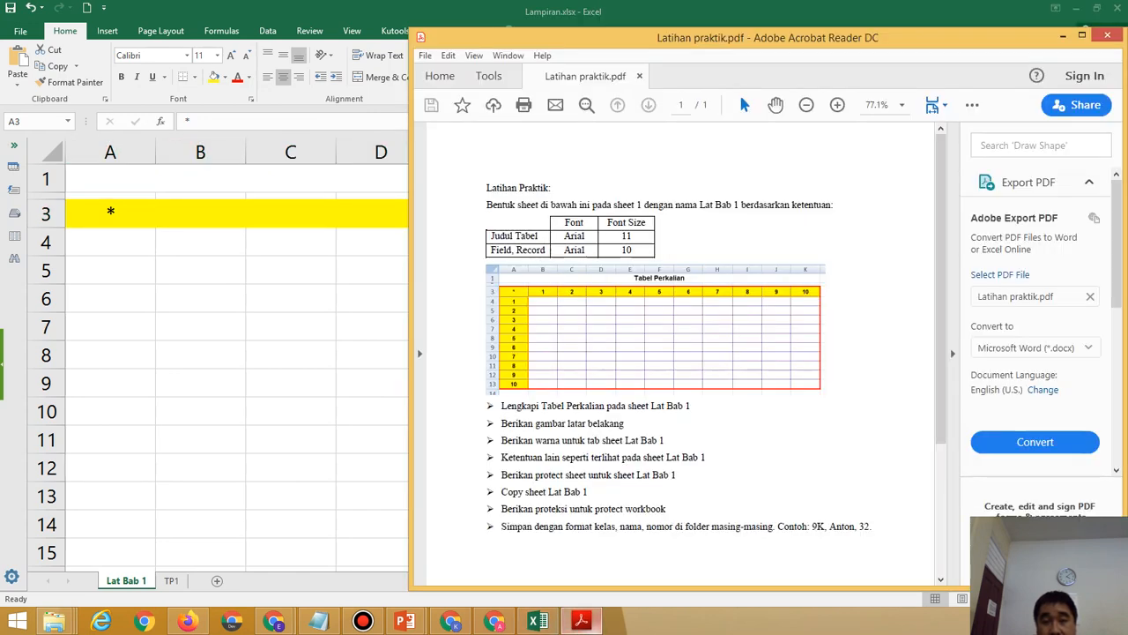
left_click(537, 621)
left_click(121, 77)
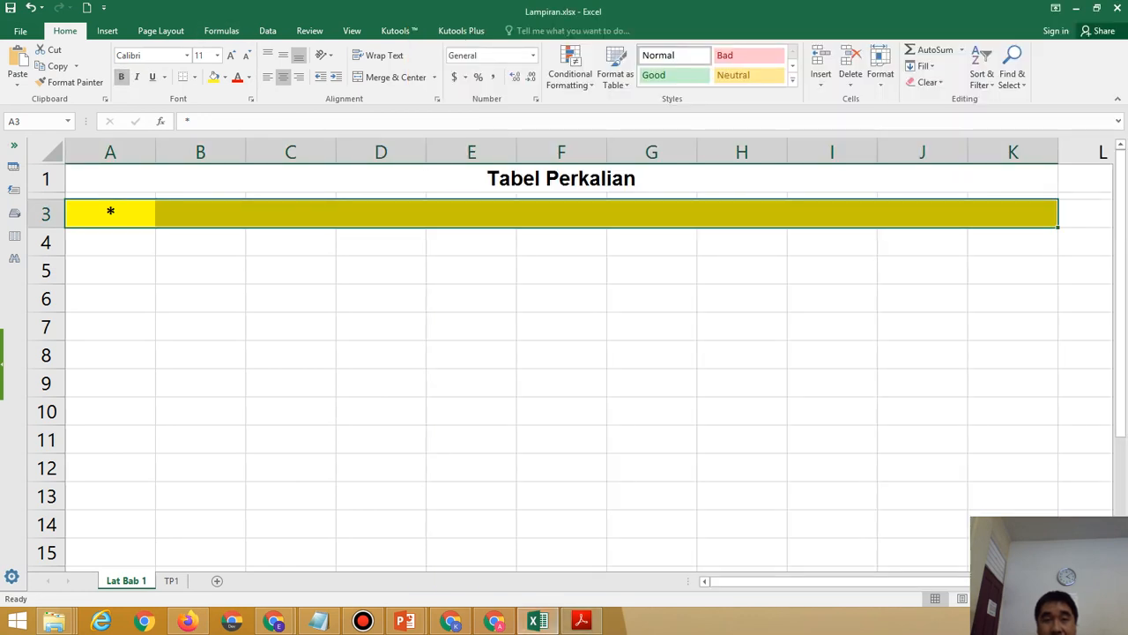
Fill B3:K3 with the numbers 1 to 10 using a 1, 2 series.
left_click(200, 213)
type("1")
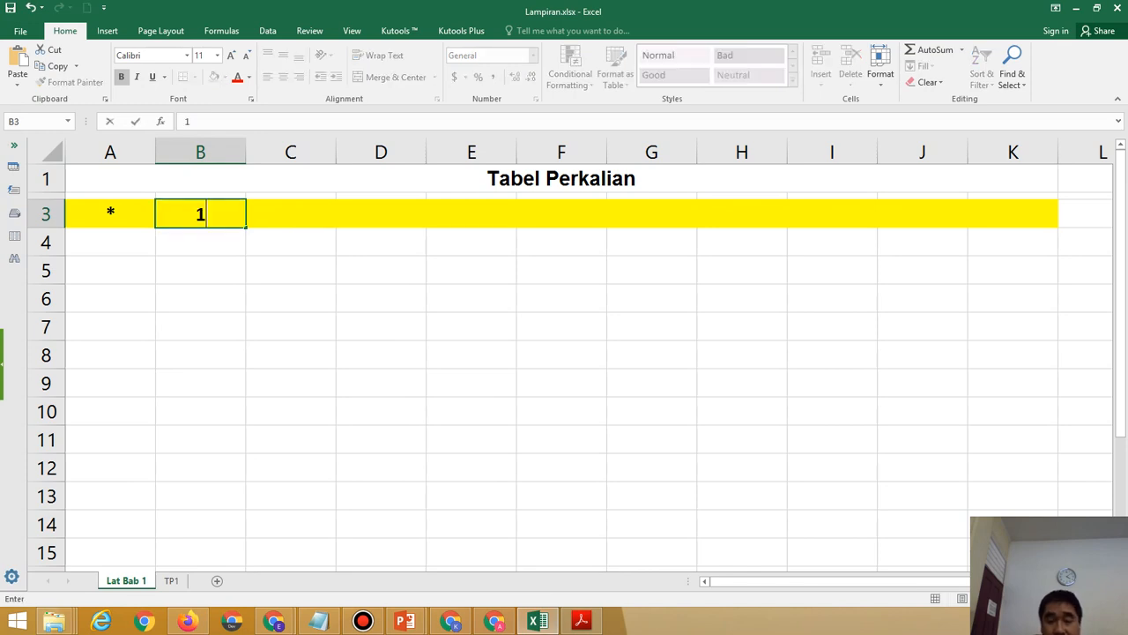
key("Tab")
type("2")
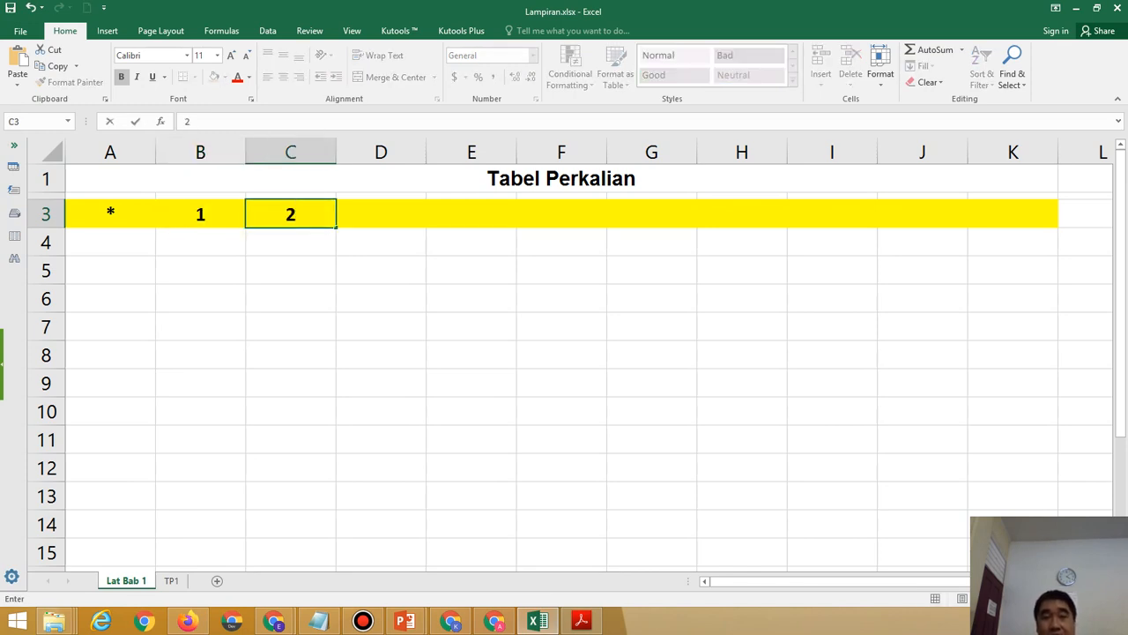
left_click(290, 270)
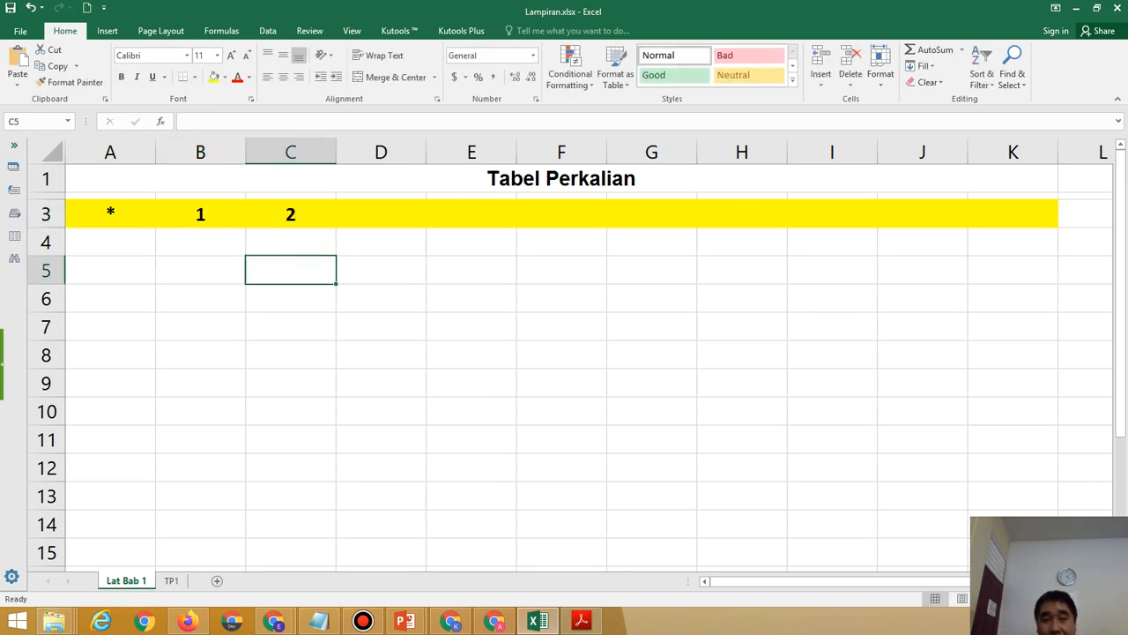
left_click_drag(200, 215, 291, 214)
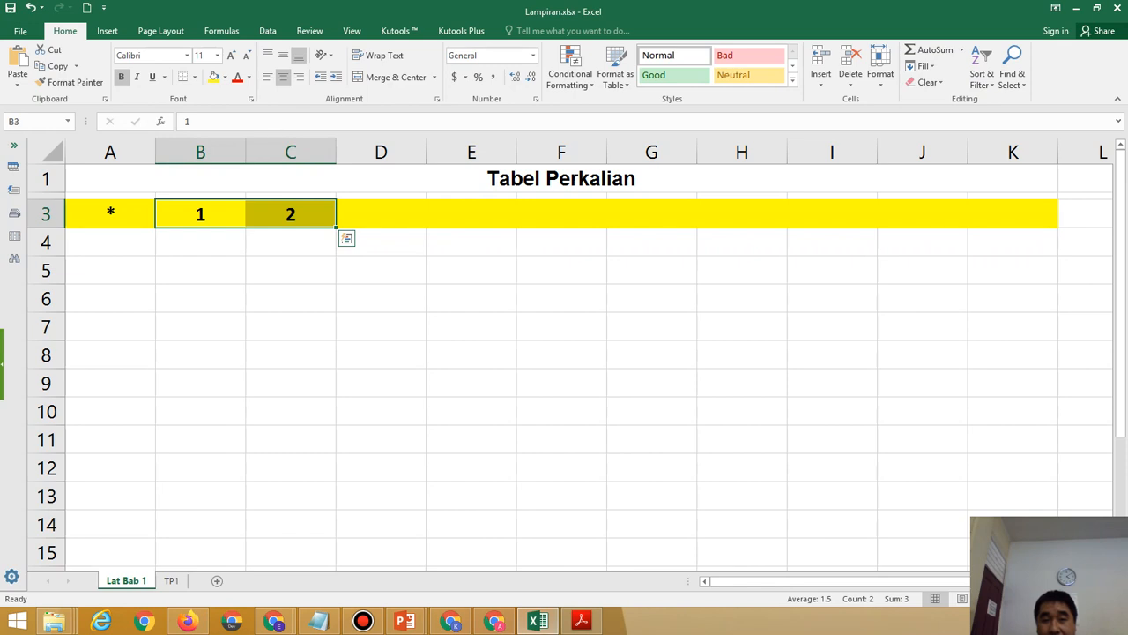
left_click_drag(336, 227, 935, 228)
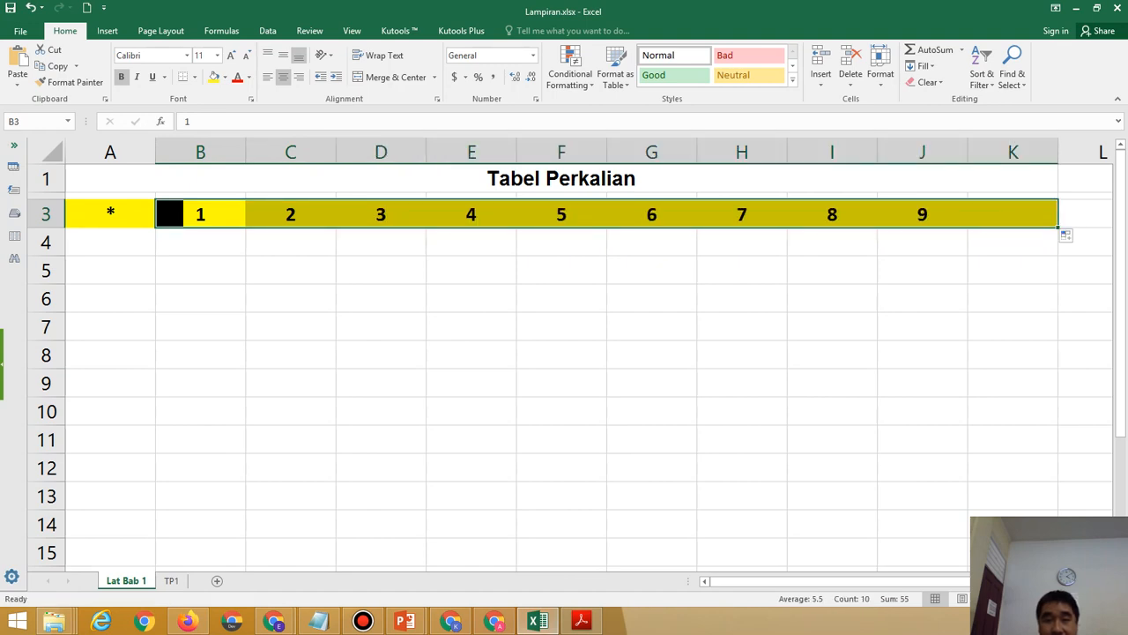
left_click(111, 243)
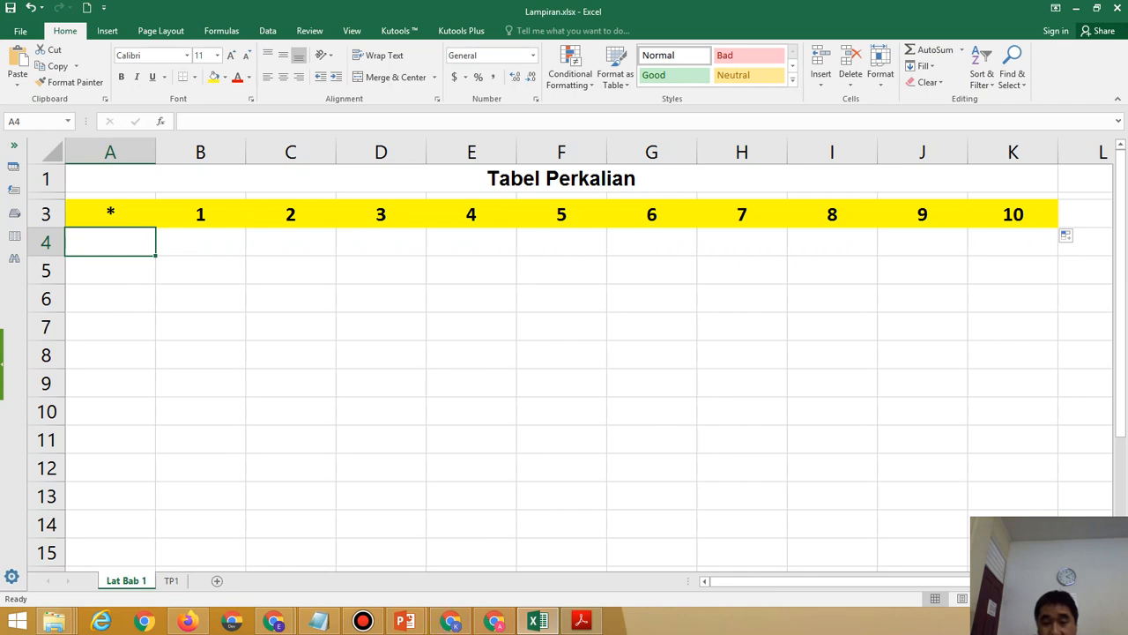
left_click(581, 621)
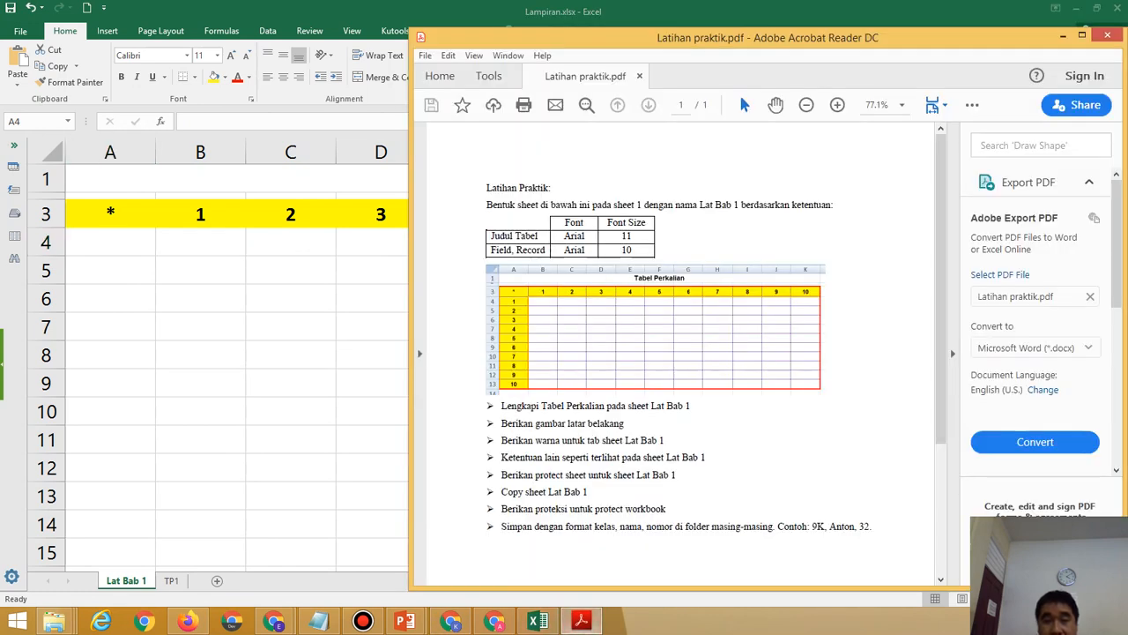
key("alt+Tab")
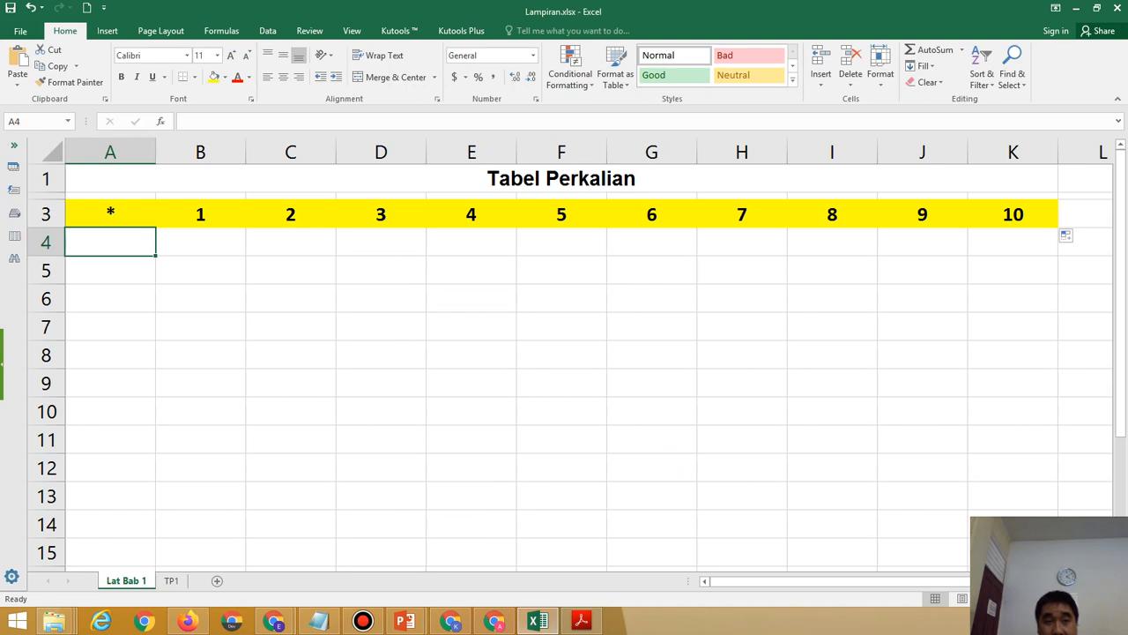
left_click(110, 214)
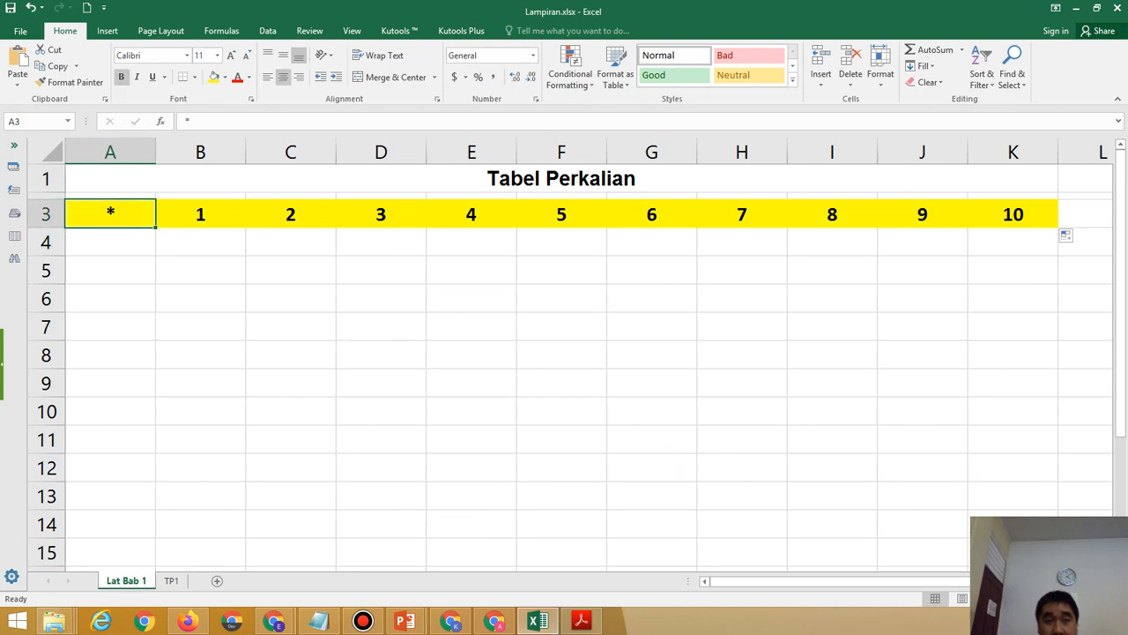
left_click_drag(110, 214, 1012, 214)
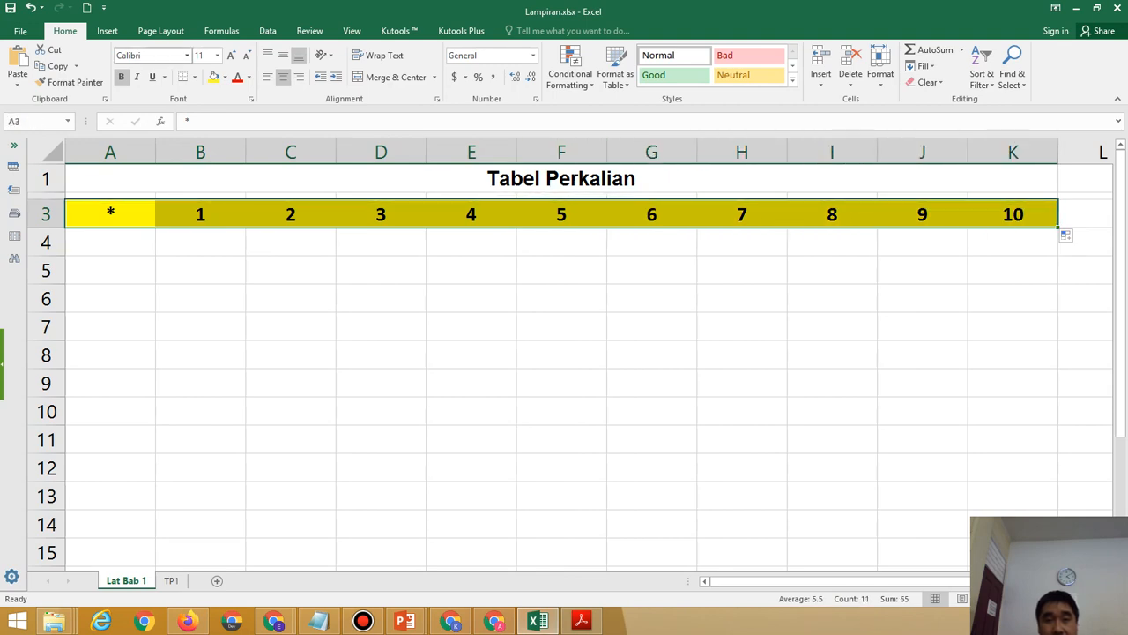
left_click(110, 242)
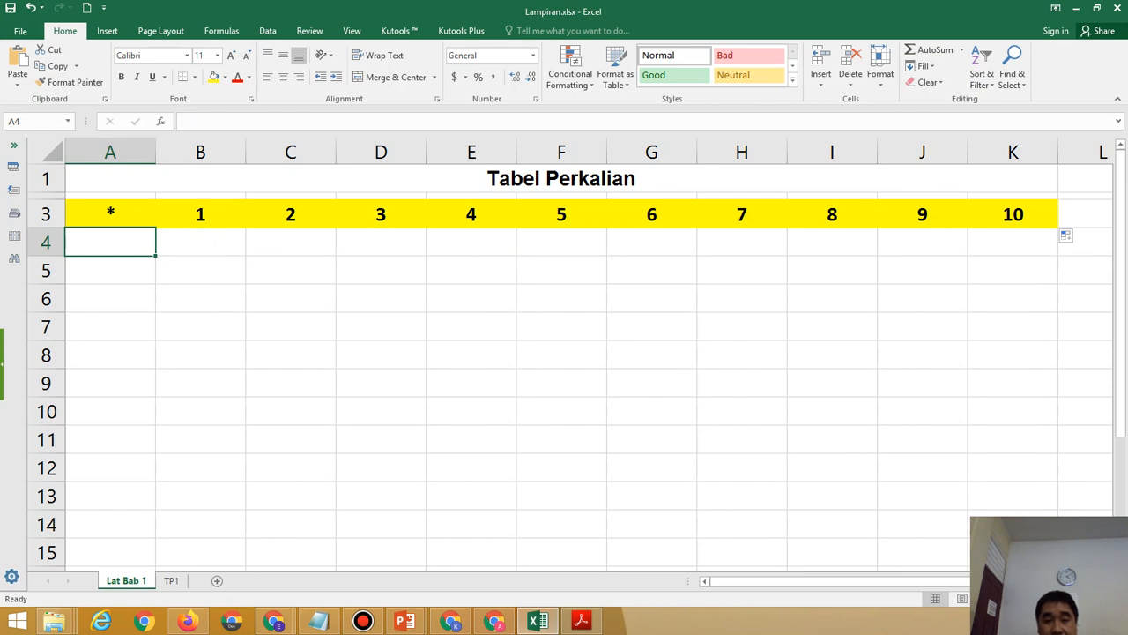
left_click(581, 621)
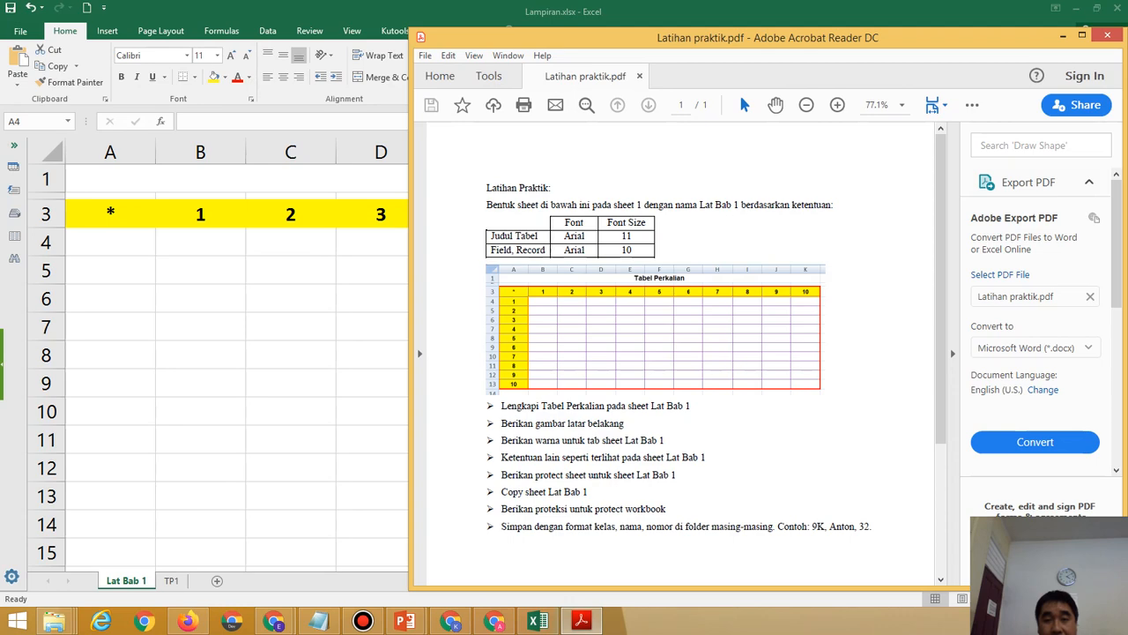
left_click(580, 621)
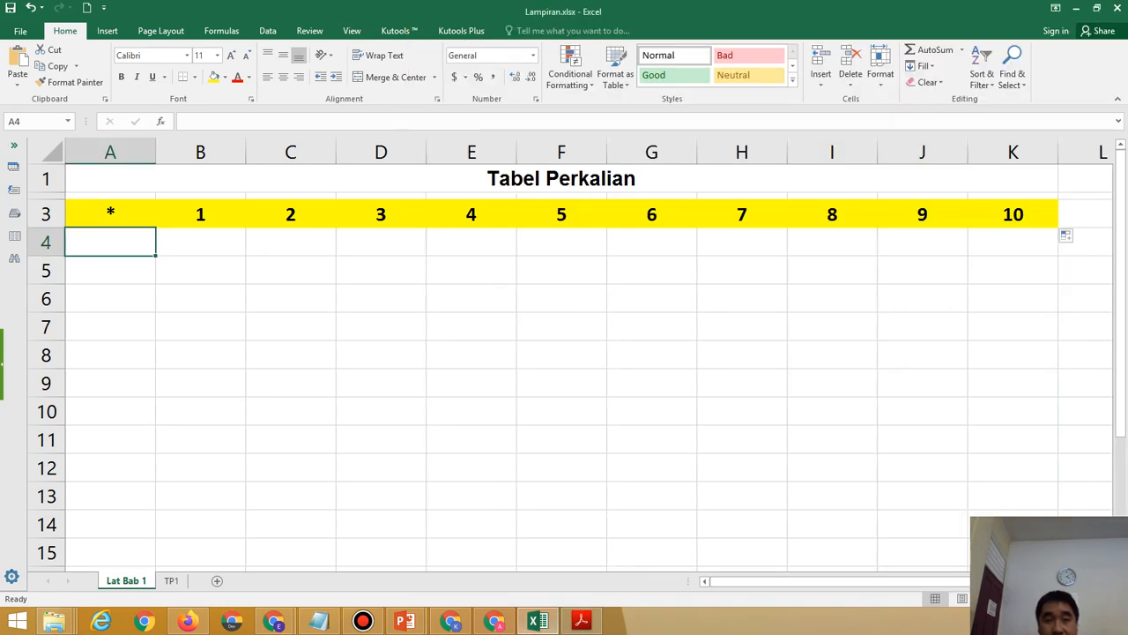
left_click(581, 621)
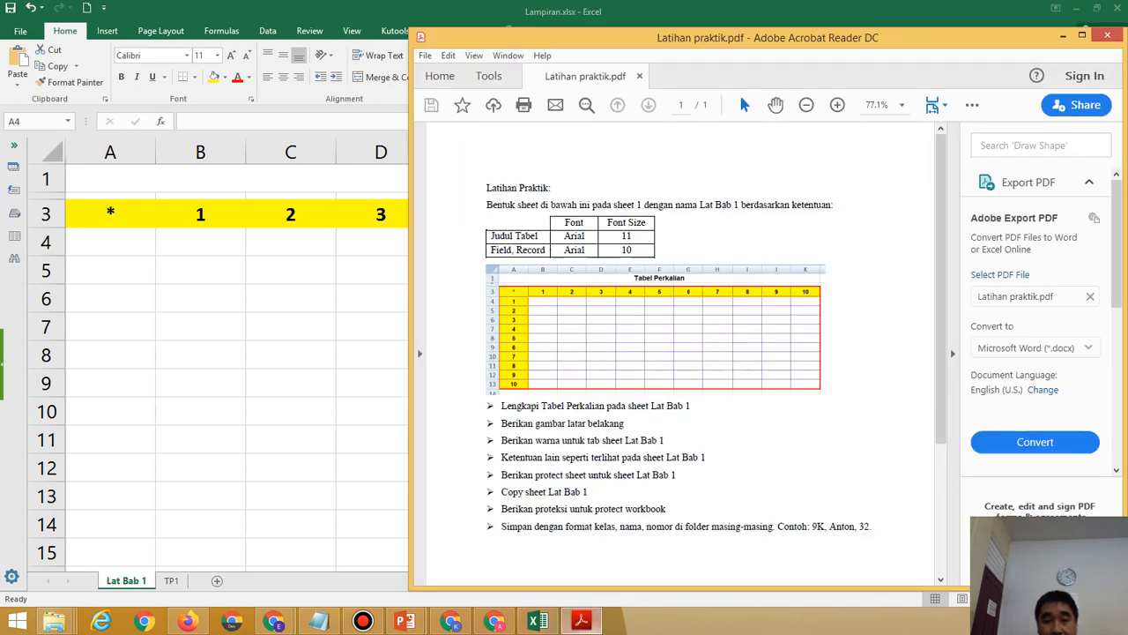
left_click(661, 353)
left_click(873, 339)
left_click(110, 242)
Set the table range A3:K13 to Arial, size 10.
left_click_drag(110, 214, 1013, 496)
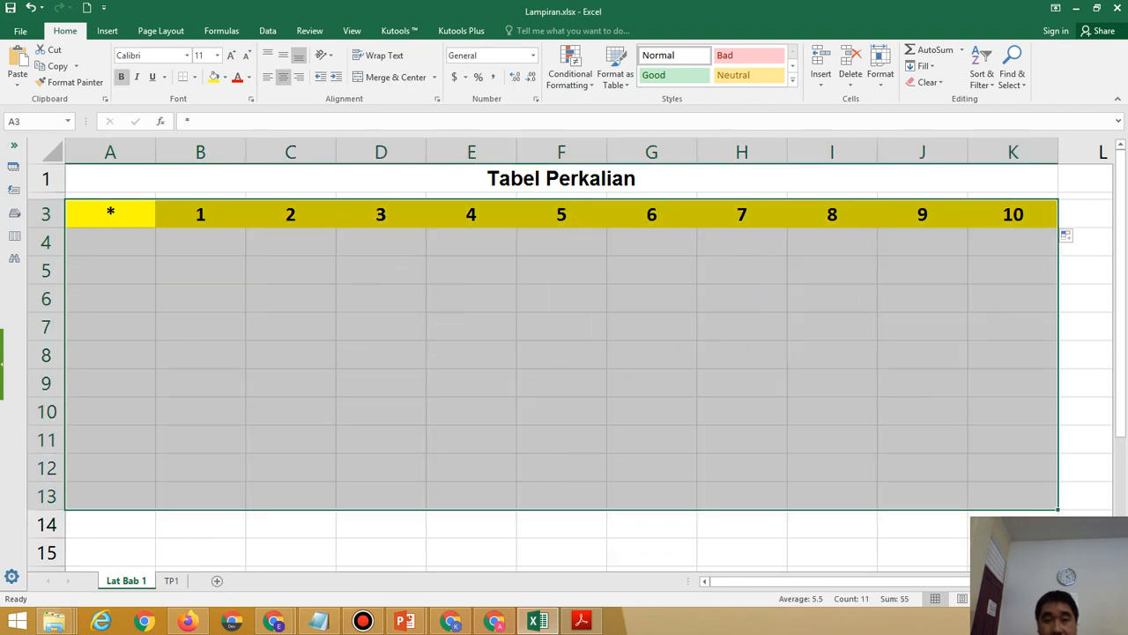
left_click(186, 54)
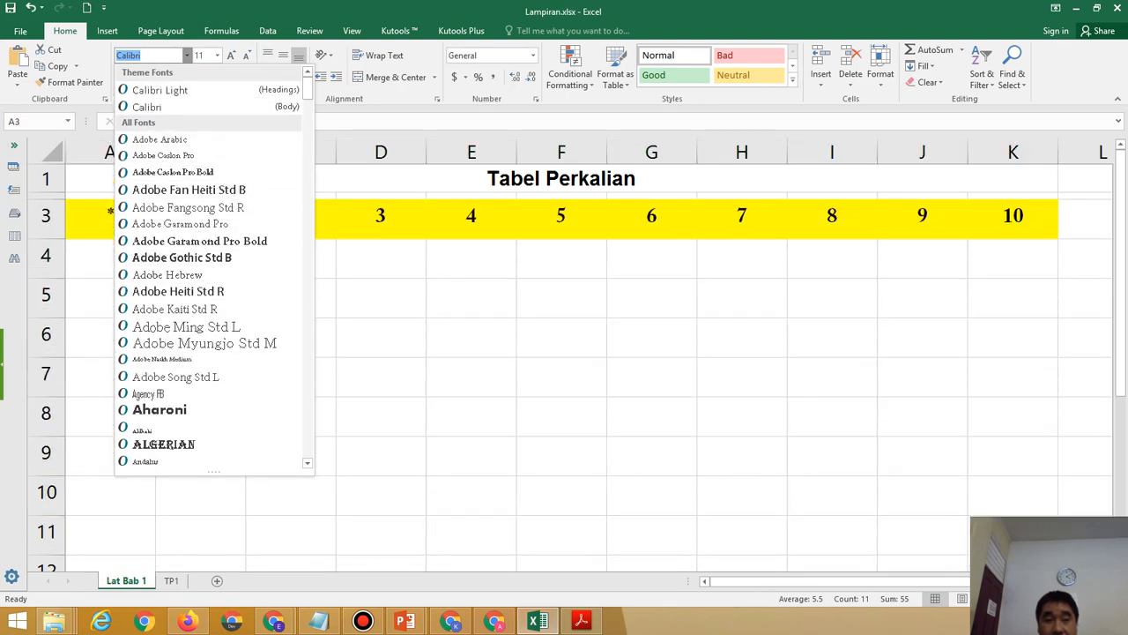
scroll(214, 264, "down", 7)
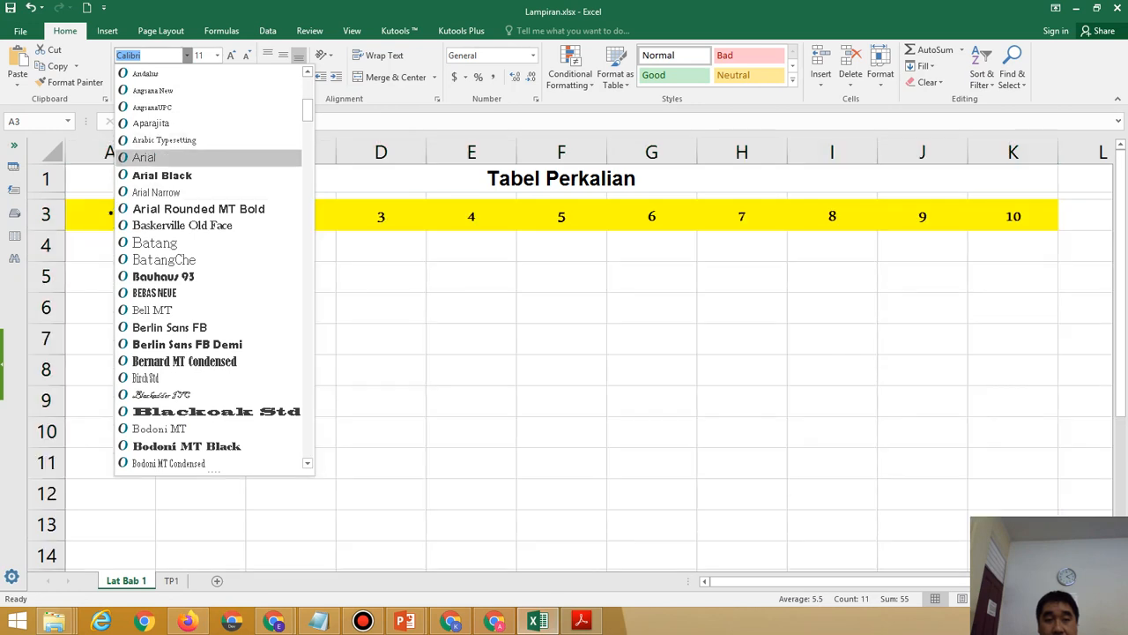
left_click(143, 157)
left_click(201, 55)
type("10")
key("Return")
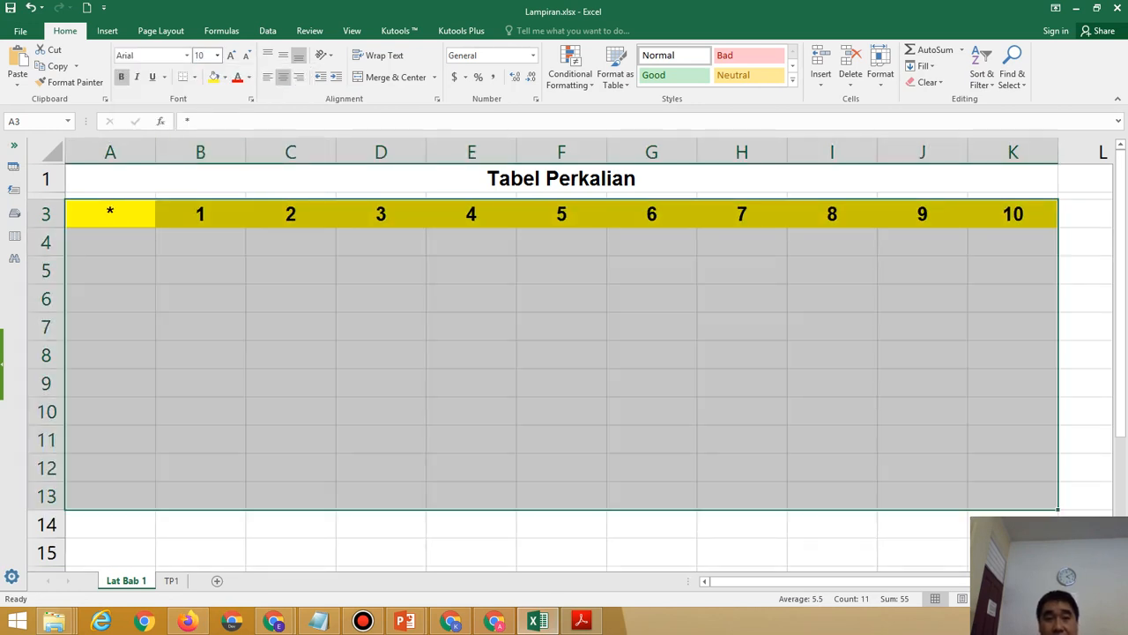
Enter 1 in cell A4 as the first row label.
left_click(110, 242)
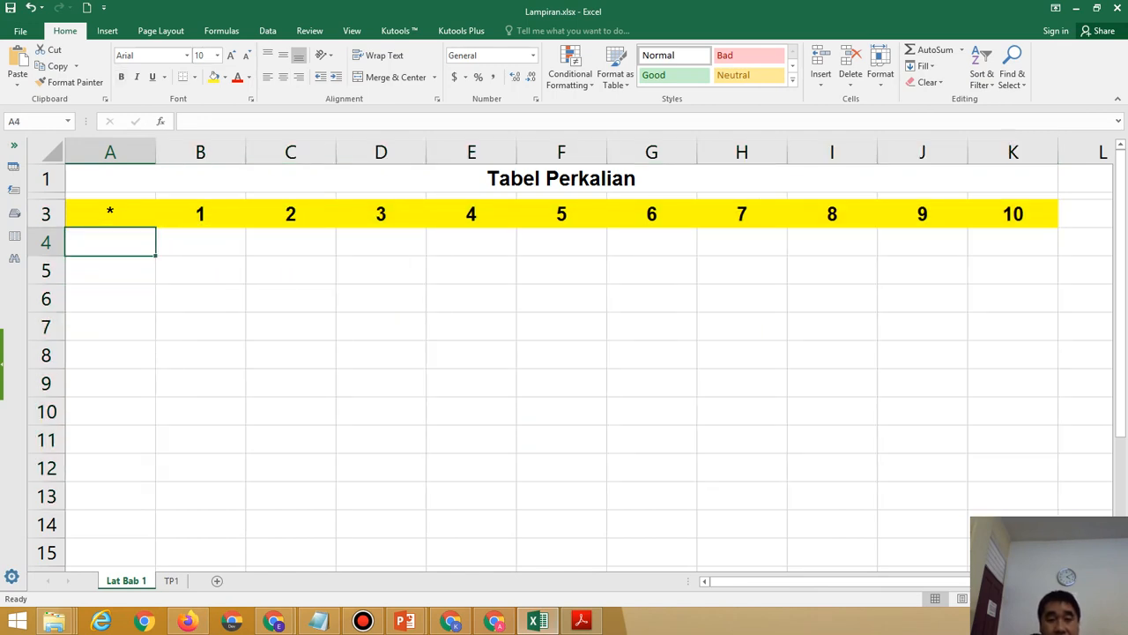
type("1")
key("Return")
Enter 2 in A5, then make A4:A13 centred, bold and yellow-filled.
type("2")
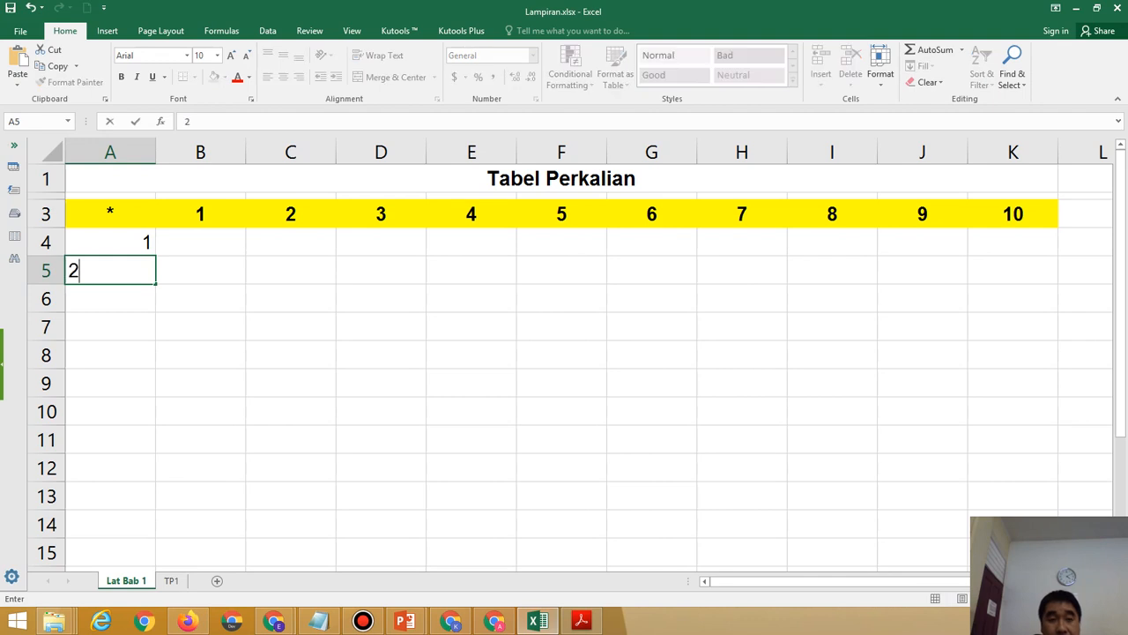
left_click(200, 326)
left_click_drag(110, 241, 110, 496)
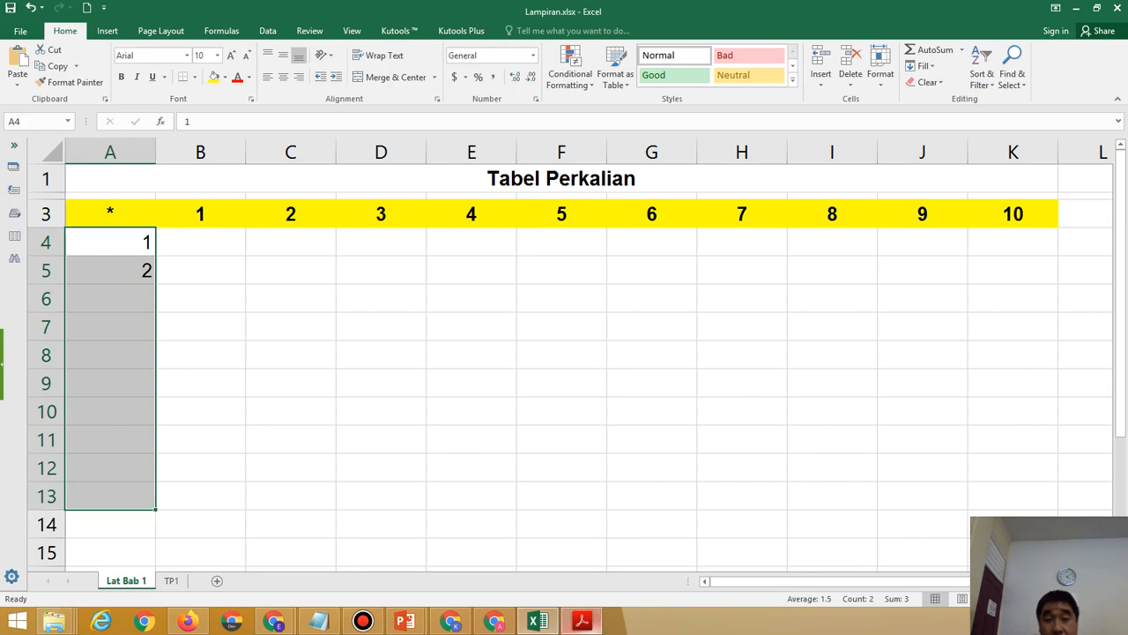
left_click(581, 621)
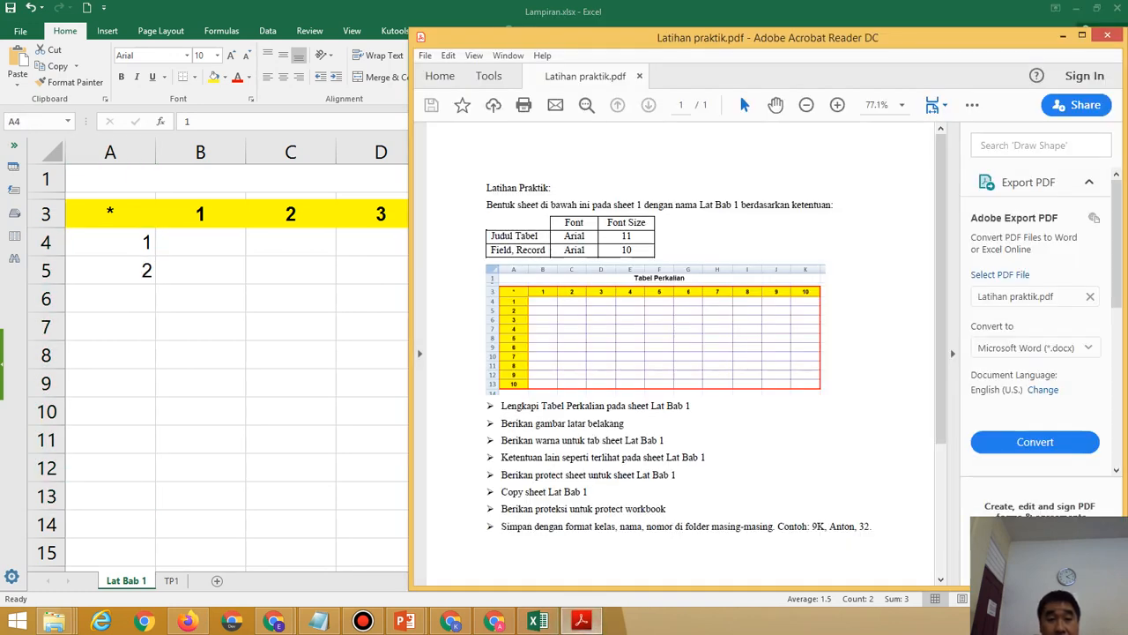
left_click(582, 621)
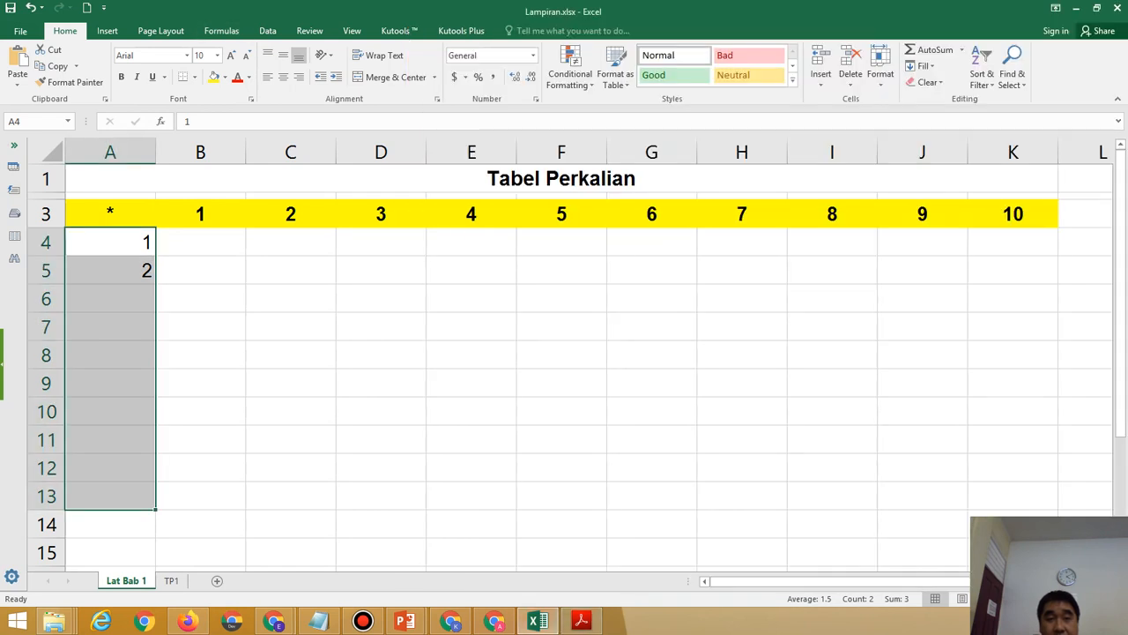
left_click(283, 77)
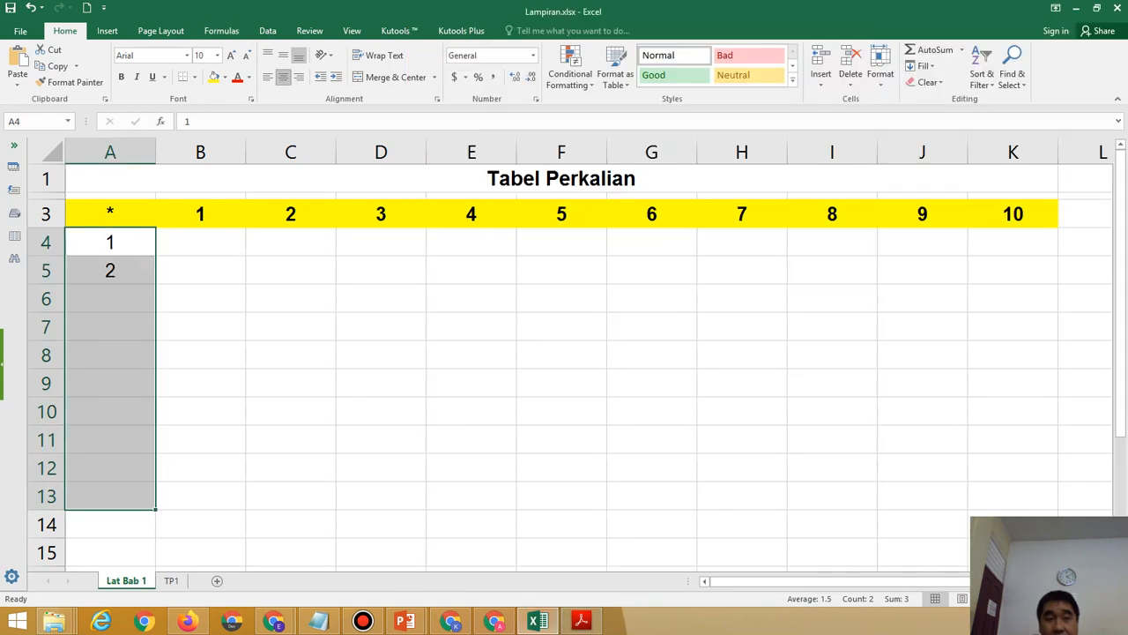
left_click(121, 77)
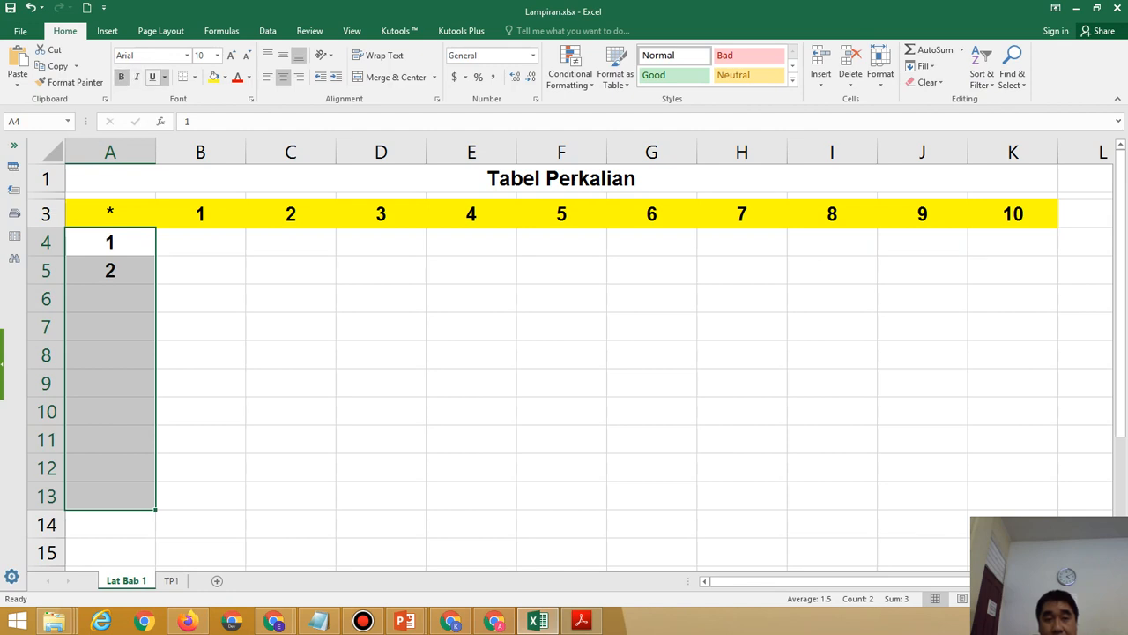
left_click(224, 77)
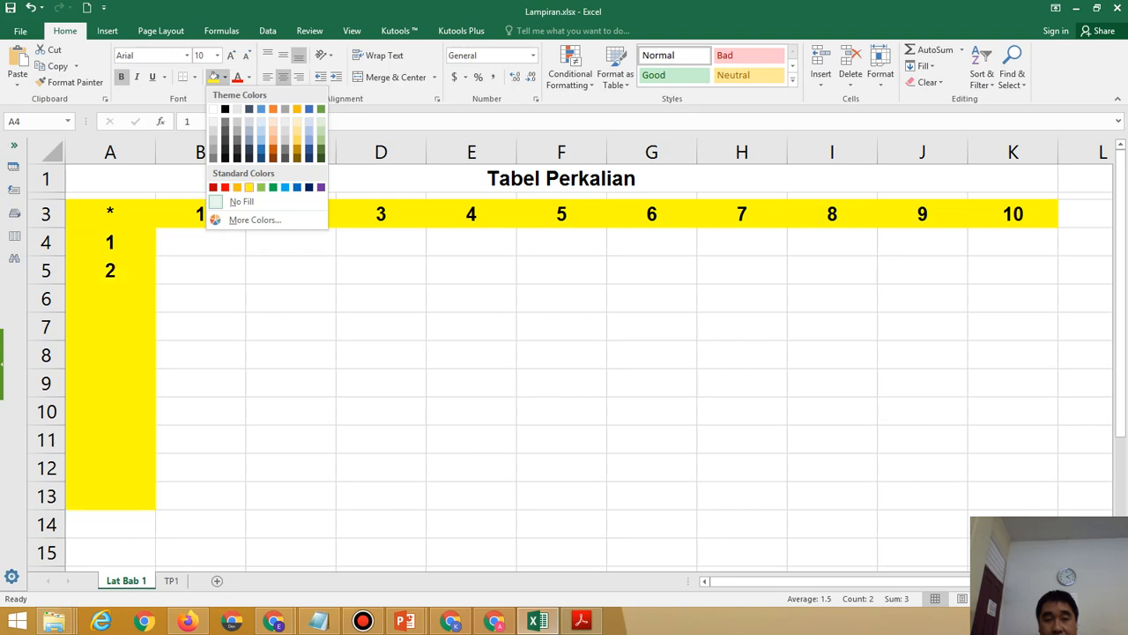
left_click(250, 187)
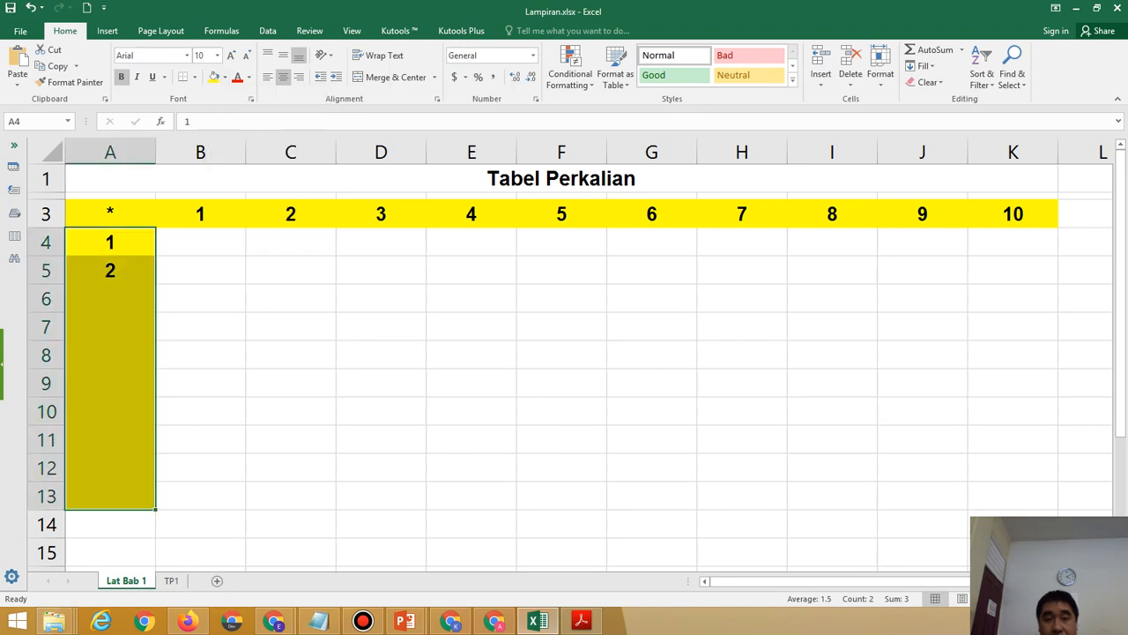
Extend the 1, 2 series from A4:A5 down to A13.
left_click(110, 271)
left_click_drag(110, 243, 110, 271)
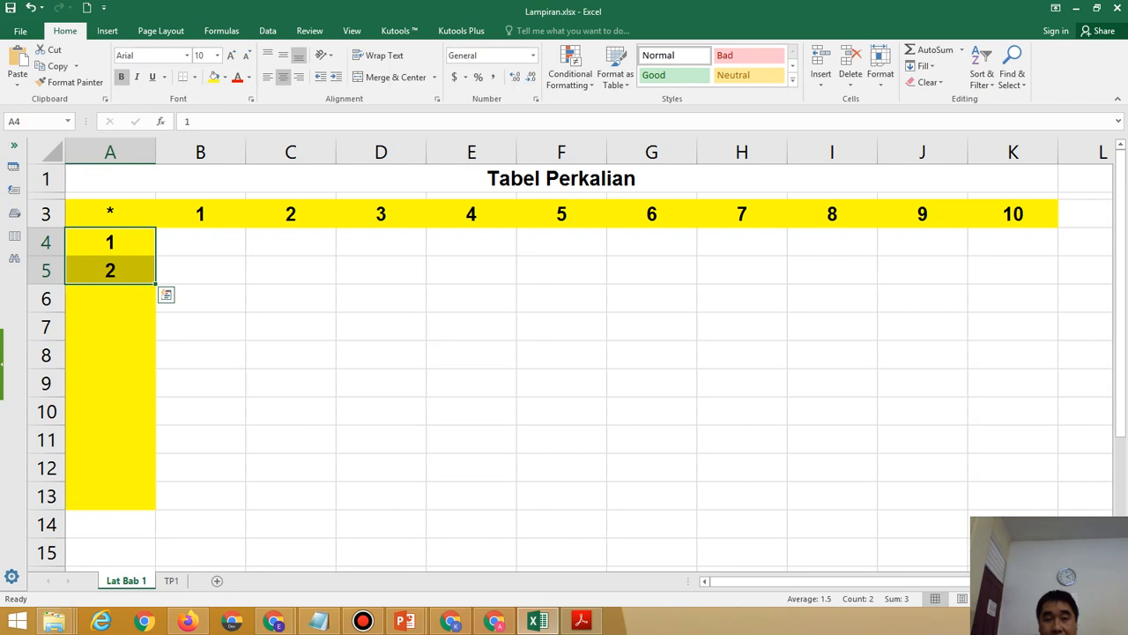
left_click_drag(156, 283, 156, 509)
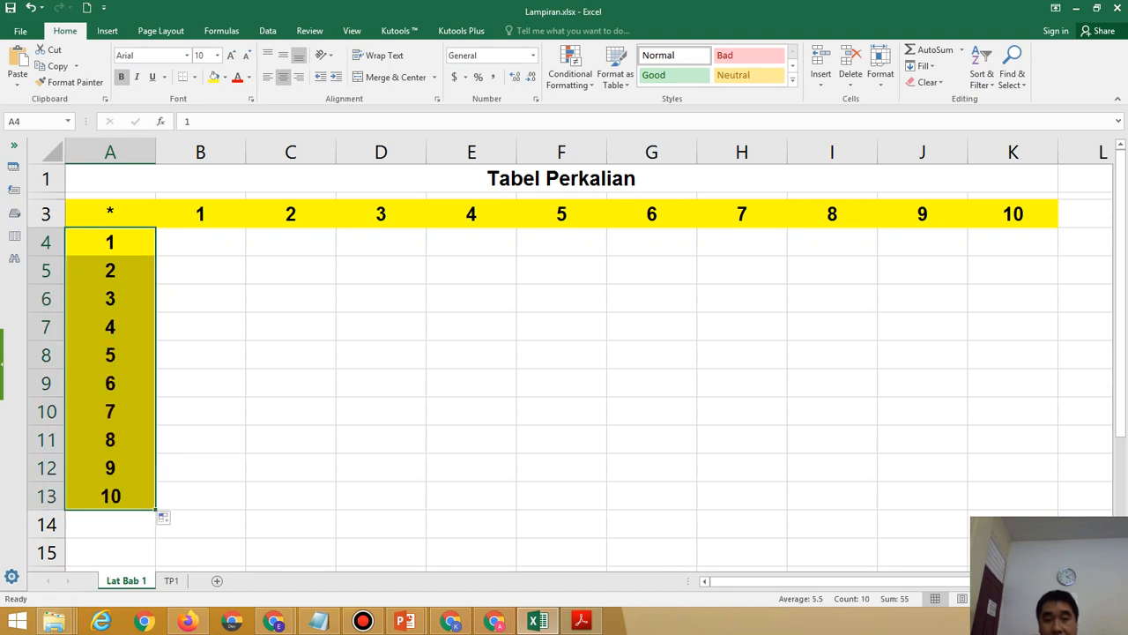
left_click(200, 271)
left_click(200, 214)
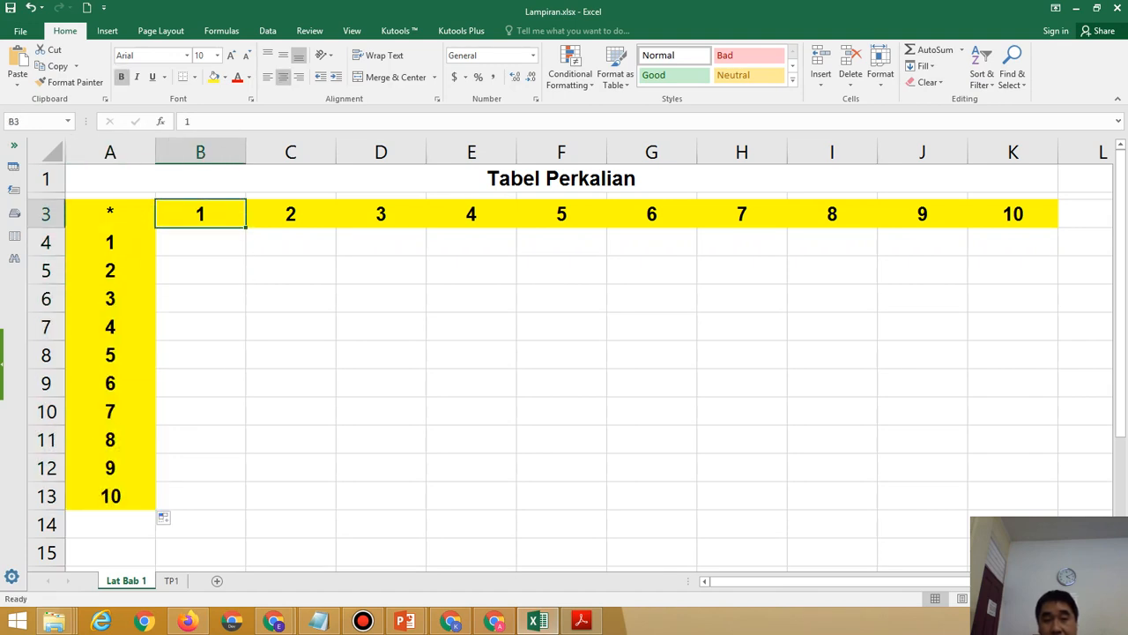
left_click(290, 214)
left_click(381, 214)
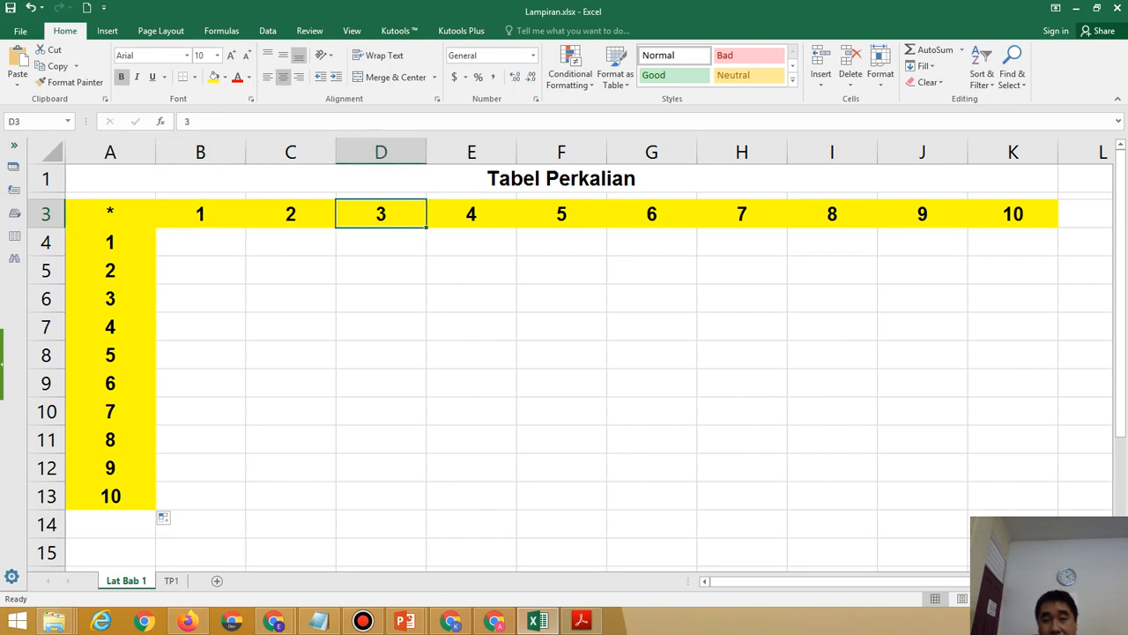
left_click(472, 214)
left_click(562, 243)
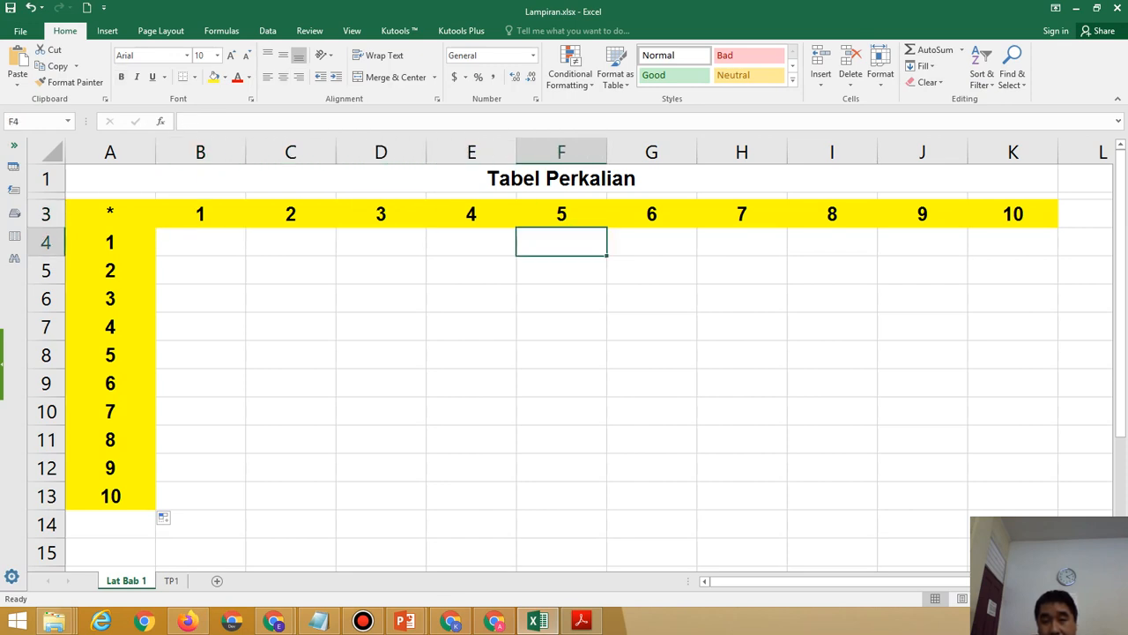
left_click(652, 214)
left_click(742, 214)
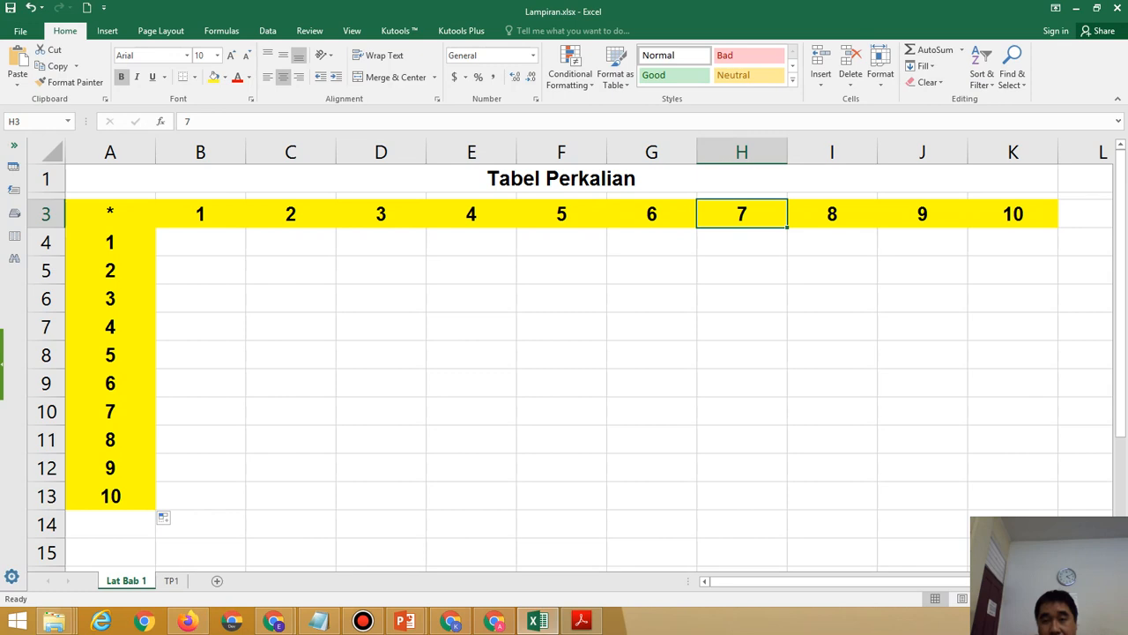
left_click(832, 214)
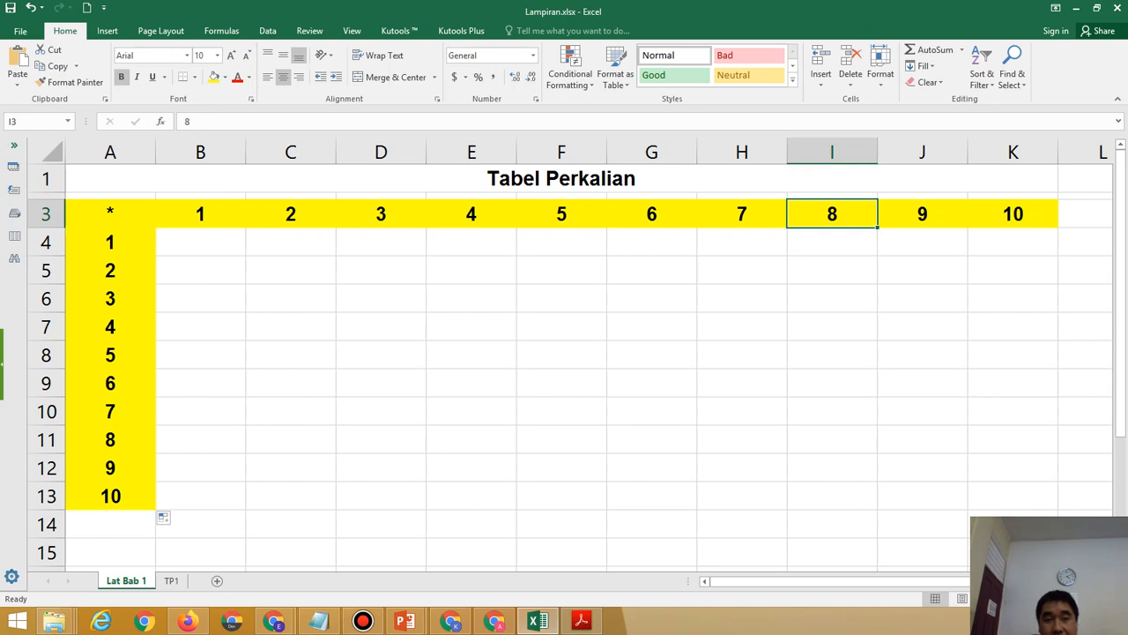
left_click(201, 242)
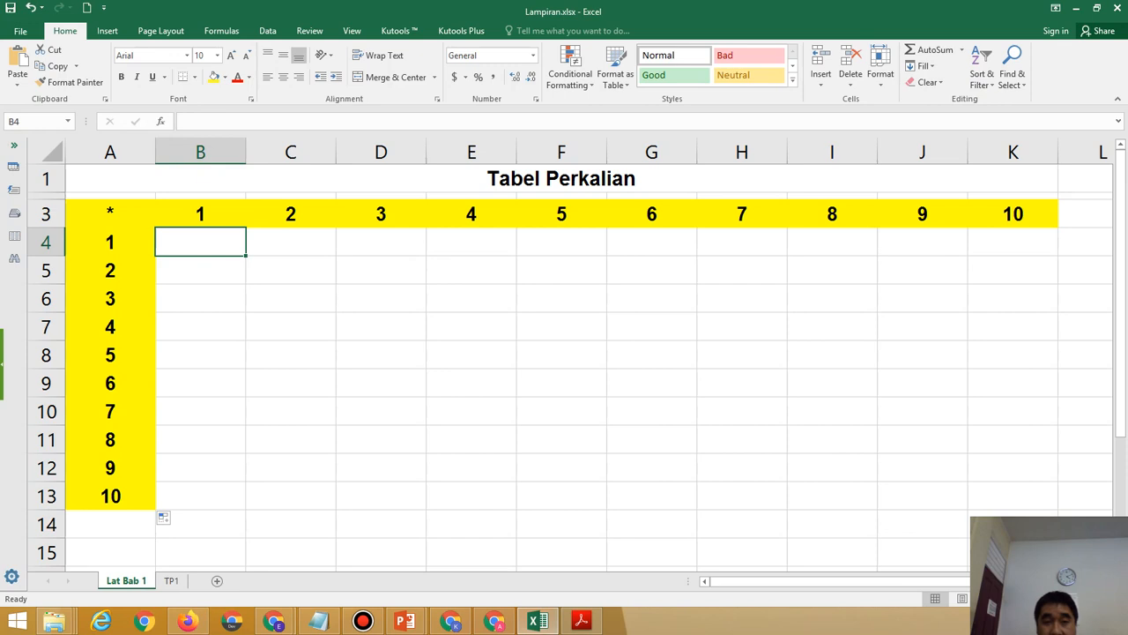
left_click_drag(110, 242, 110, 495)
left_click_drag(201, 214, 1013, 214)
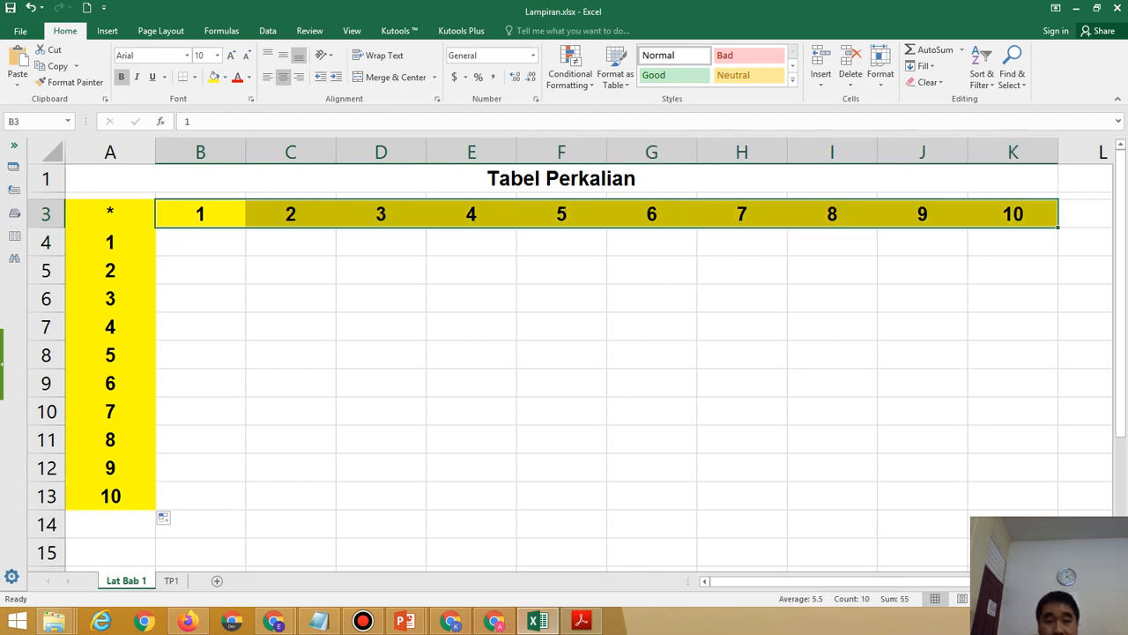
left_click(200, 241)
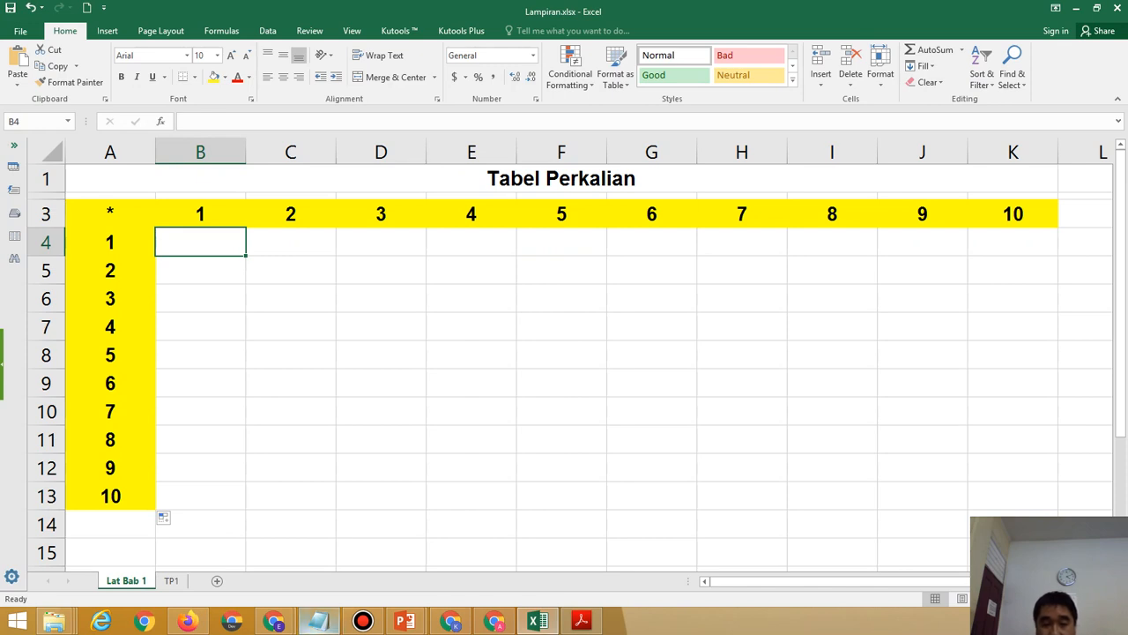
mouse_move(318, 621)
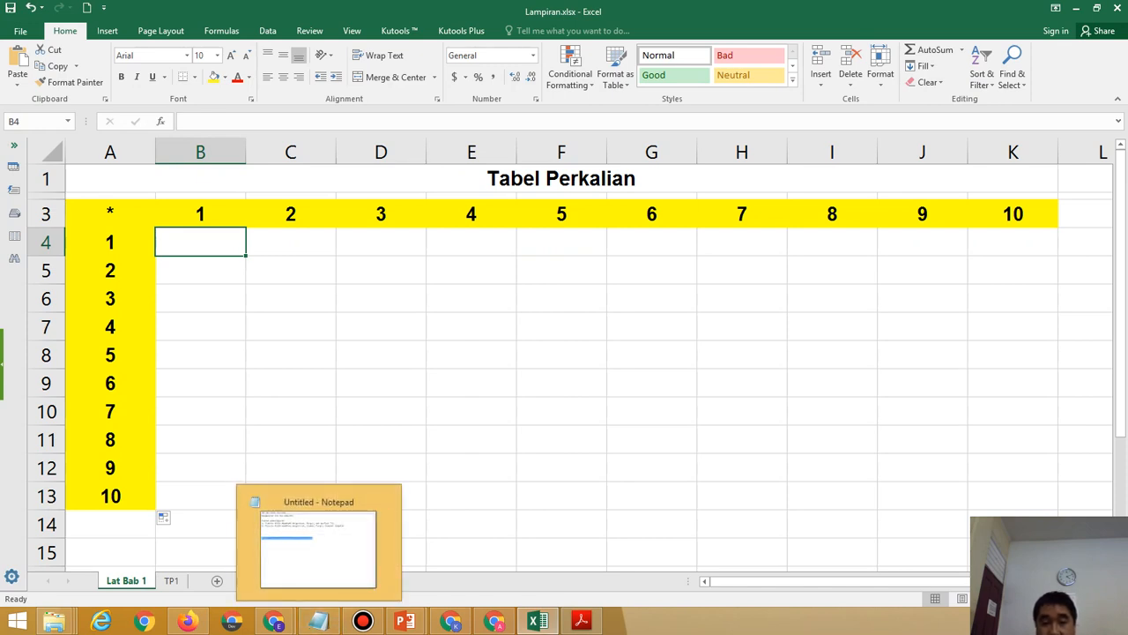
Clear all existing text from the Notepad note.
mouse_move(362, 621)
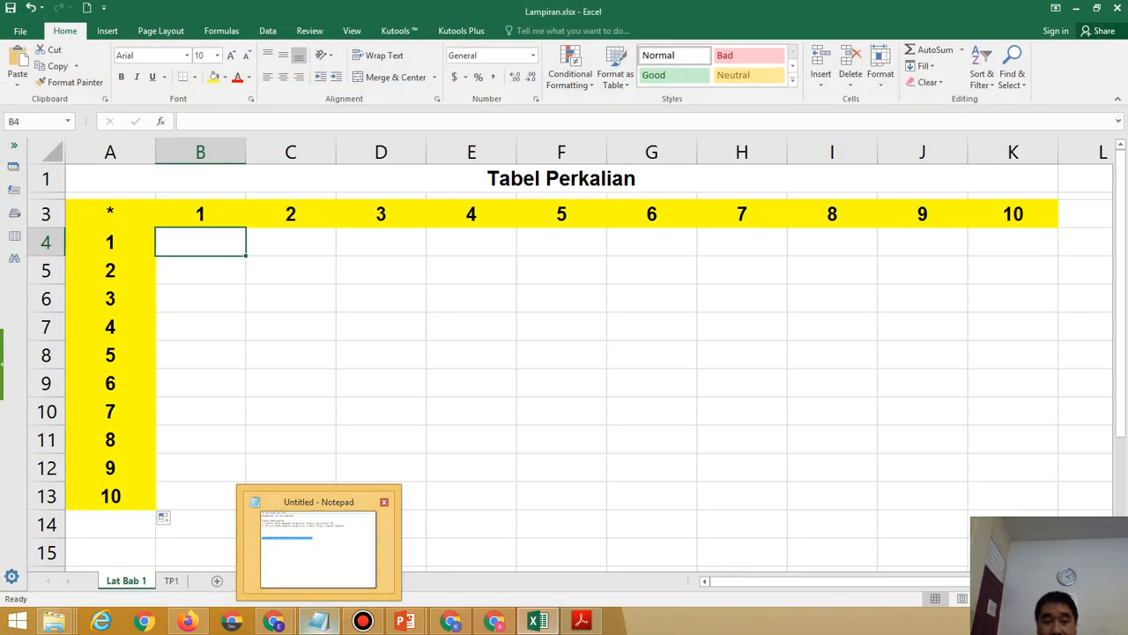
left_click(319, 546)
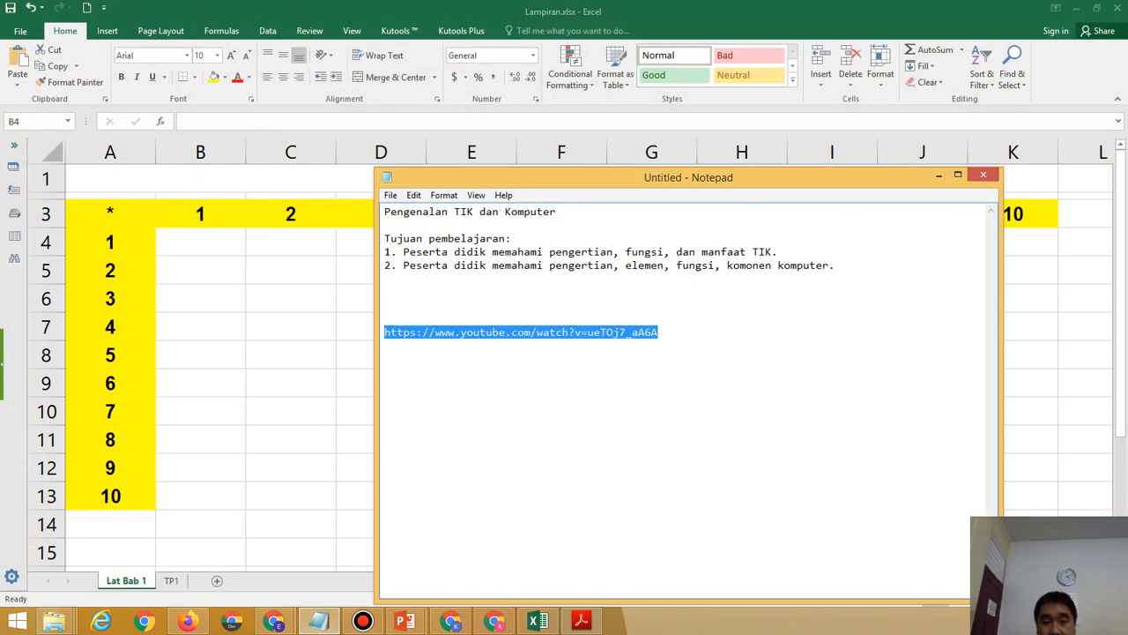
key("ctrl+a")
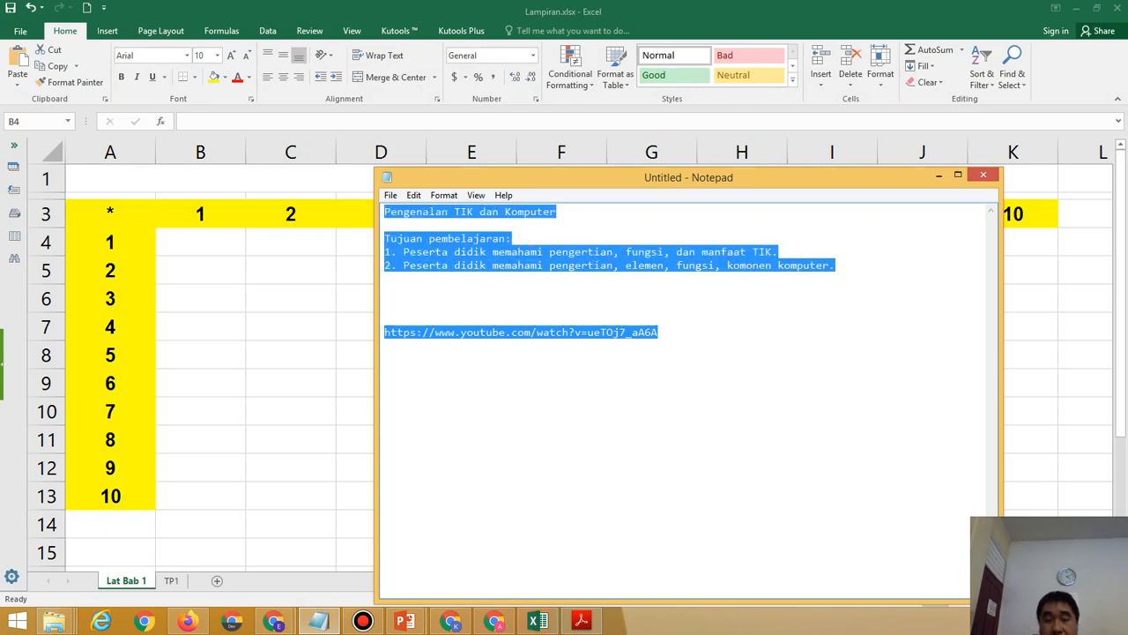
key("BackSpace")
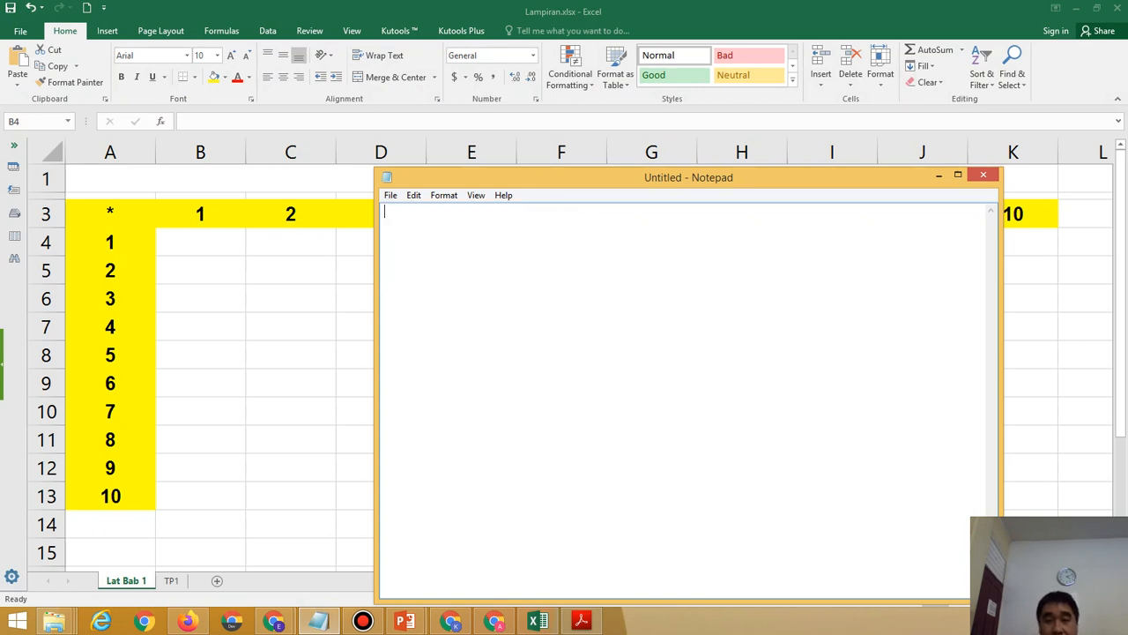
Set the Notepad font size to 24 and move the window down to uncover the title.
left_click_drag(608, 177, 680, 182)
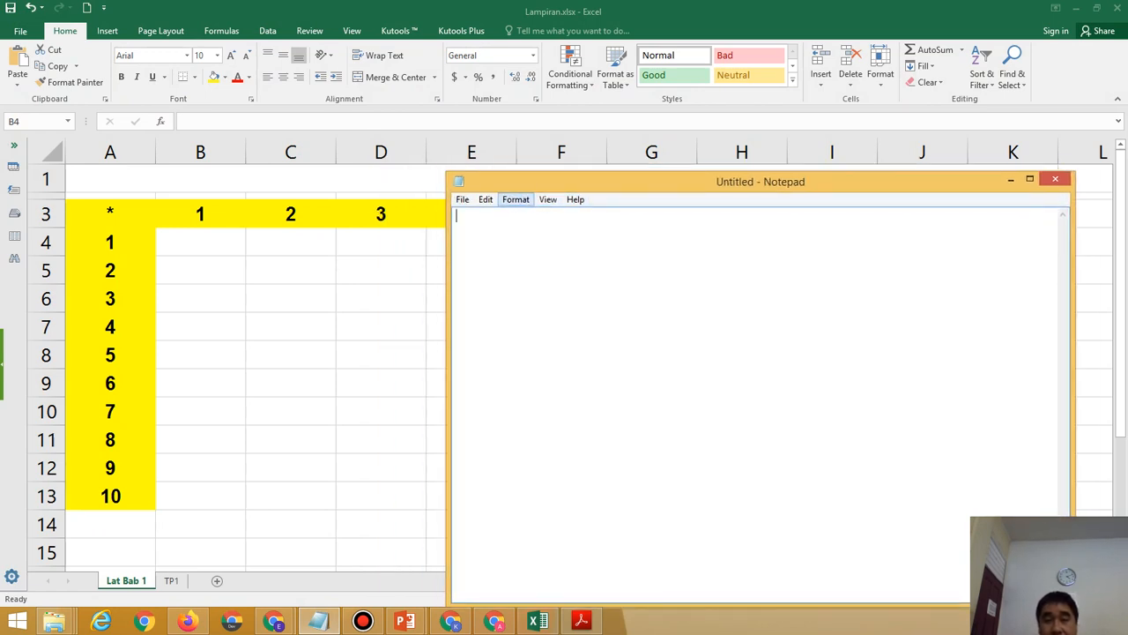
left_click(516, 200)
left_click(534, 231)
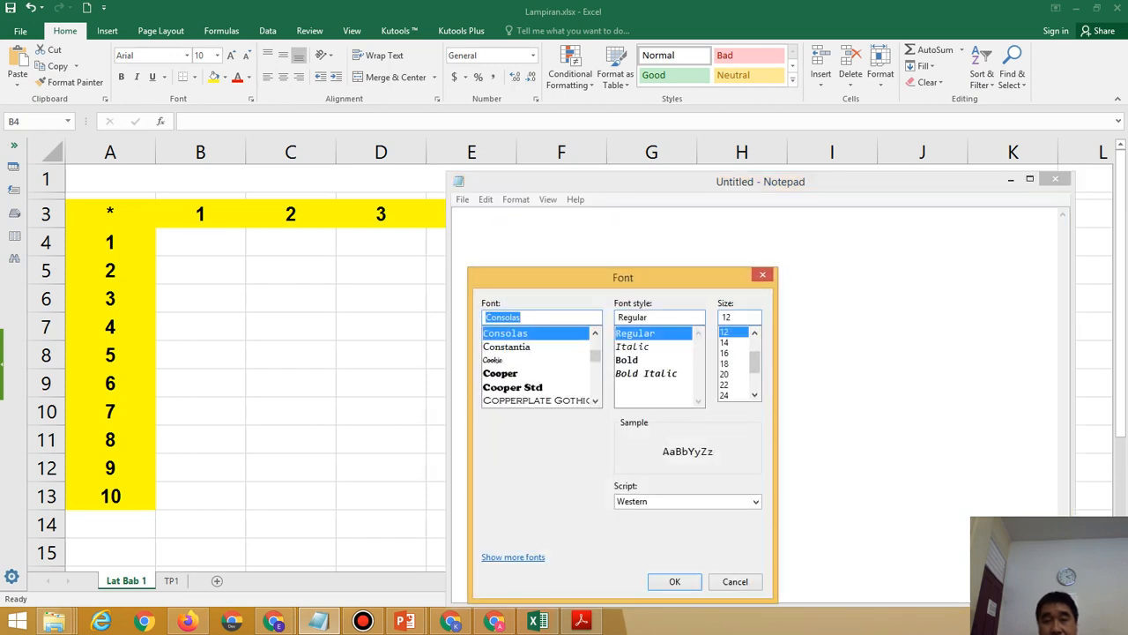
left_click(724, 385)
left_click(724, 395)
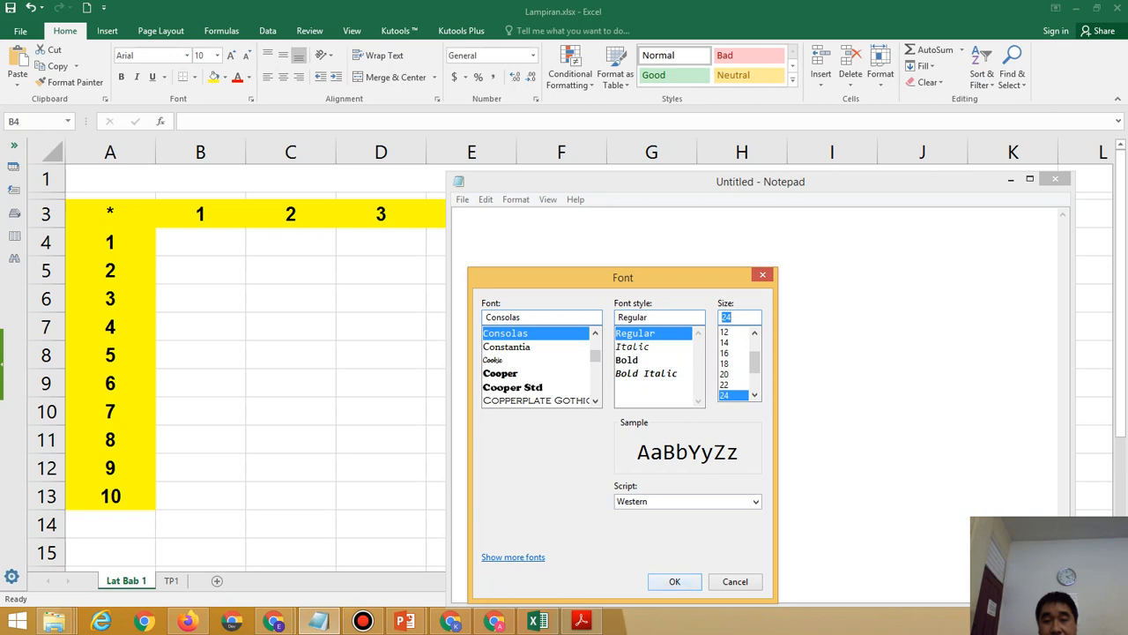
left_click(675, 582)
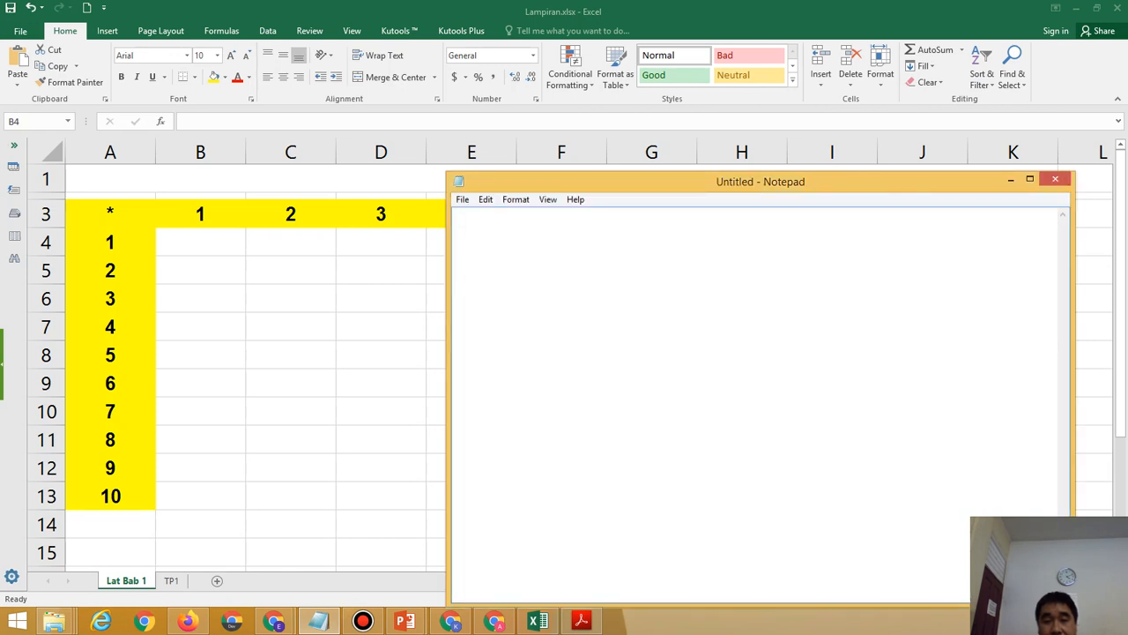
left_click_drag(761, 181, 821, 246)
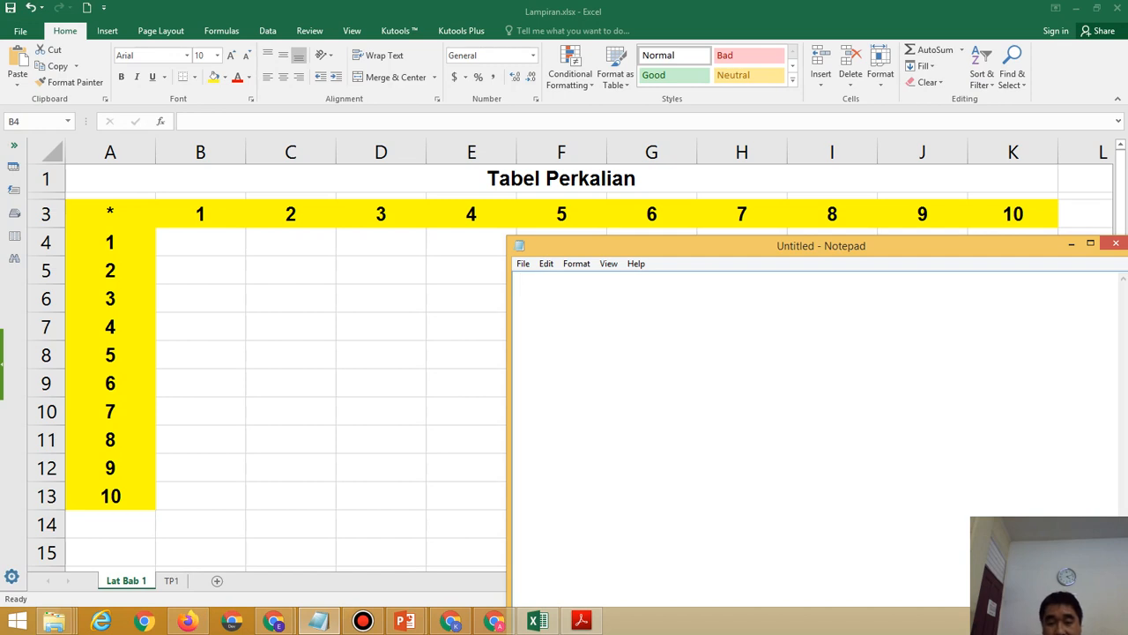
Type '=' in the note, then check cells A4 and B3 in Excel.
type("=")
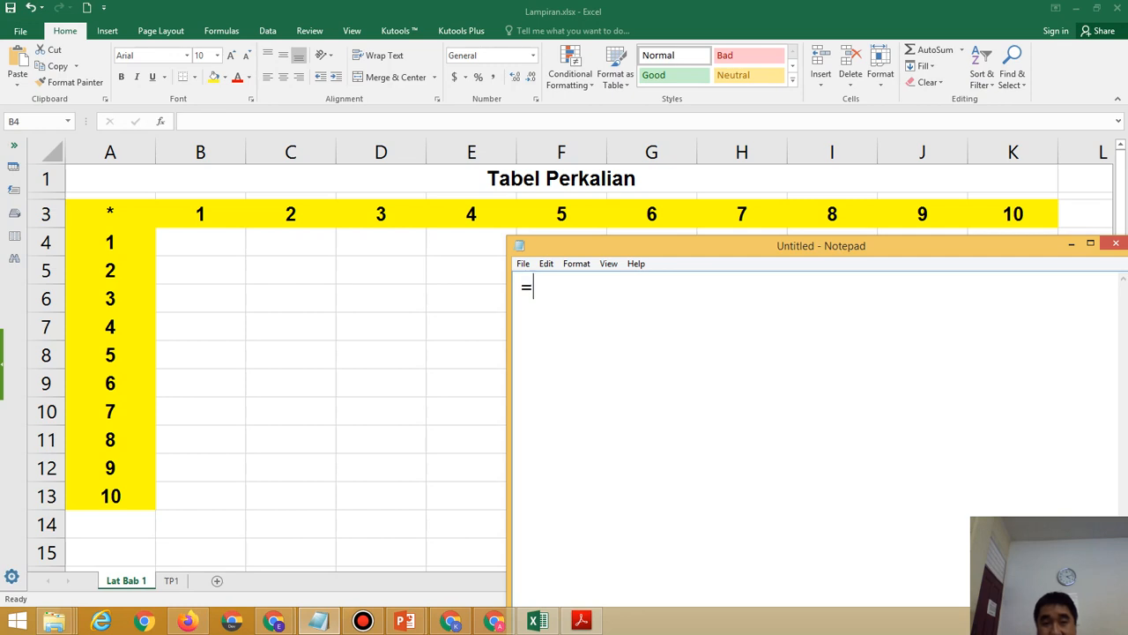
key("alt+Tab")
left_click(110, 243)
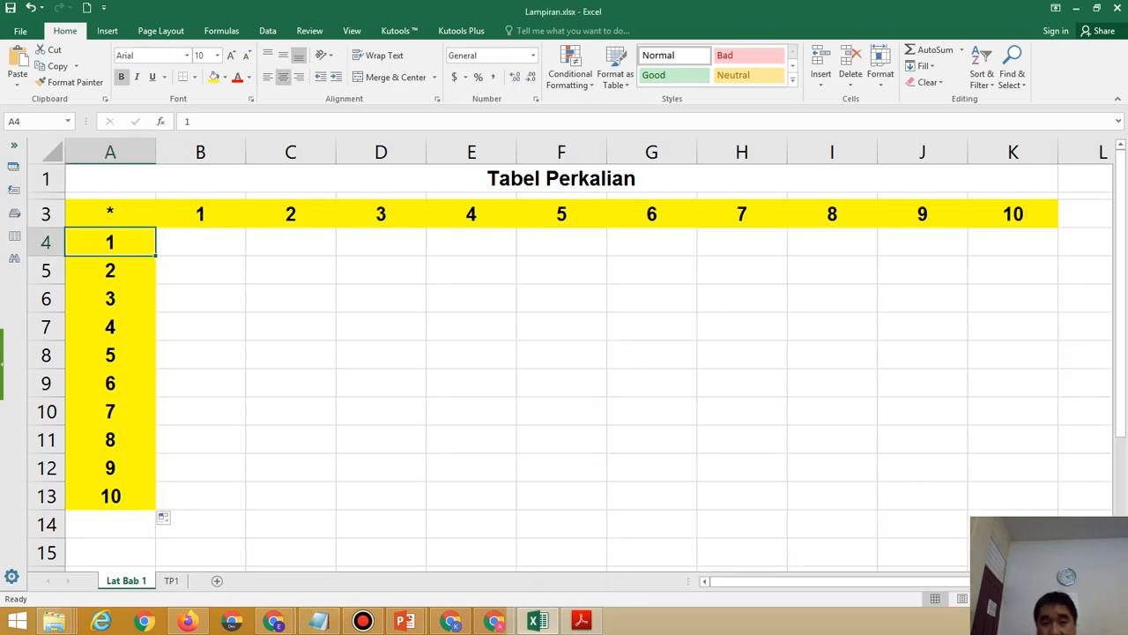
key("Up")
key("Right")
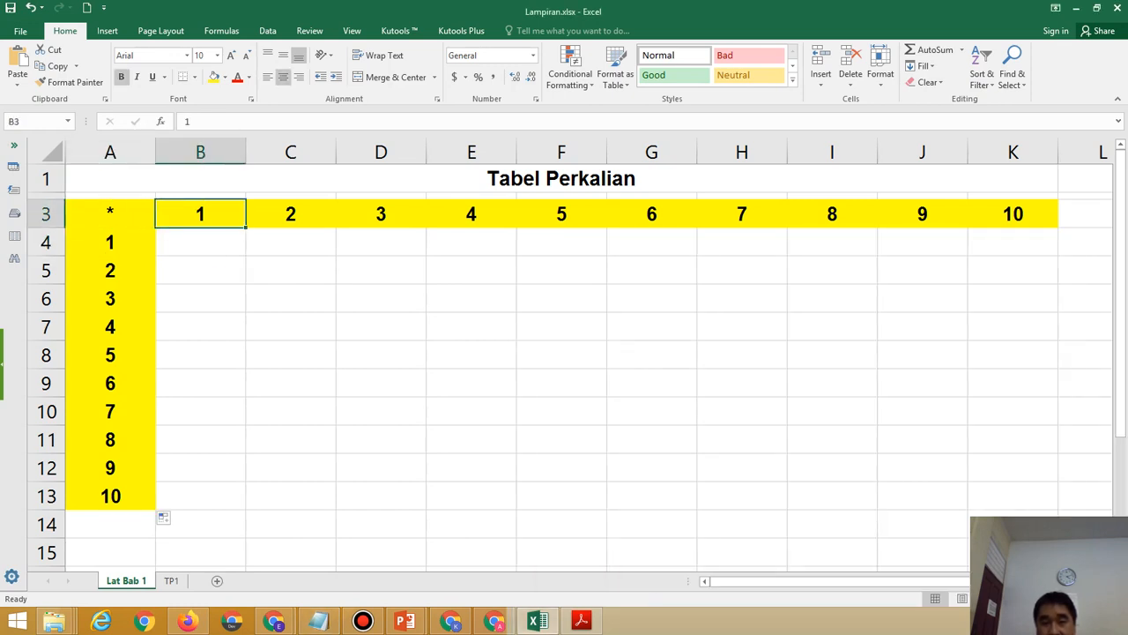
Write the first formula =A4*B3 in the note, checking the cell references in Excel.
key("Down")
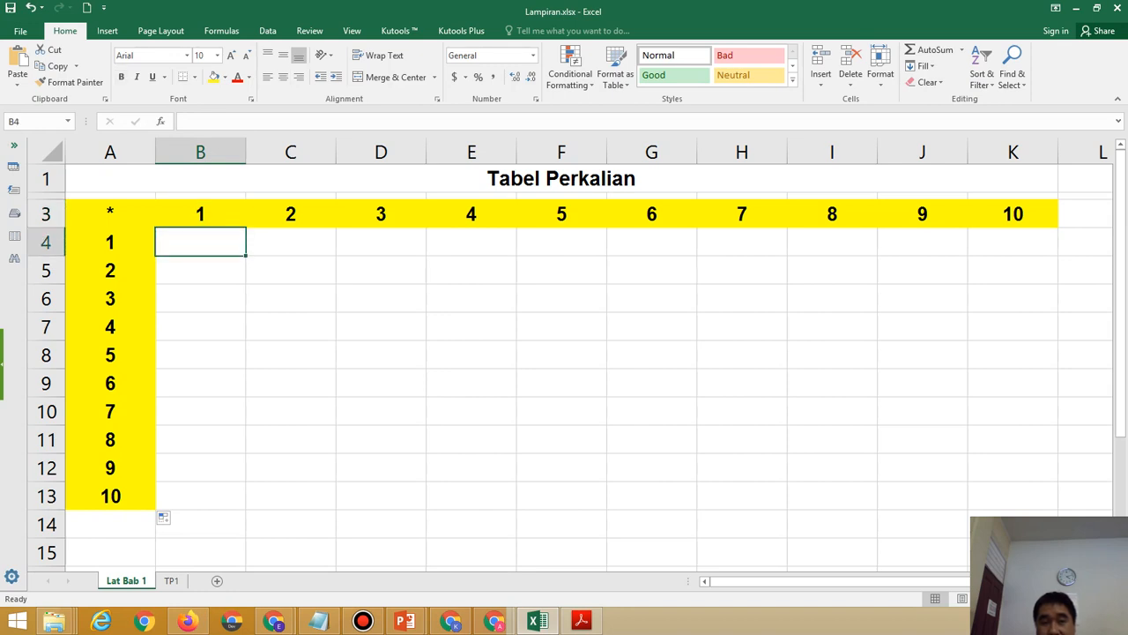
left_click(320, 623)
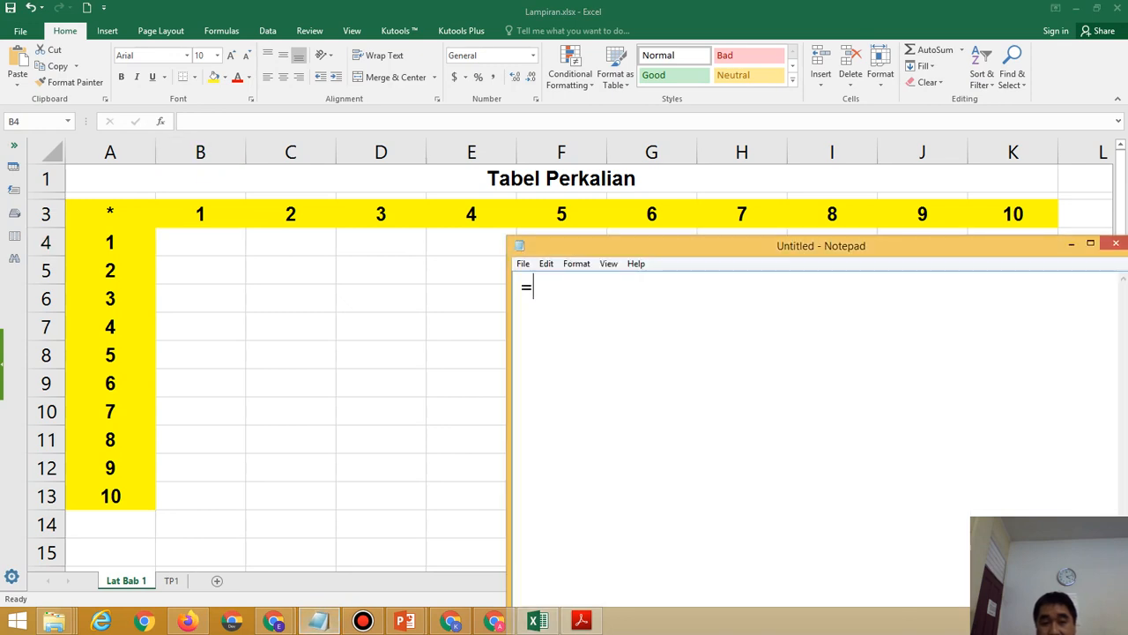
key("alt+Tab")
key("Left")
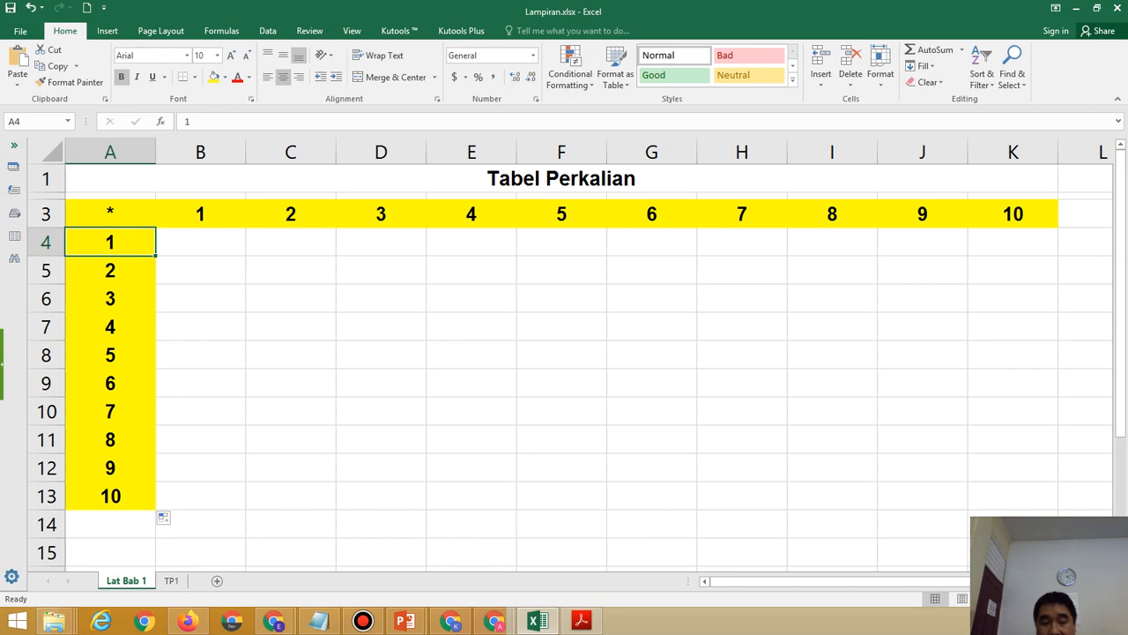
key("alt+Tab")
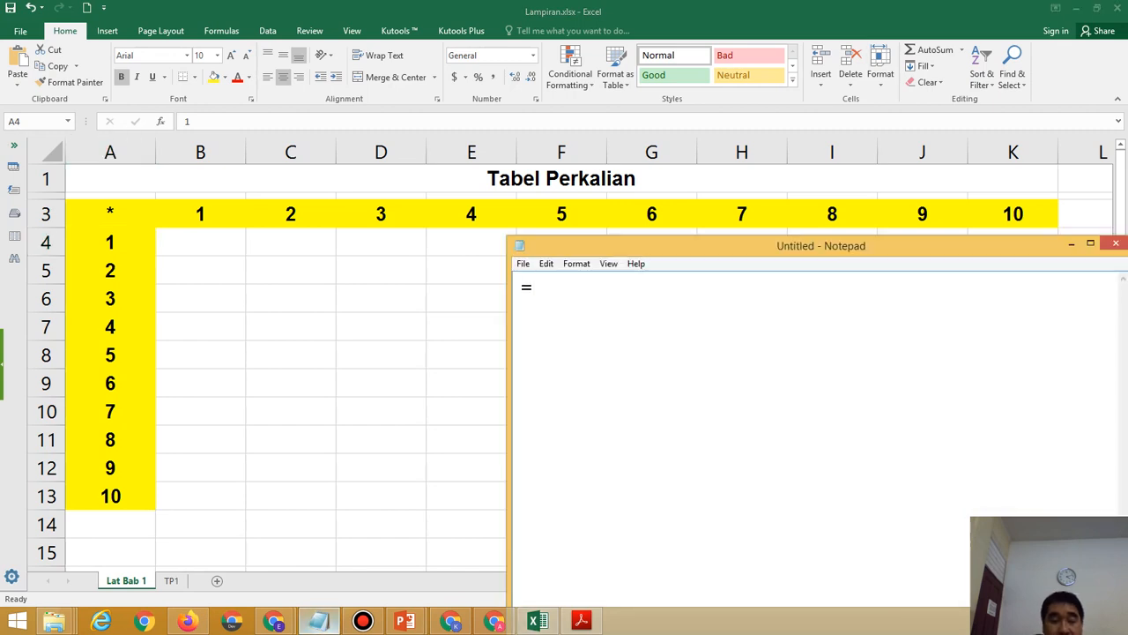
type("A4")
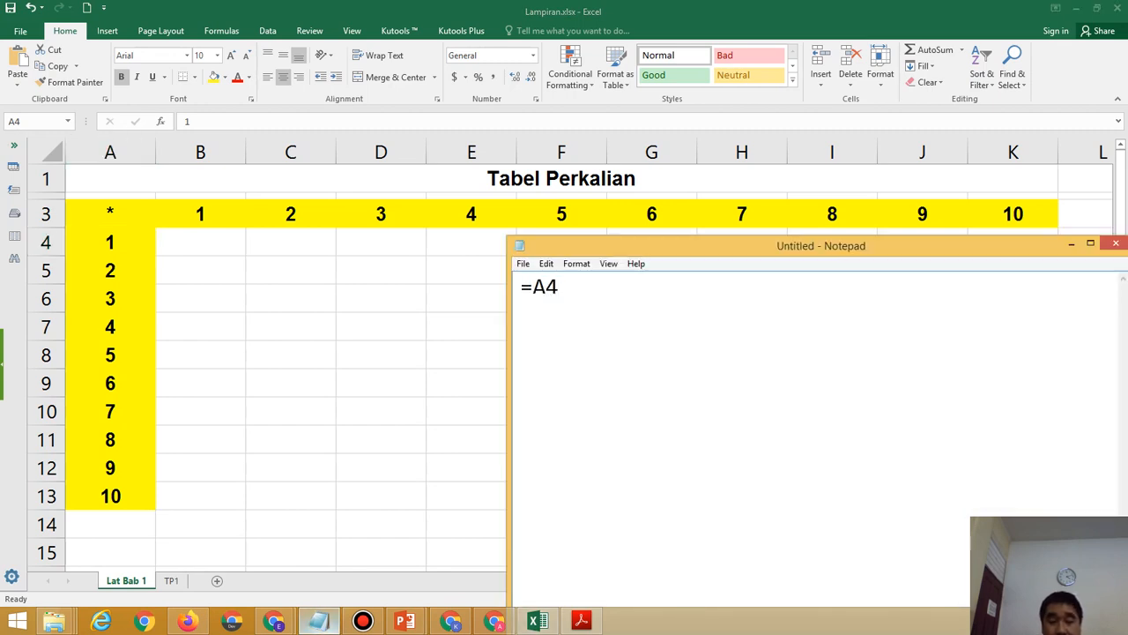
type("*")
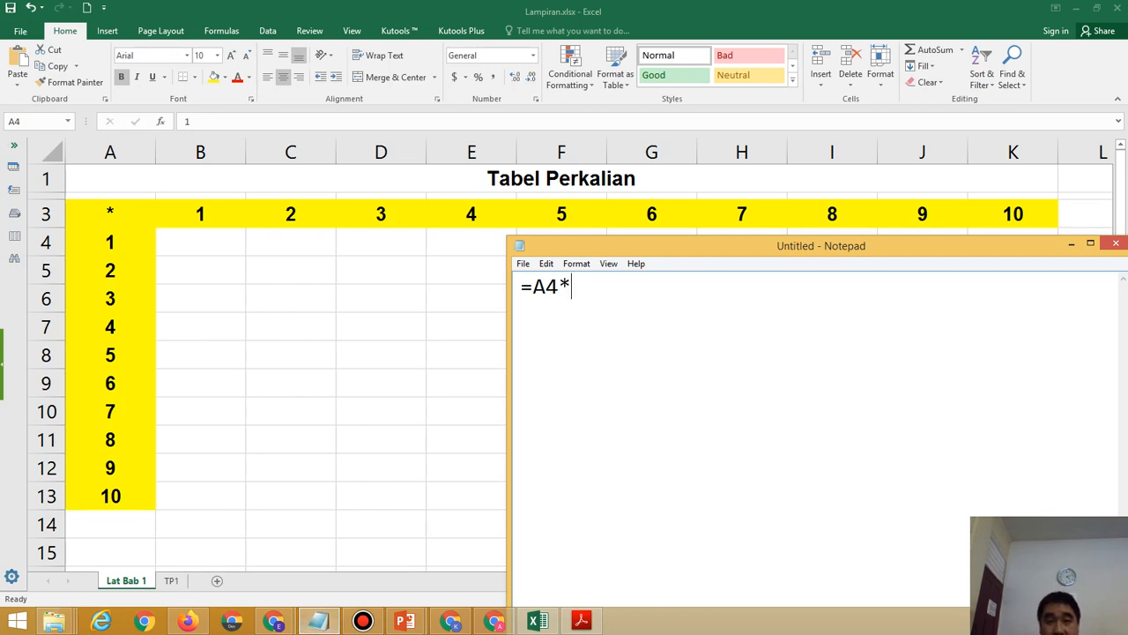
key("alt+Tab")
key("Up")
key("Right")
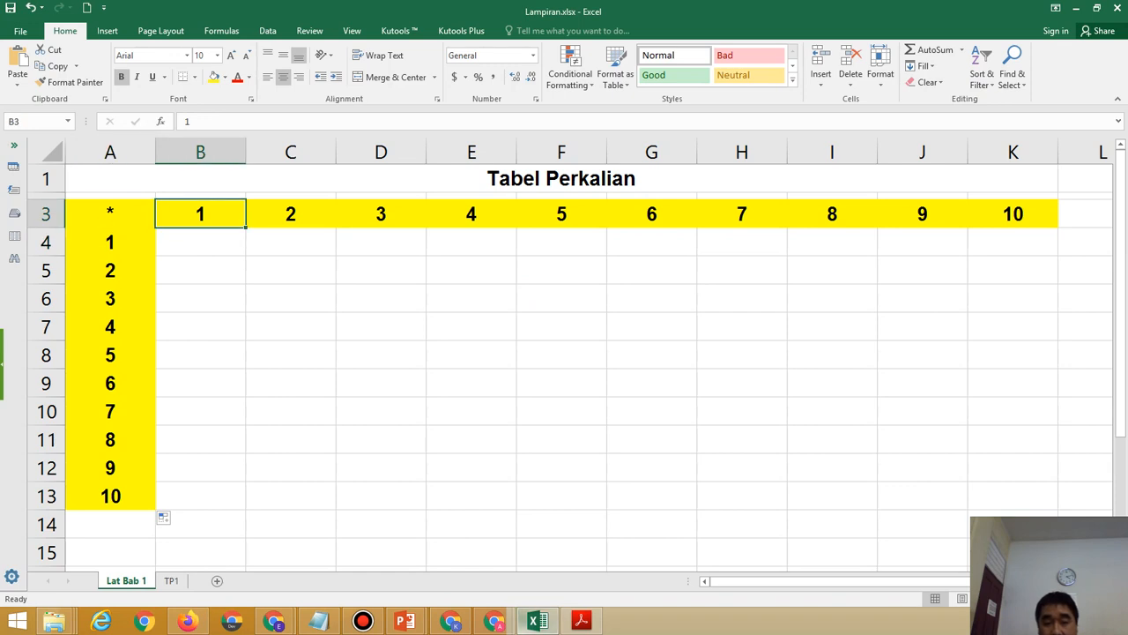
key("alt+Tab")
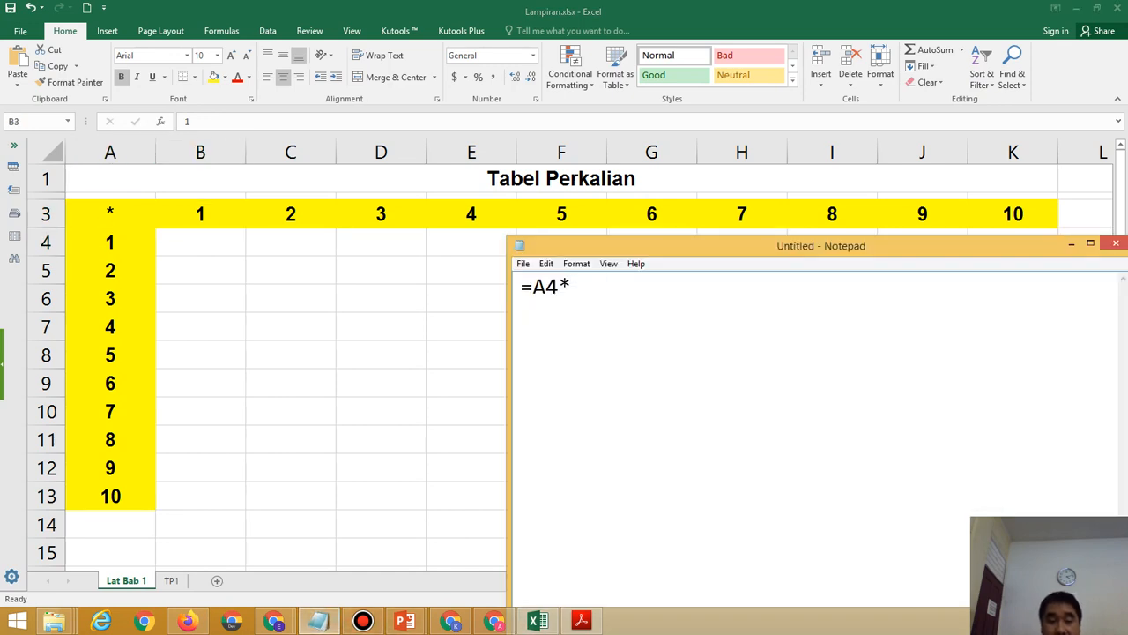
type("B3")
key("Return")
Add the formulas =A4*C3 and =A4*D3 on new lines and begin a fourth.
type("=A4")
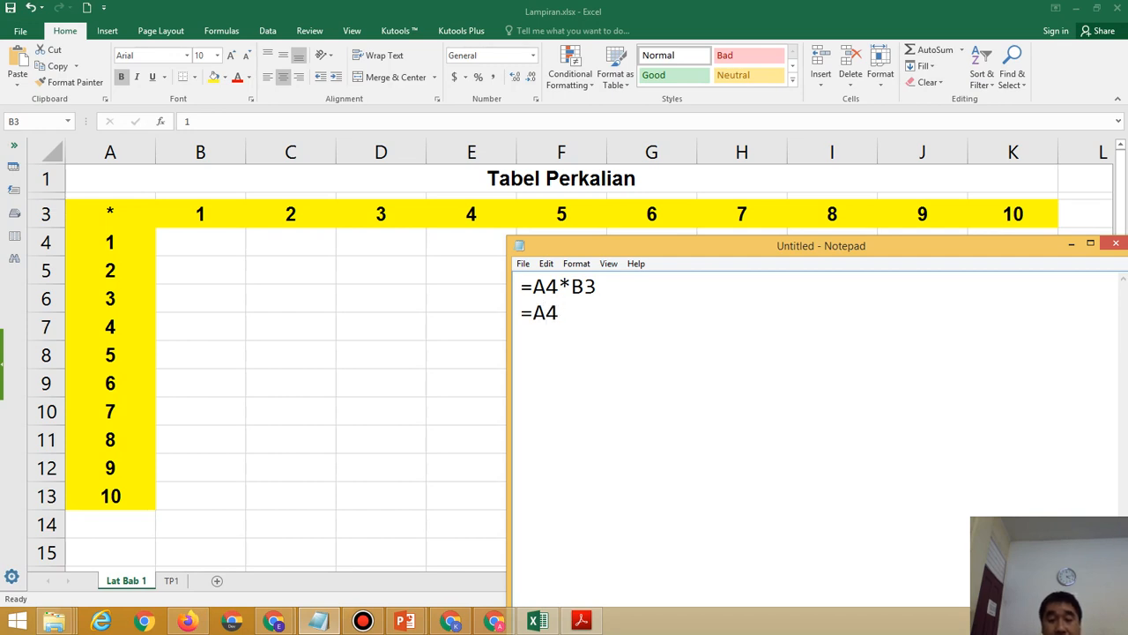
type("*c3")
key("BackSpace")
key("BackSpace")
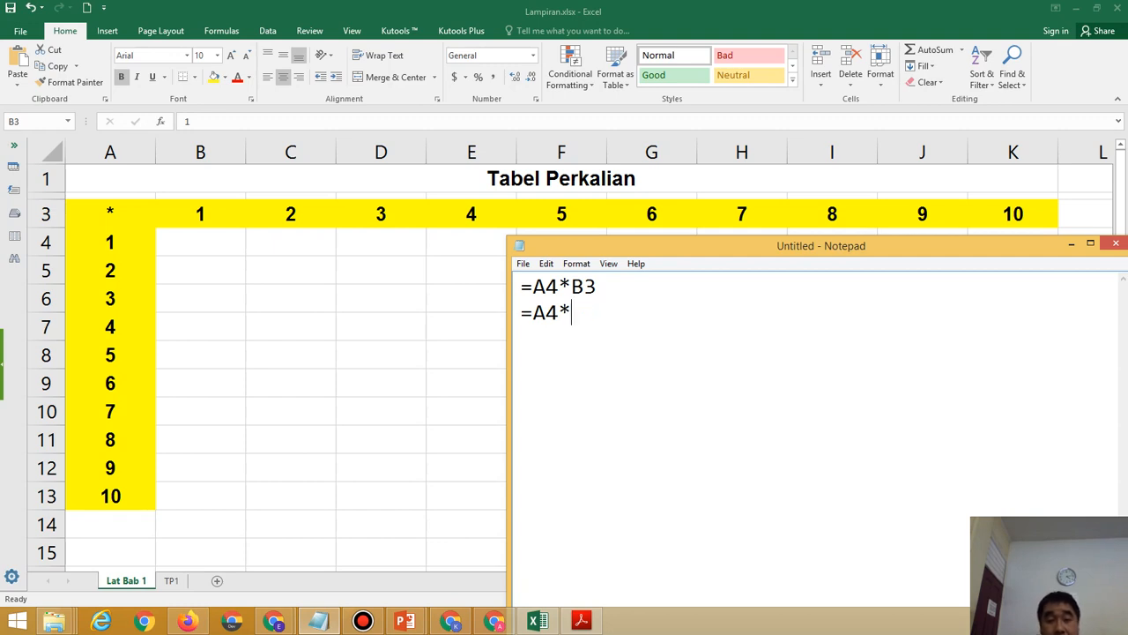
type("C3")
key("Return")
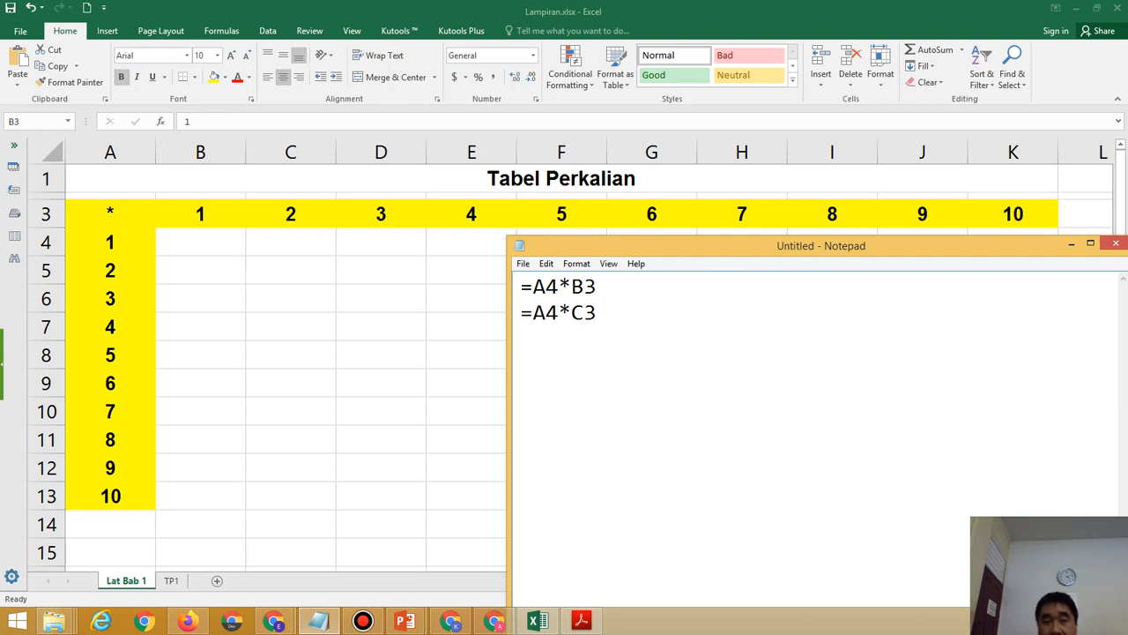
type("=")
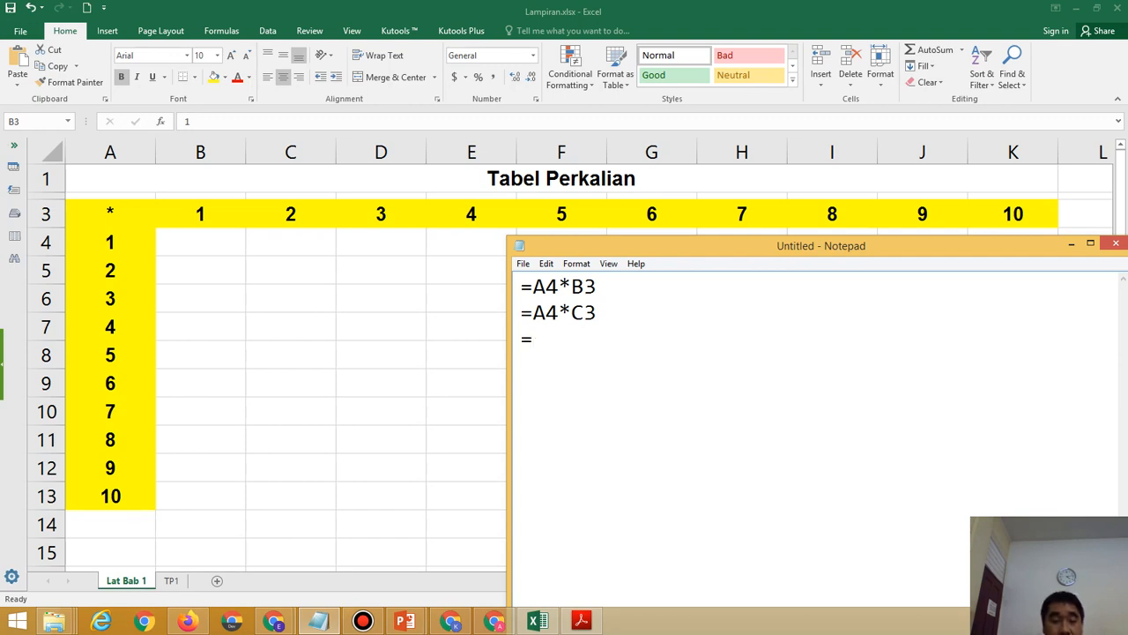
type("A4")
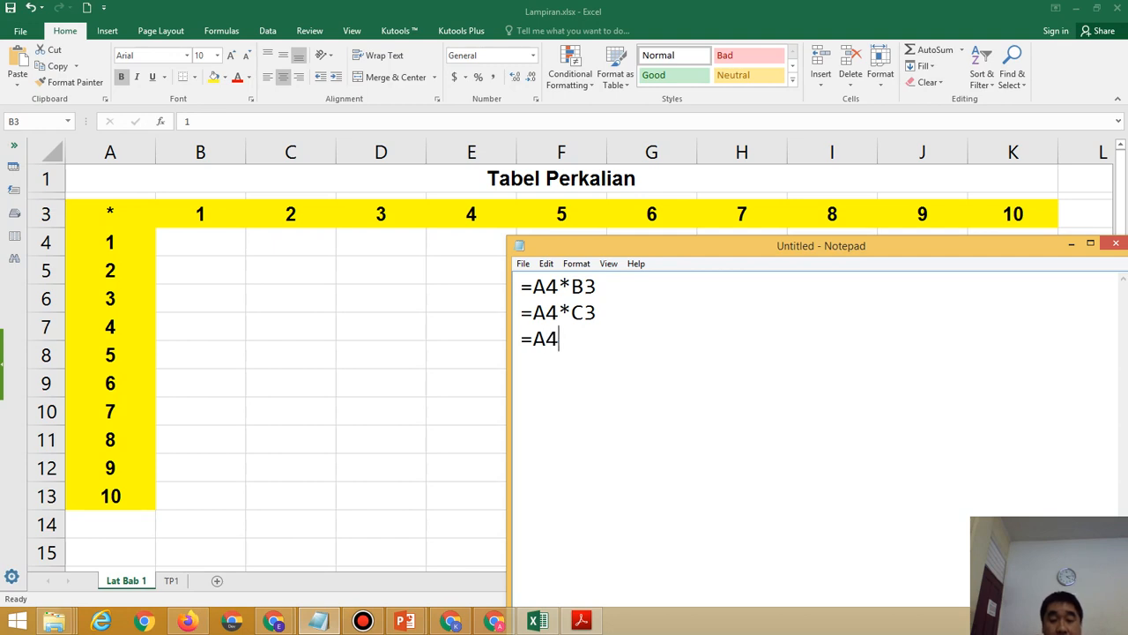
type("*D3")
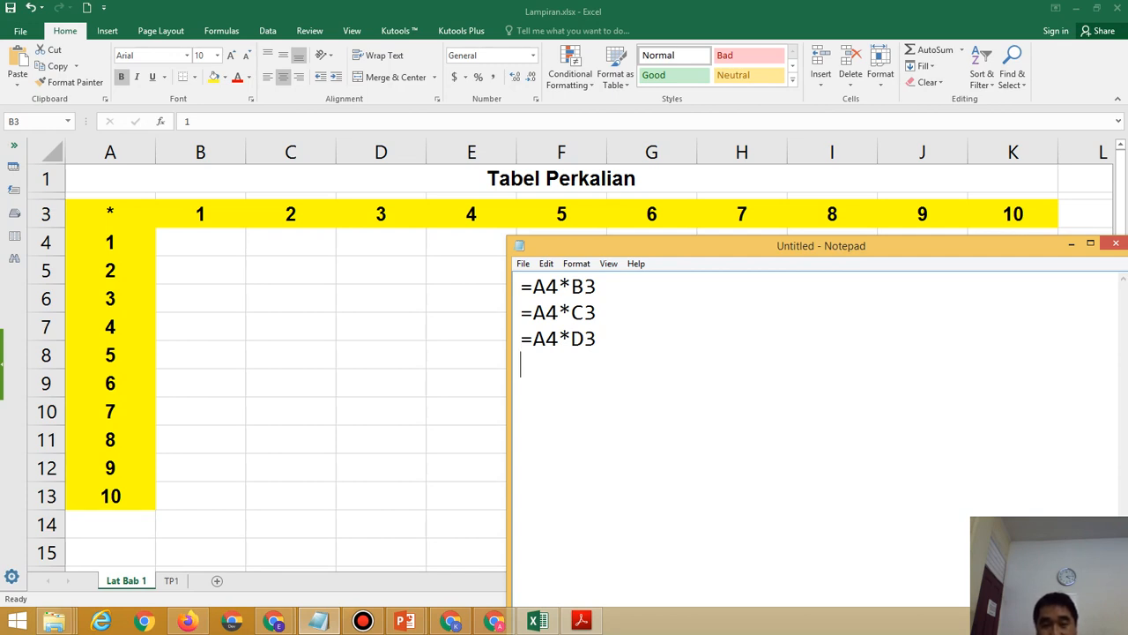
key("Return")
type("=")
Add =A5*B3, =A5*C3 and =A5*D3 on new lines in the Notepad note, then highlight the first formulas.
type("a")
key("BackSpace")
type("A")
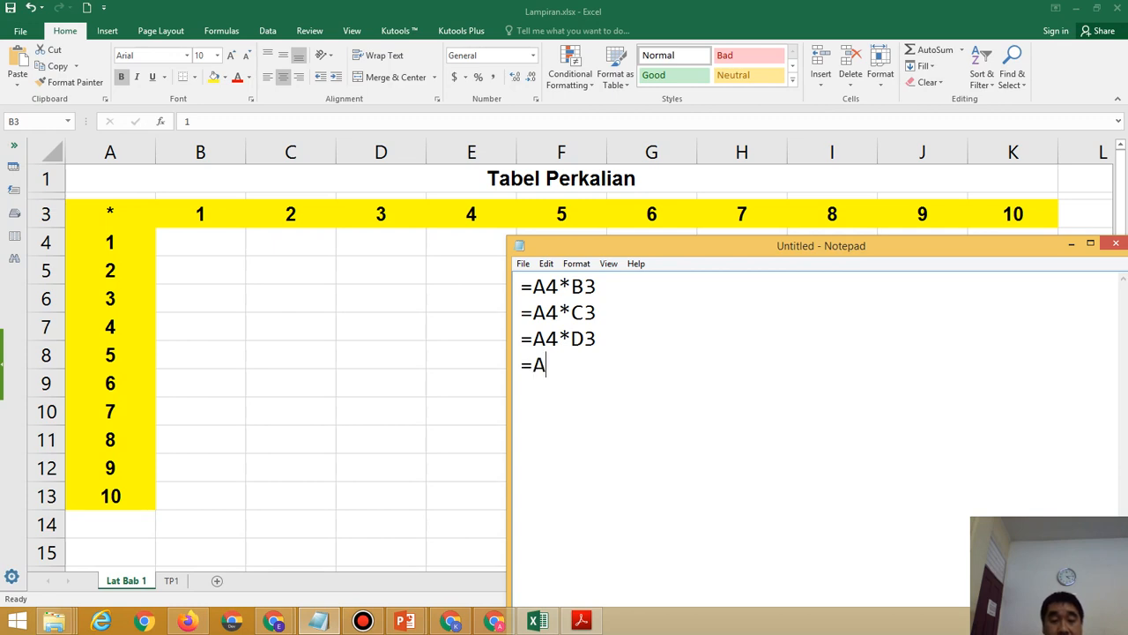
type("5")
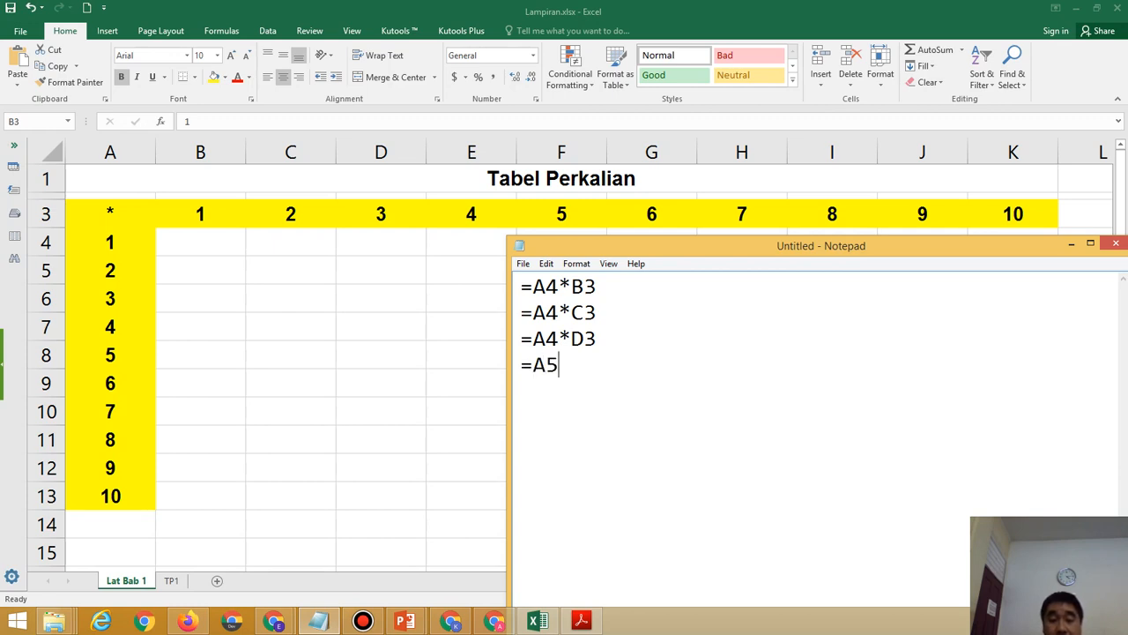
type("*")
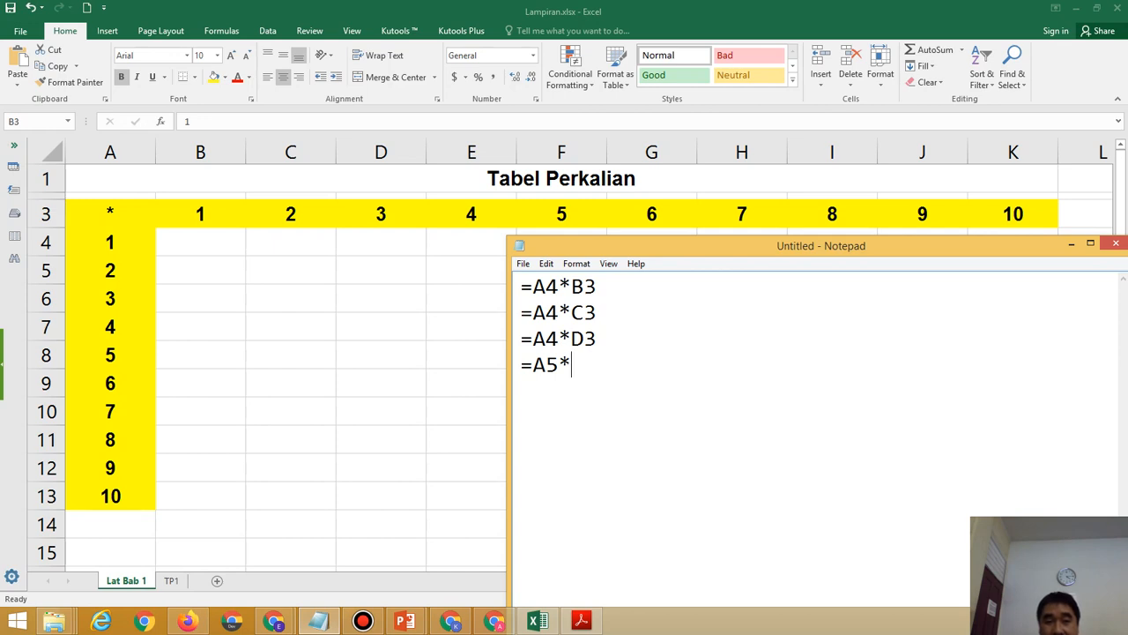
type("B3")
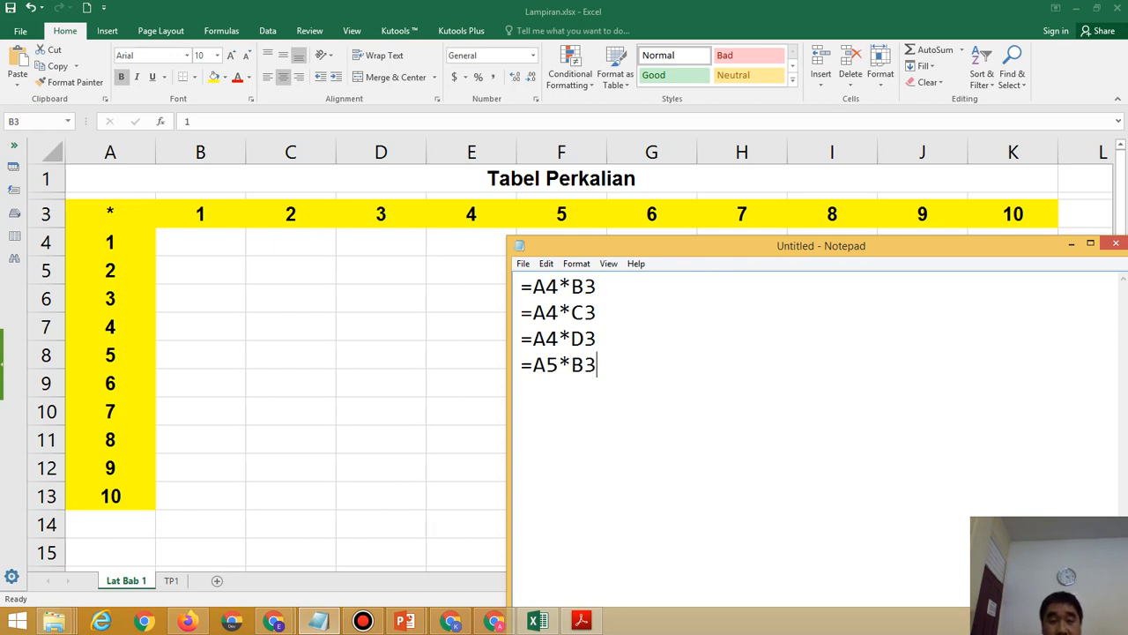
key("Return")
type("=")
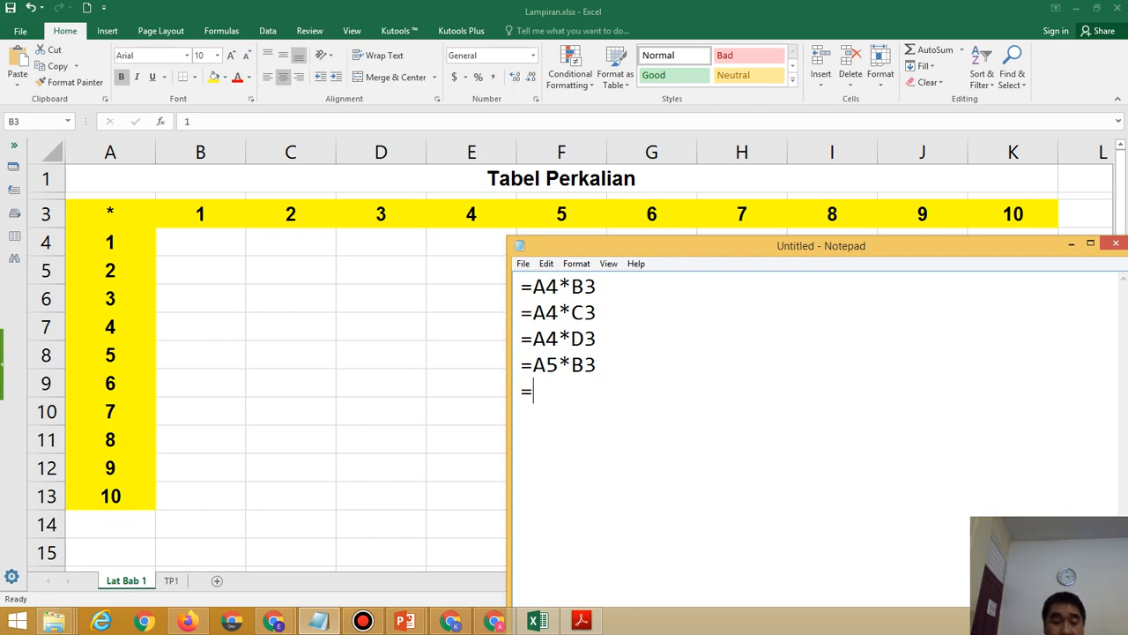
type("A5")
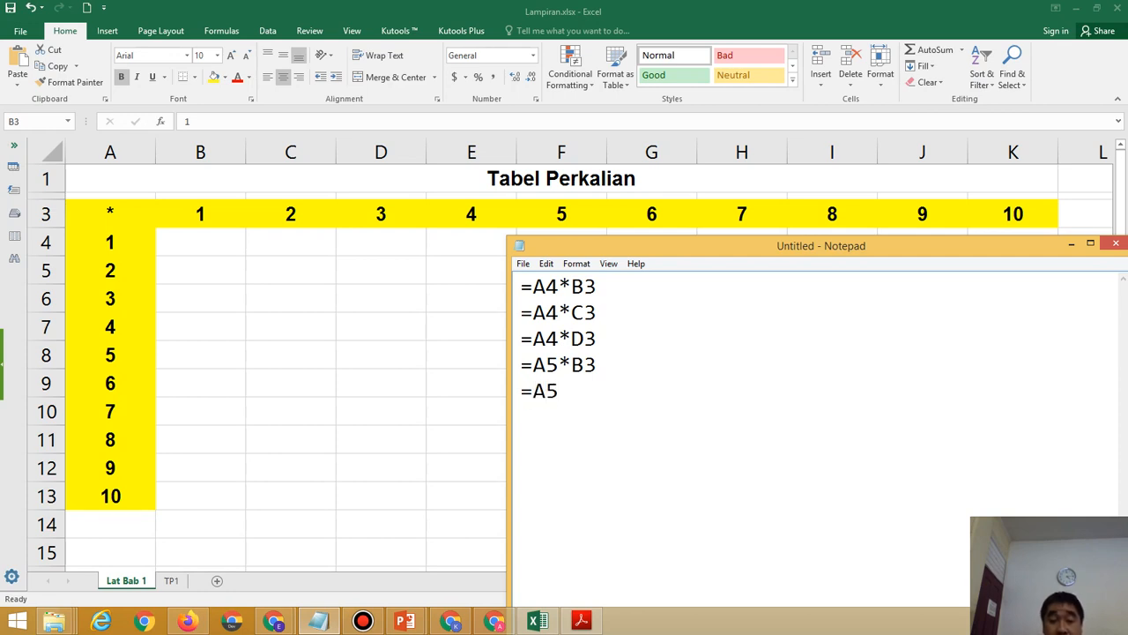
type("*C3")
key("Return")
type("=")
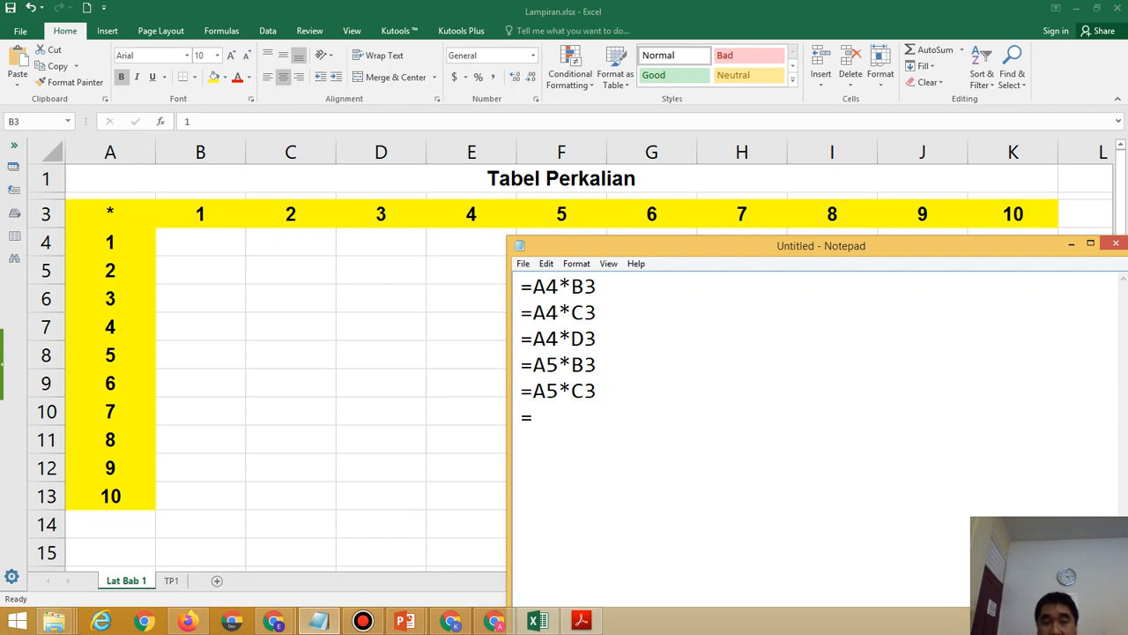
type("A")
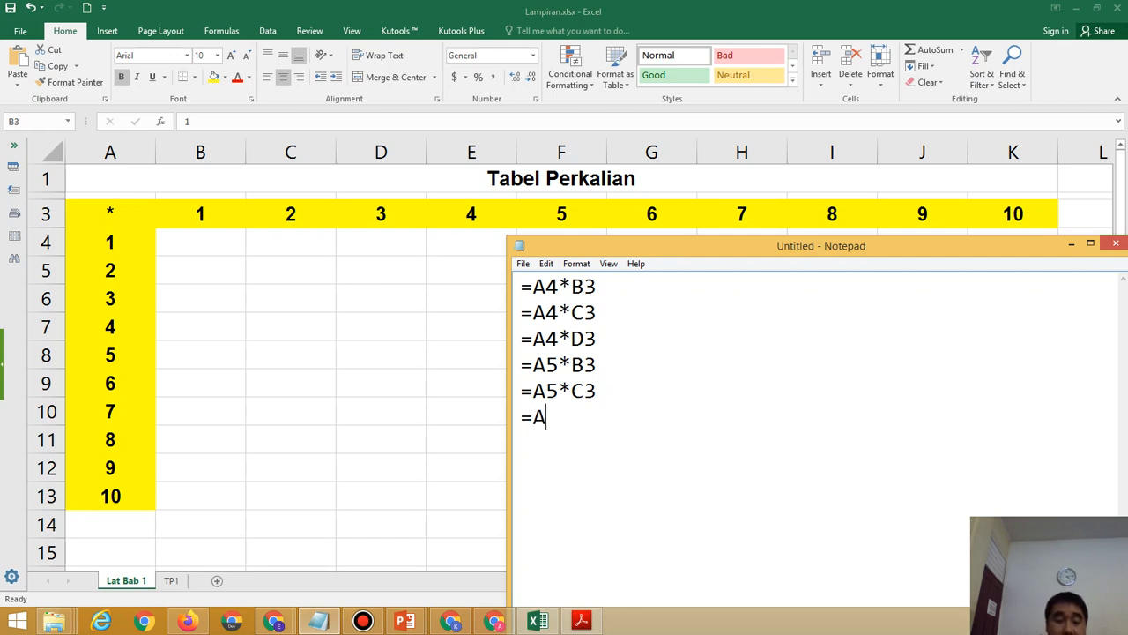
type("5")
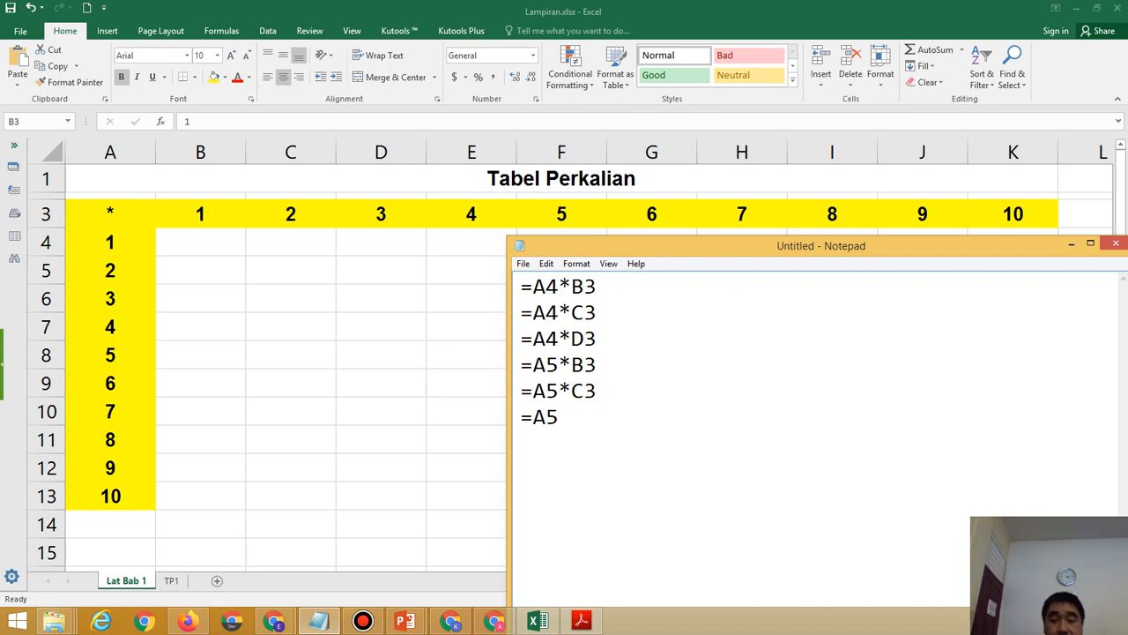
type("*D3")
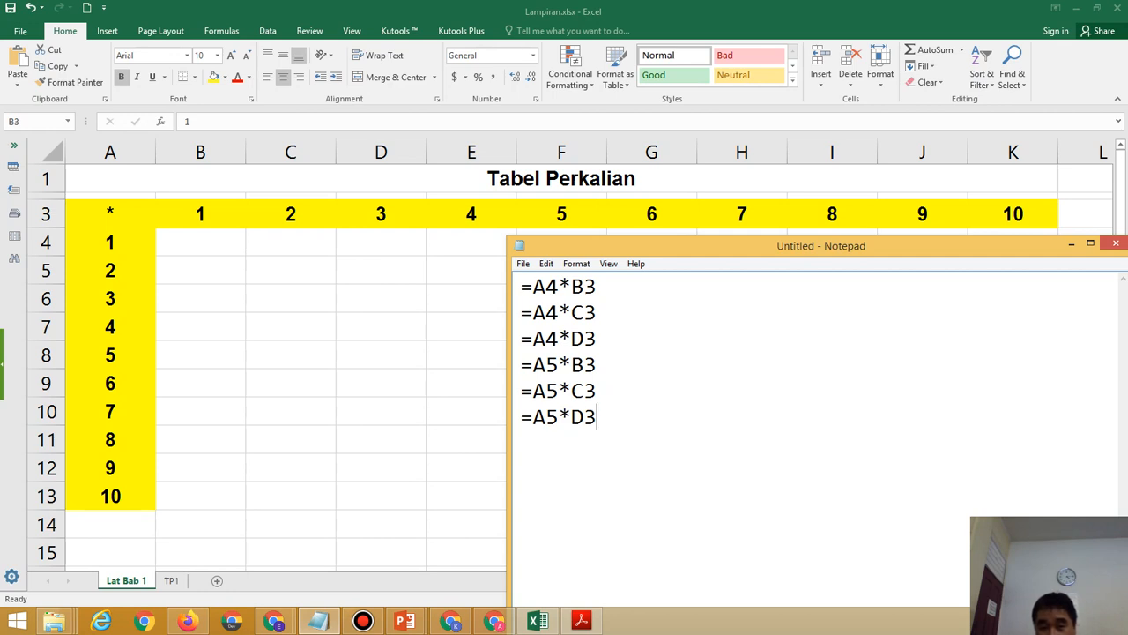
left_click_drag(533, 286, 533, 339)
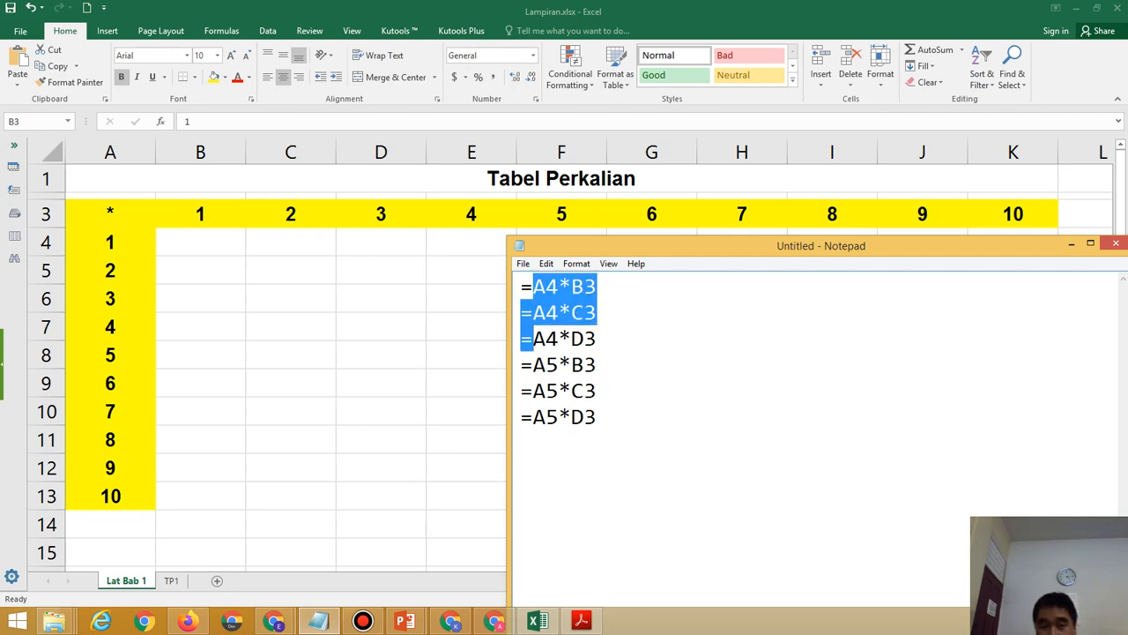
left_click(597, 338)
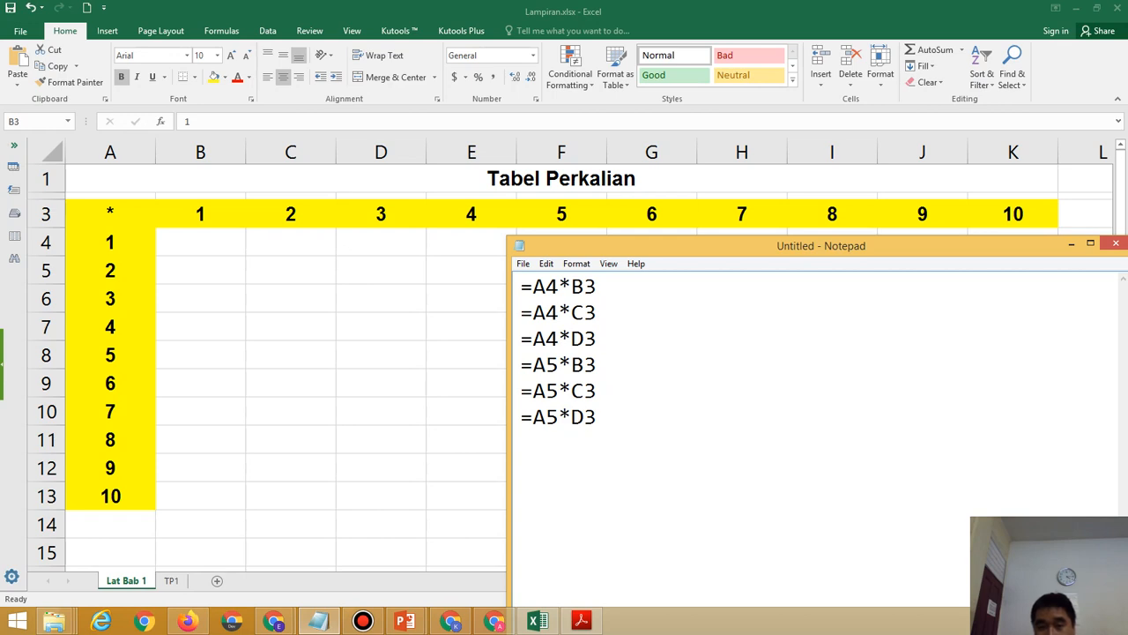
Write the mixed-reference formula =$A4*B$3 on a new Notepad line, select it, and return to Excel.
left_click(598, 417)
key("Return")
key("Return")
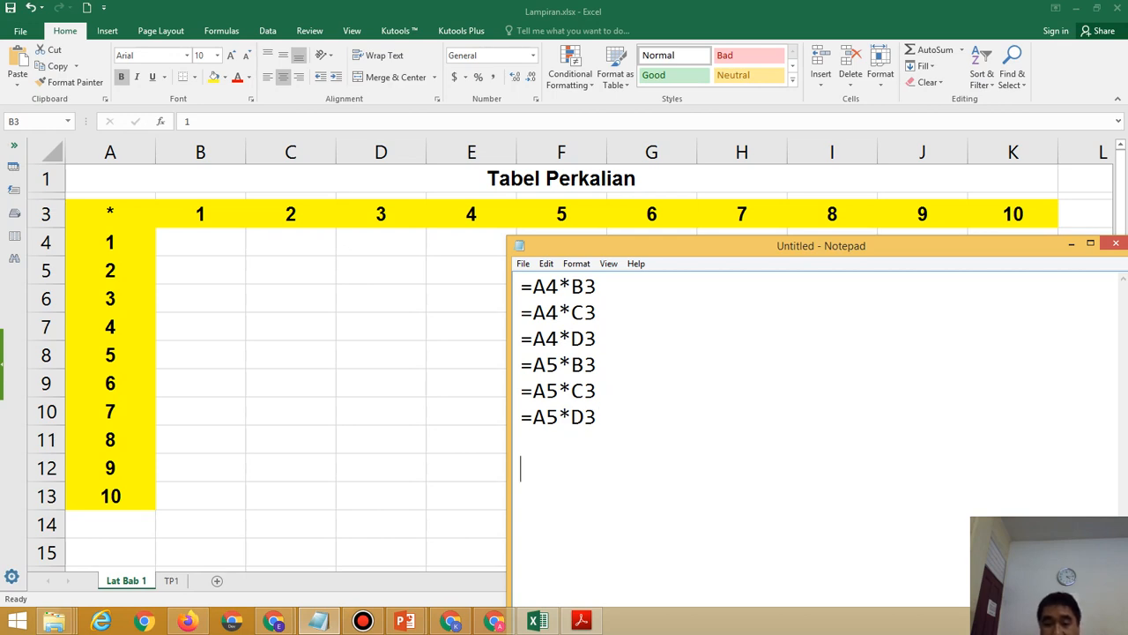
type("=")
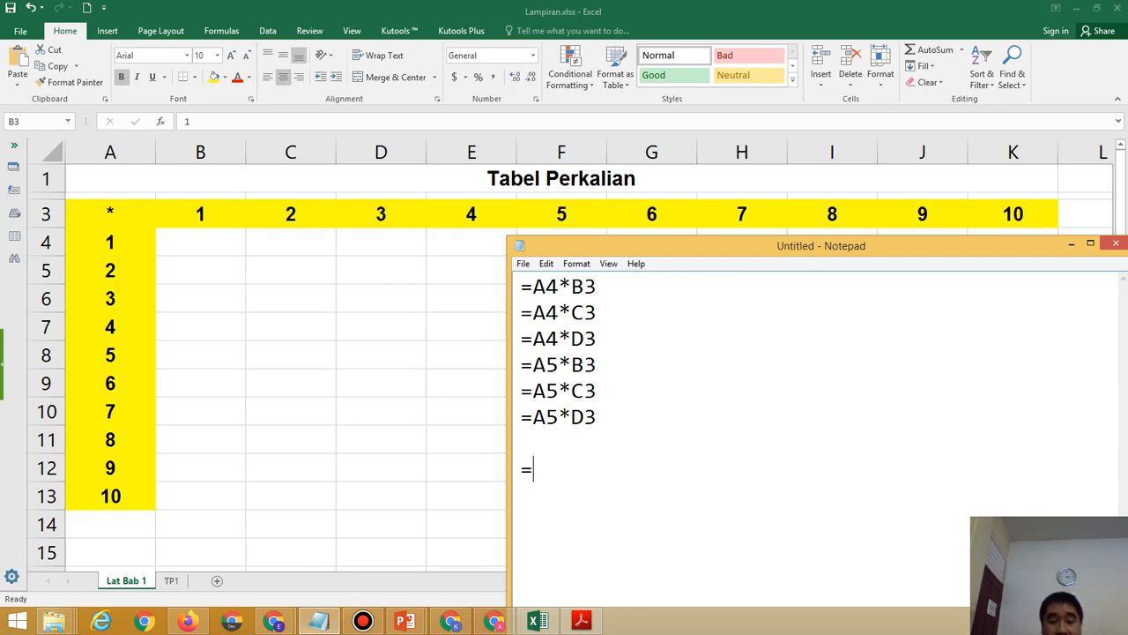
type("$")
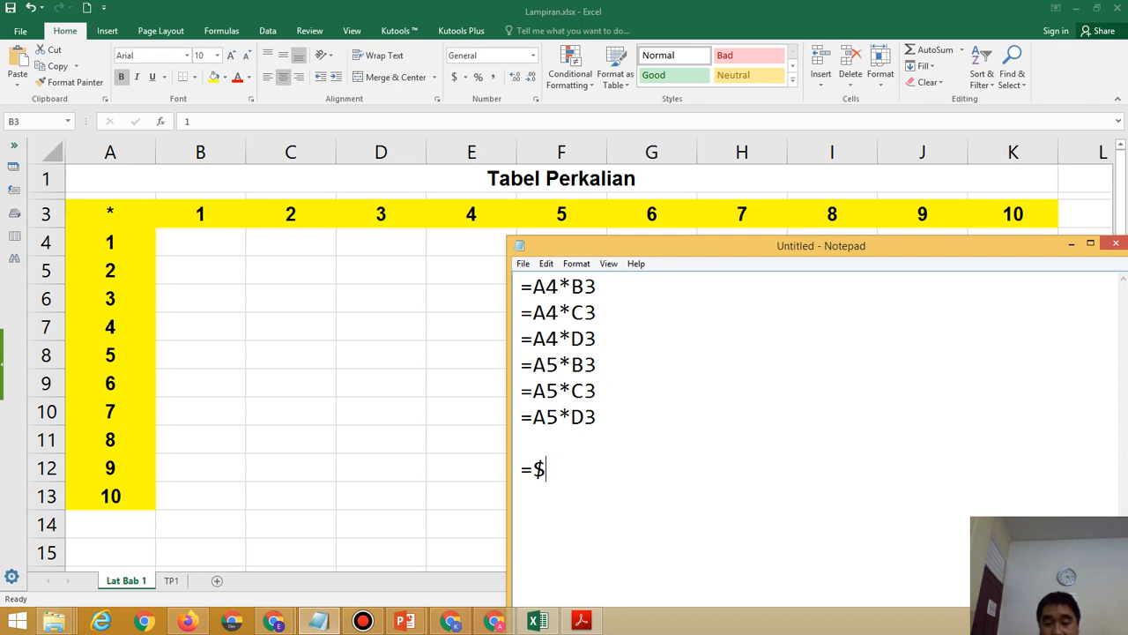
type("A")
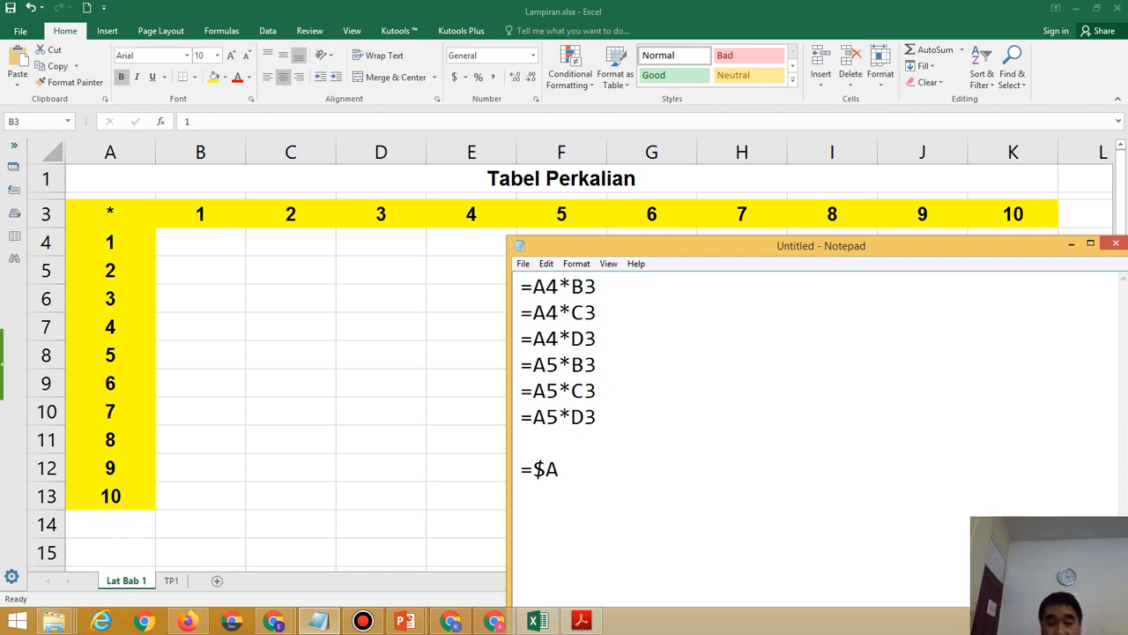
type("4")
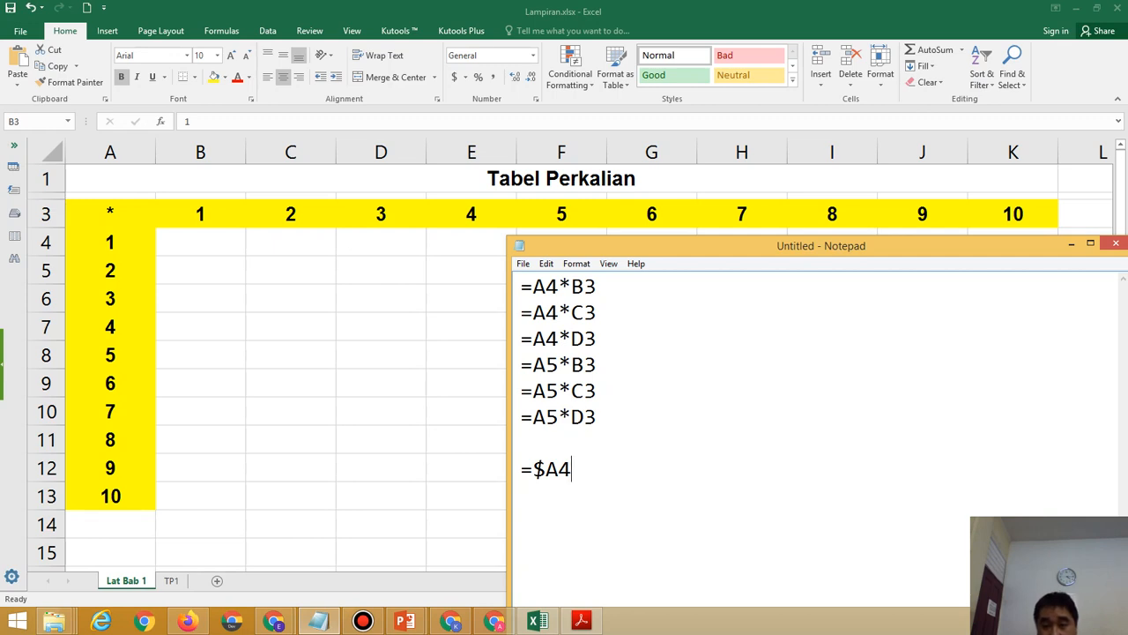
key("shift+Right")
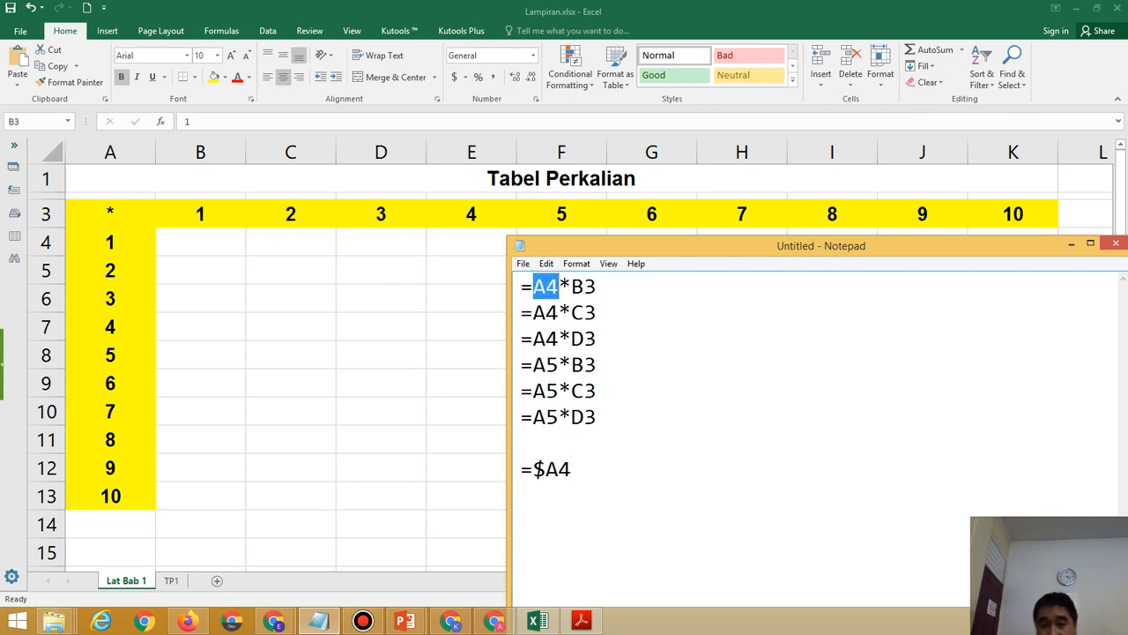
left_click(572, 469)
type("8")
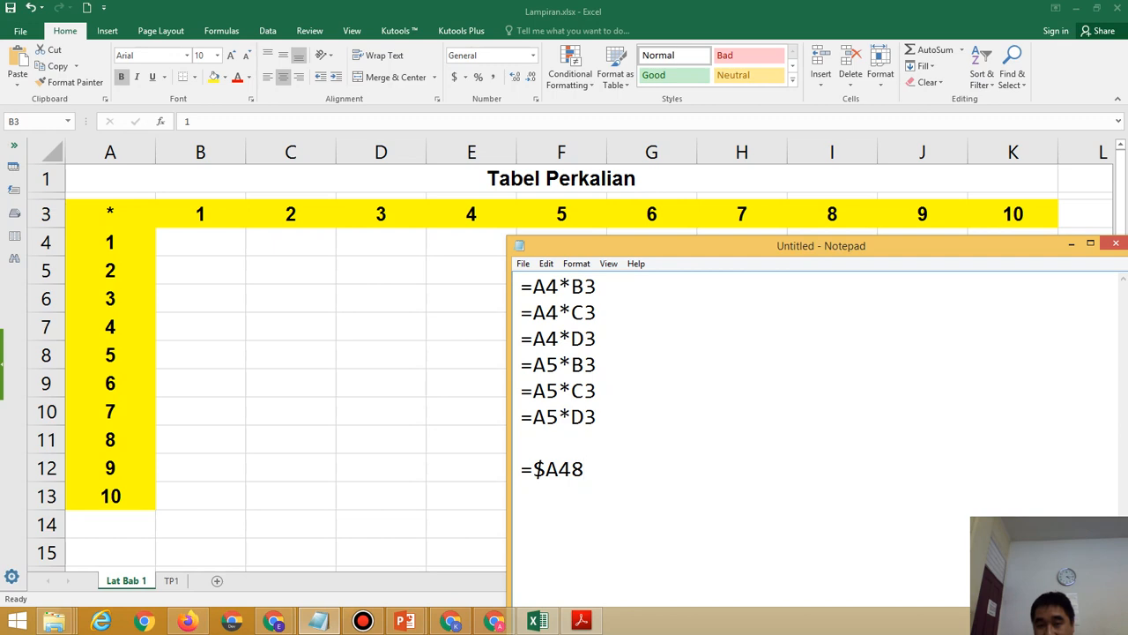
key("BackSpace")
type("*")
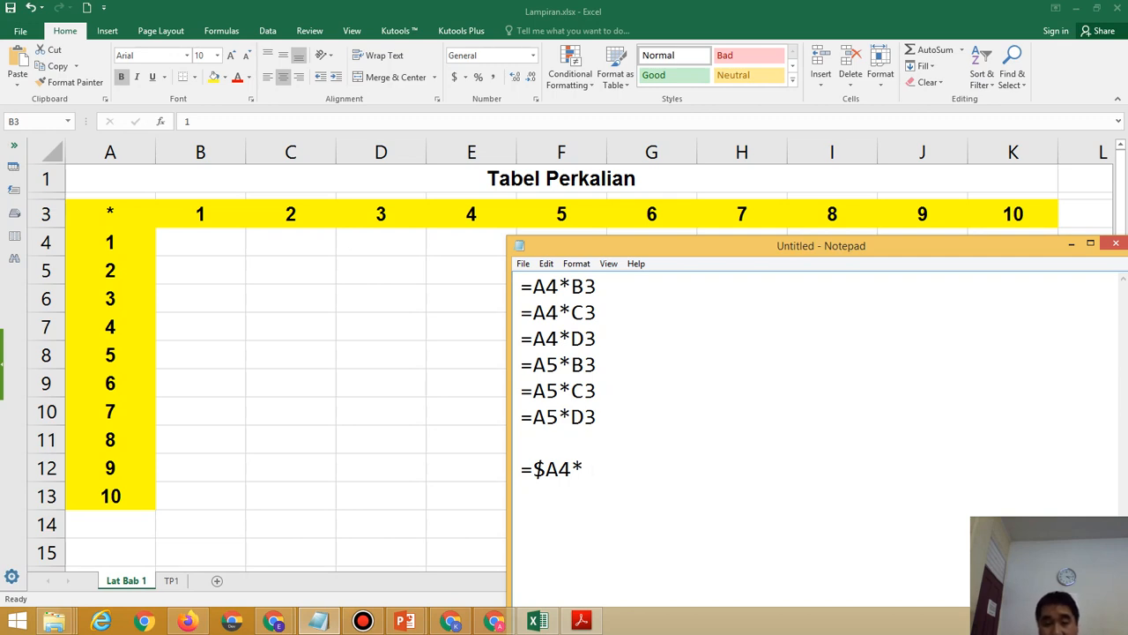
type("B")
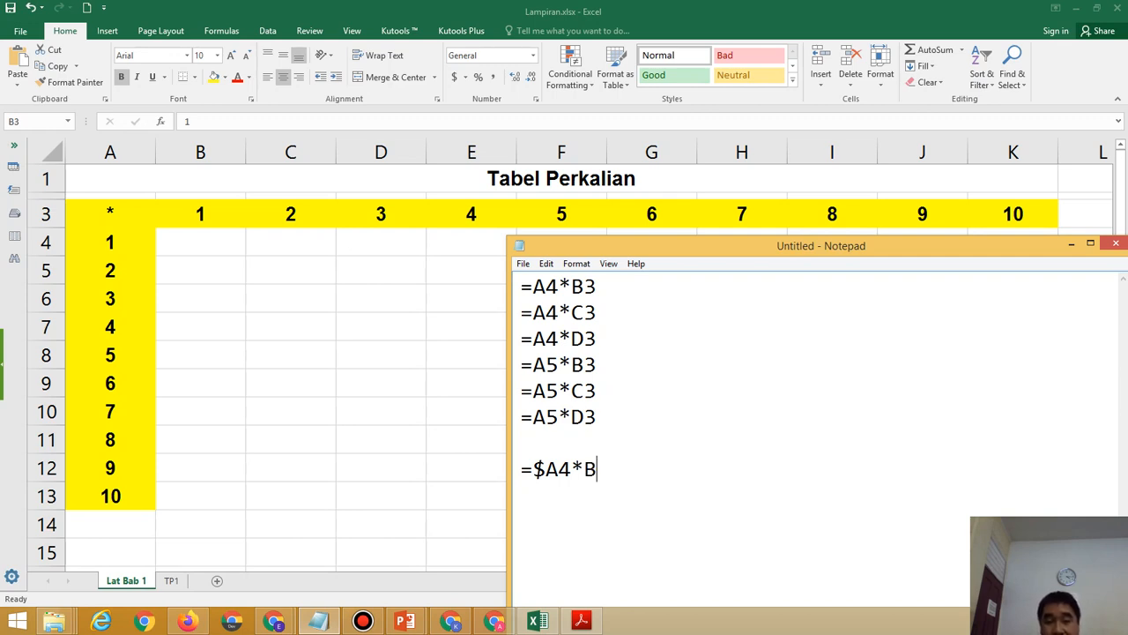
type("$3")
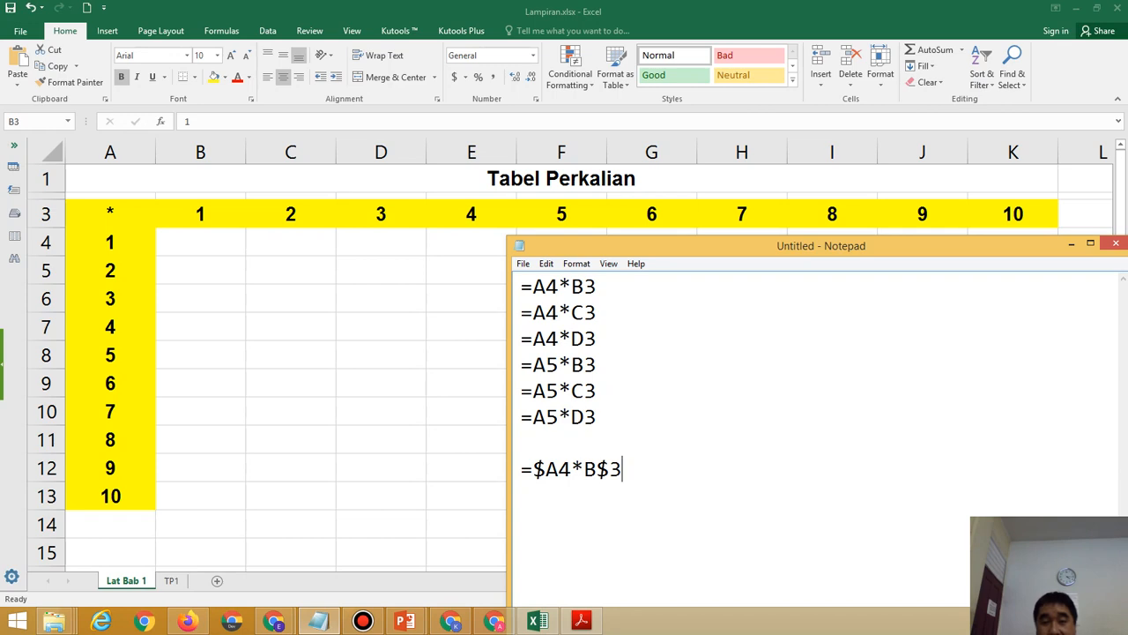
left_click_drag(520, 469, 622, 469)
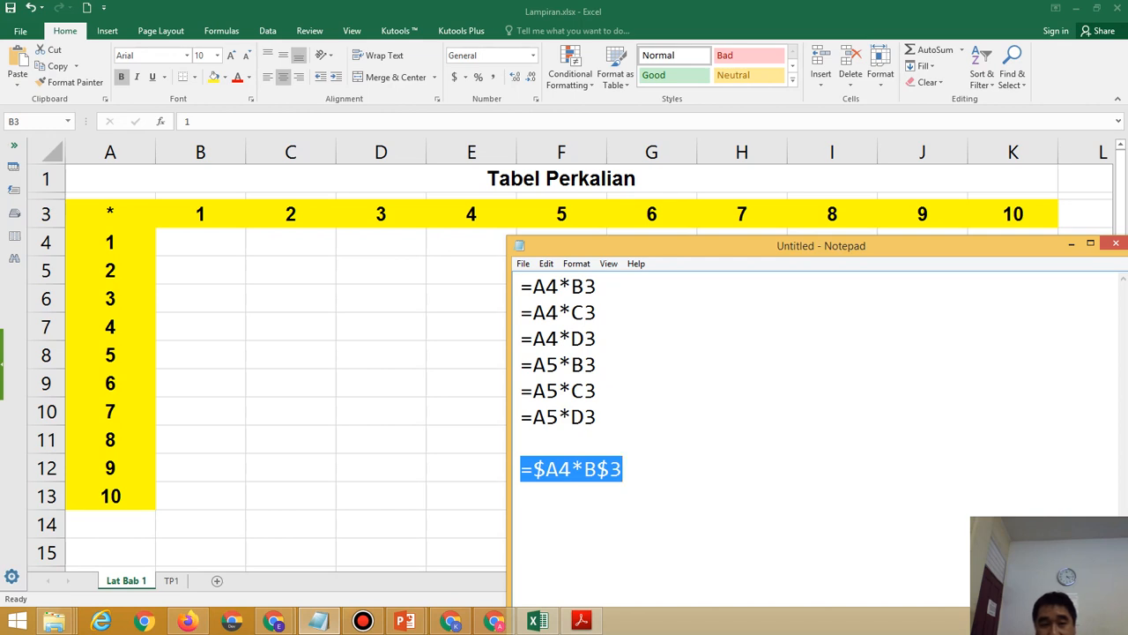
key("alt+Tab")
left_click(200, 242)
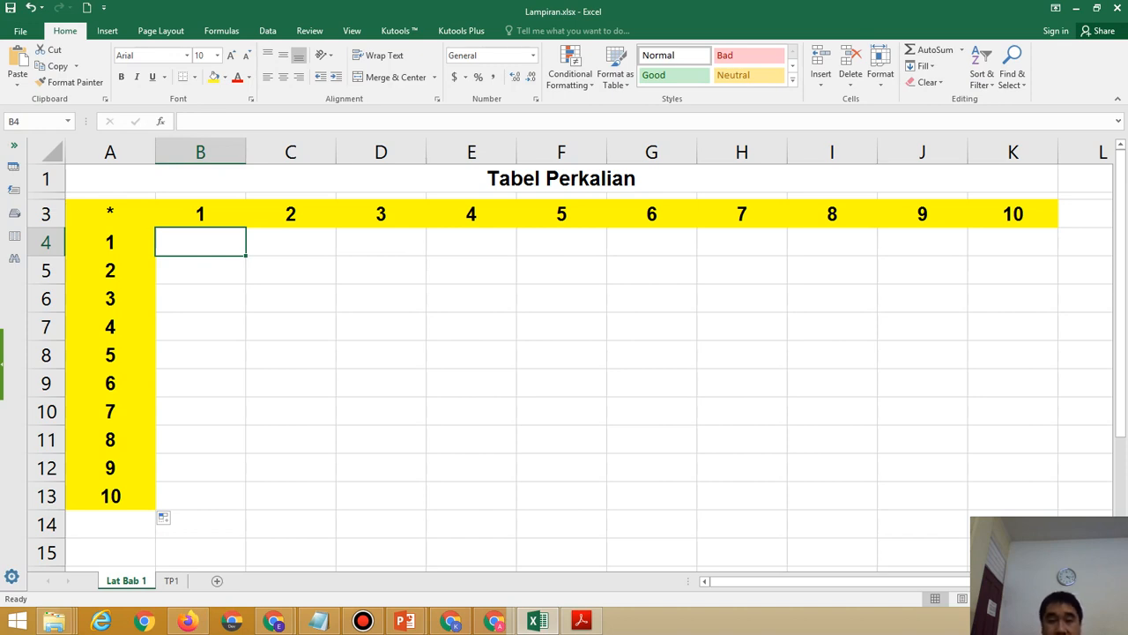
Start the B4 formula with the reference $A4, locking only column A.
type("=")
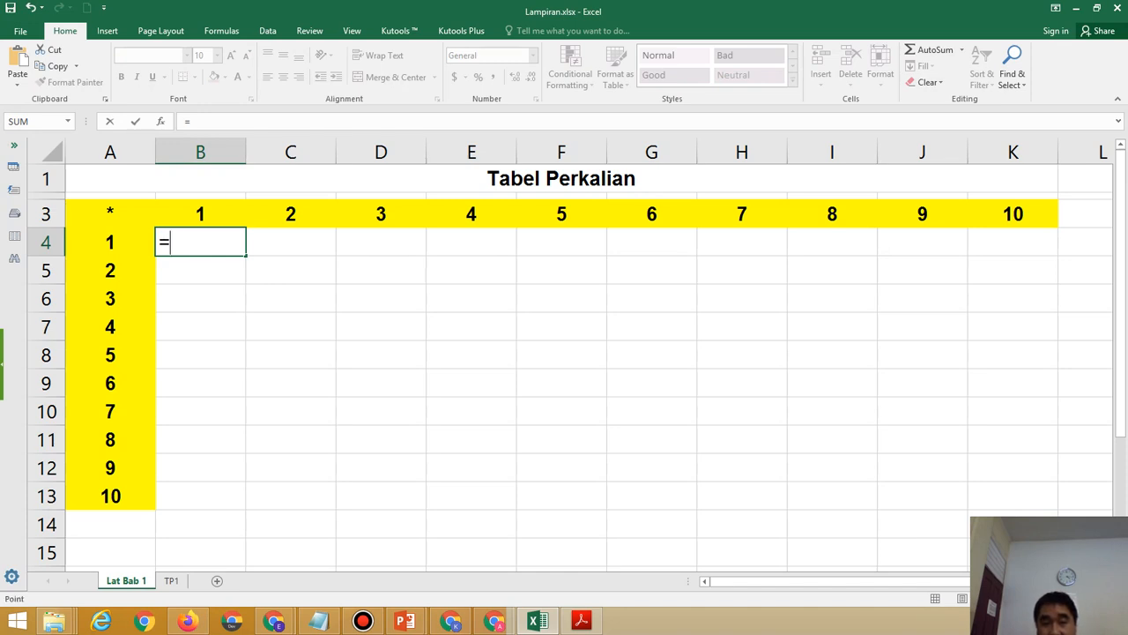
key("Left")
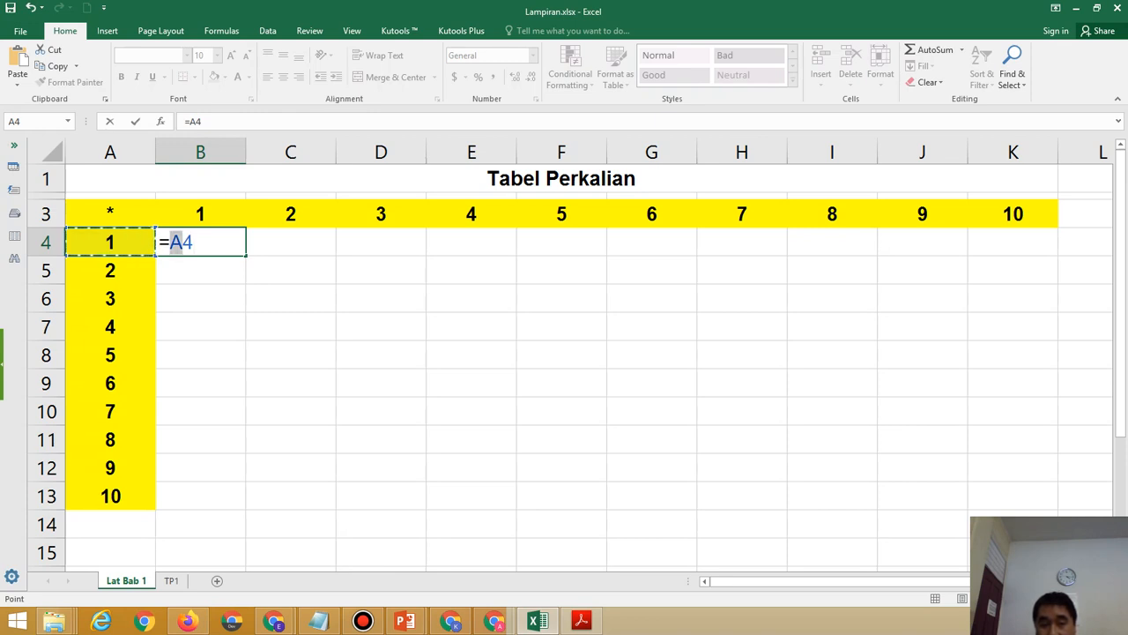
key("F2")
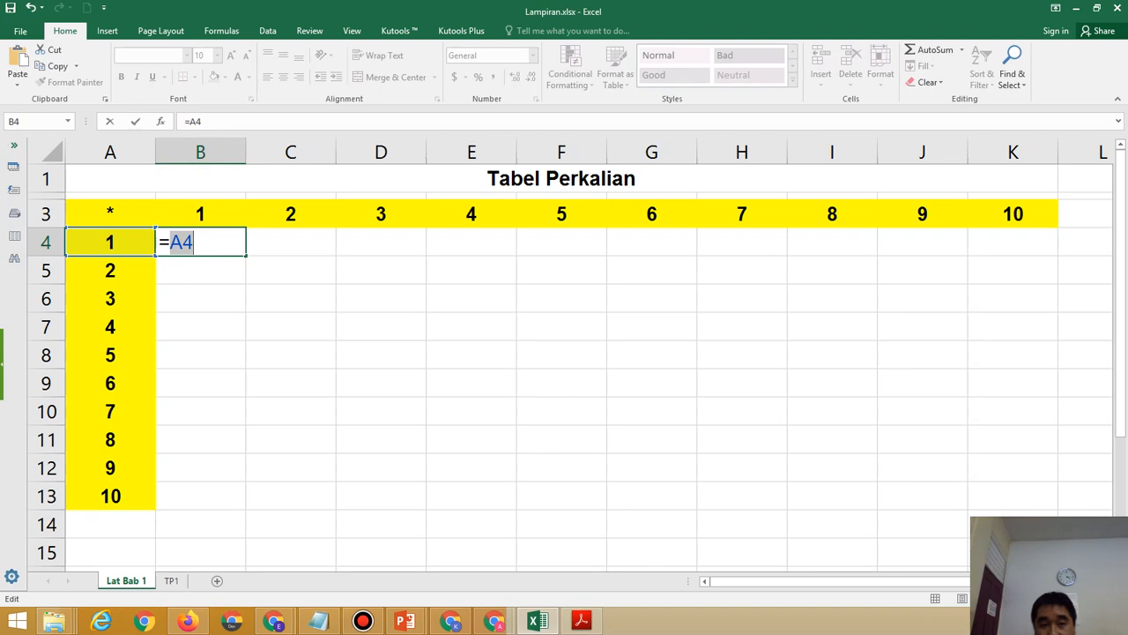
key("F5")
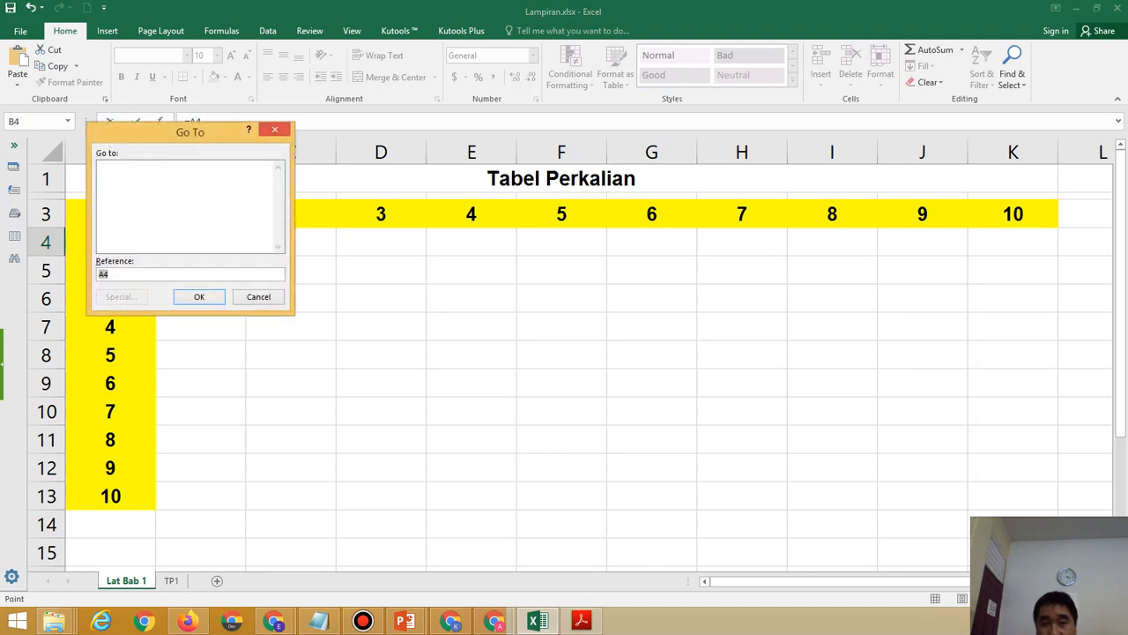
key("Return")
key("F4")
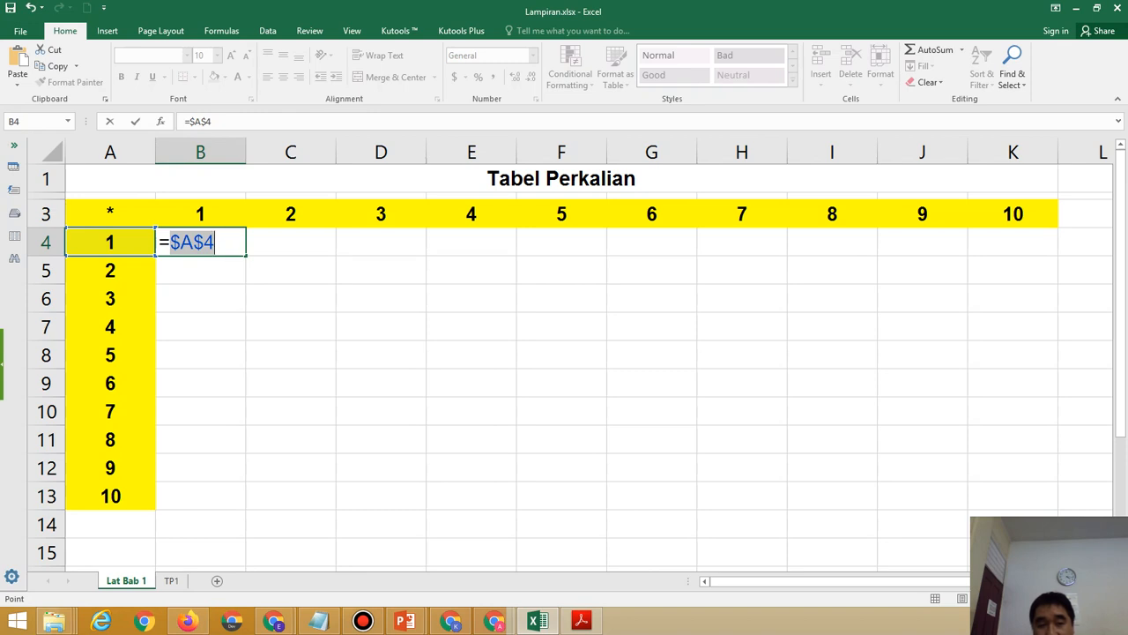
key("F4")
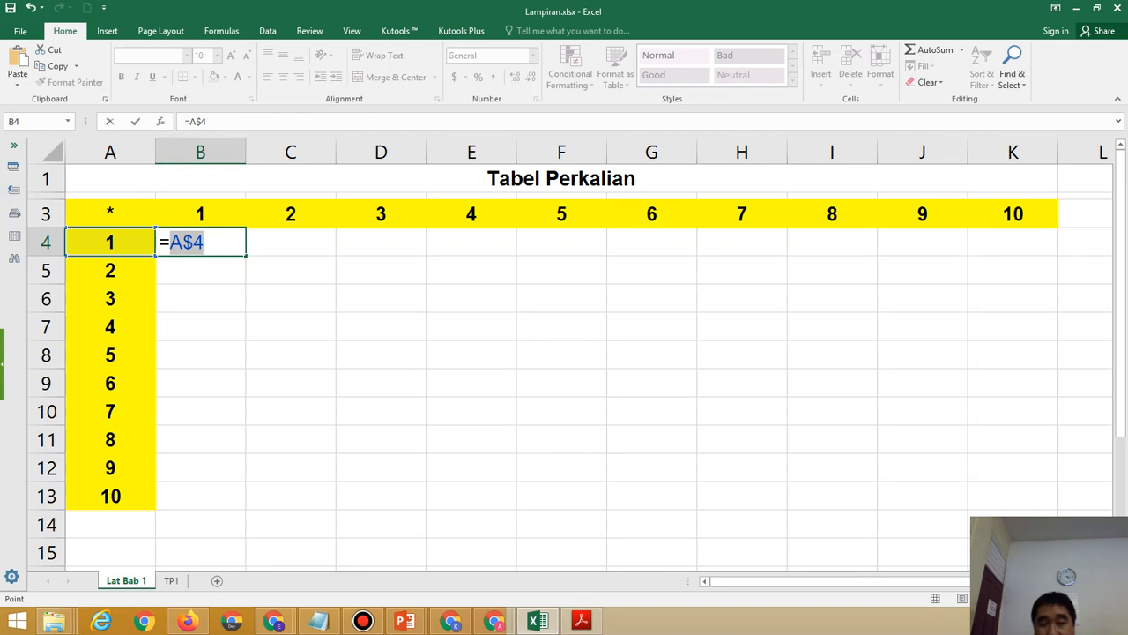
key("F4")
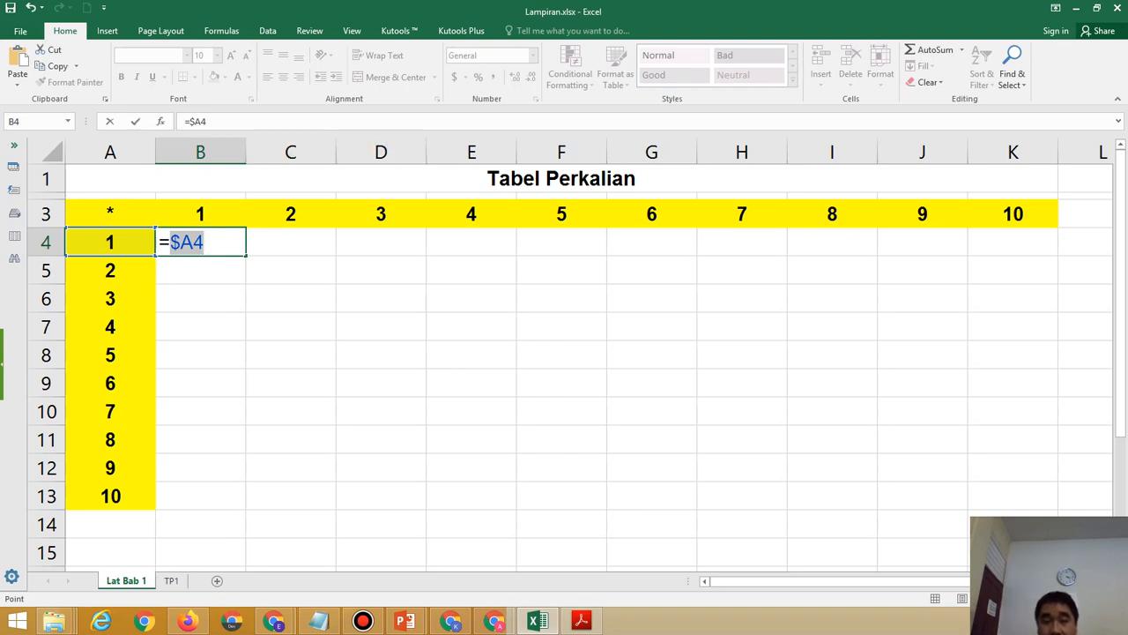
key("F2")
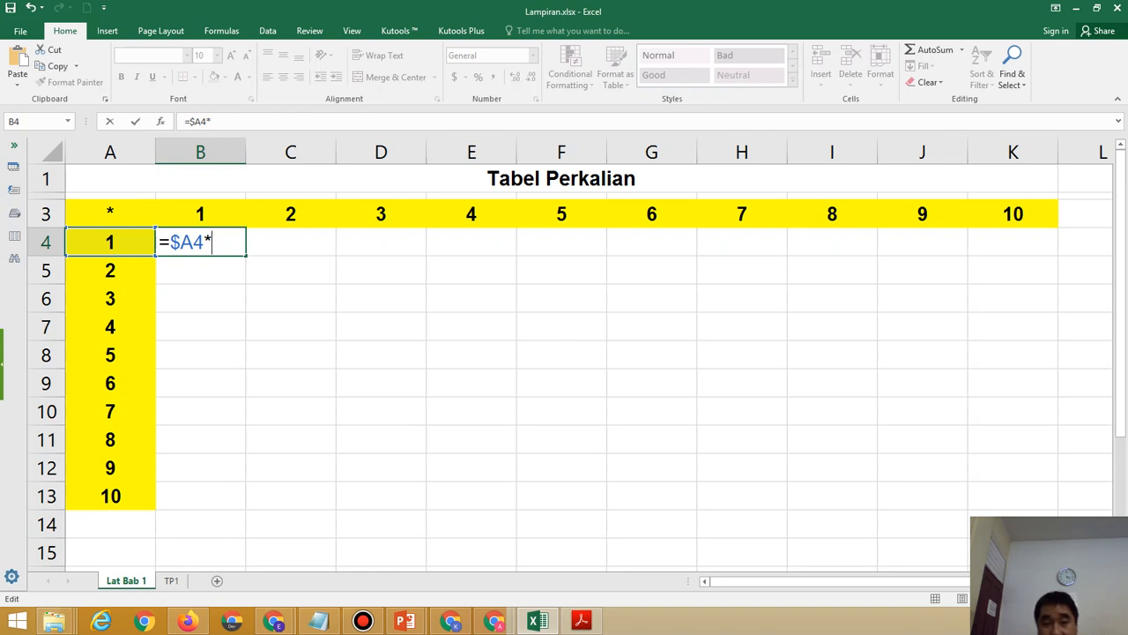
Multiply by B$3 with only row 3 locked and commit =$A4*B$3 in B4.
left_click(200, 214)
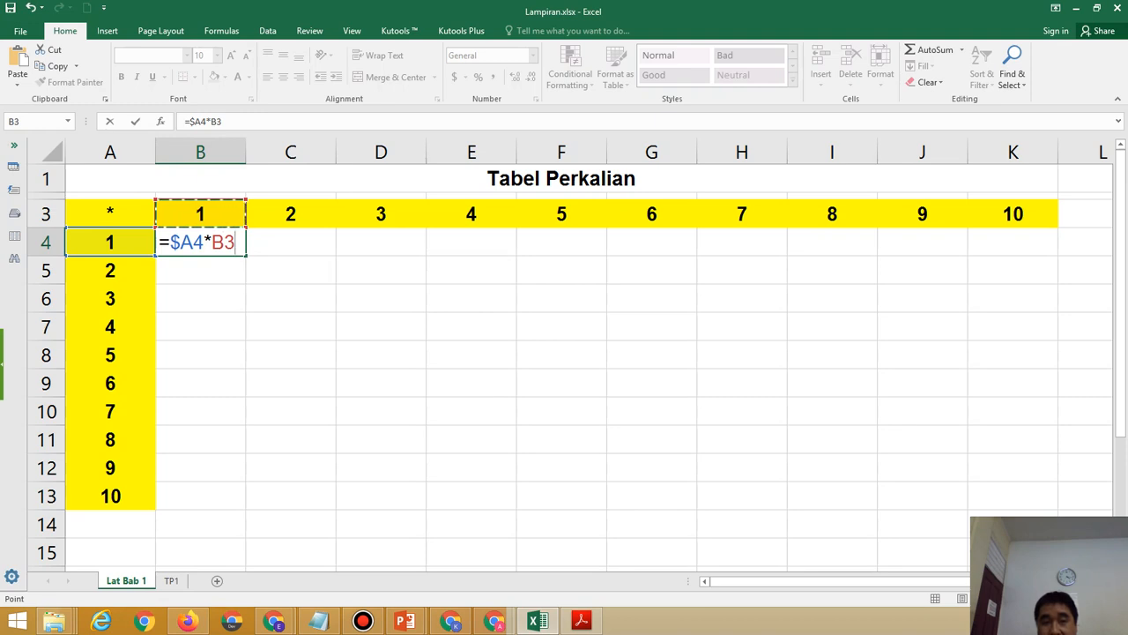
left_click_drag(211, 243, 236, 243)
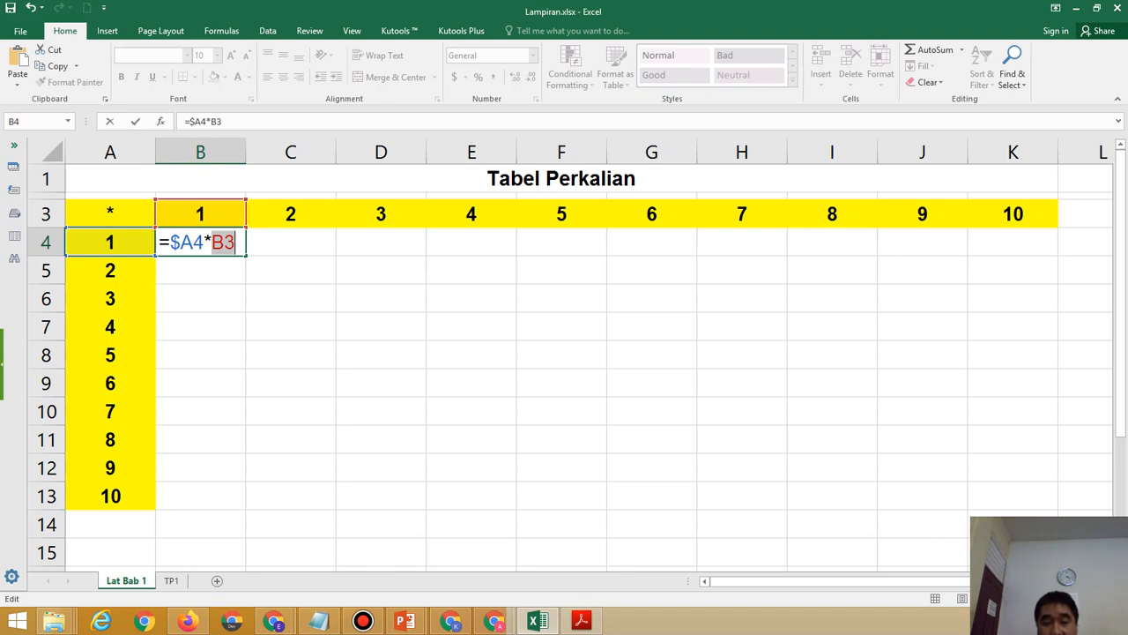
key("F4")
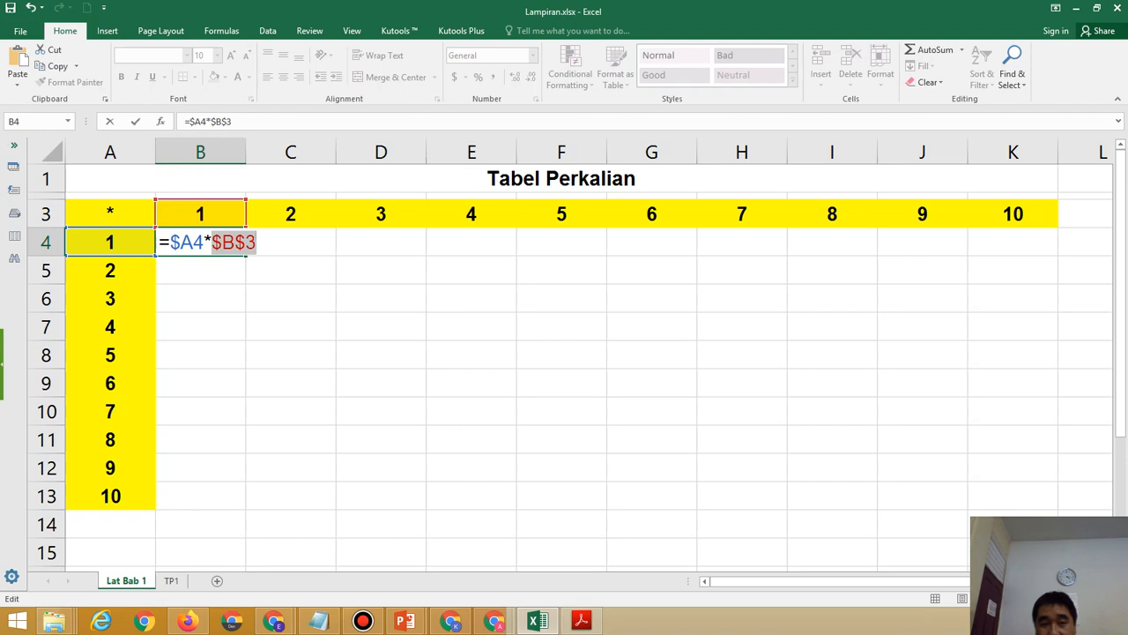
key("F4")
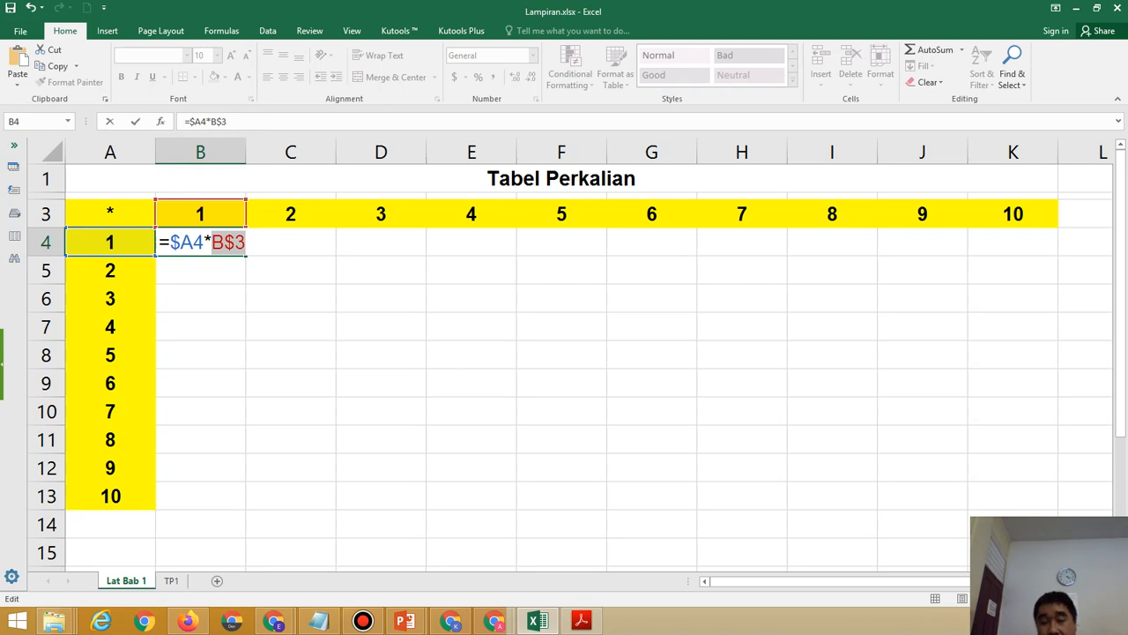
key("Return")
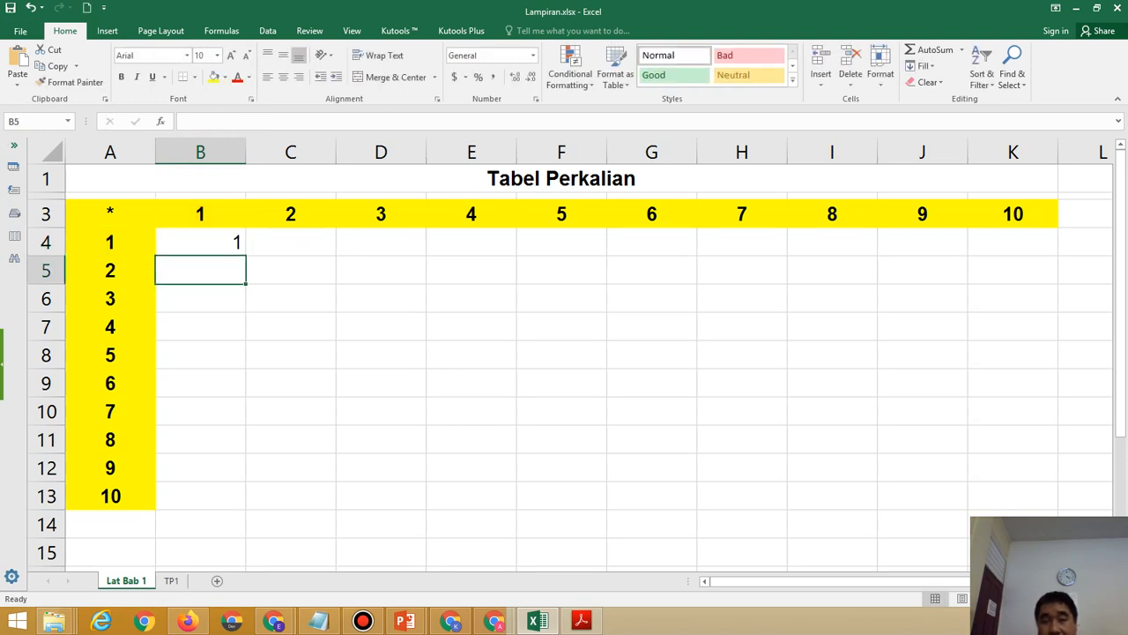
Copy the B4 formula across B4:K13 and verify G10 reads =$A10*G$3 showing 42.
key("Up")
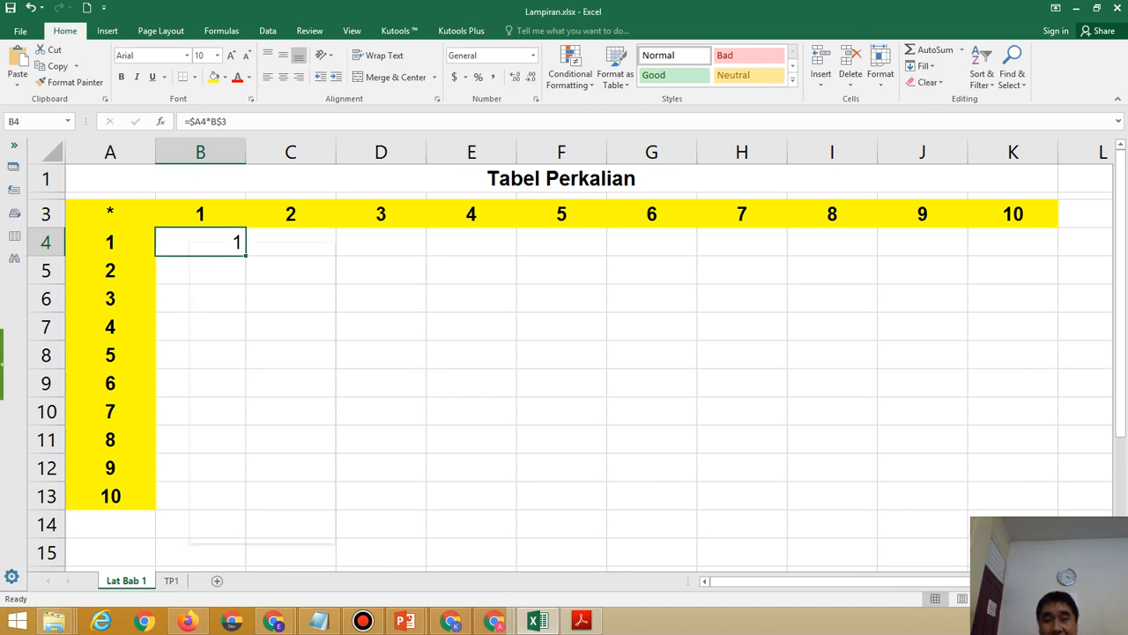
right_click(190, 244)
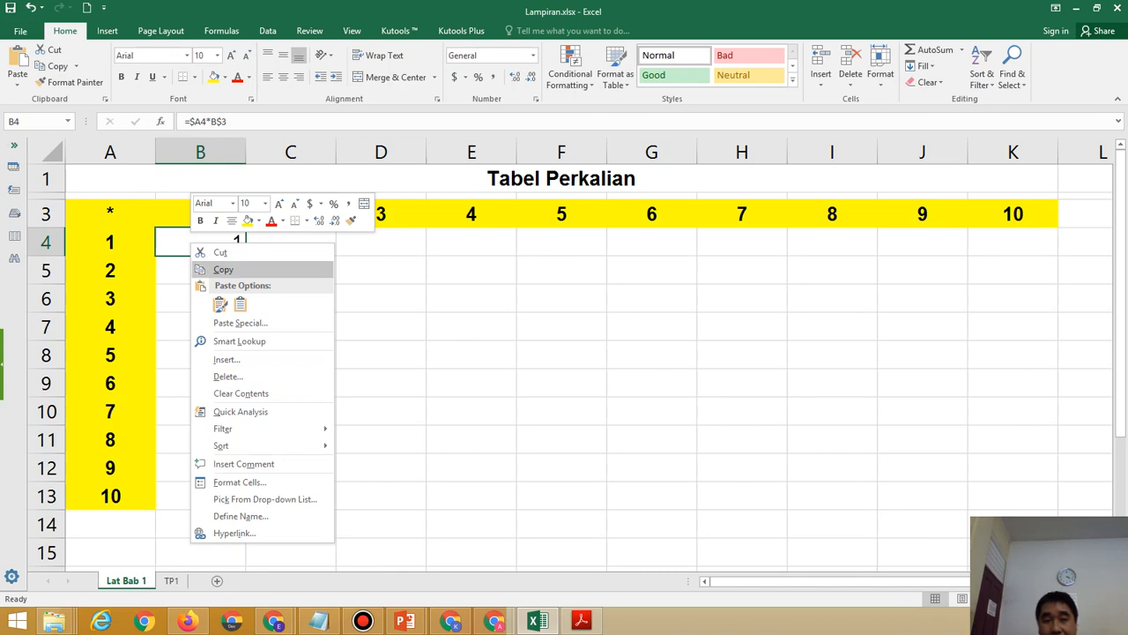
left_click(223, 269)
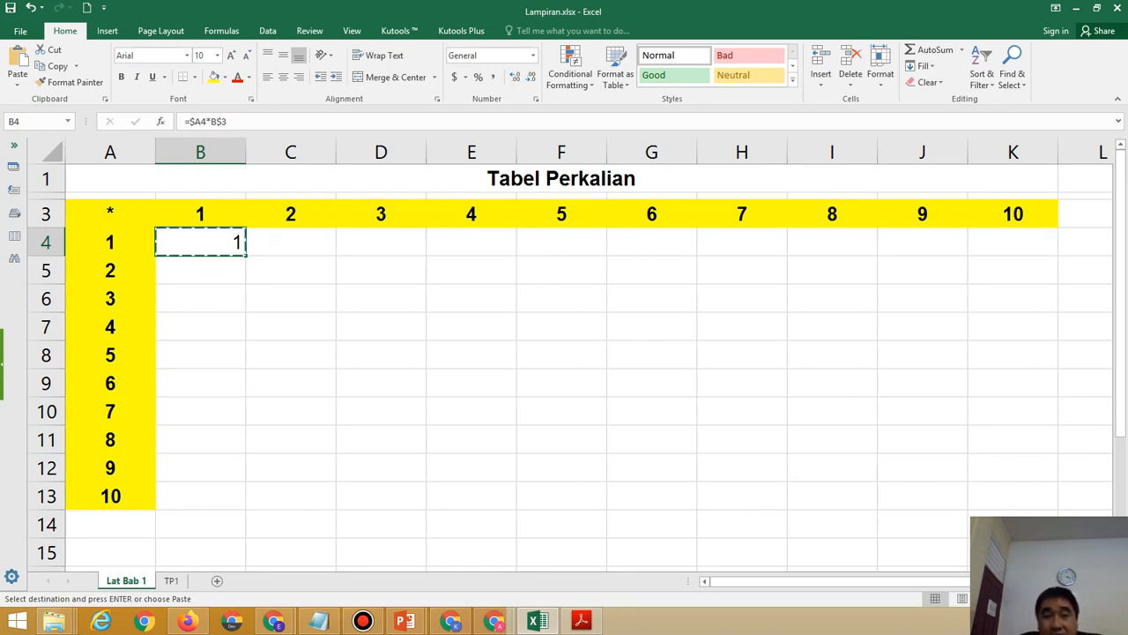
left_click_drag(200, 241, 1013, 495)
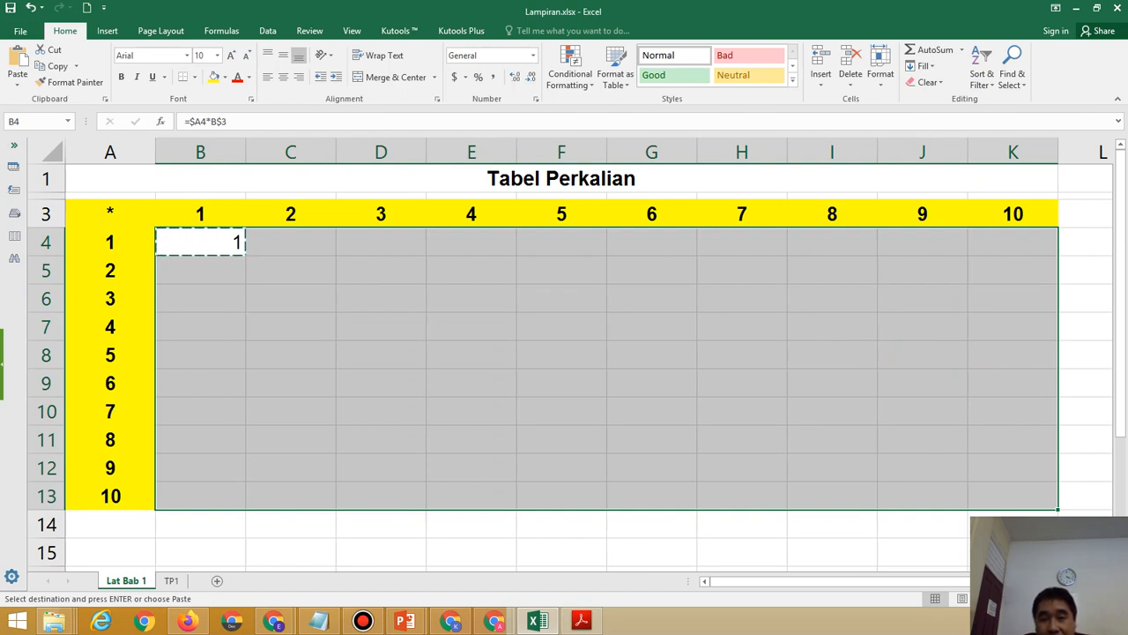
right_click(617, 412)
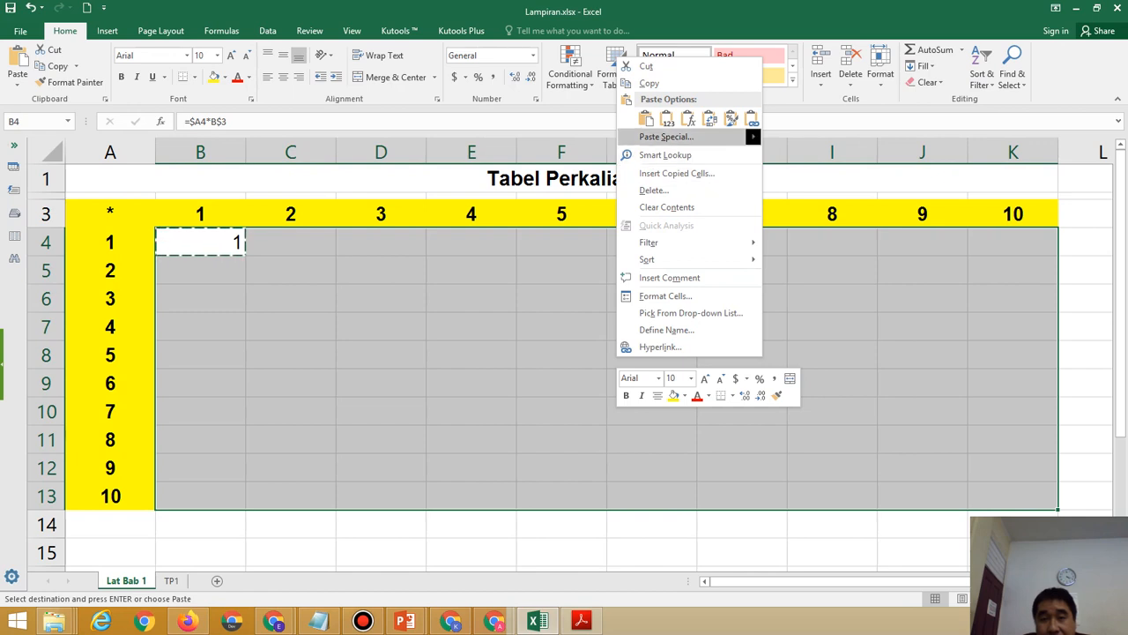
left_click(645, 118)
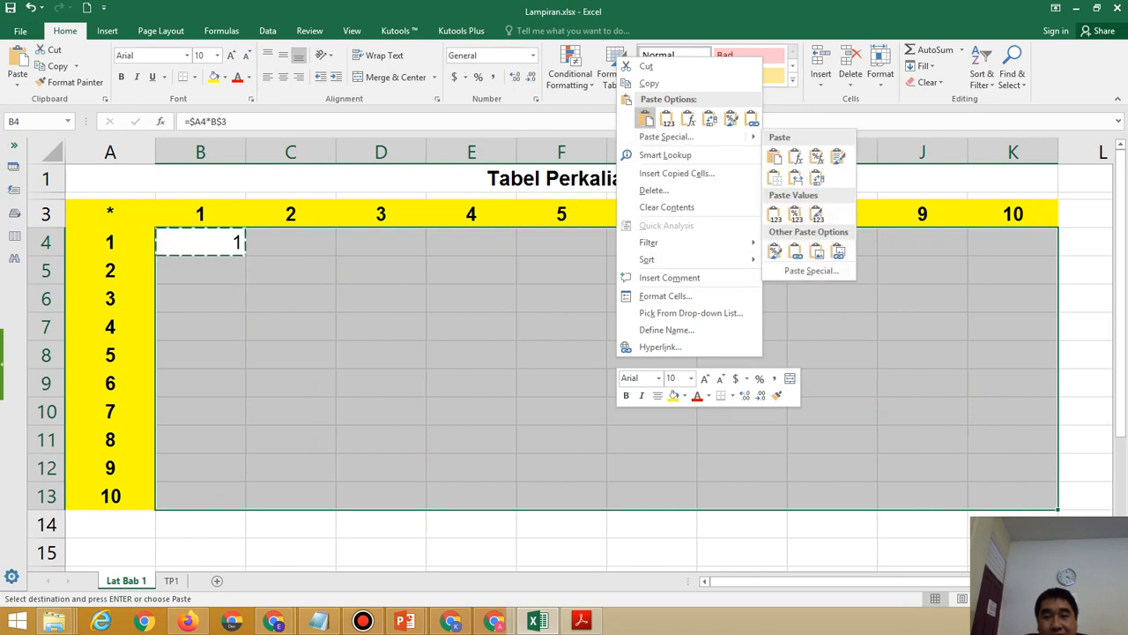
left_click(645, 119)
left_click(652, 411)
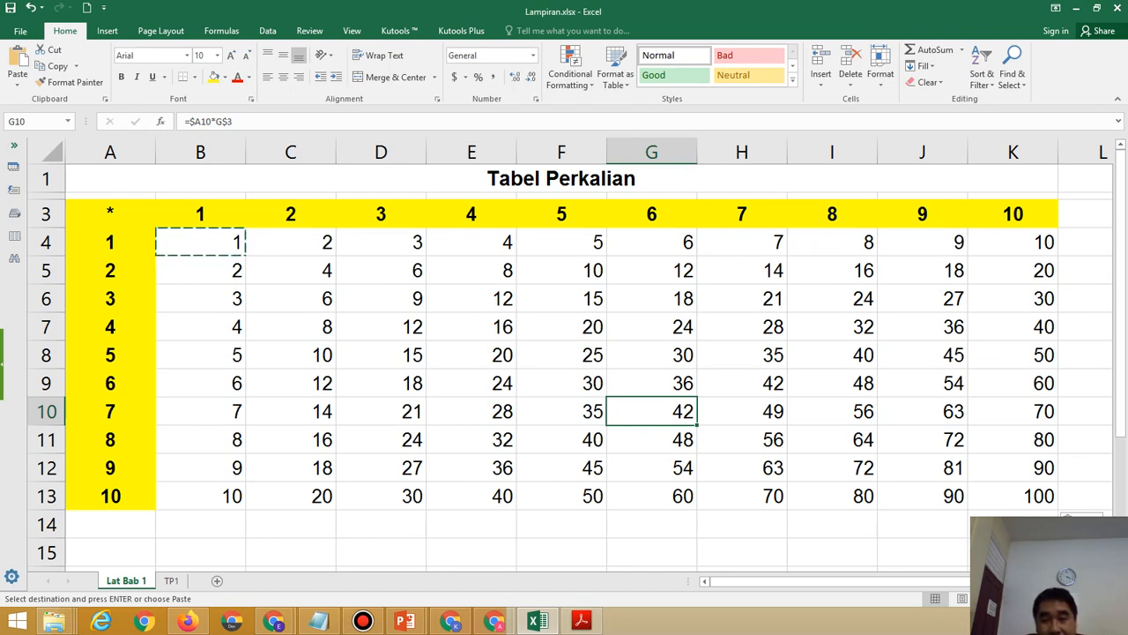
left_click(832, 440)
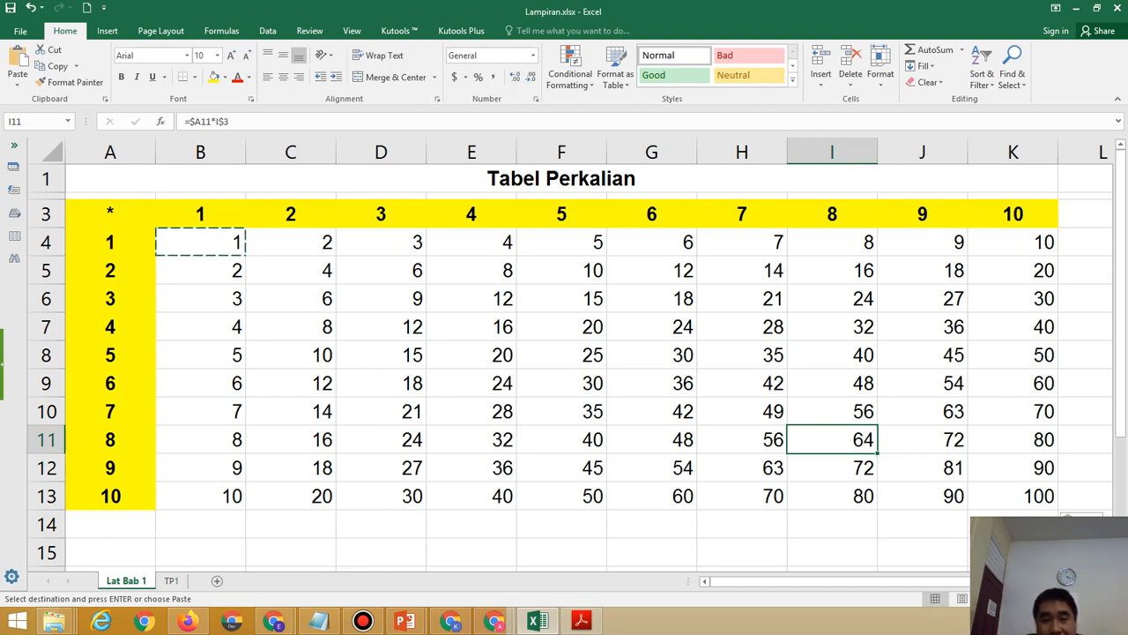
left_click(561, 412)
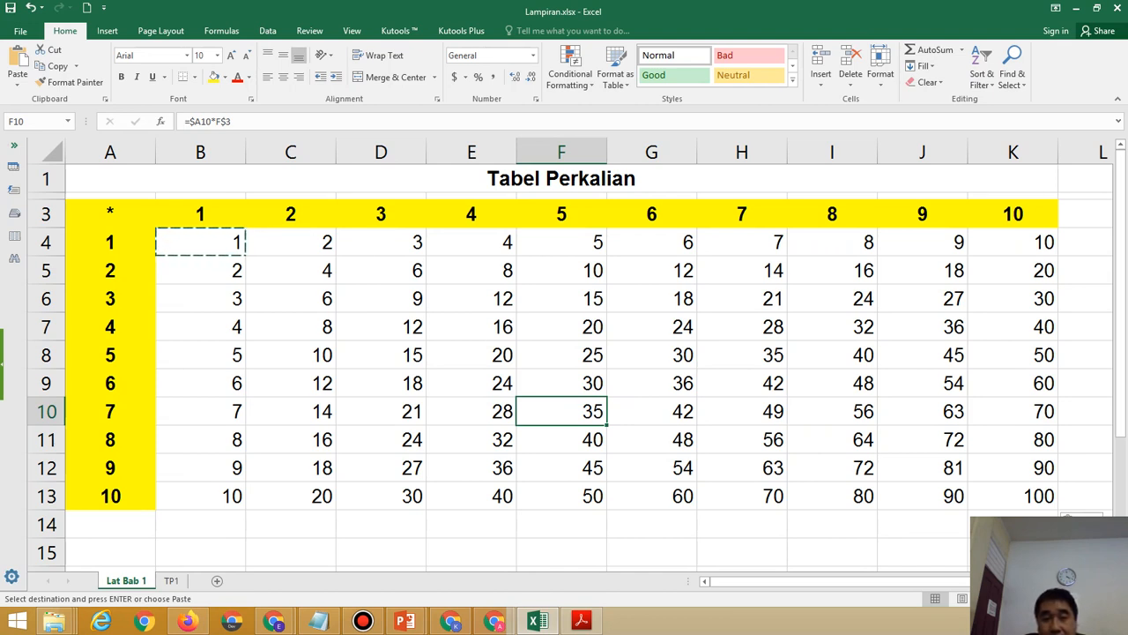
left_click(580, 546)
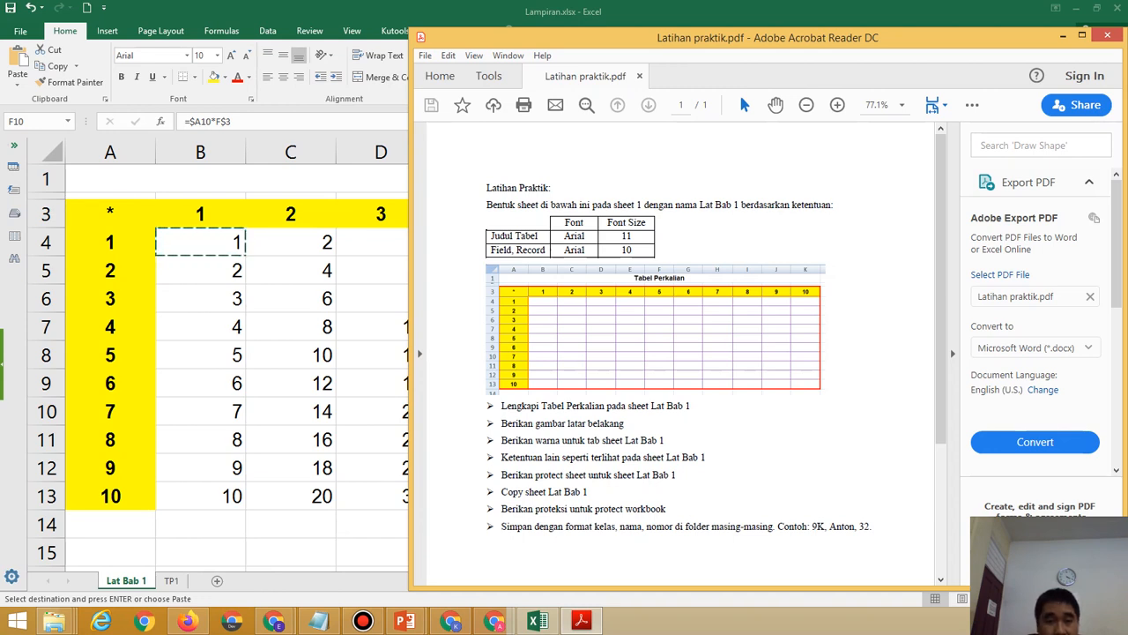
key("alt+Tab")
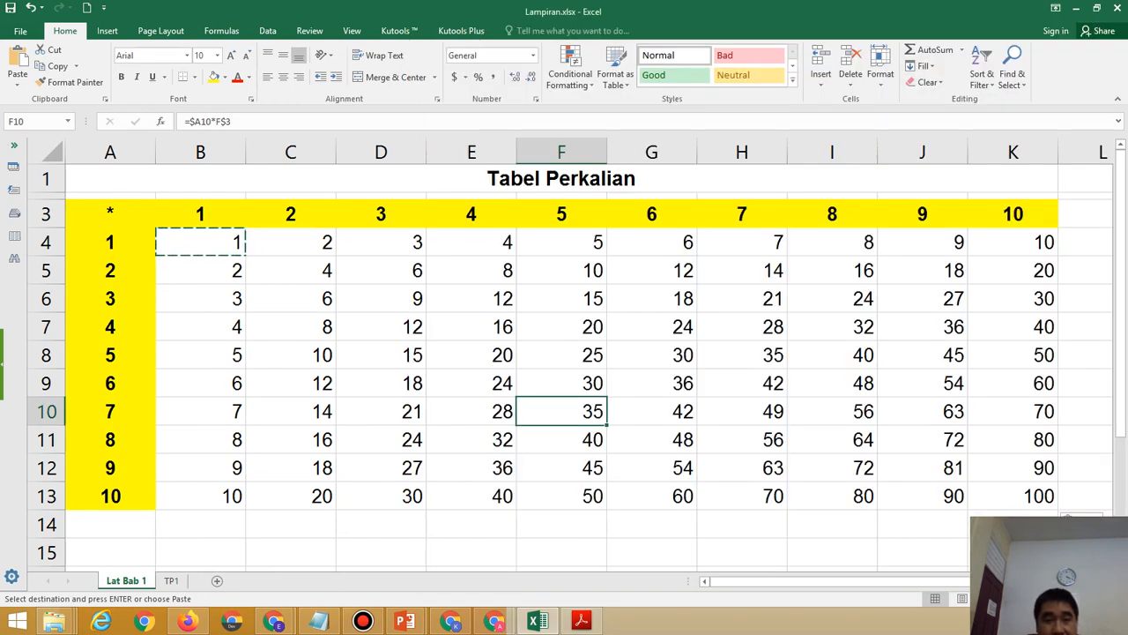
left_click(110, 214)
Select table A3:K13 and choose a thick line style in More Borders.
left_click_drag(110, 214, 1013, 496)
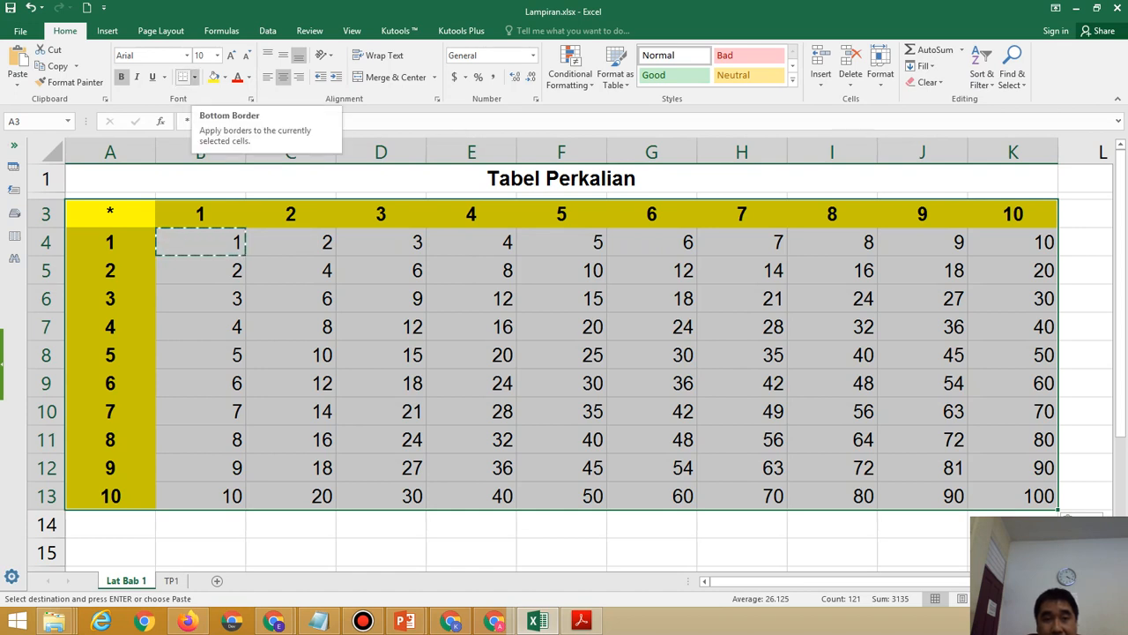
left_click(194, 77)
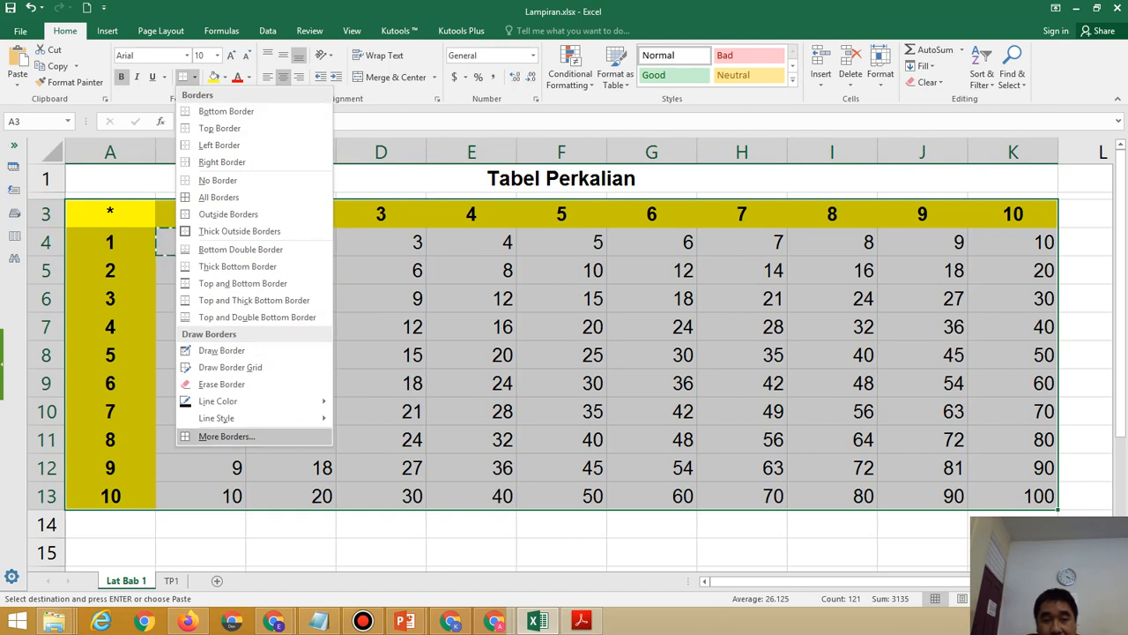
left_click(227, 436)
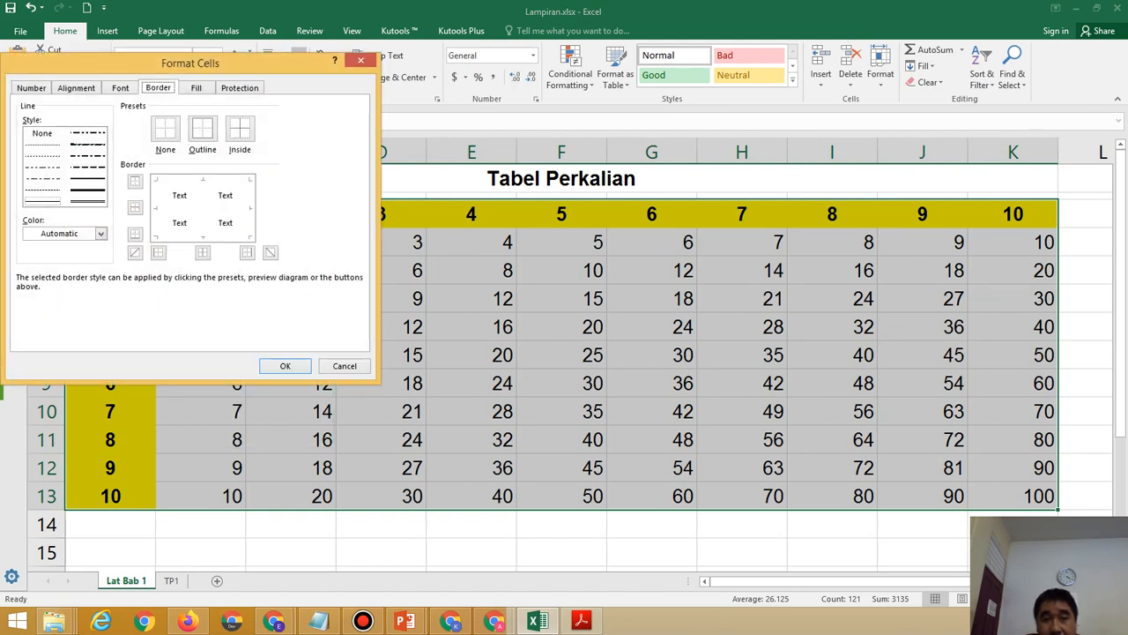
left_click_drag(189, 64, 601, 142)
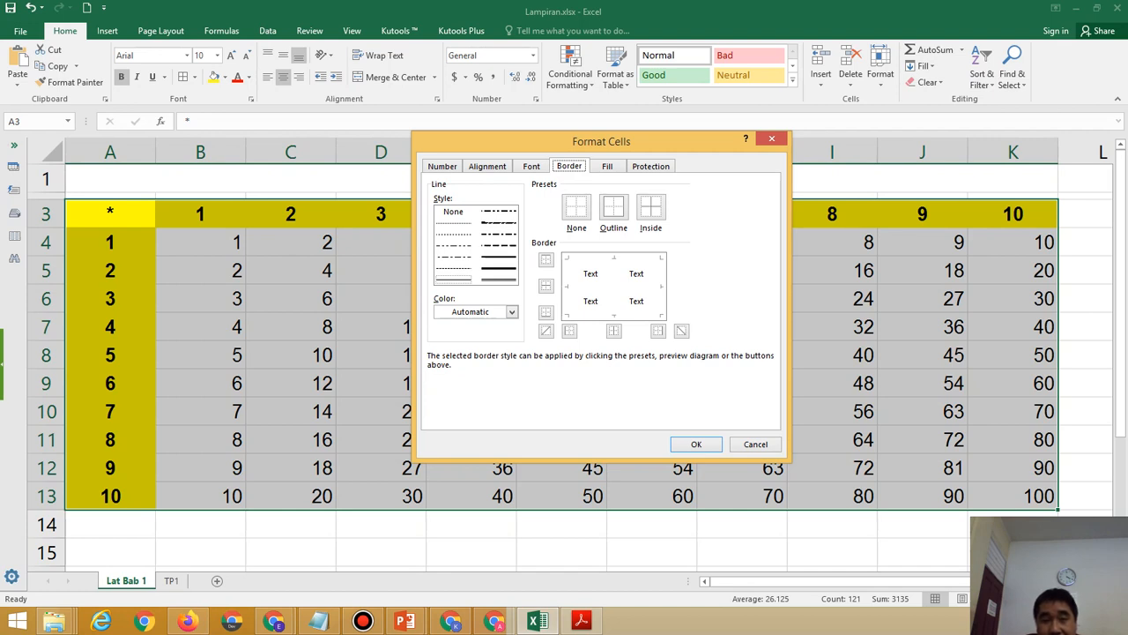
left_click(499, 268)
Set the border colour to orange-red and assign it to the table outline.
left_click(513, 312)
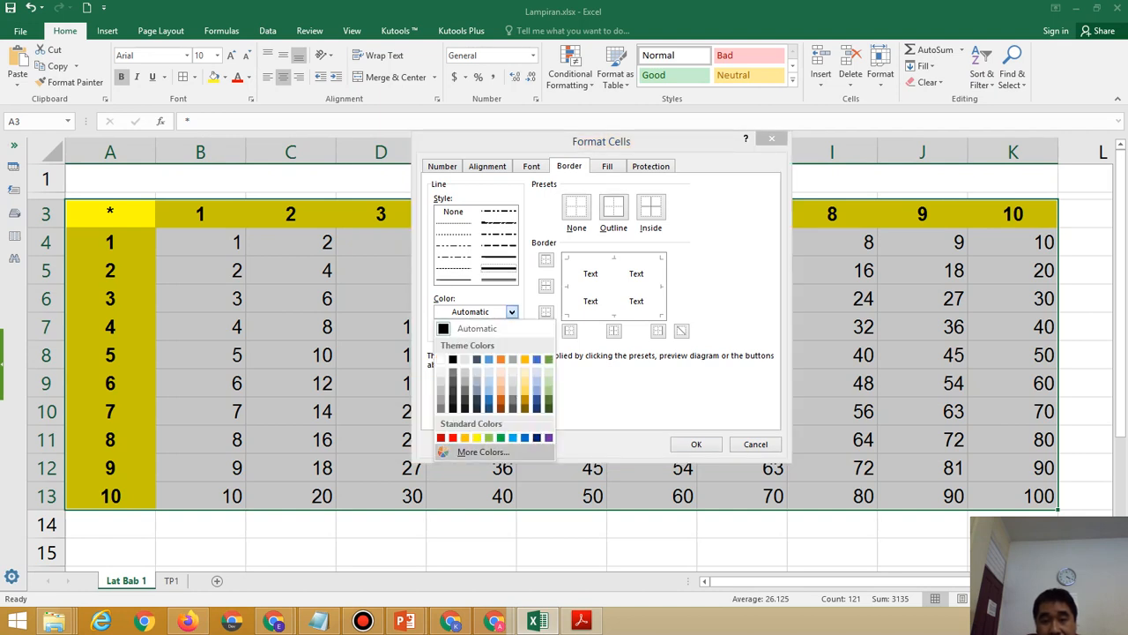
left_click(483, 452)
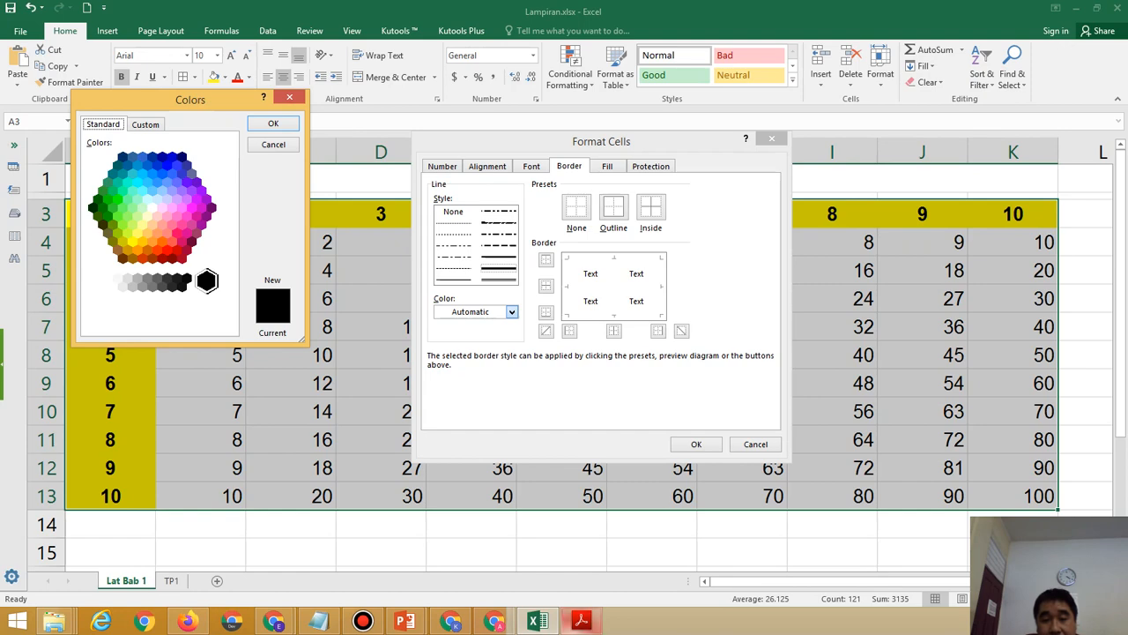
left_click(581, 621)
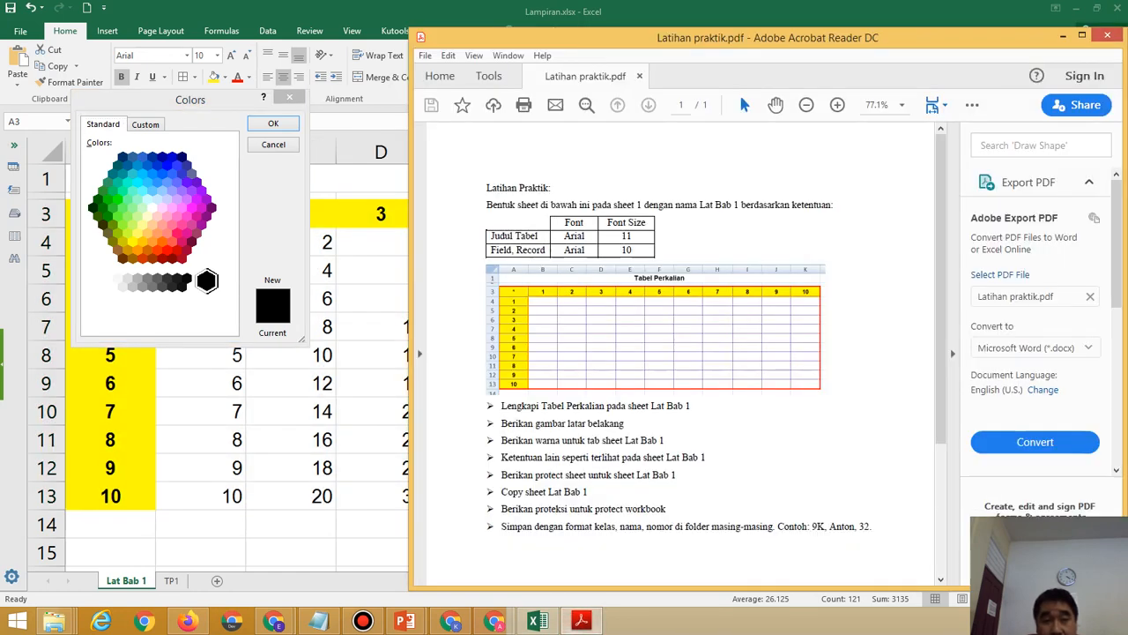
left_click(157, 250)
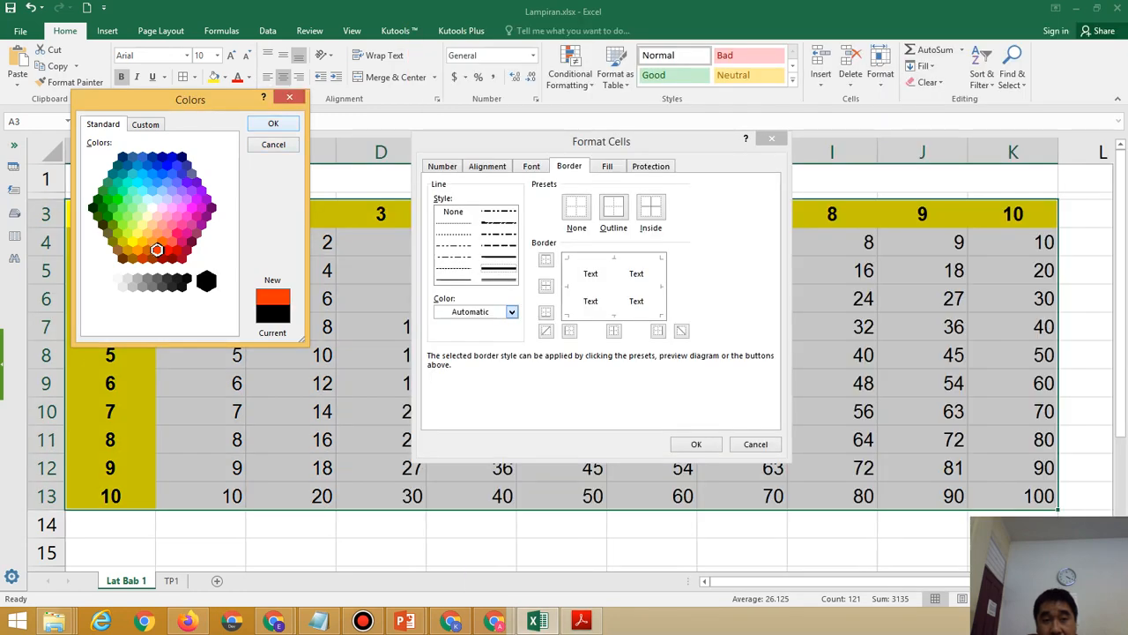
left_click(273, 123)
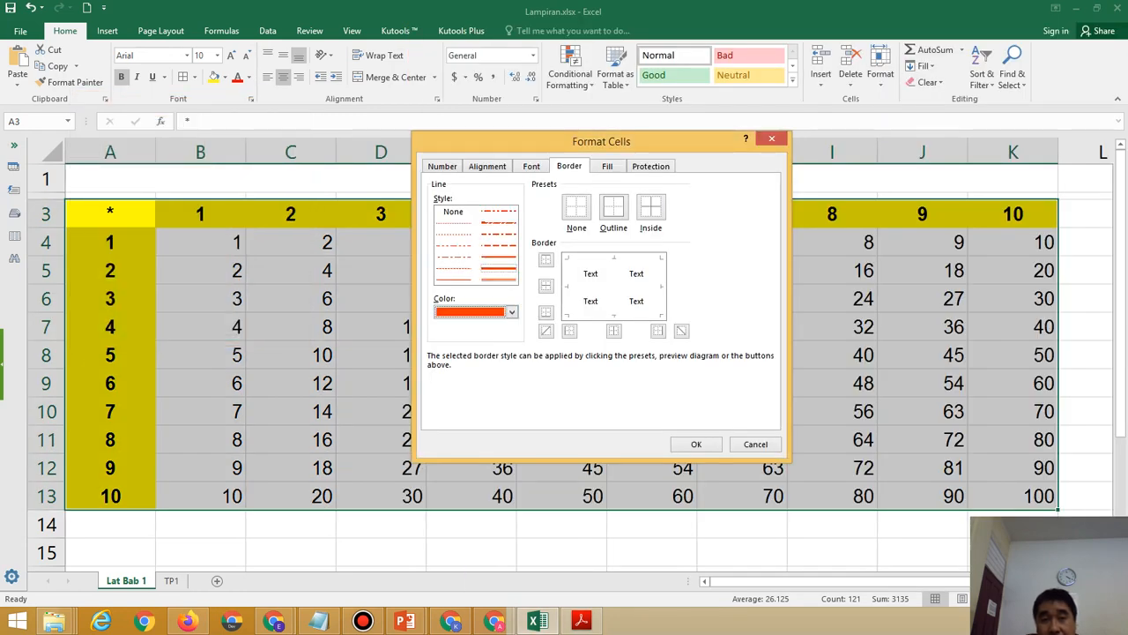
left_click(613, 206)
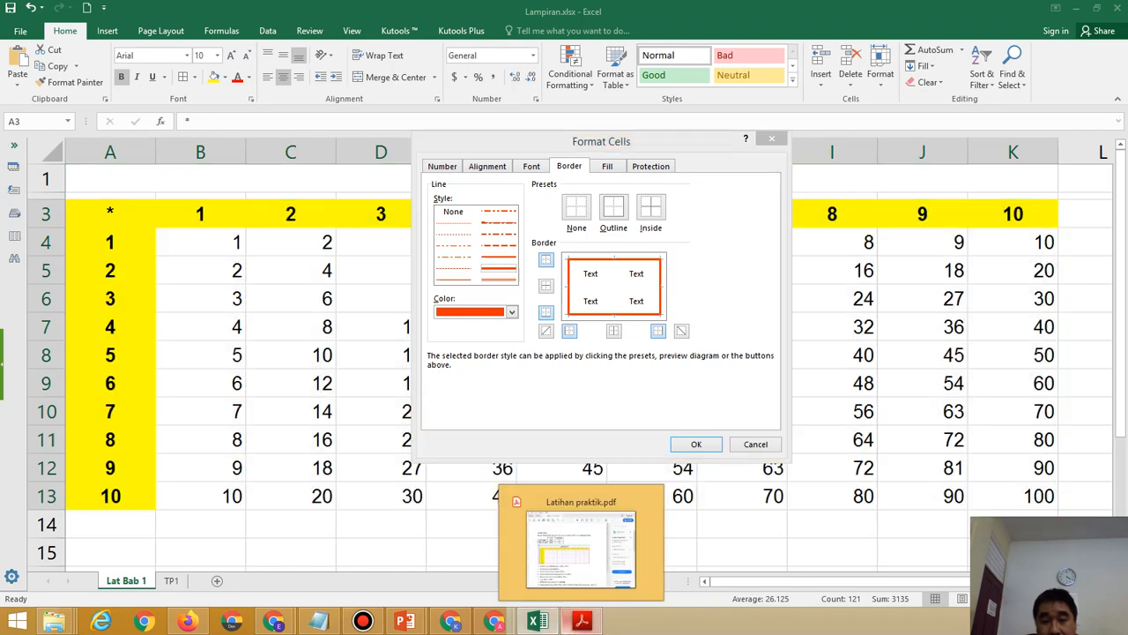
left_click(581, 621)
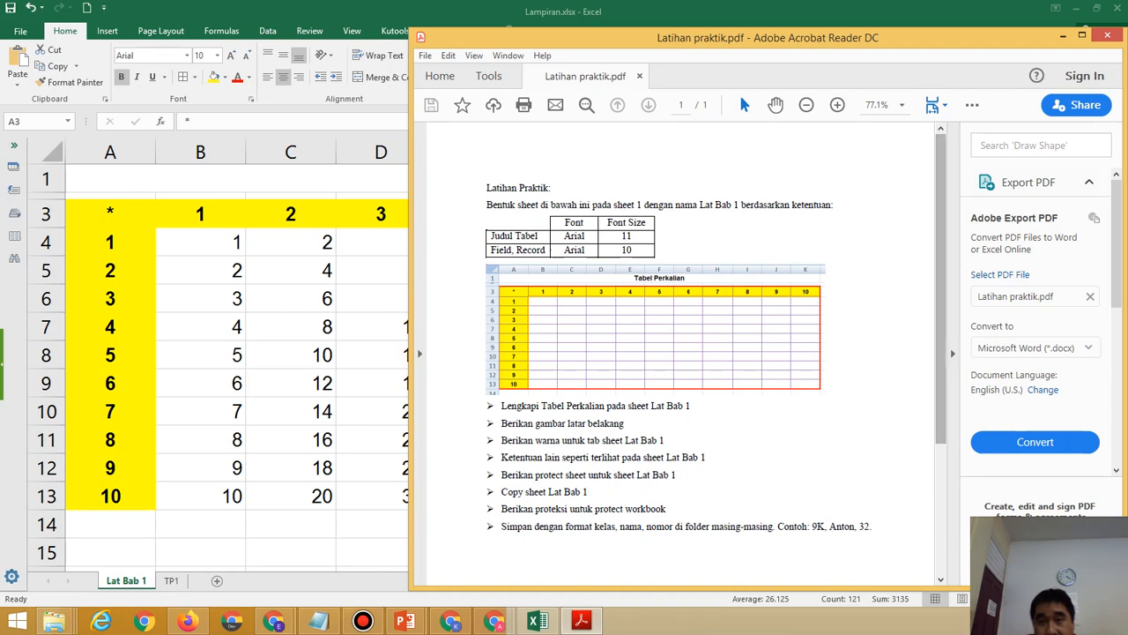
Zoom into the PDF example table to inspect its orange outer and purple inner borders, then zoom out.
left_click(837, 104)
left_click(837, 105)
left_click(837, 105)
left_click(838, 105)
left_click(838, 105)
left_click(837, 105)
left_click(838, 105)
left_click(837, 105)
left_click(837, 105)
left_click(837, 104)
left_click_drag(527, 579, 723, 579)
left_click_drag(940, 140, 940, 252)
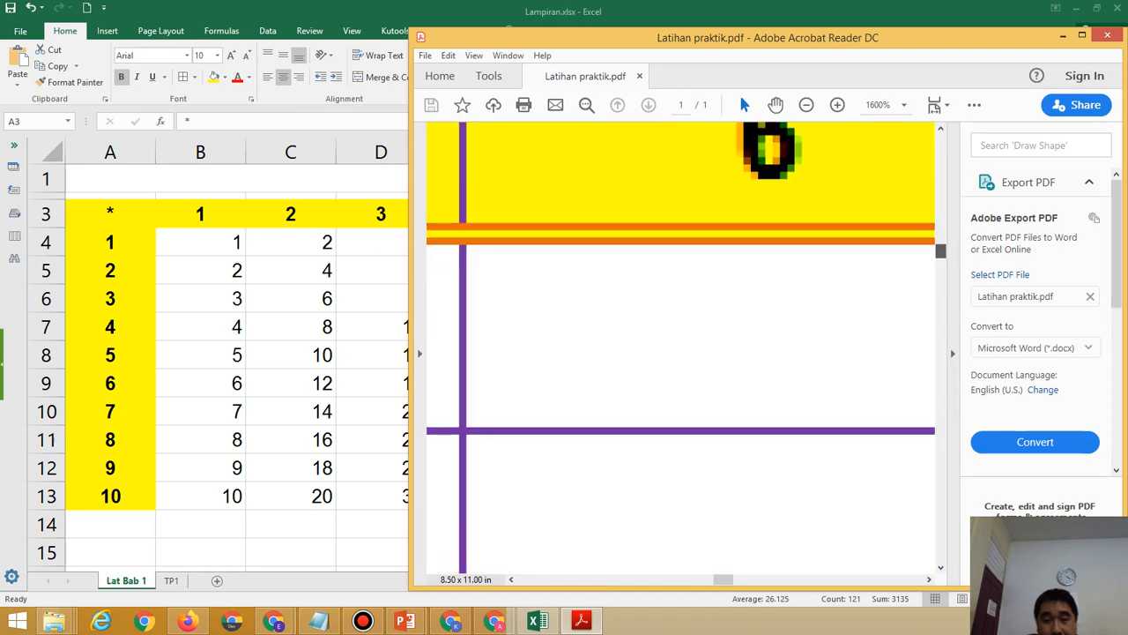
left_click_drag(722, 579, 605, 579)
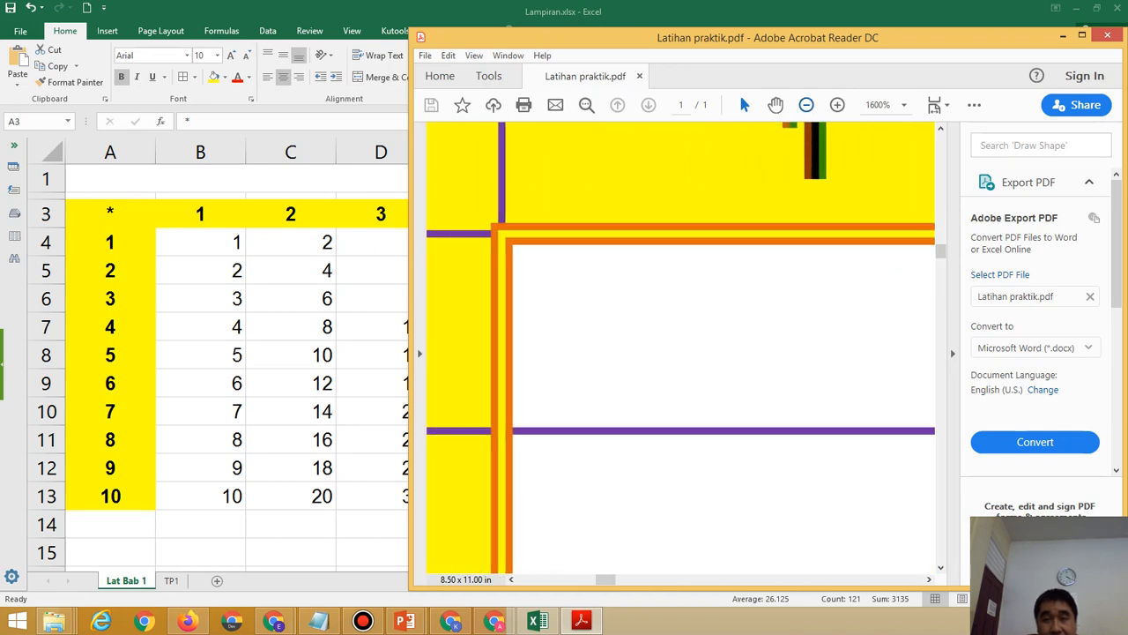
left_click(806, 105)
left_click(806, 105)
left_click(805, 105)
left_click(805, 105)
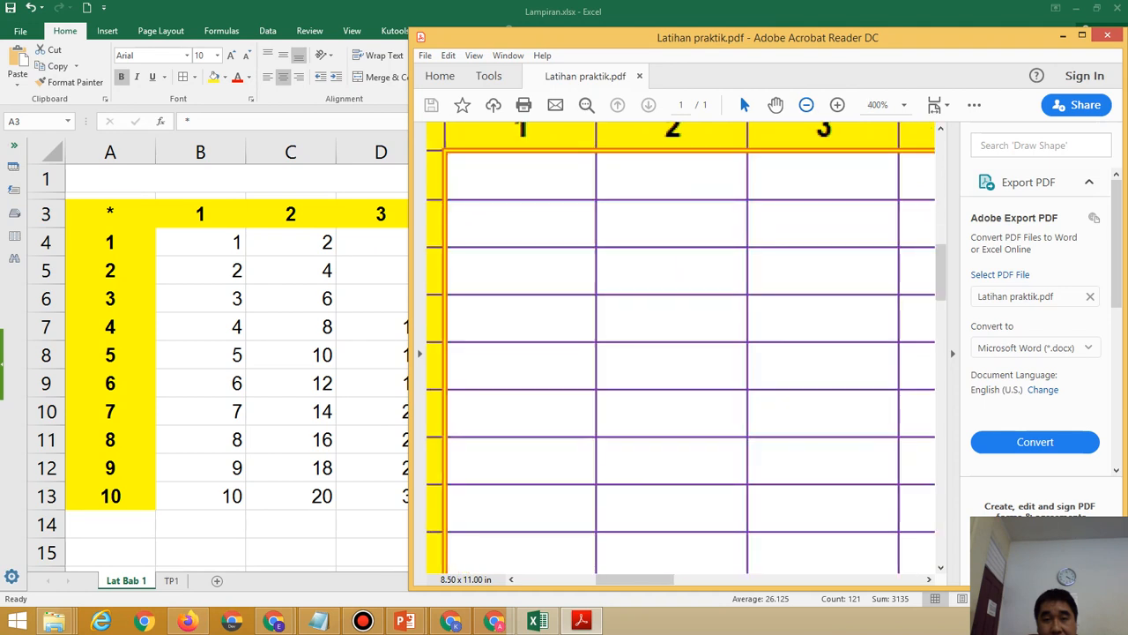
left_click(806, 104)
scroll(680, 353, "up", 2)
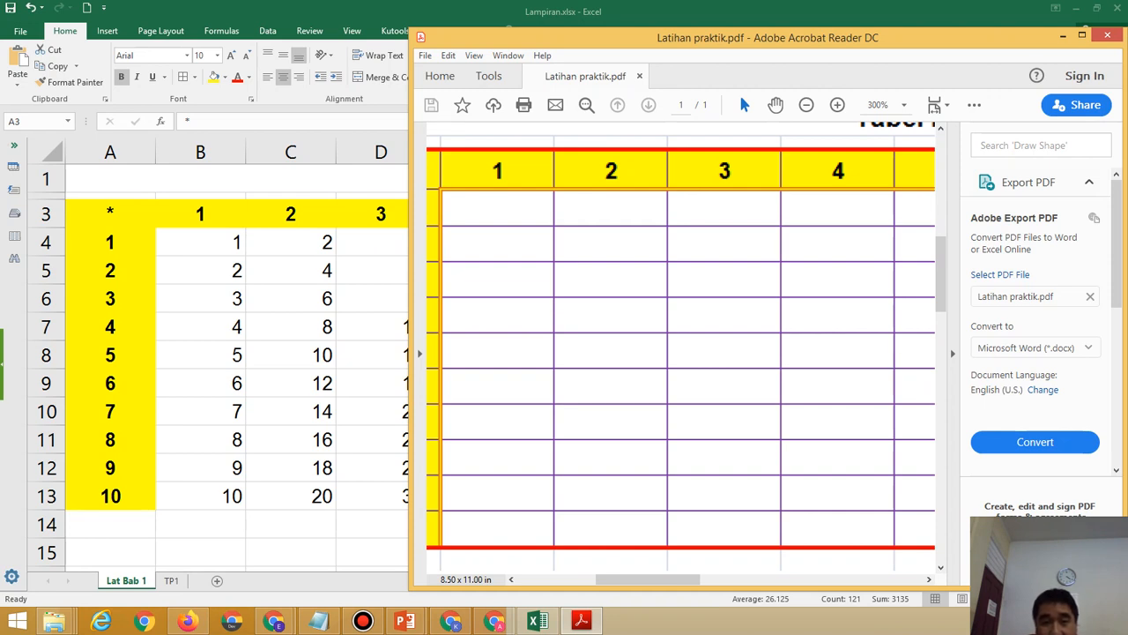
Add thin purple inside borders to A3:K13 and apply the border settings.
key("alt+Tab")
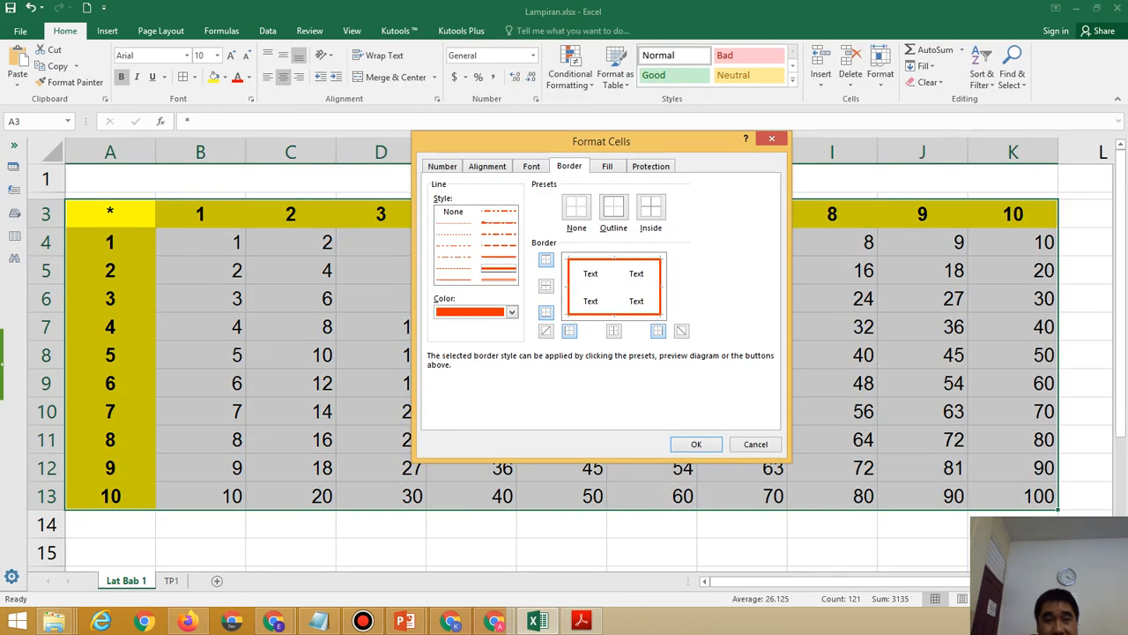
left_click(454, 279)
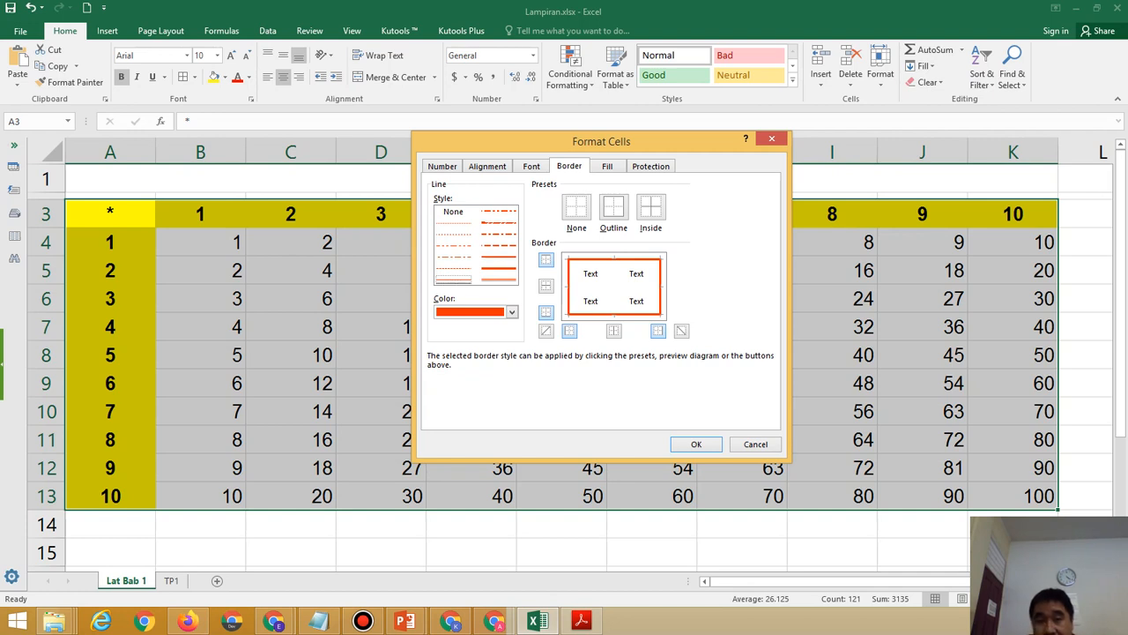
left_click(512, 312)
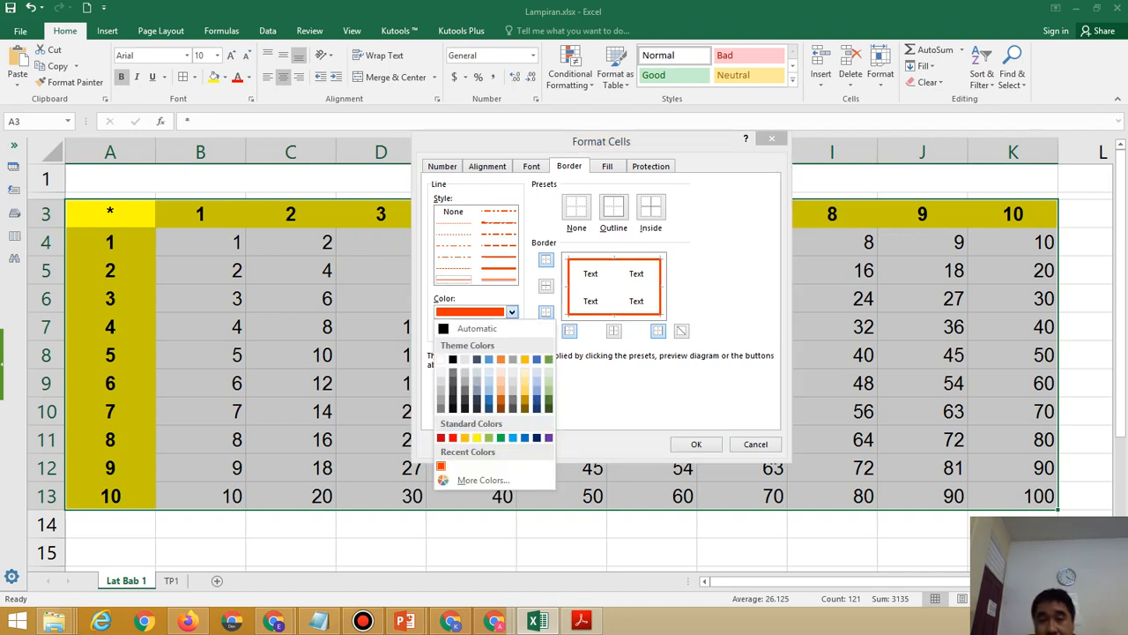
left_click(483, 479)
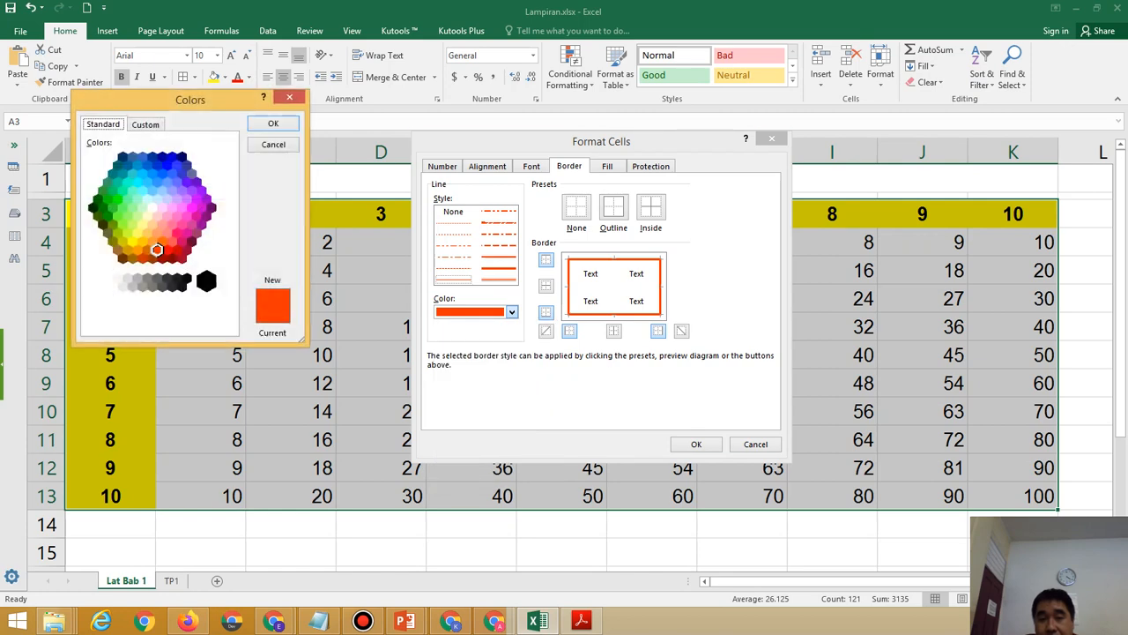
left_click(581, 622)
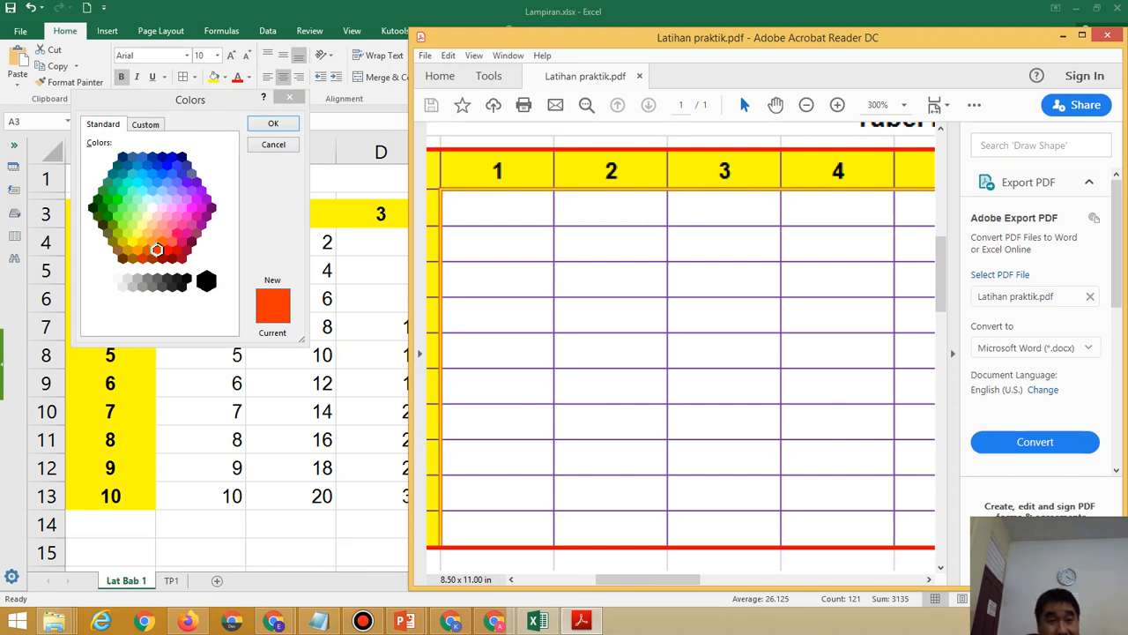
left_click(186, 181)
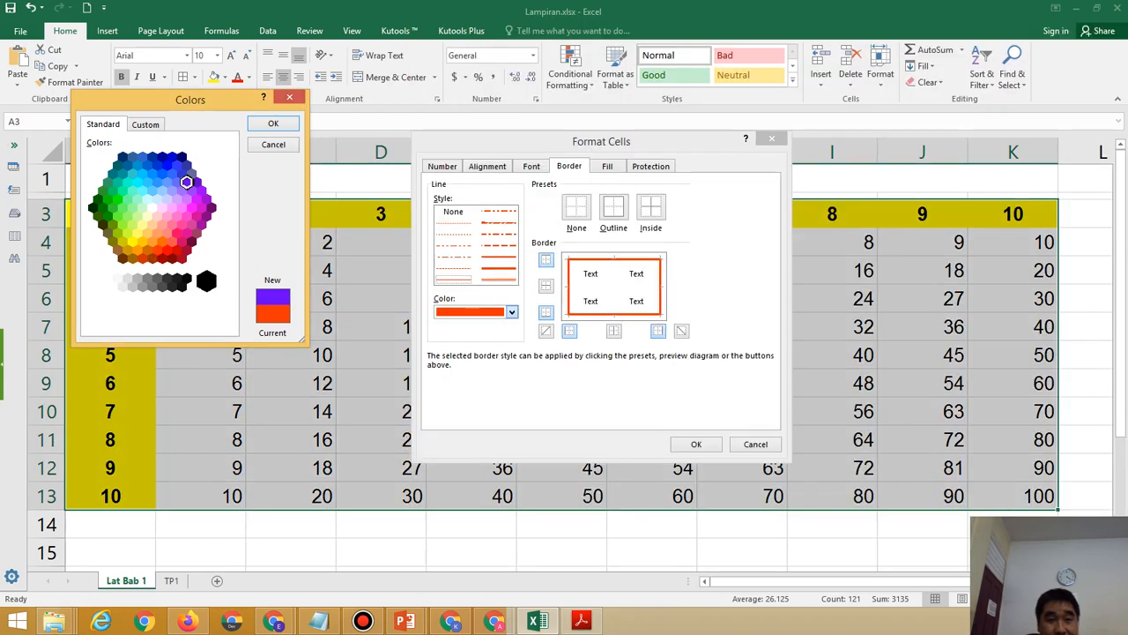
left_click(274, 123)
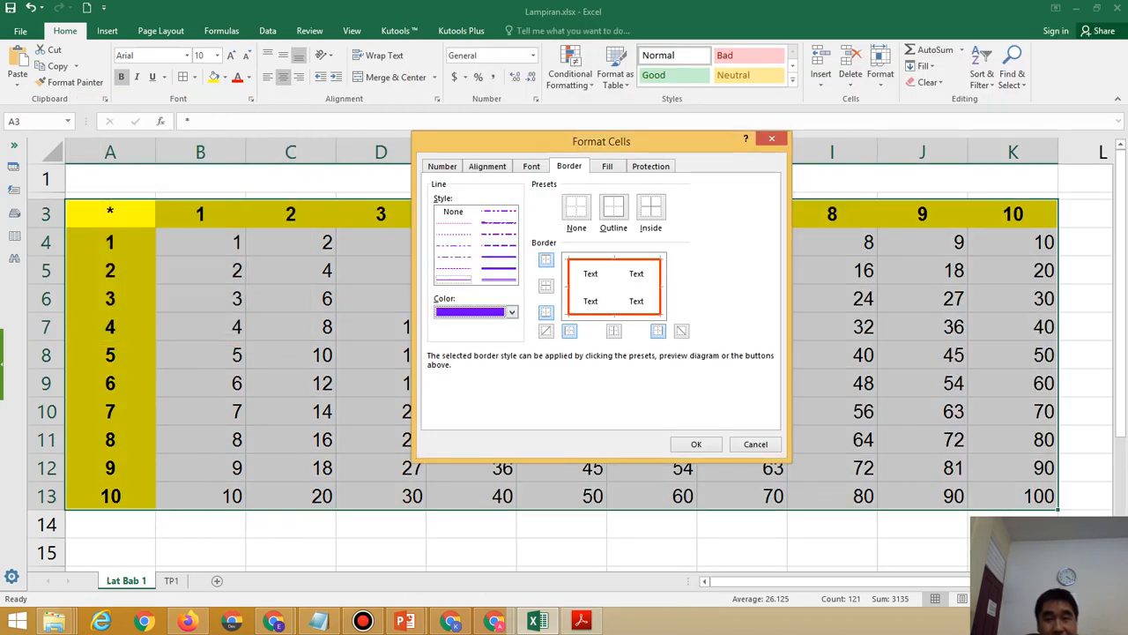
left_click(651, 208)
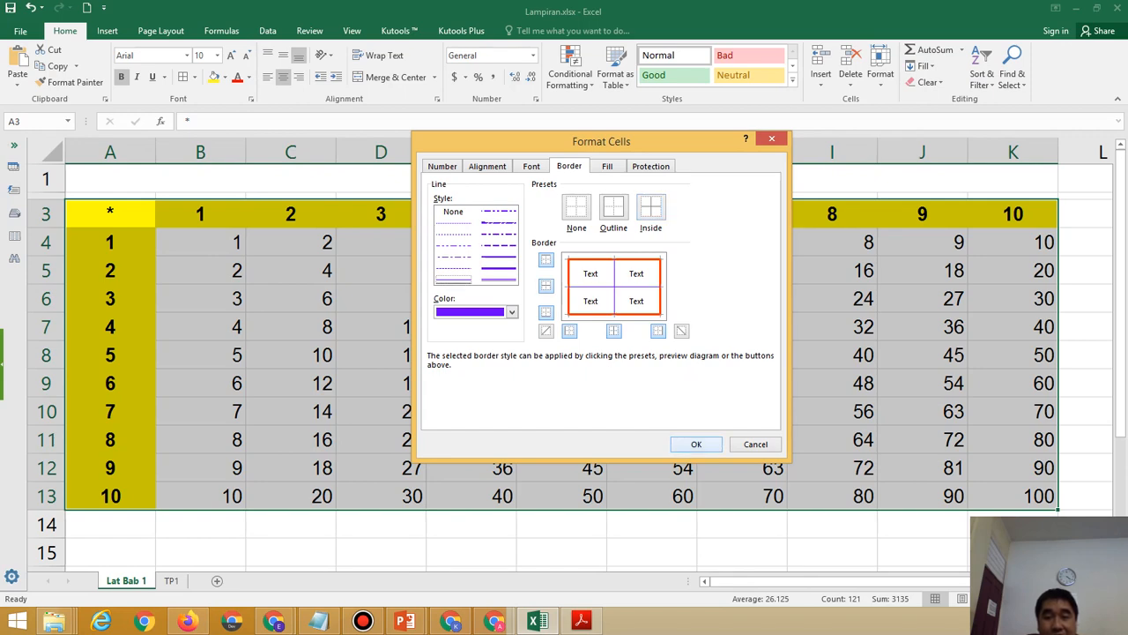
left_click(696, 444)
left_click(741, 556)
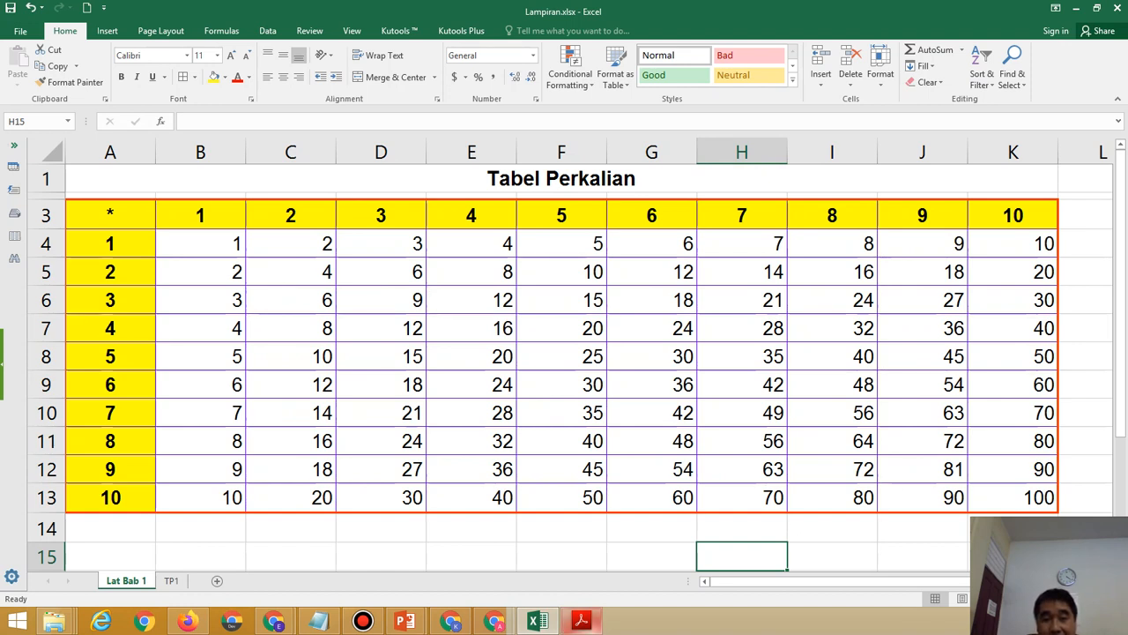
left_click(582, 621)
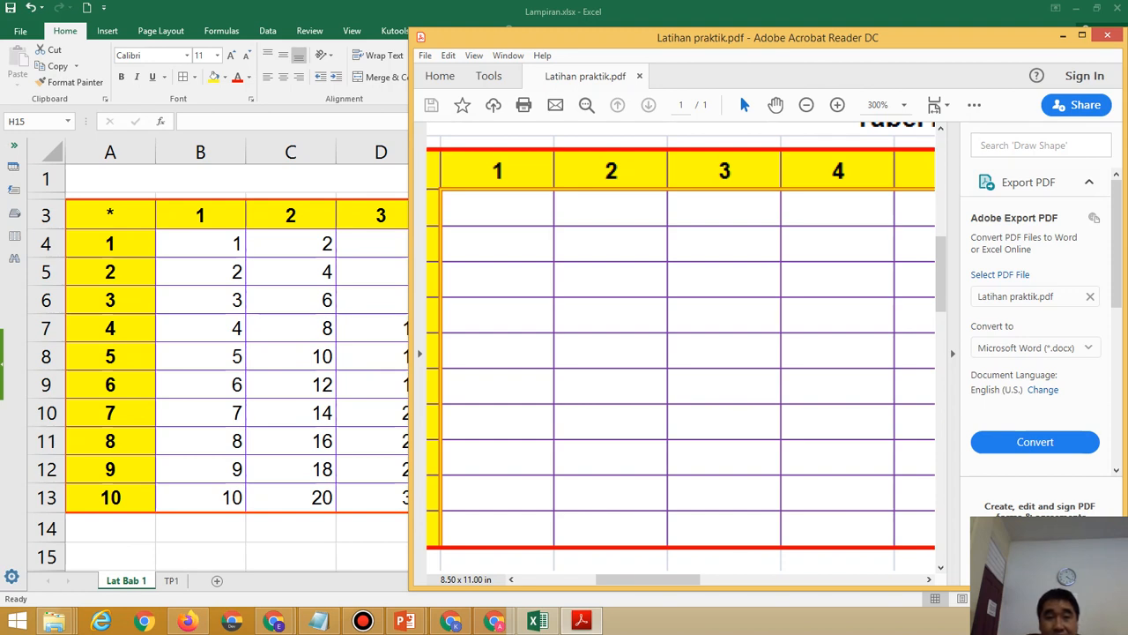
key("alt+Tab")
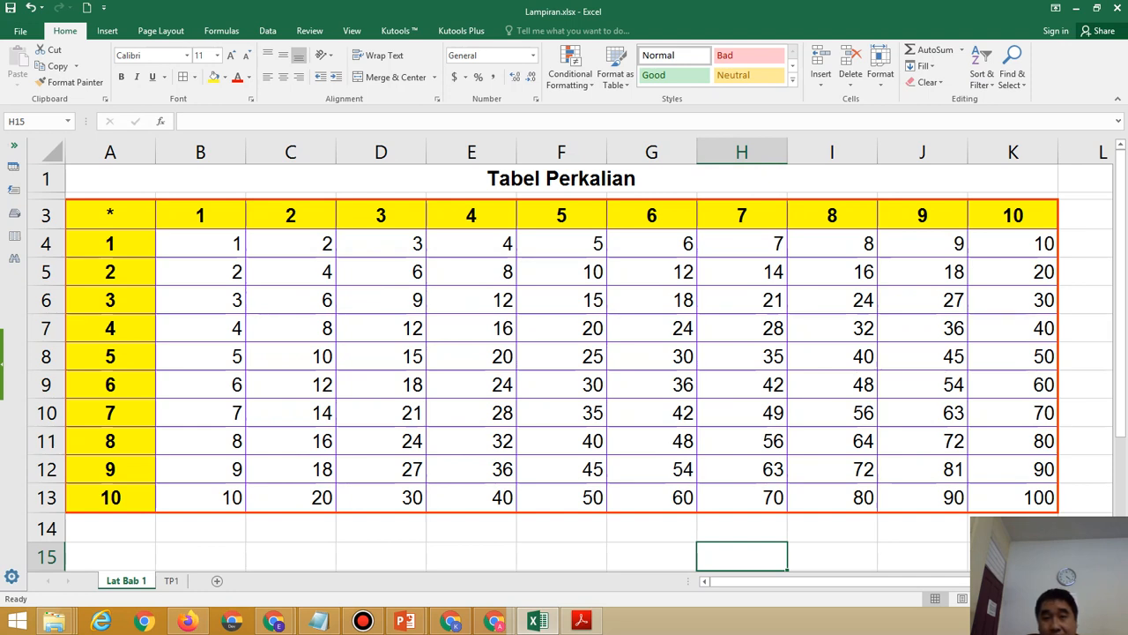
left_click(200, 244)
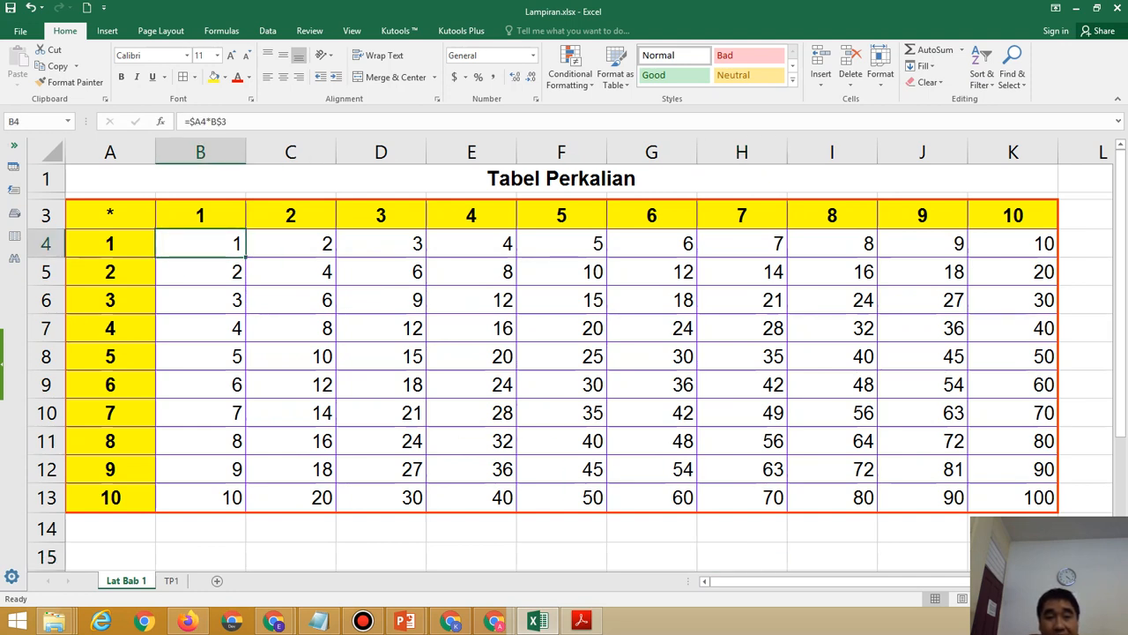
Select the product cells B4:K13 and pick a heavier line style in More Borders.
left_click_drag(200, 244, 1022, 498)
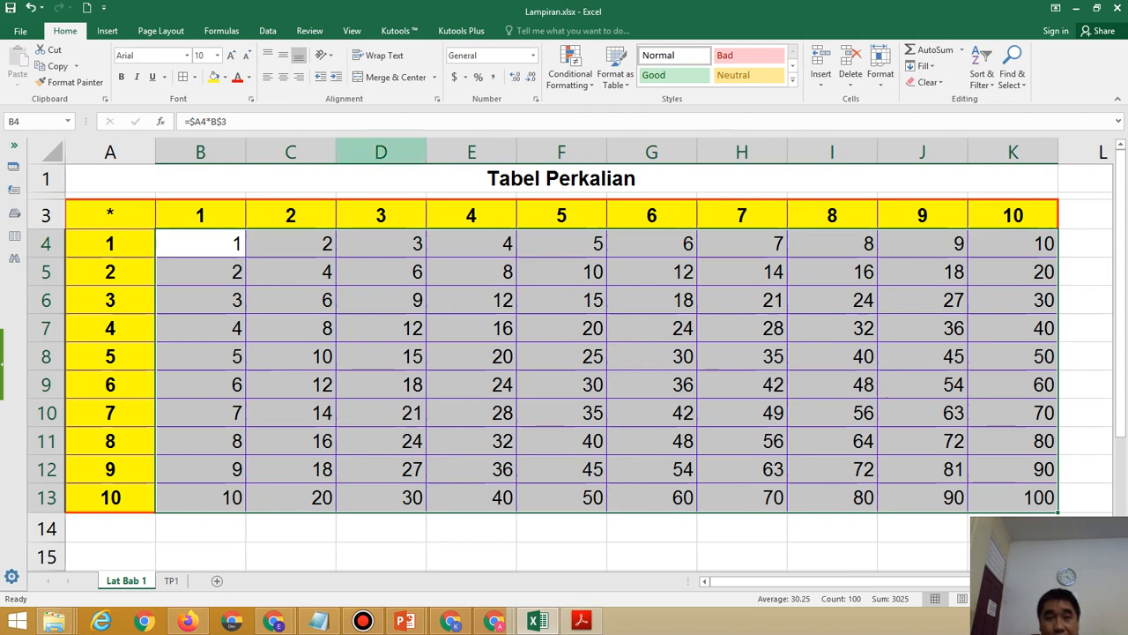
left_click(195, 77)
mouse_move(264, 417)
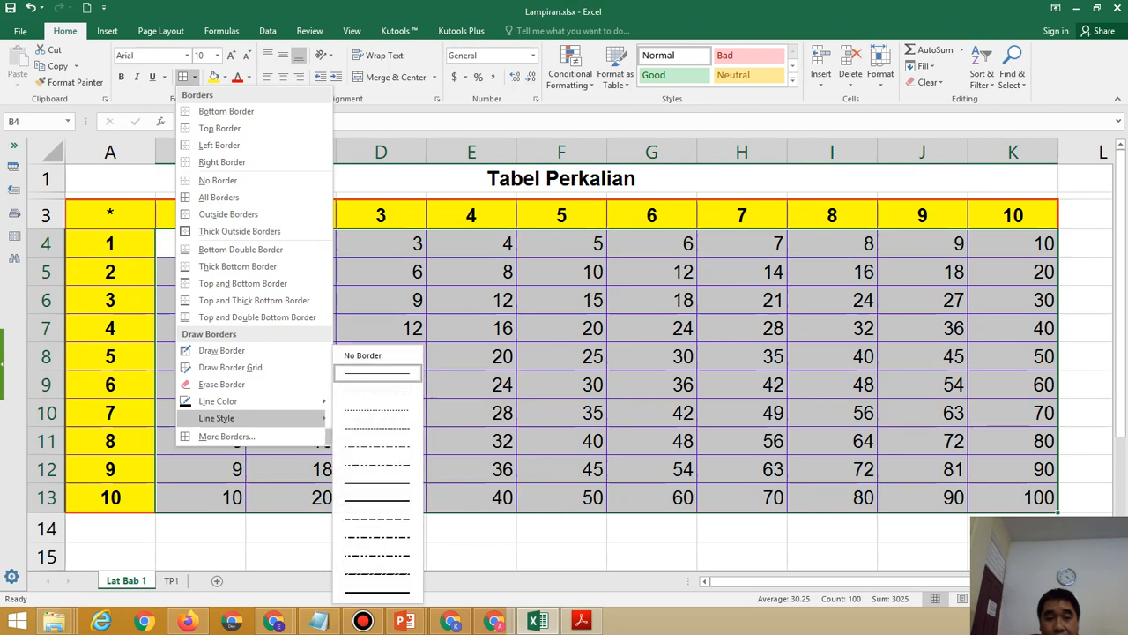
left_click(227, 436)
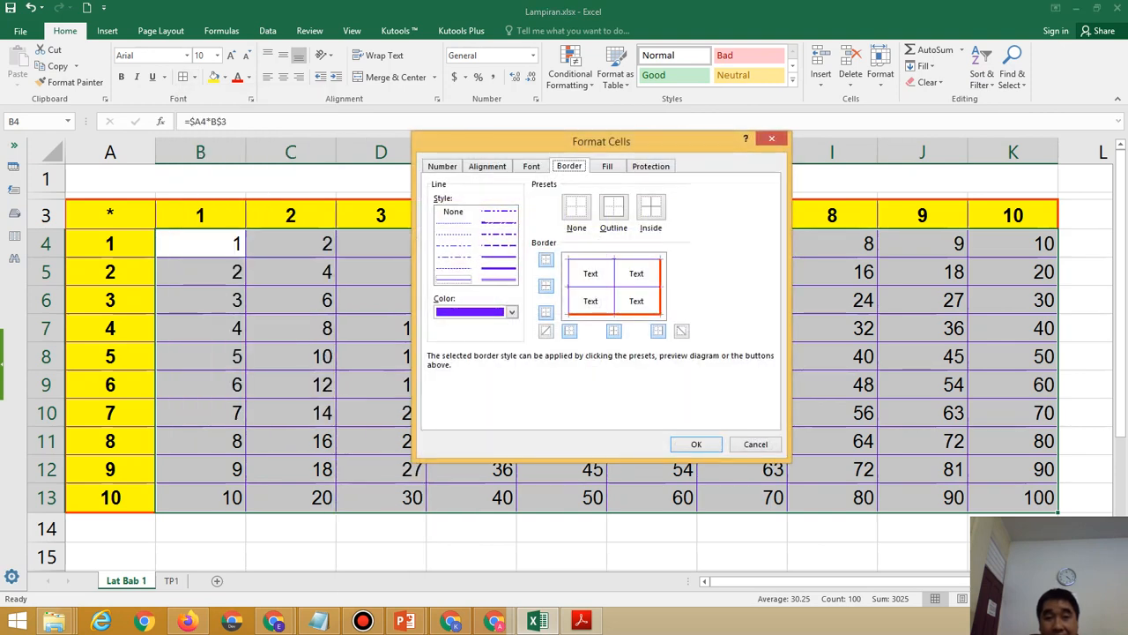
left_click(498, 279)
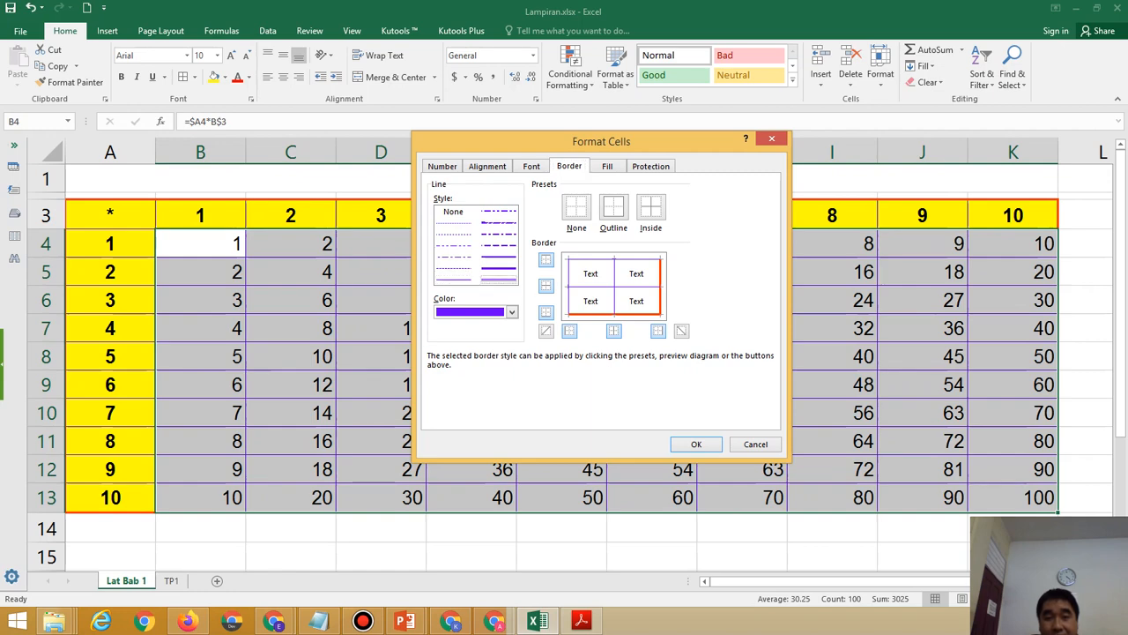
left_click(581, 621)
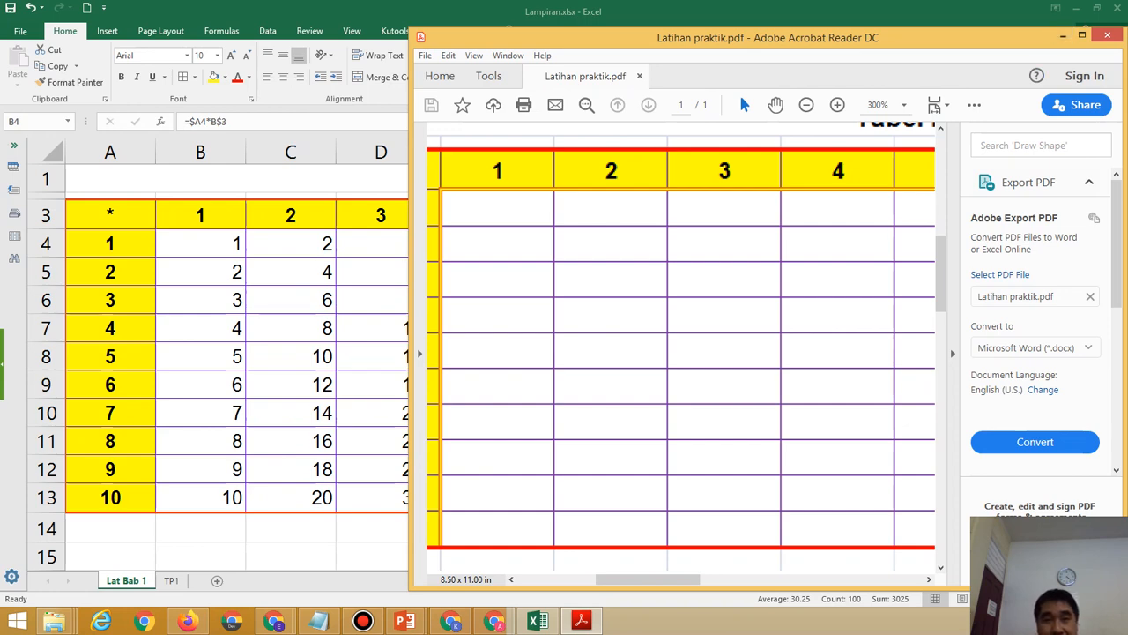
key("alt+Tab")
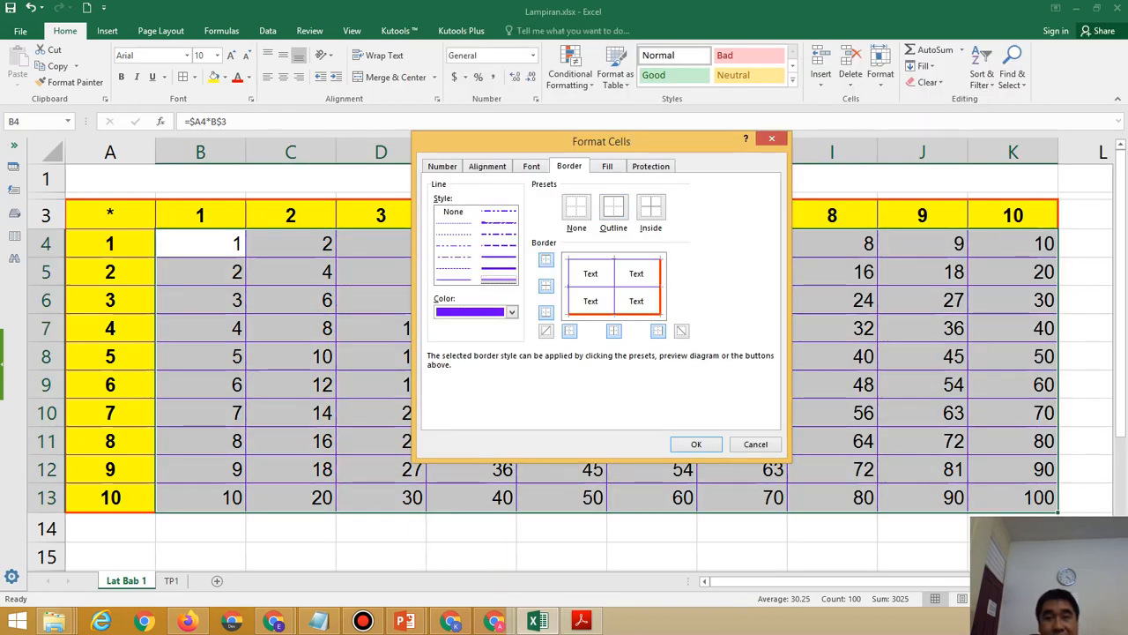
Set the border colour to orange, add it to the block's edge, and apply.
left_click(512, 312)
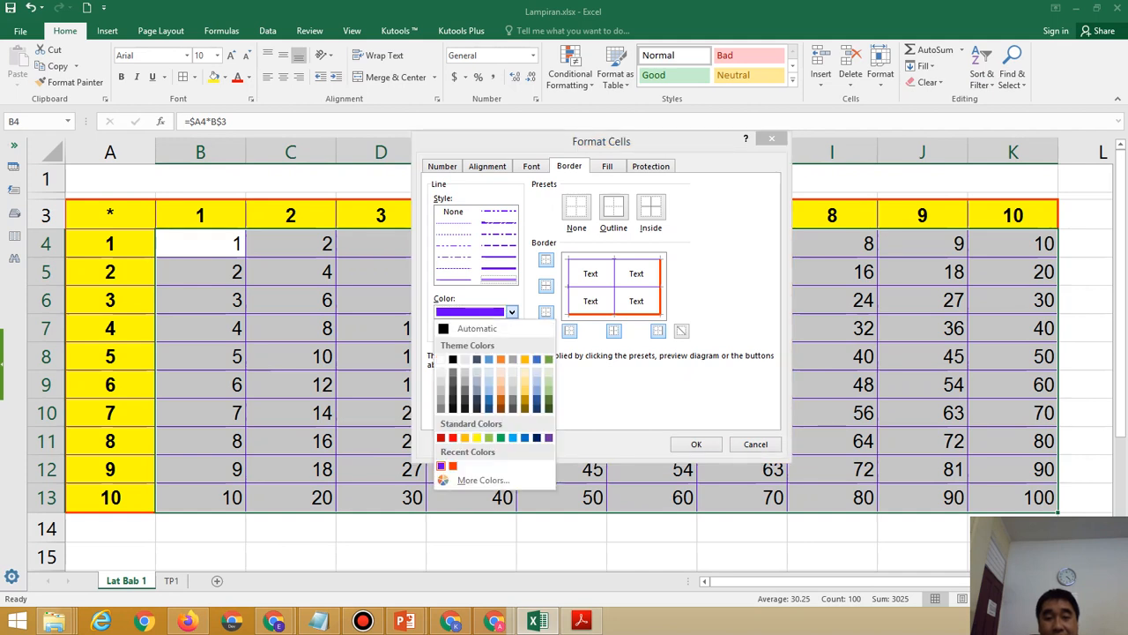
left_click(487, 480)
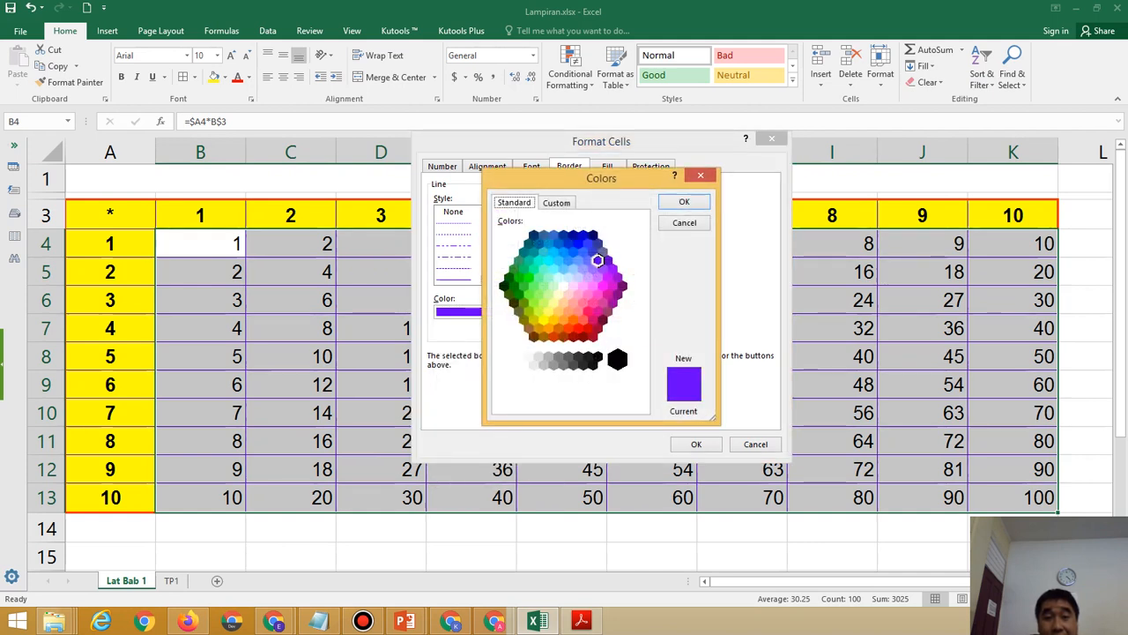
left_click(558, 323)
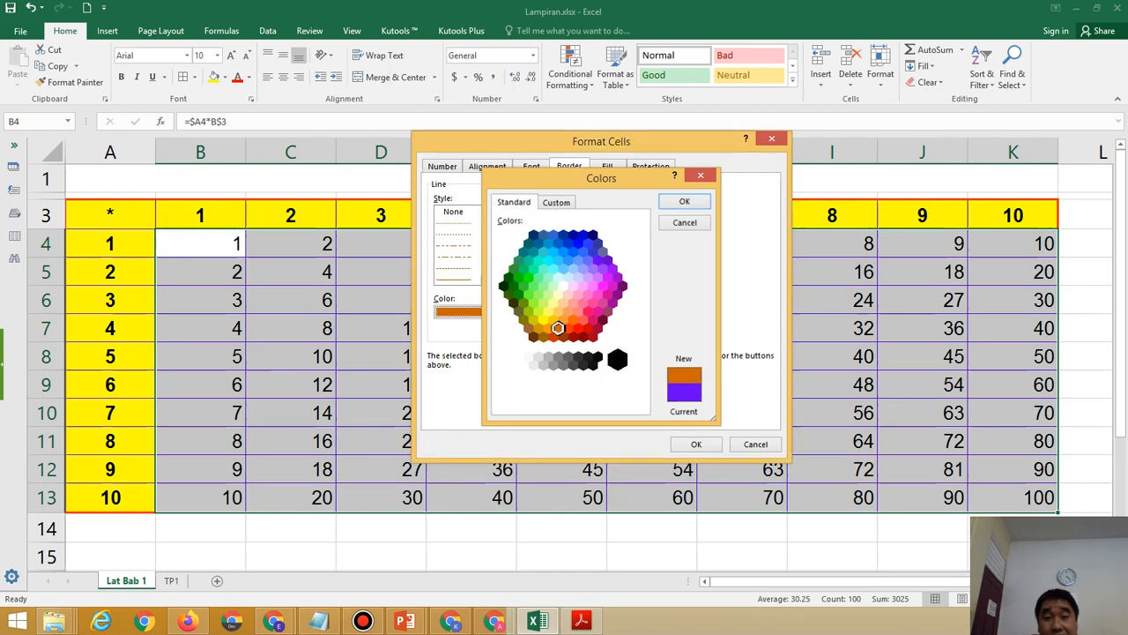
key("Return")
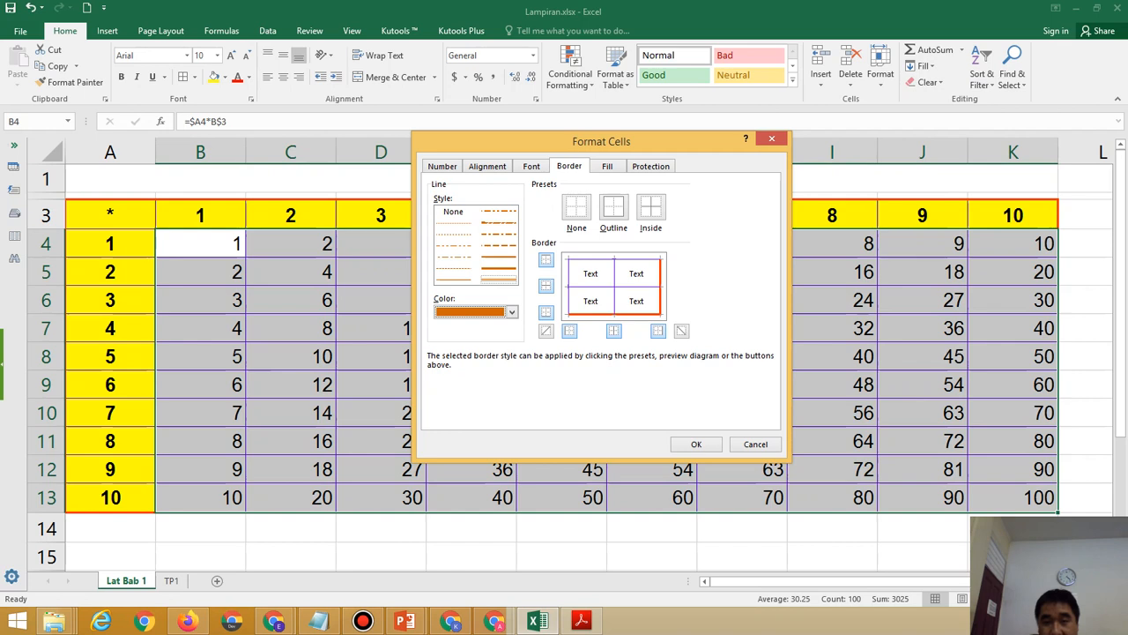
left_click(570, 287)
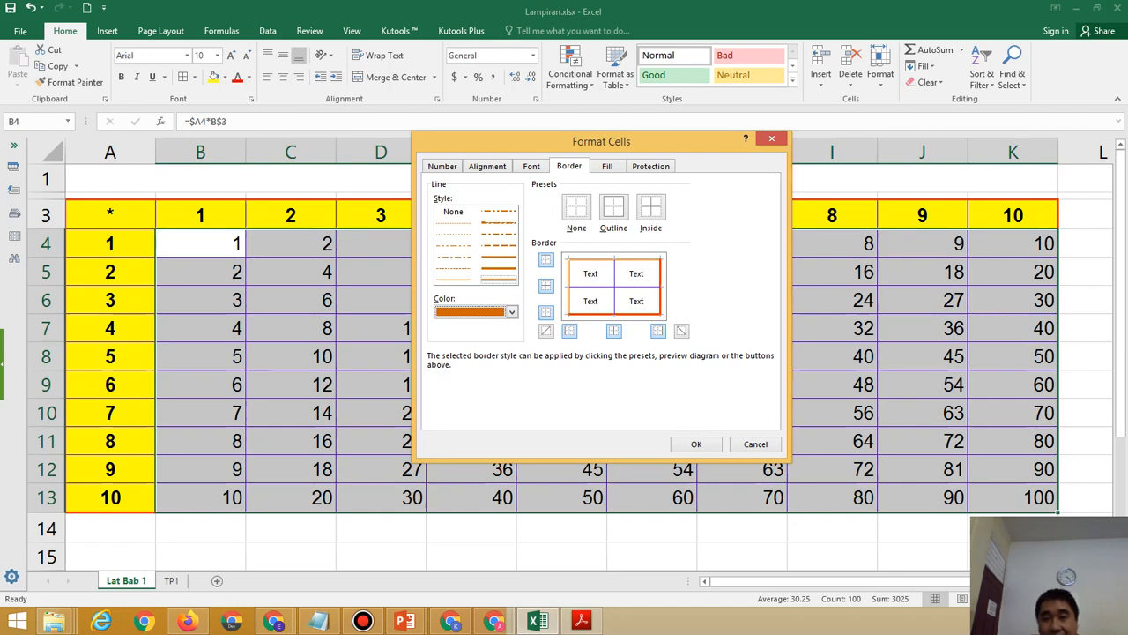
key("Return")
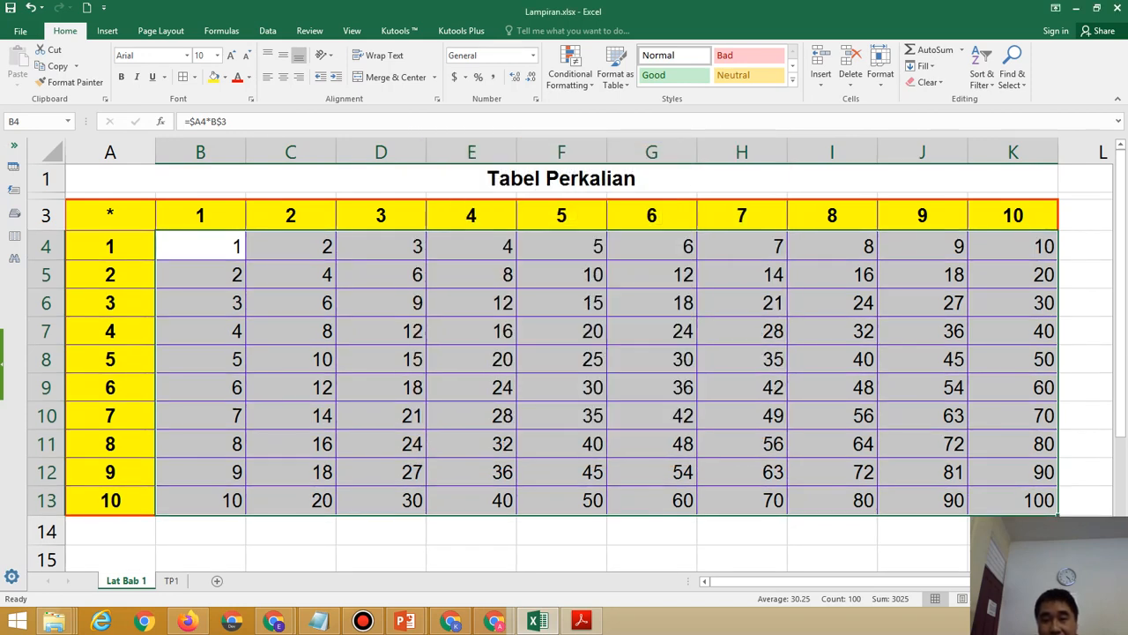
left_click(832, 558)
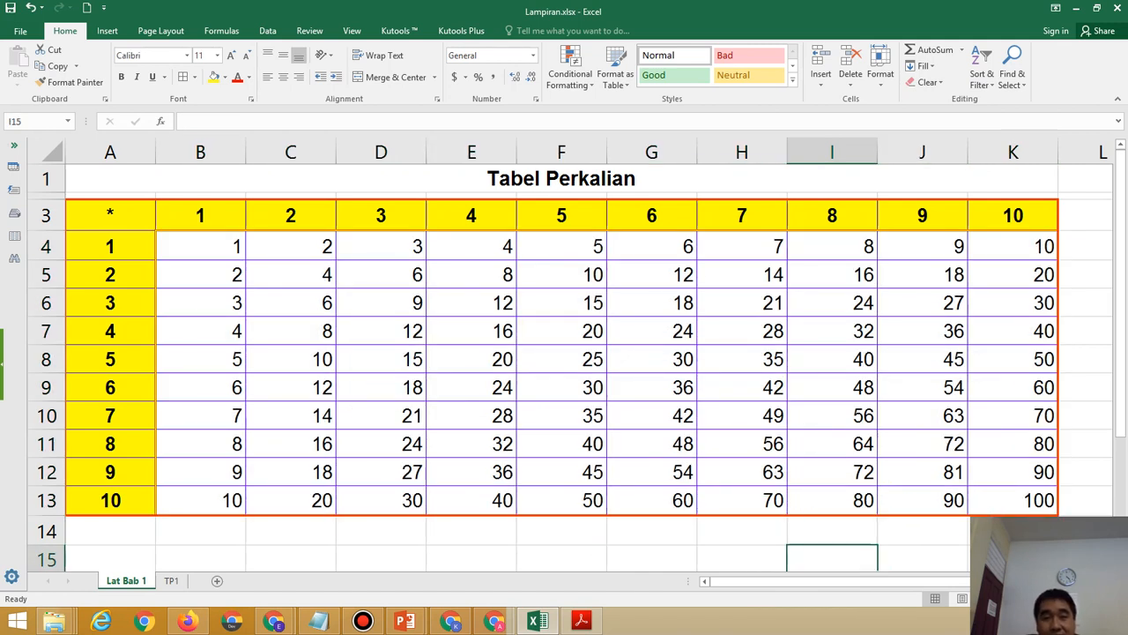
mouse_move(581, 622)
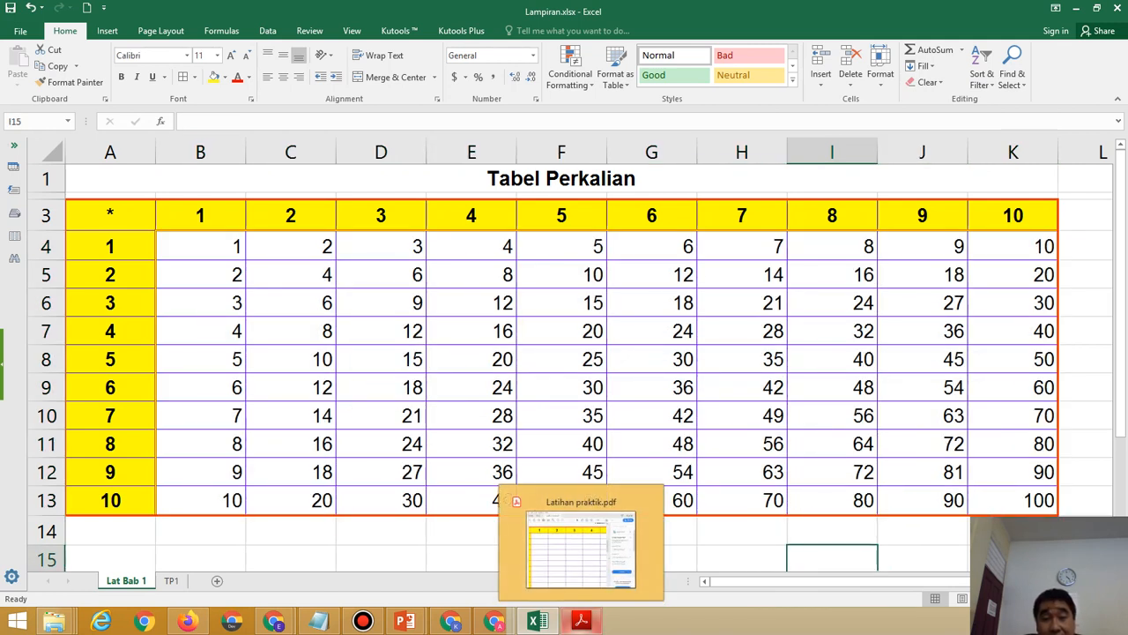
left_click(581, 546)
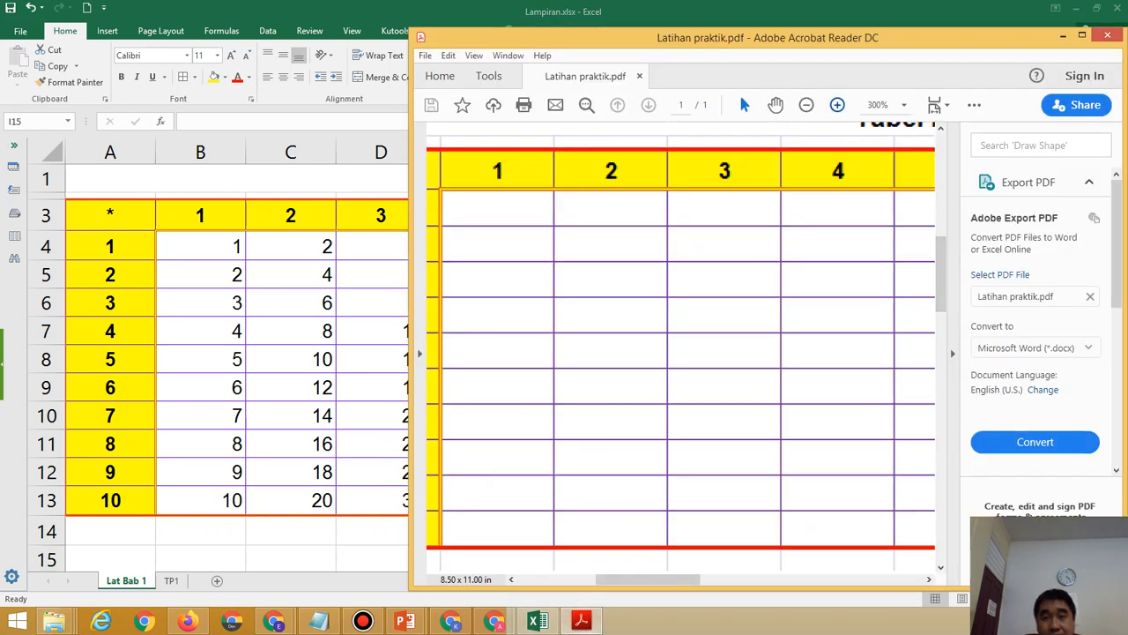
left_click(838, 105)
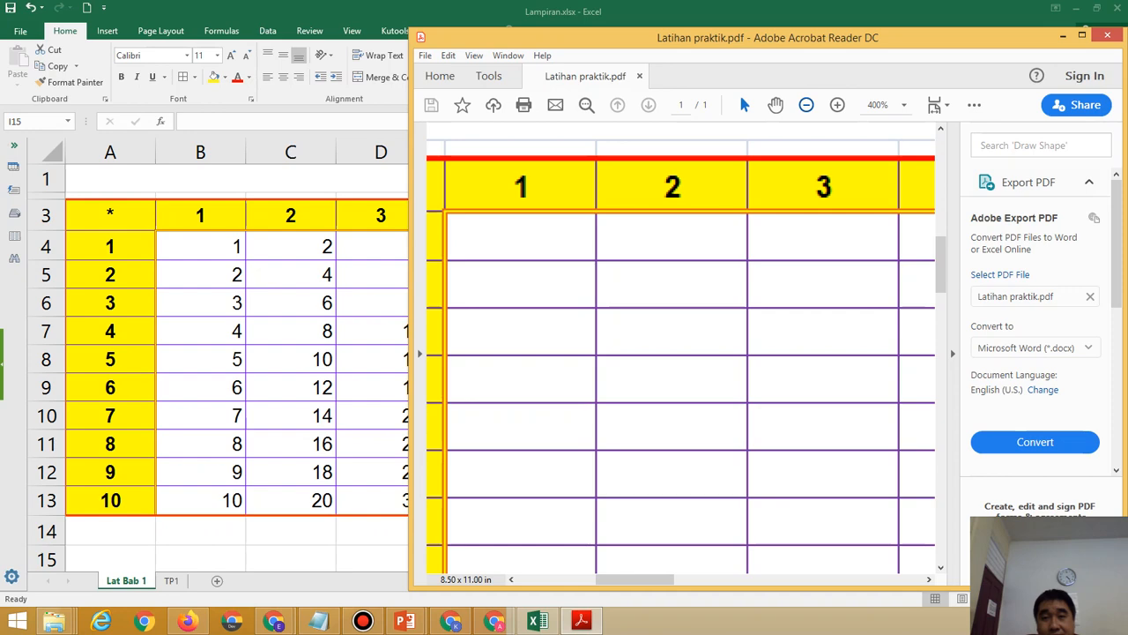
left_click(805, 104)
left_click(806, 105)
left_click(805, 105)
left_click(805, 105)
left_click(805, 105)
left_click(805, 105)
left_click(805, 105)
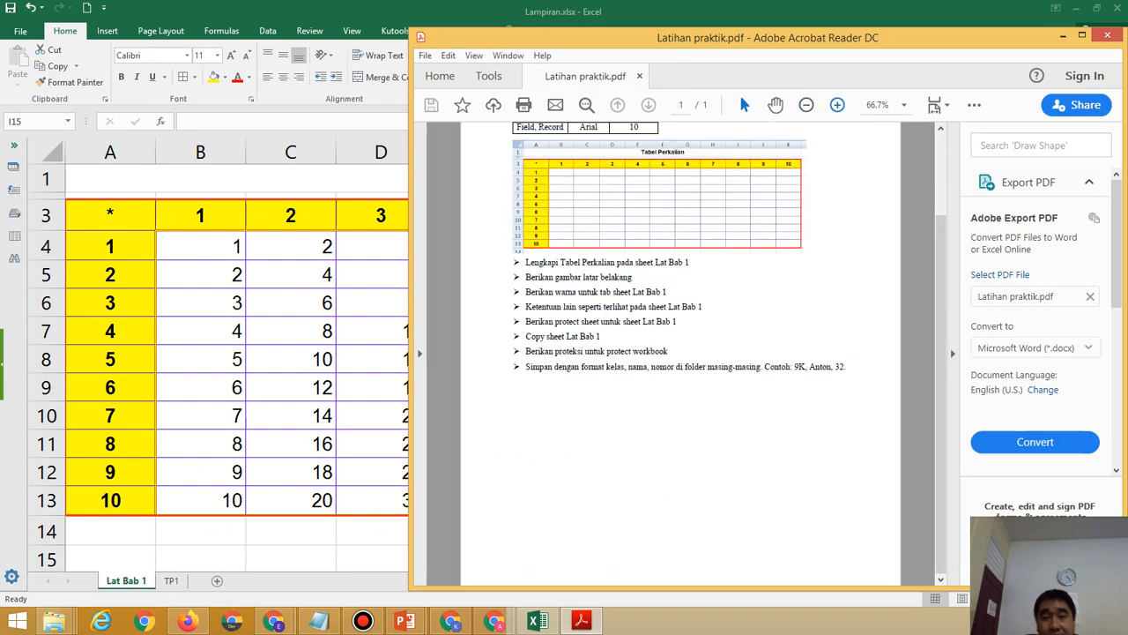
left_click(838, 105)
left_click(838, 105)
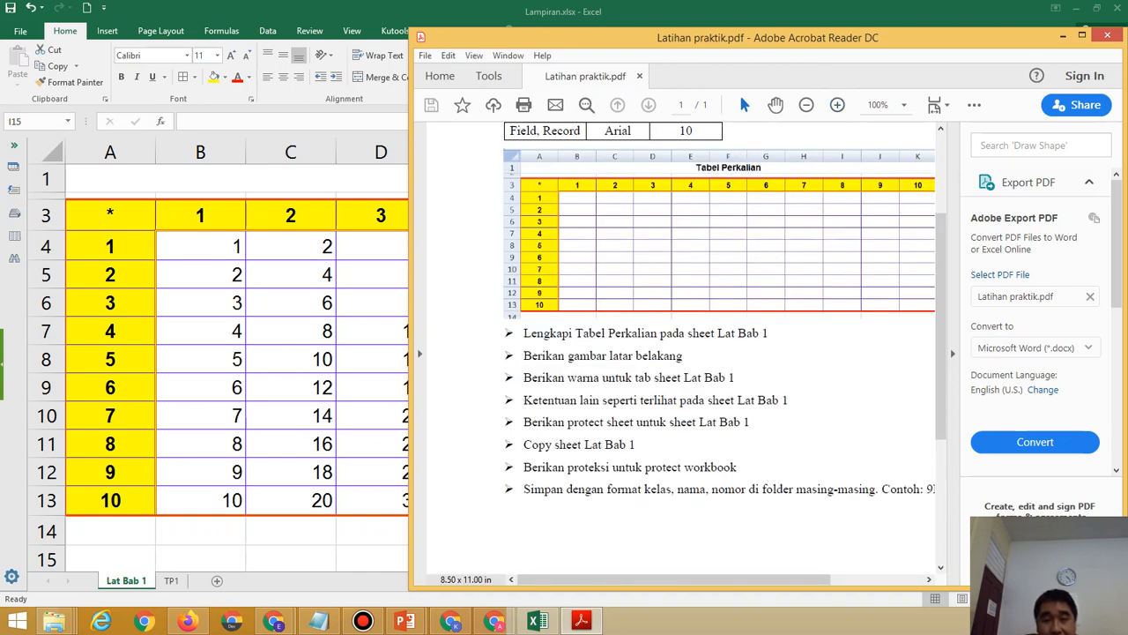
key("alt+Tab")
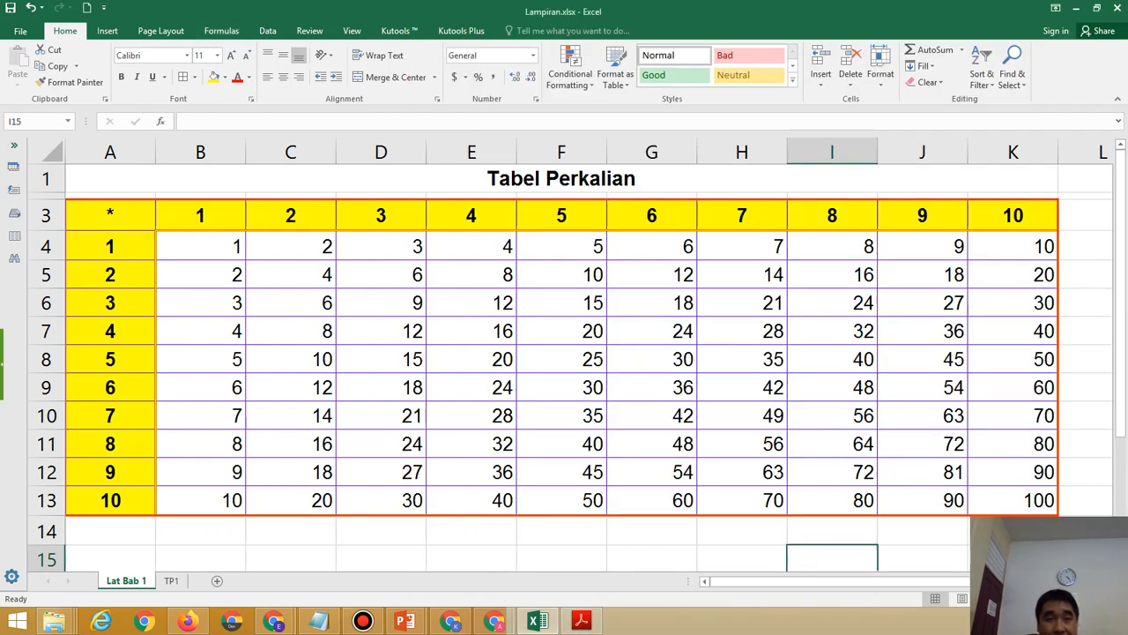
Set the orange PNG snapshot as the sheet background, then delete the background again.
left_click(161, 31)
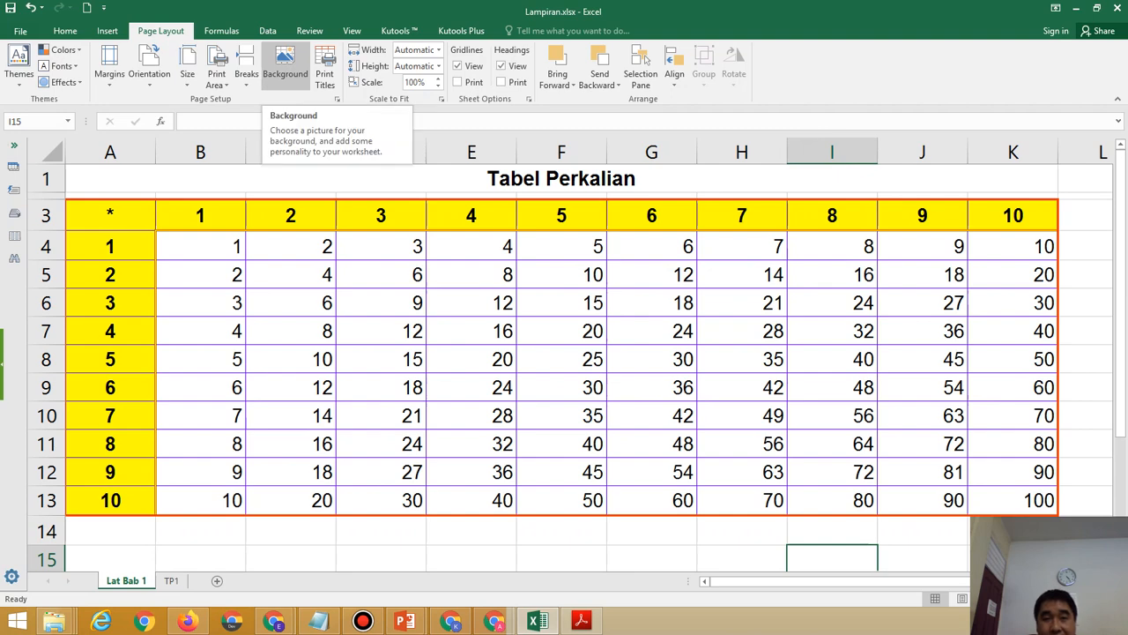
left_click(285, 69)
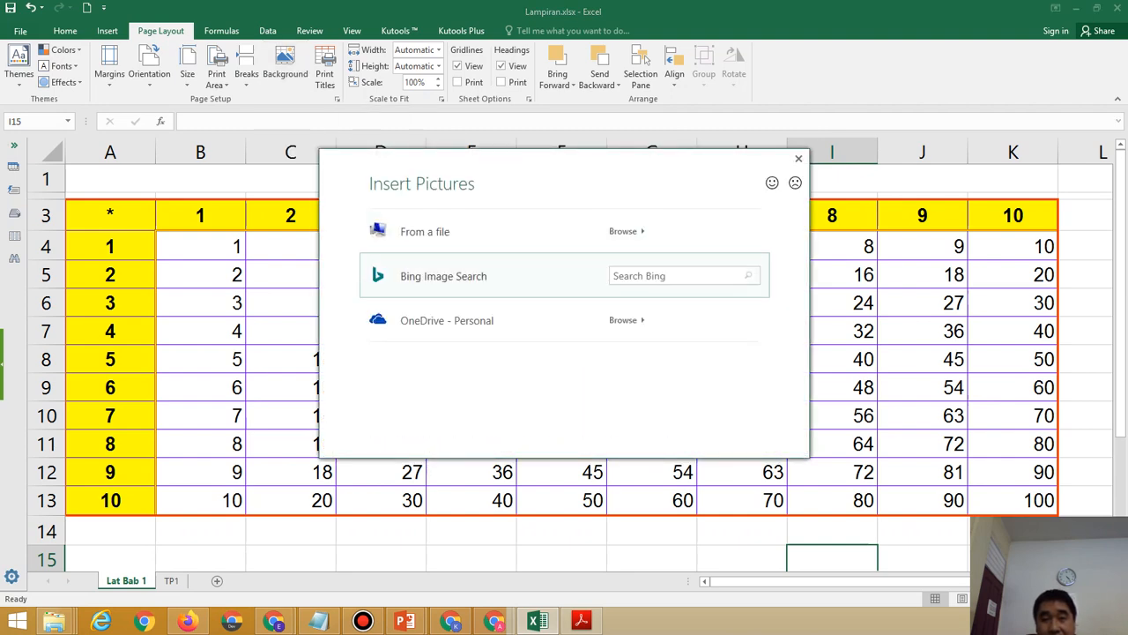
left_click(424, 232)
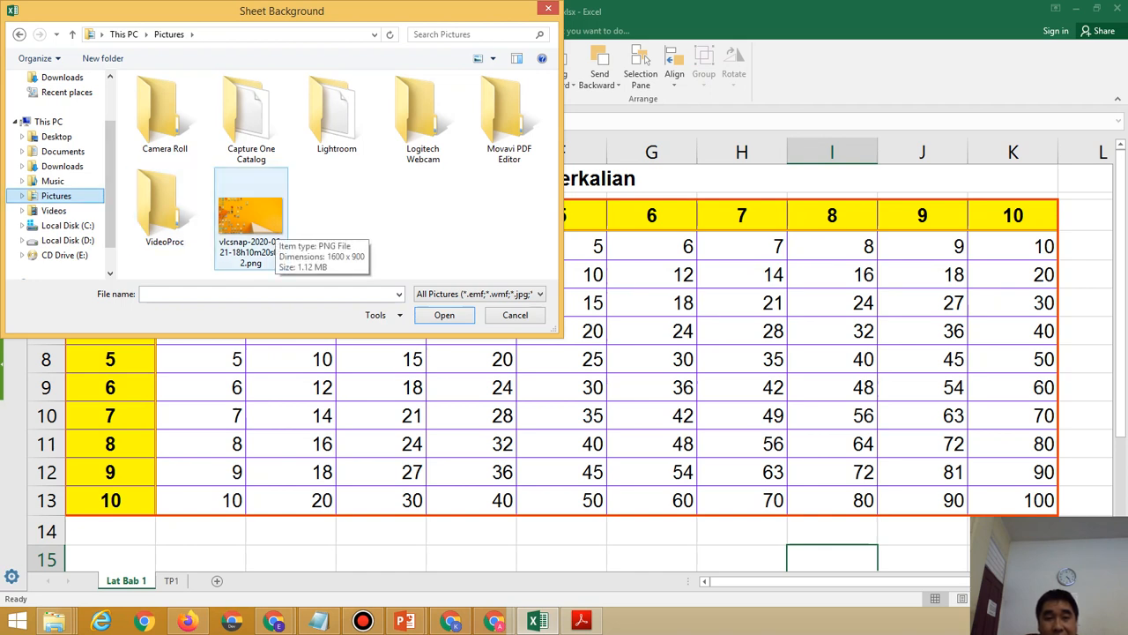
double_click(264, 227)
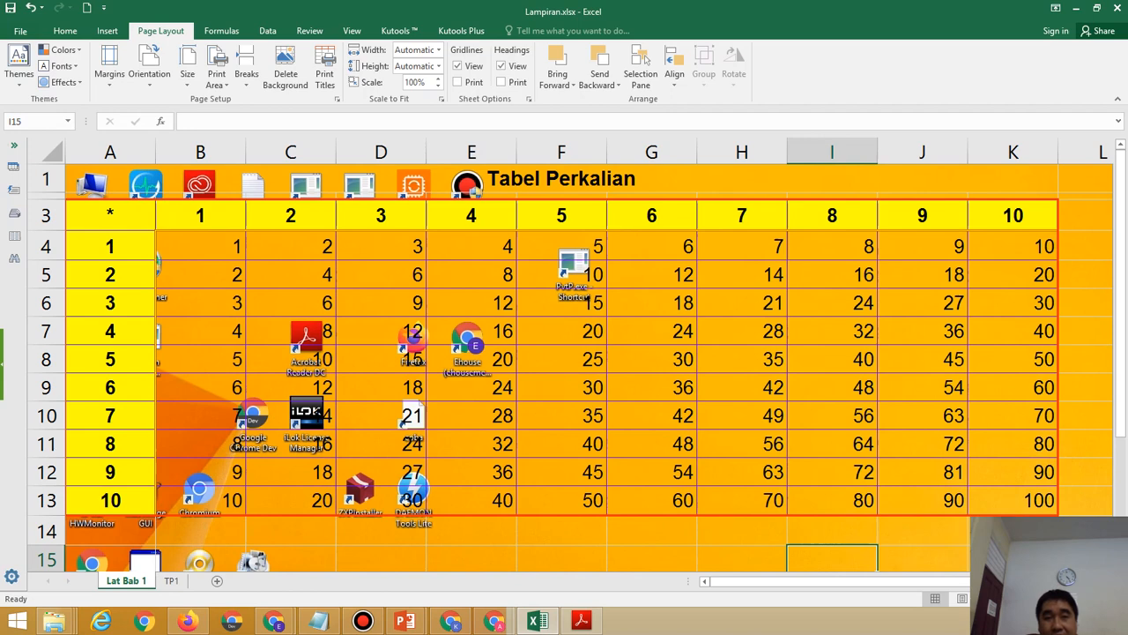
left_click(284, 74)
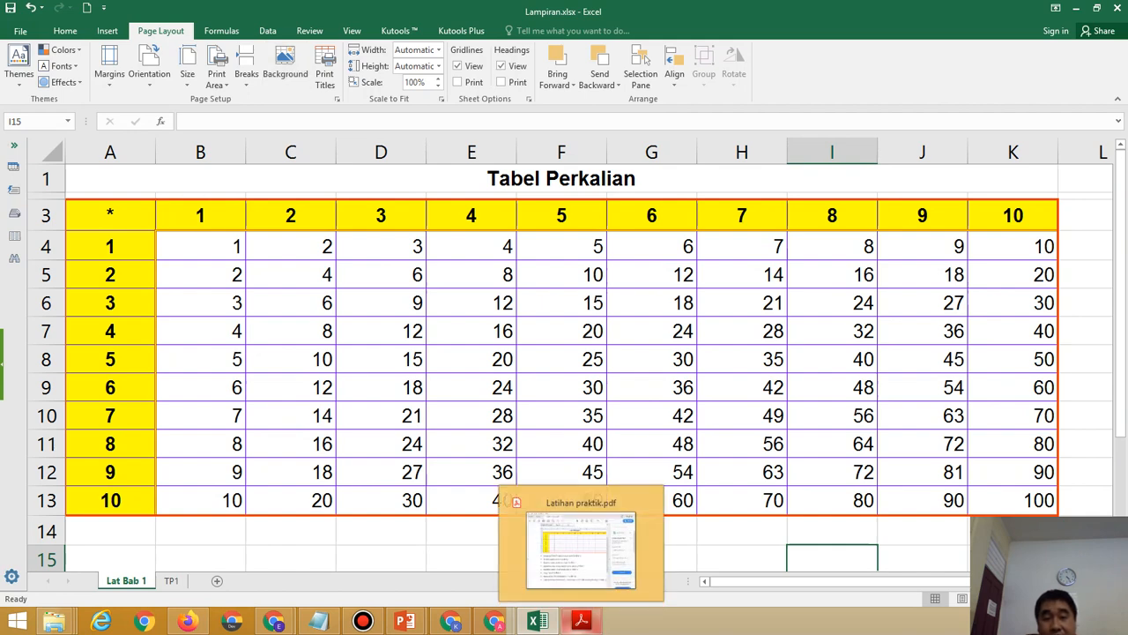
Bring up the exercise PDF once more, then minimize Acrobat to show the workbook.
left_click(581, 621)
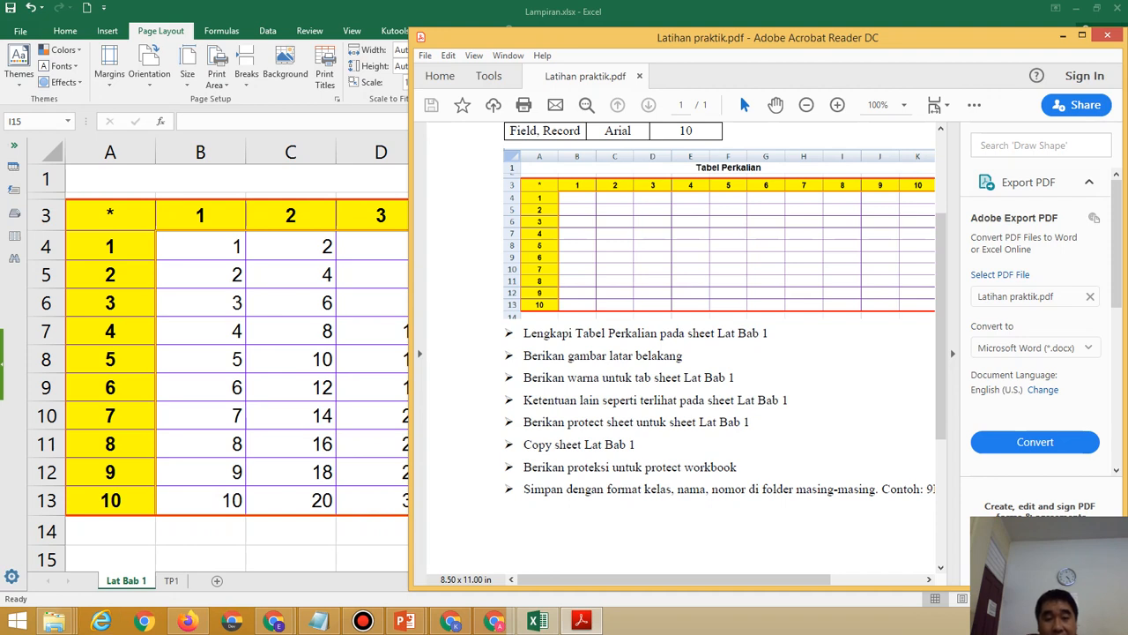
left_click(1063, 36)
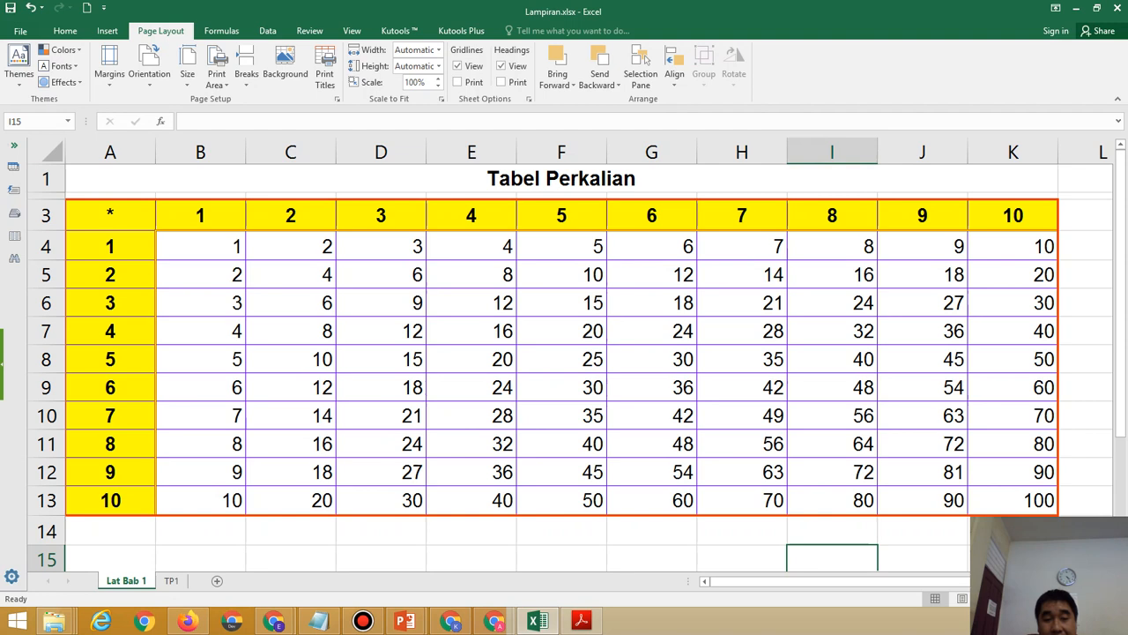
Colour the Lat Bab 1 sheet tab green via More Colors.
right_click(131, 580)
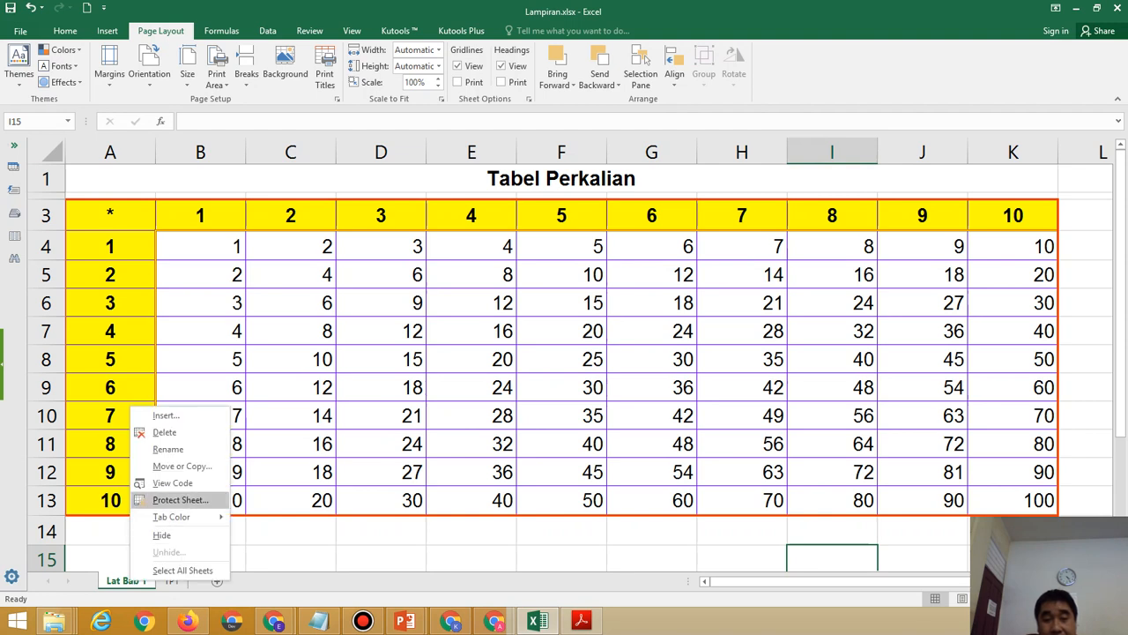
mouse_move(172, 516)
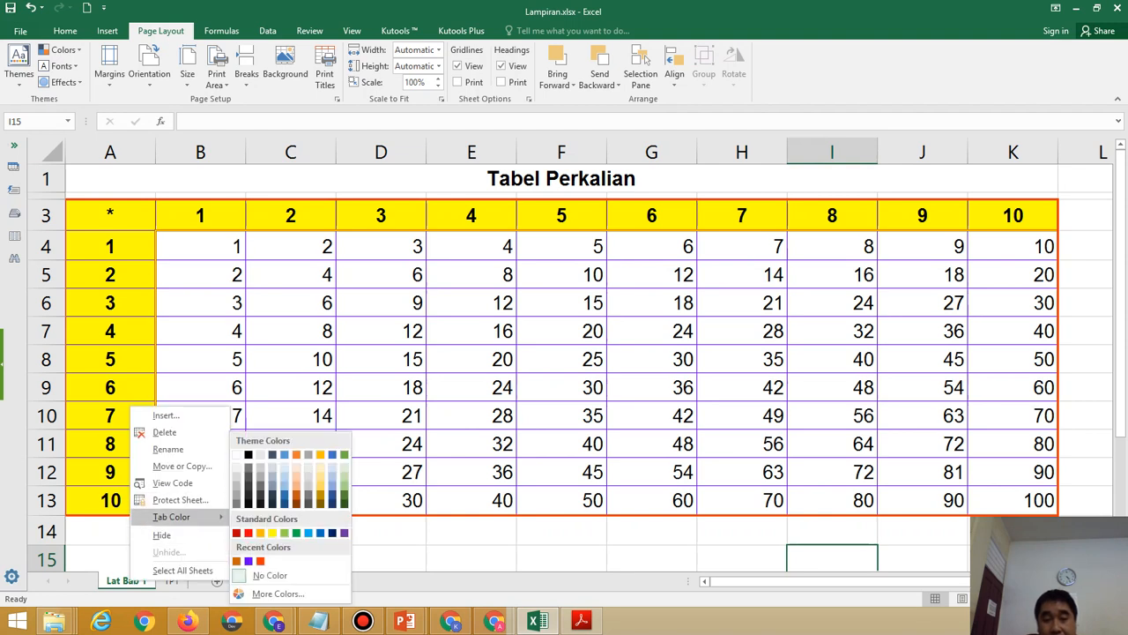
left_click(278, 593)
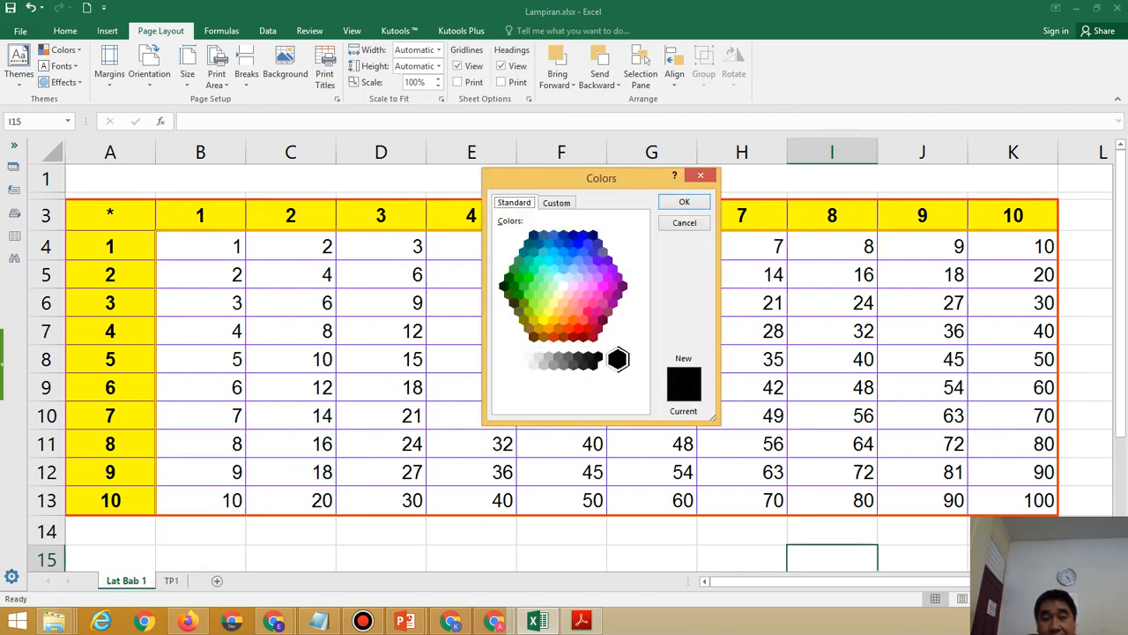
left_click(529, 294)
left_click(684, 202)
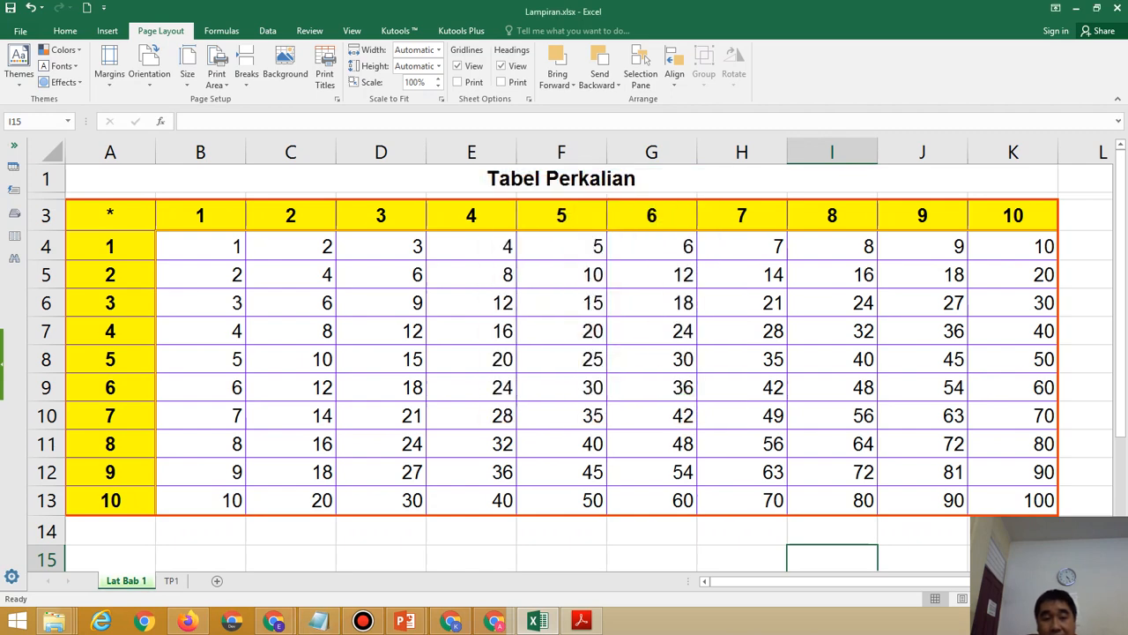
Leave the Lat Bab 1 sheet name unchanged and bring the instructions PDF forward.
double_click(126, 581)
key("Return")
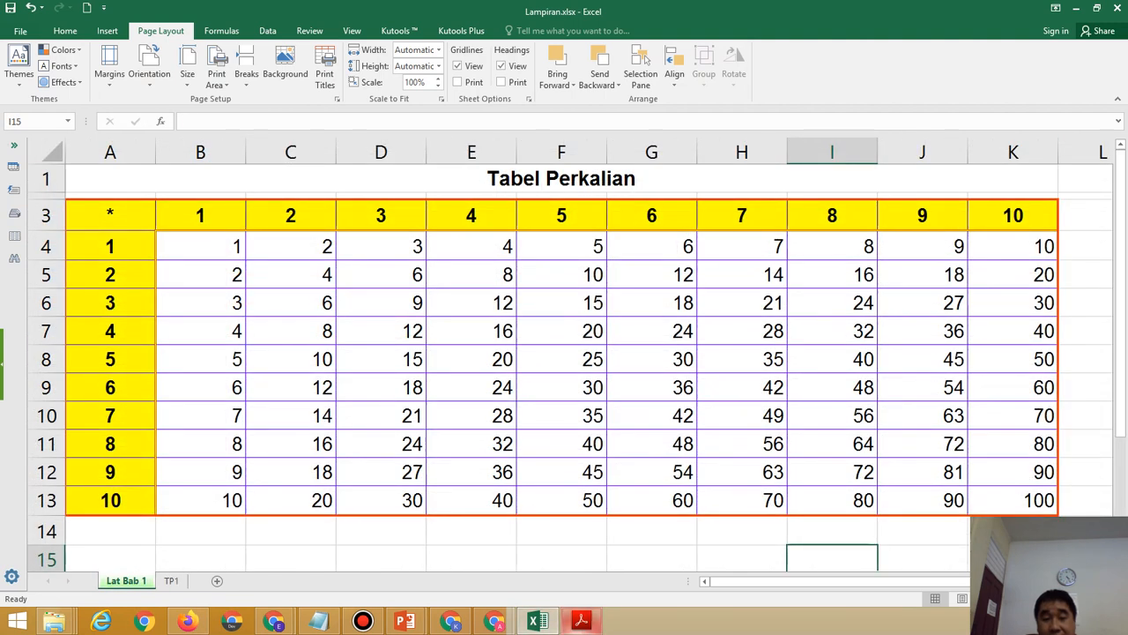
left_click(582, 621)
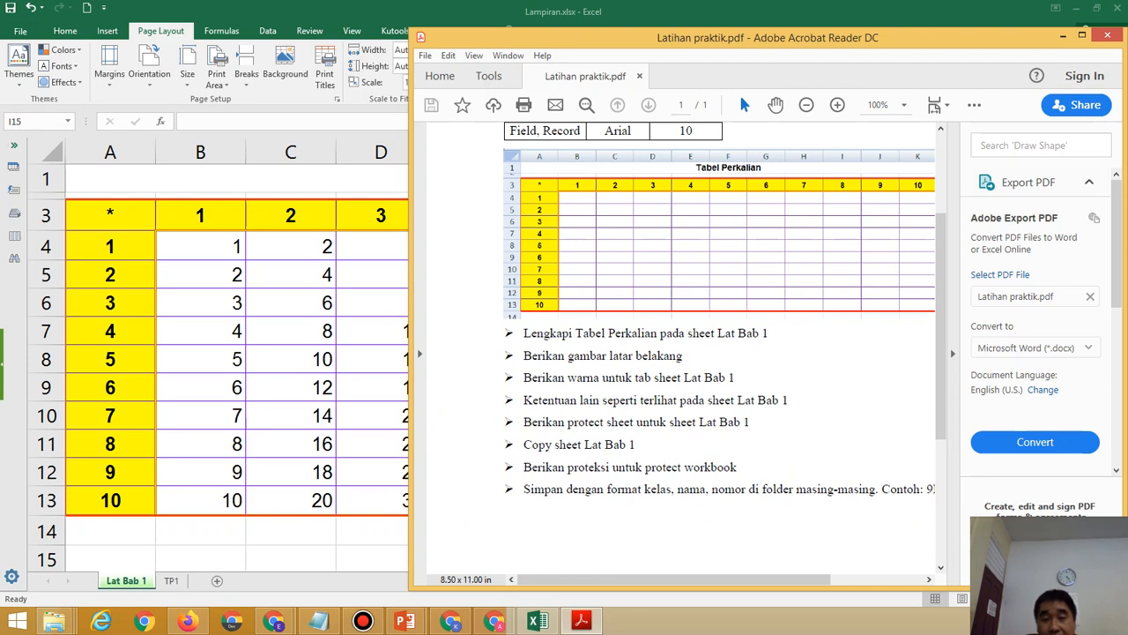
Switch between the instructions PDF and the spreadsheet to recheck the remaining tasks.
key("alt+Tab")
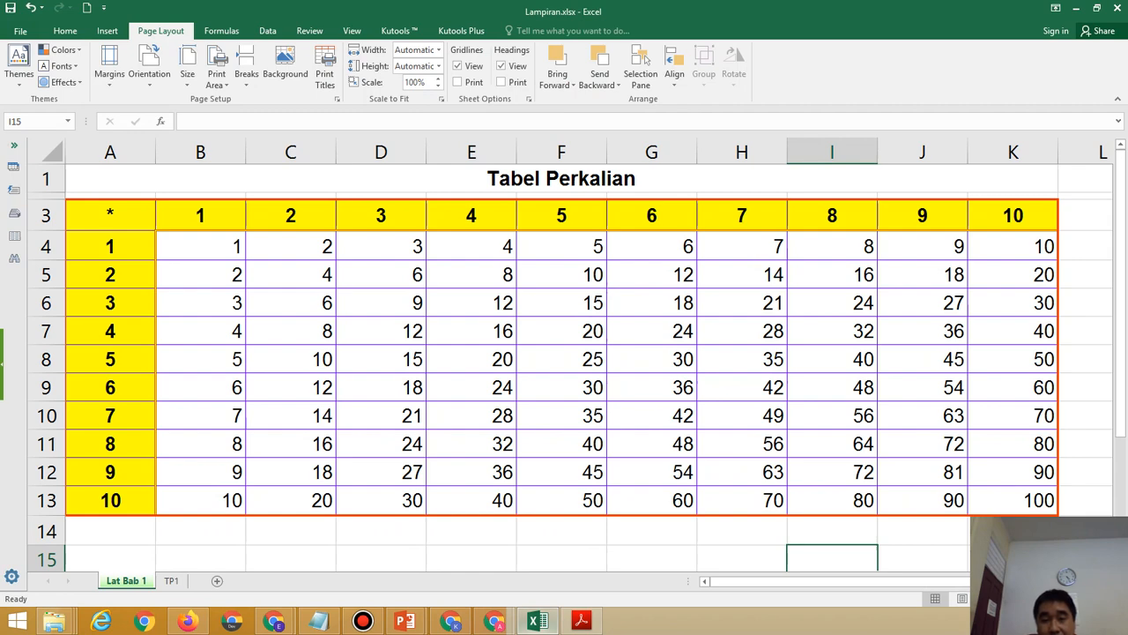
left_click(581, 621)
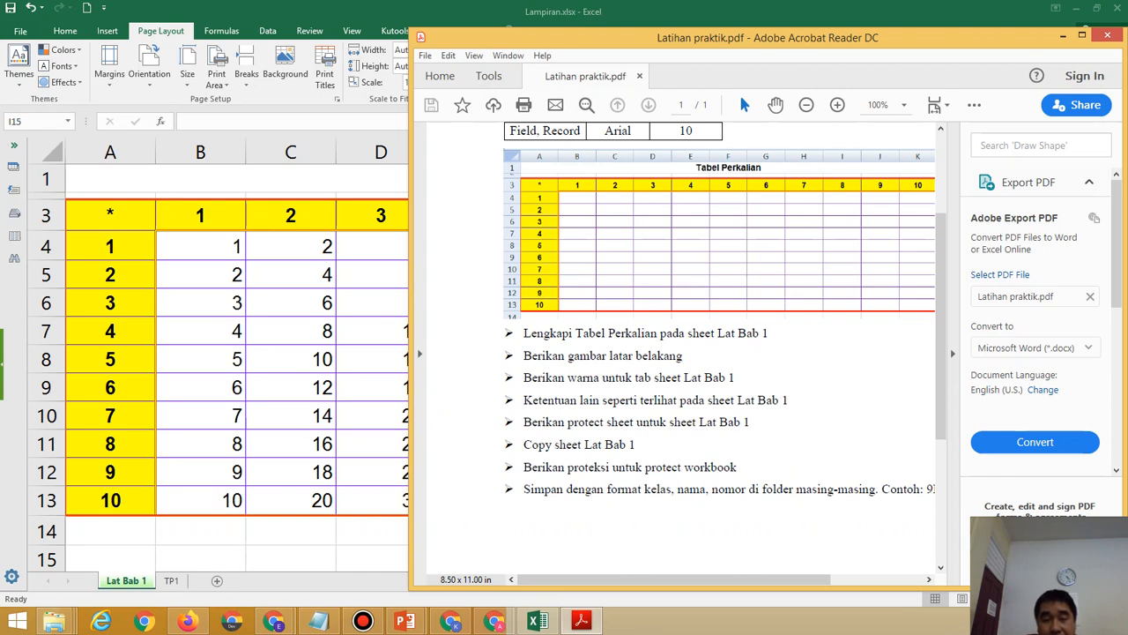
left_click(363, 12)
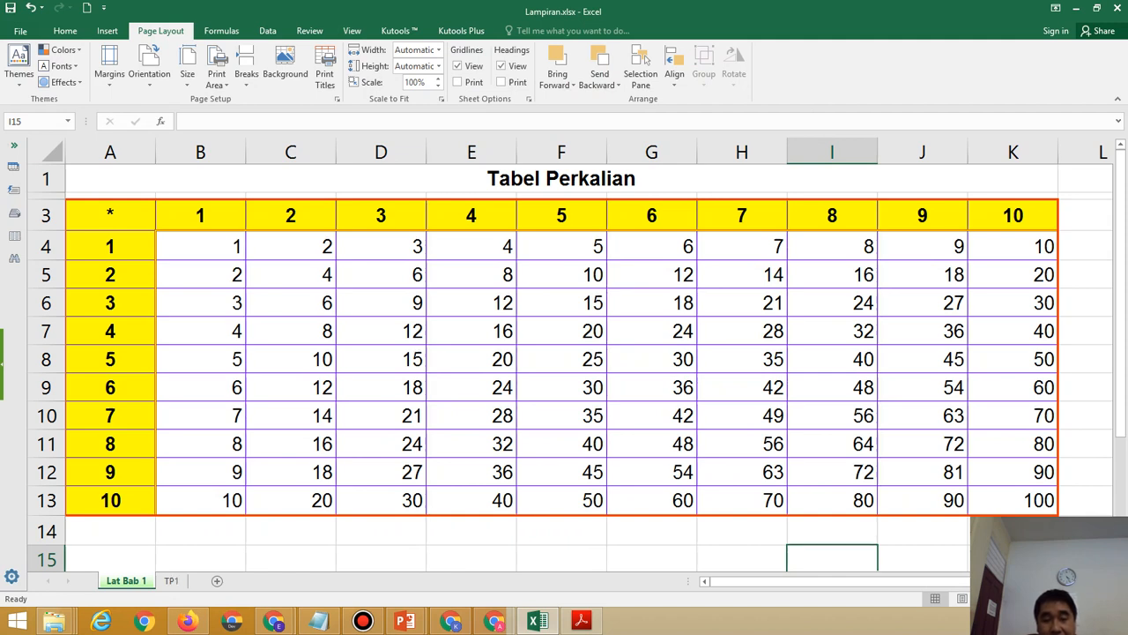
right_click(130, 581)
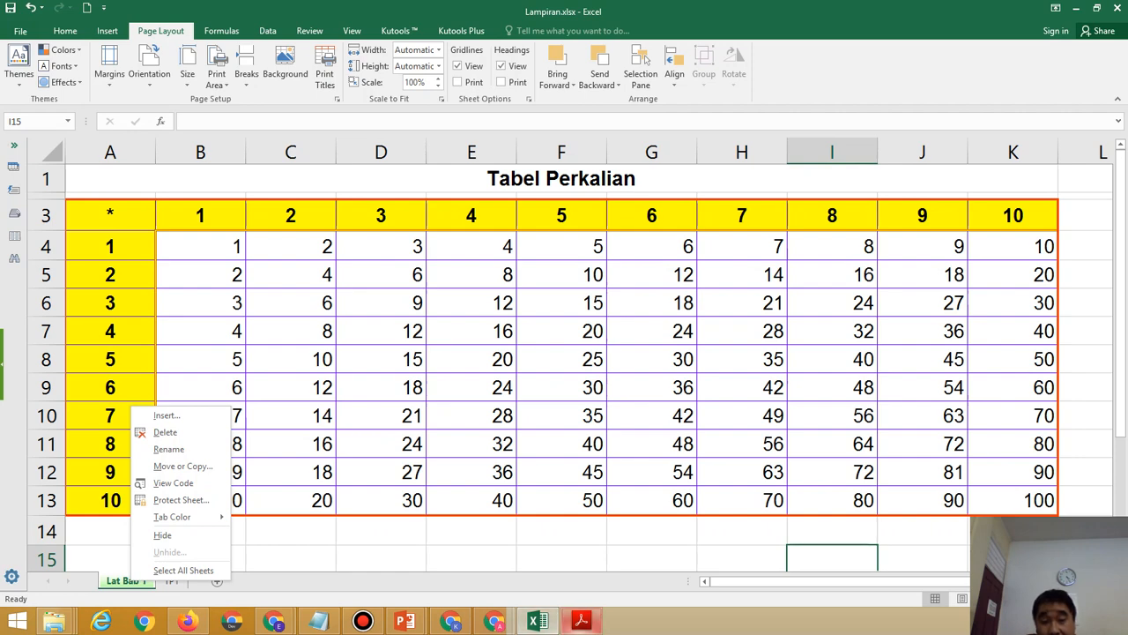
left_click(581, 622)
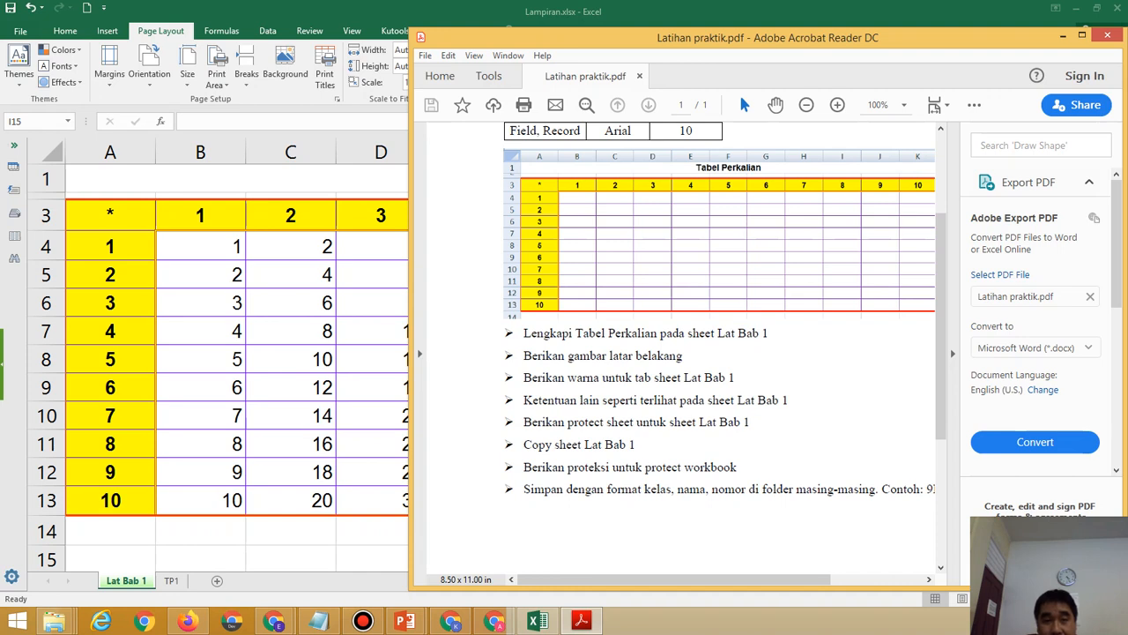
left_click(581, 621)
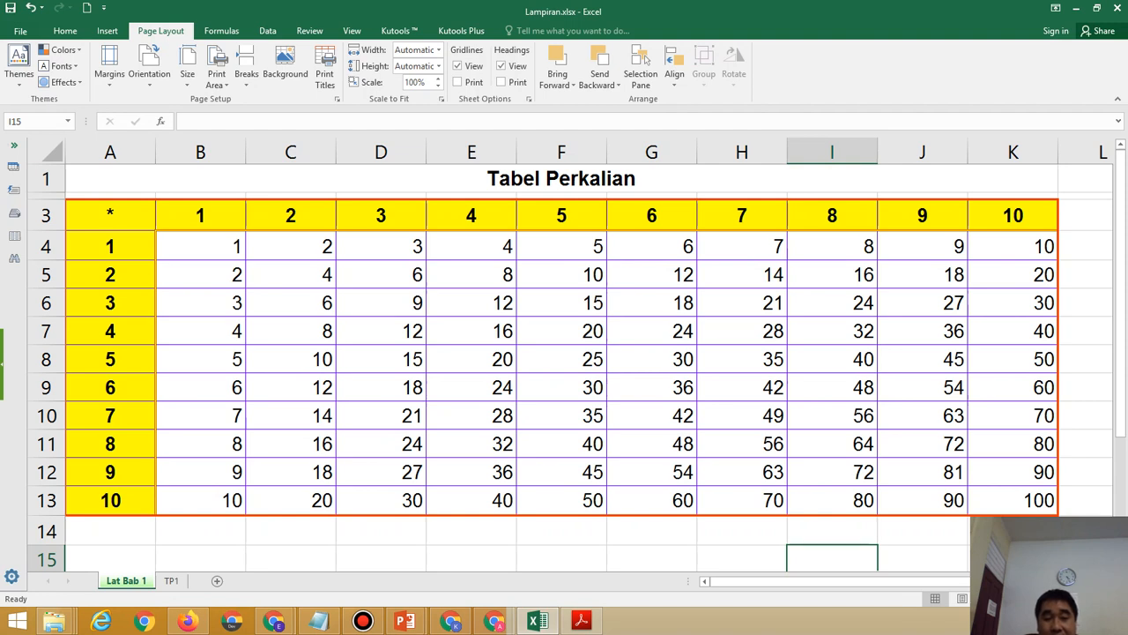
Protect the Lat Bab 1 sheet with a confirmed password, then select title cell A1.
right_click(126, 580)
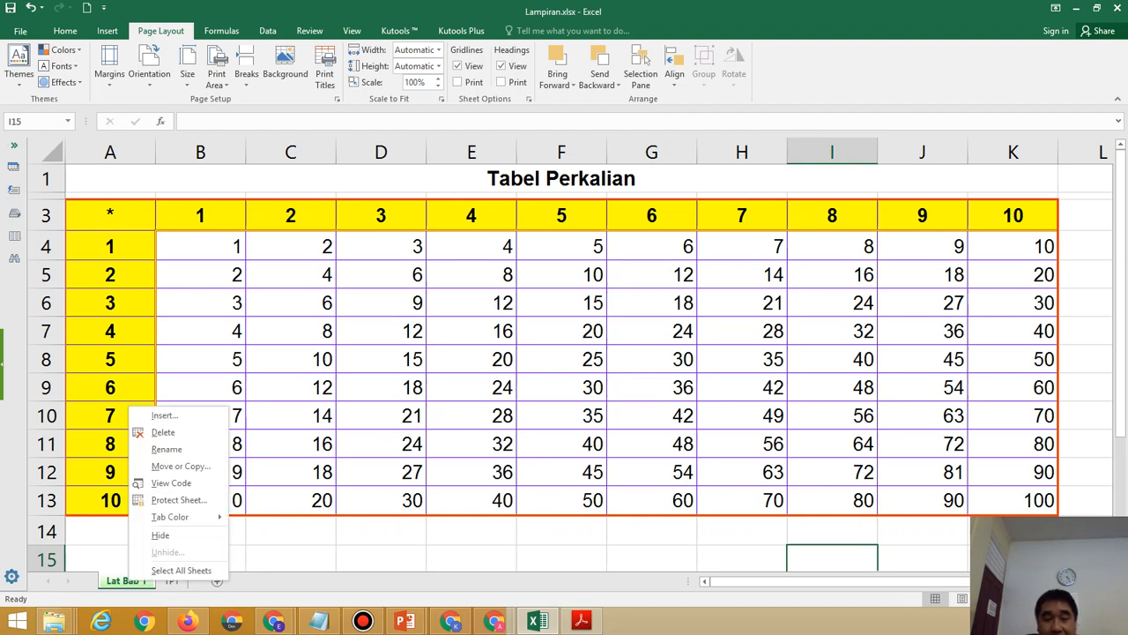
left_click(179, 500)
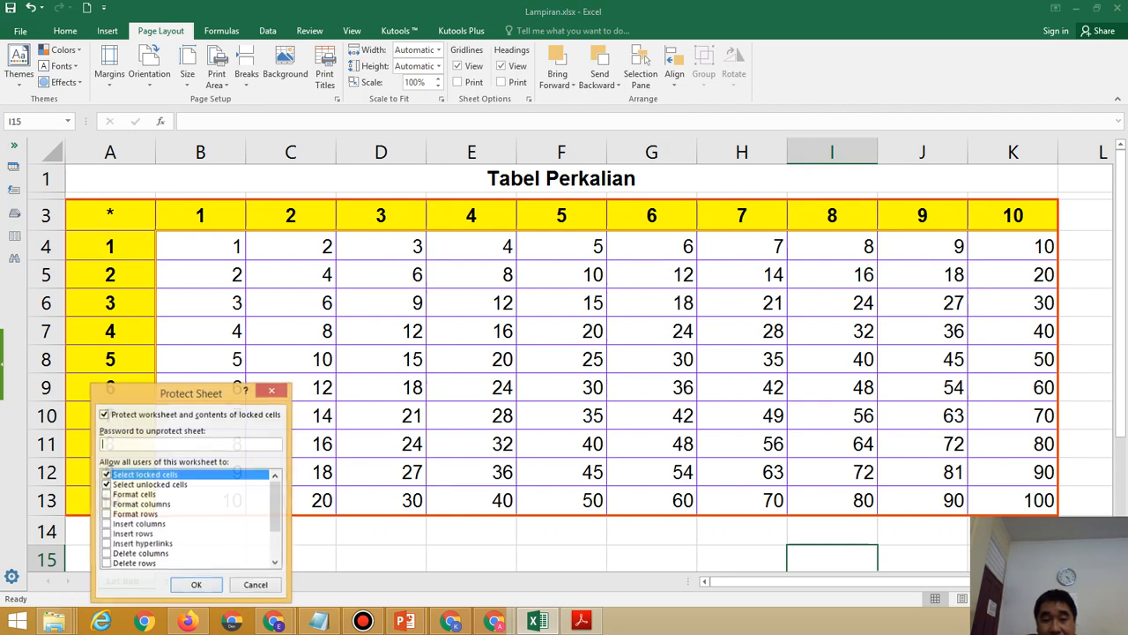
left_click_drag(191, 392, 309, 228)
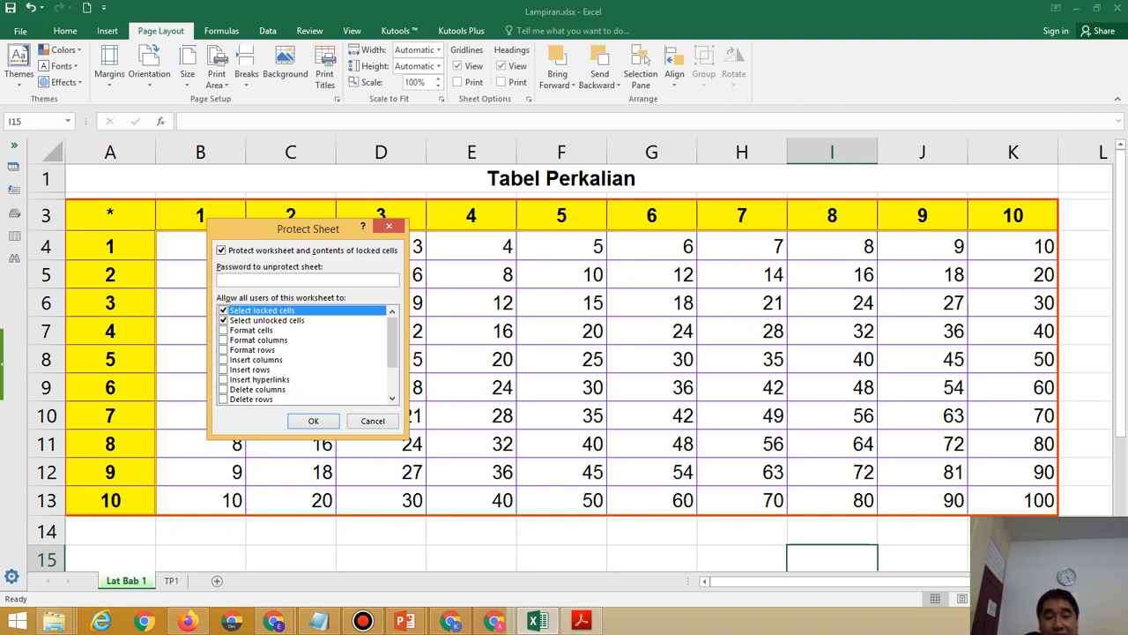
type("123")
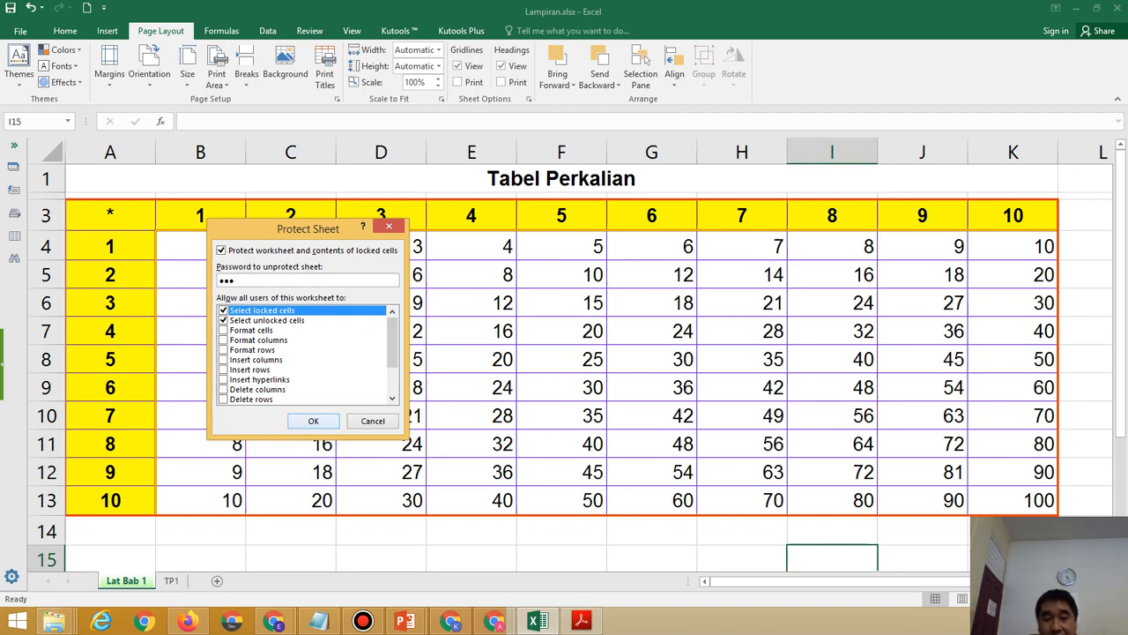
key("Return")
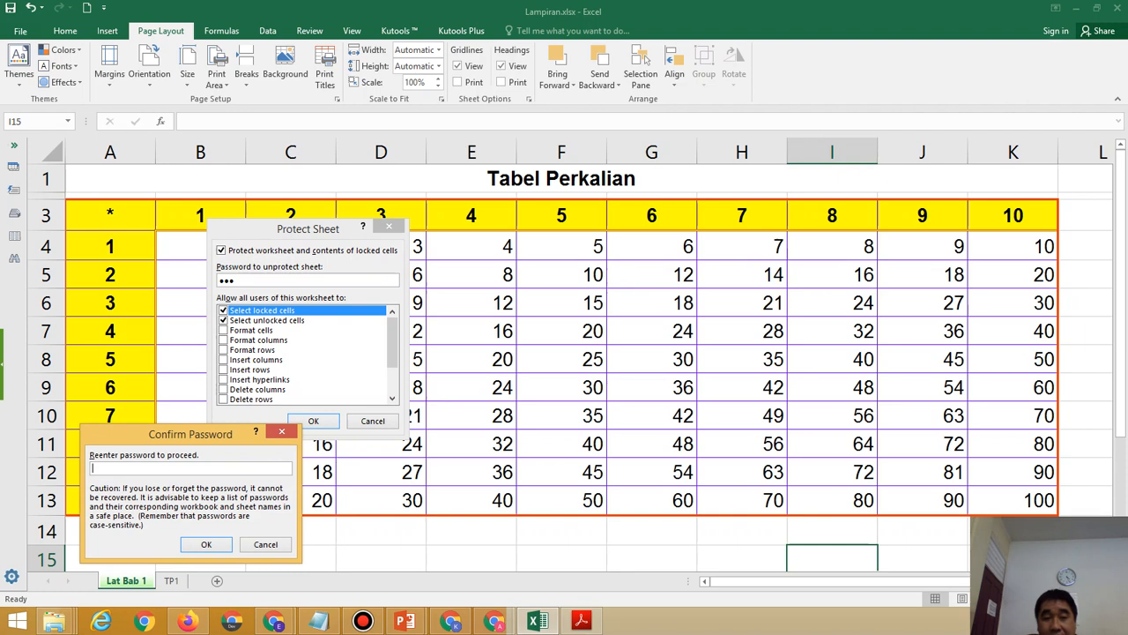
left_click_drag(190, 434, 547, 239)
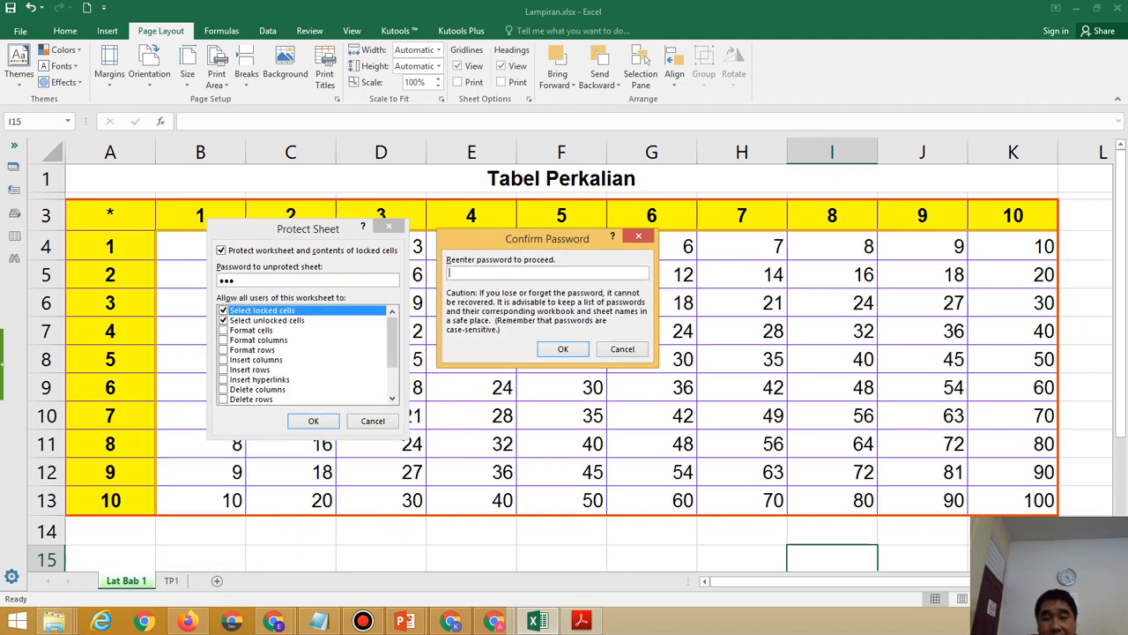
type("123")
key("Return")
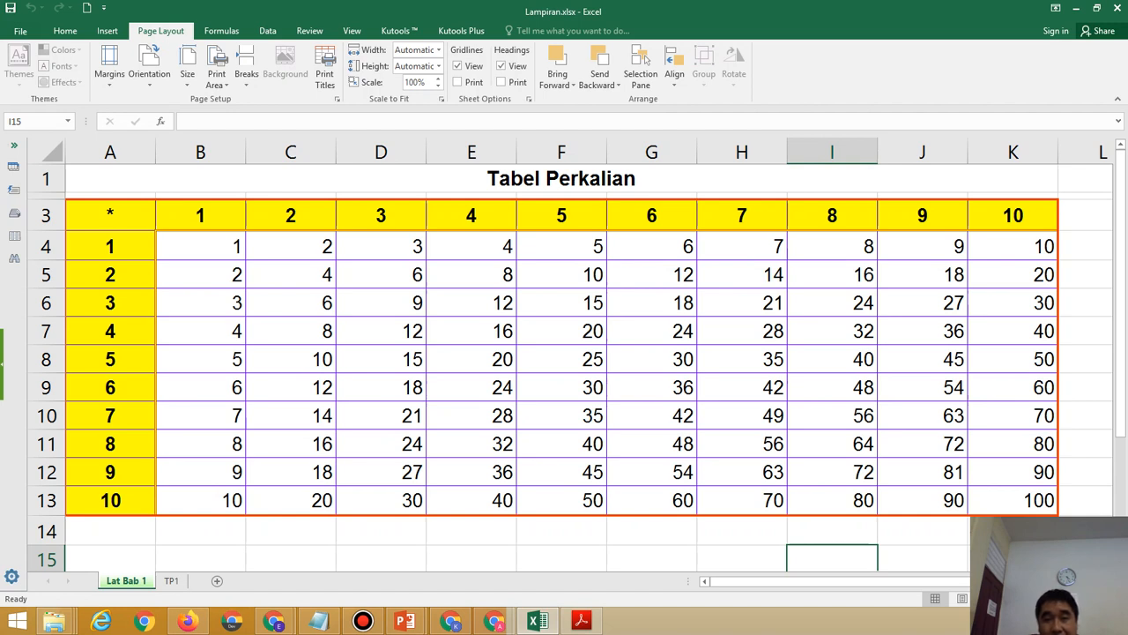
left_click(561, 179)
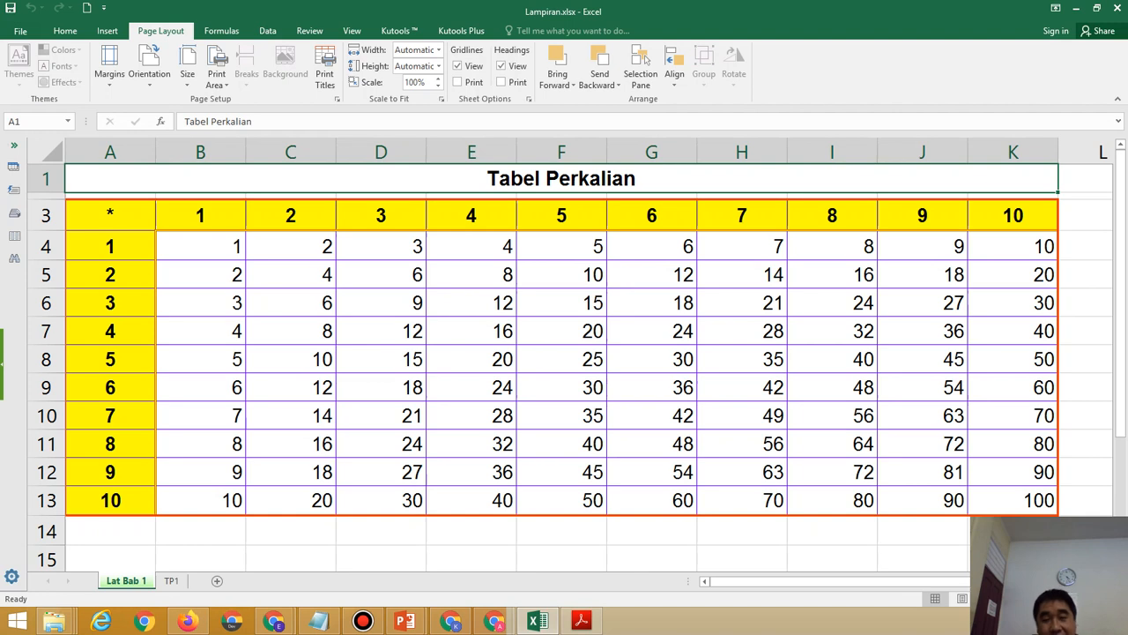
Test protection by deleting the A1 title, dismiss the warning, then begin Unprotect Sheet.
key("Delete")
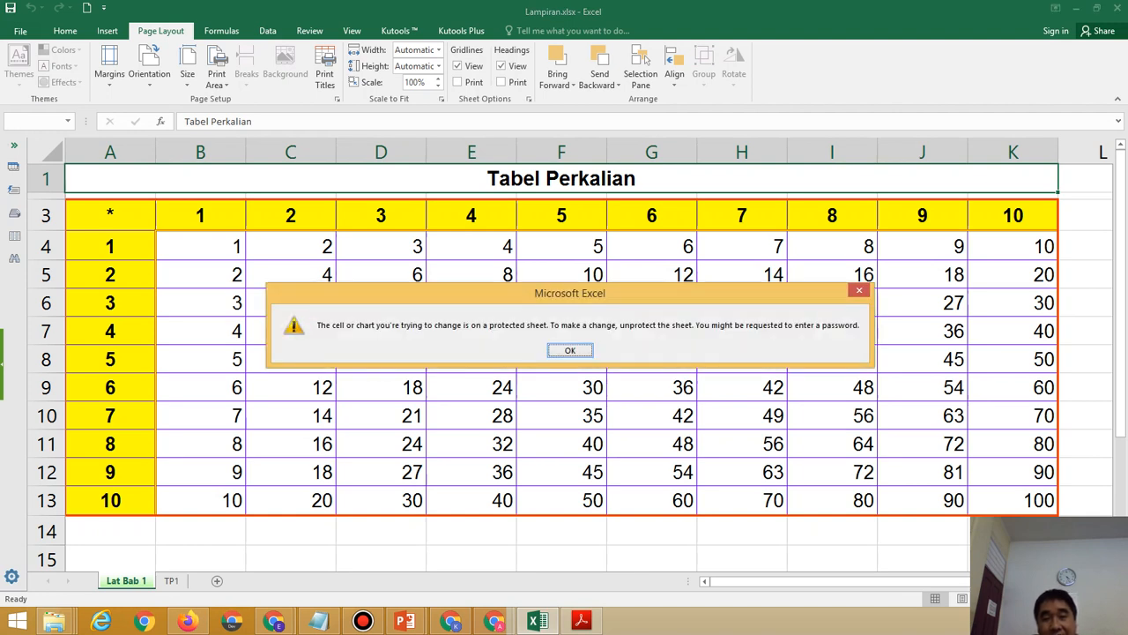
left_click(570, 351)
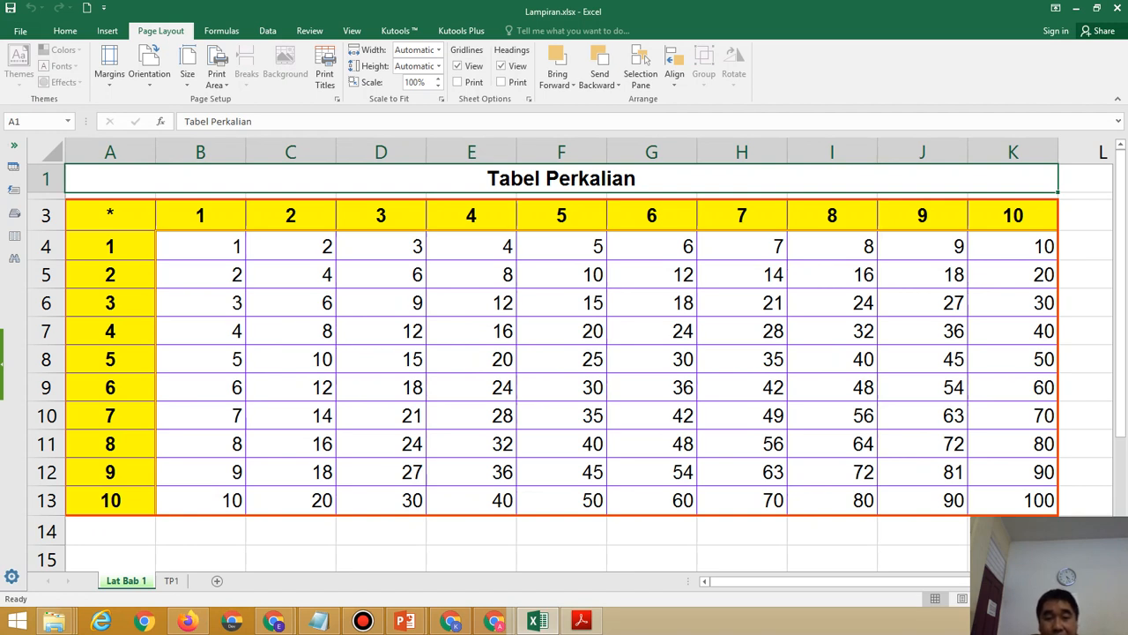
right_click(132, 580)
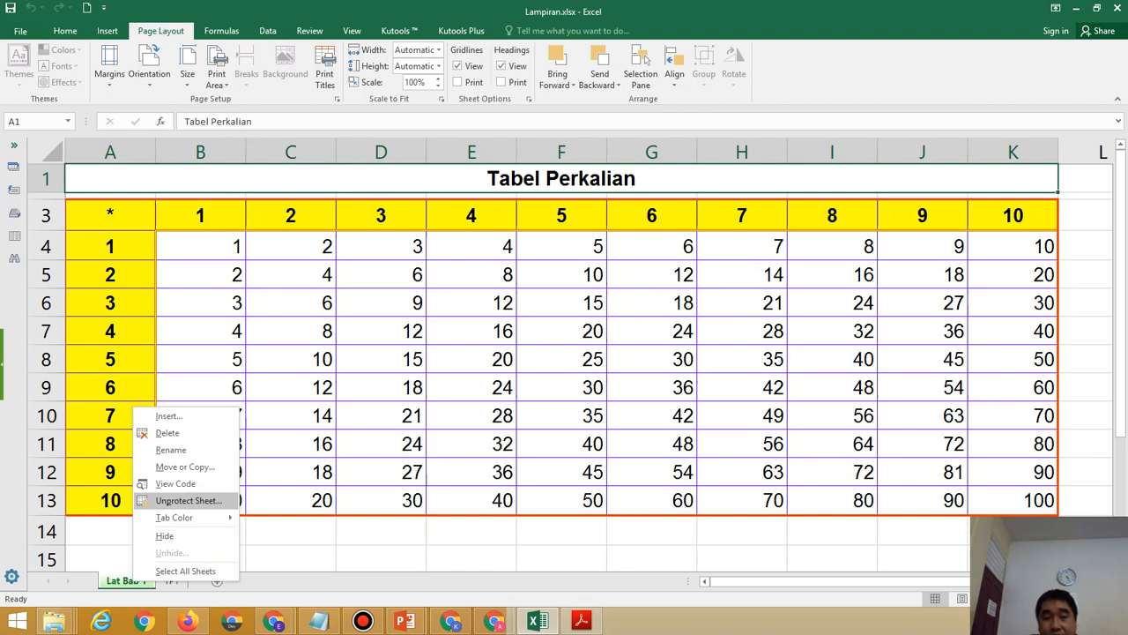
left_click(188, 500)
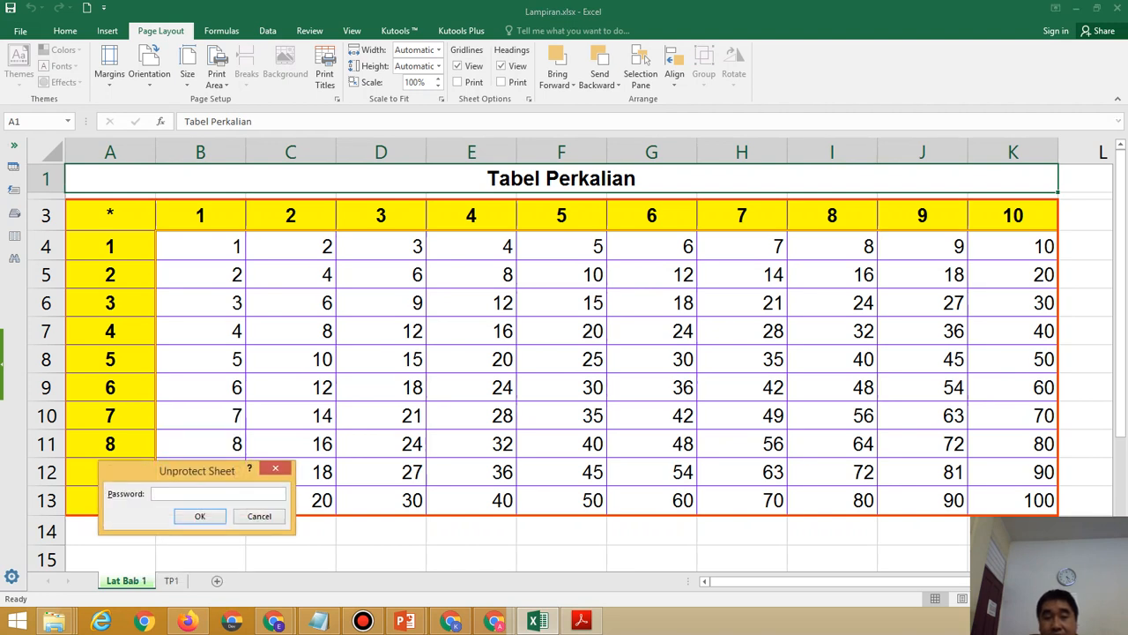
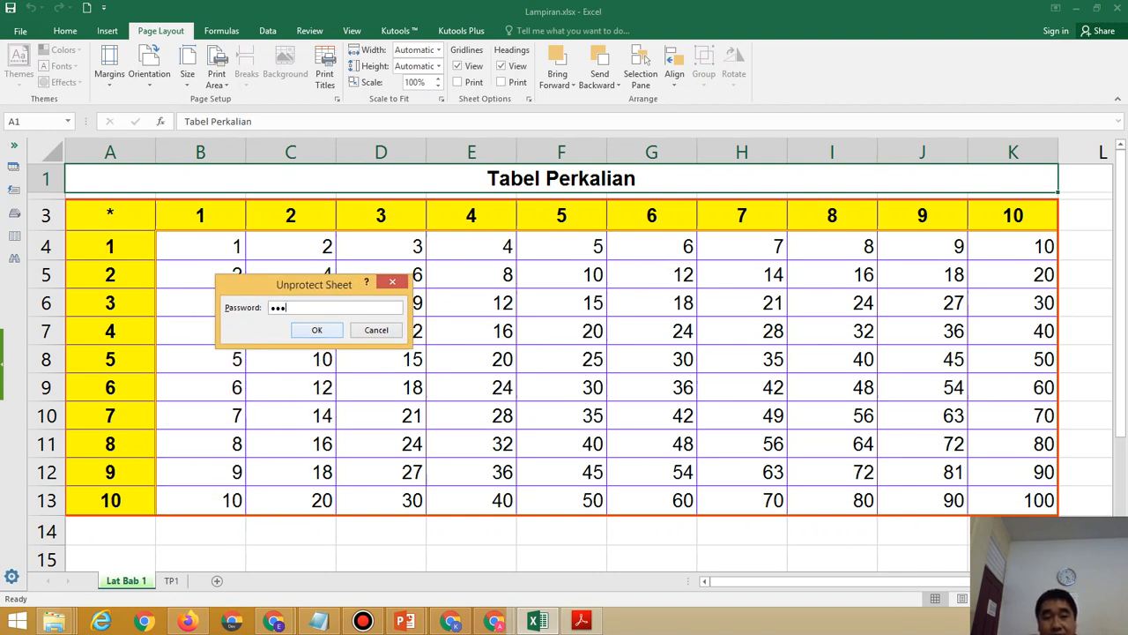
Unprotect Lat Bab 1, test typing Y in F15 and clear it, then bring up the PDF instructions.
key("Return")
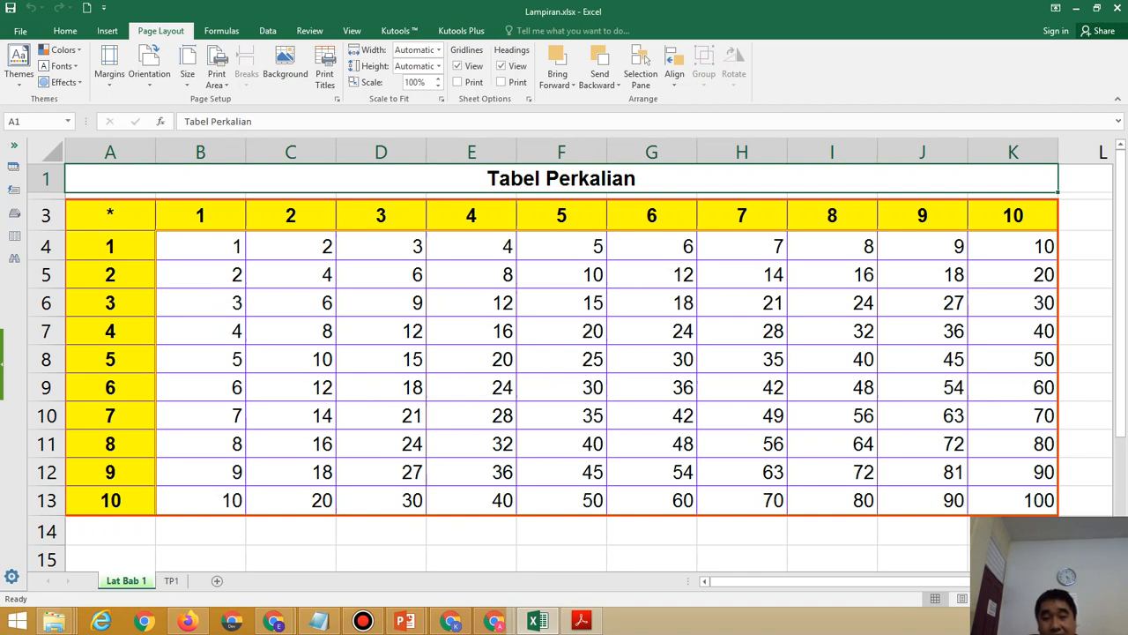
left_click(562, 557)
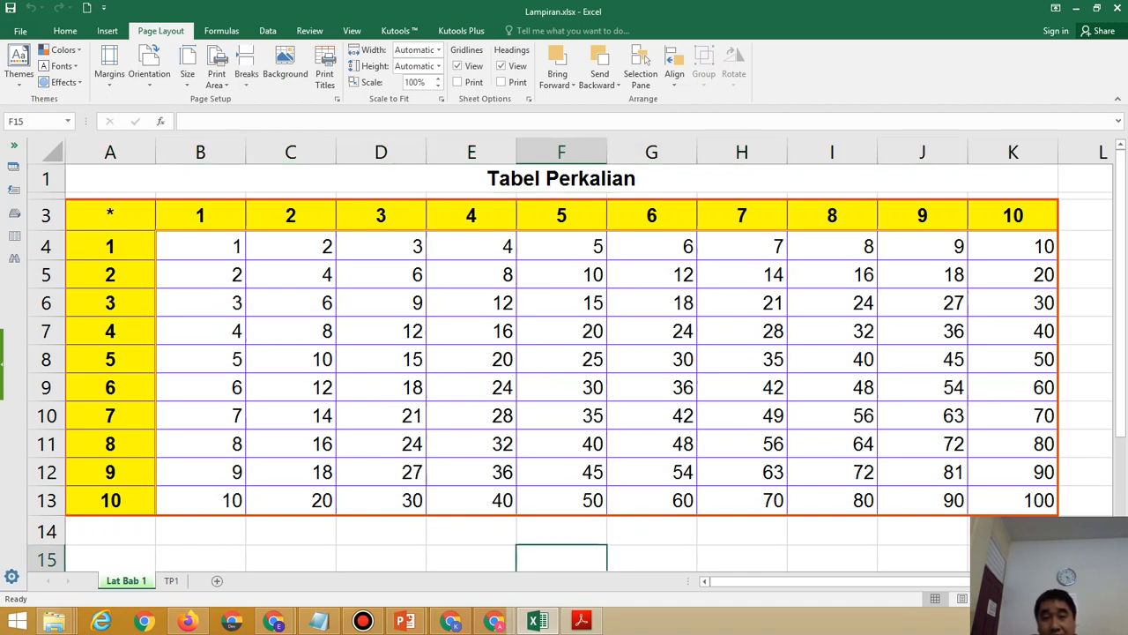
type("Y")
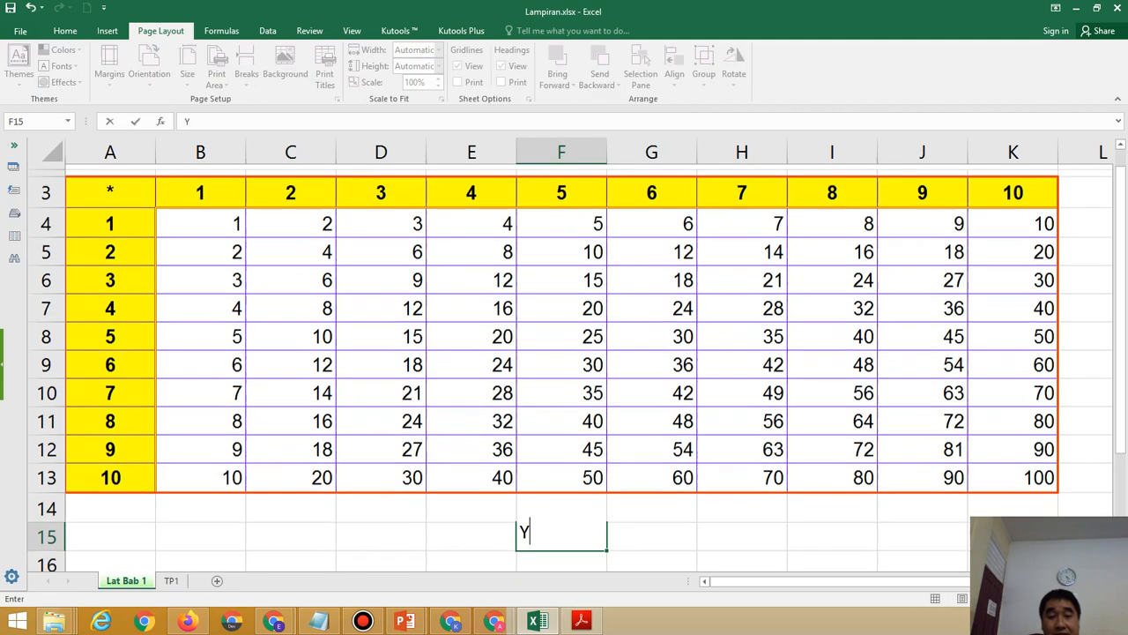
key("BackSpace")
key("Return")
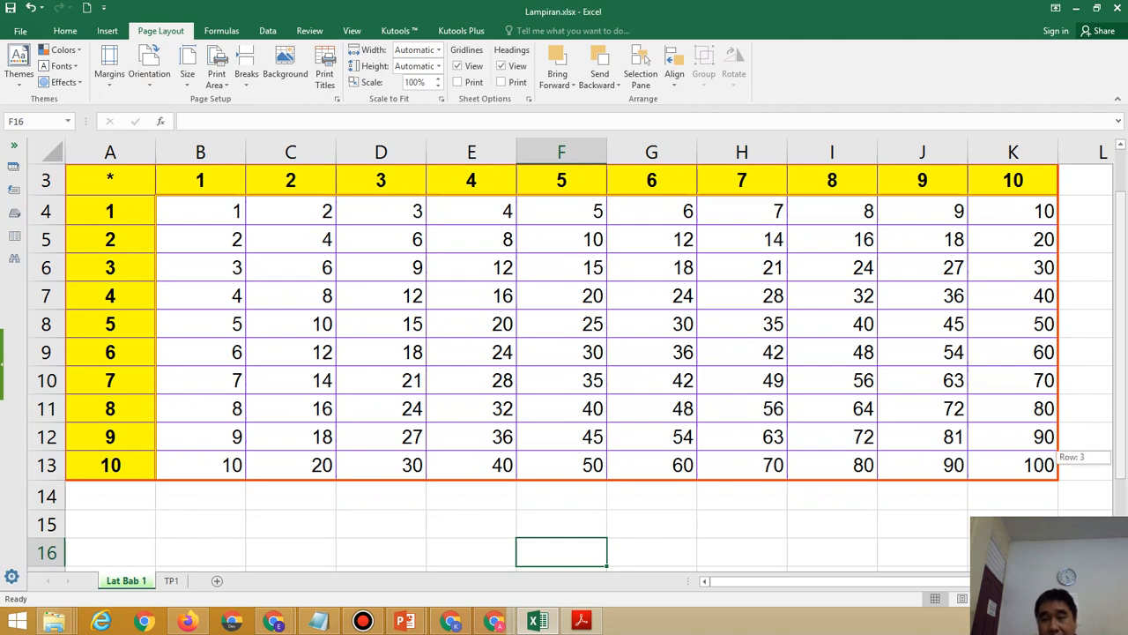
scroll(564, 352, "up", 1)
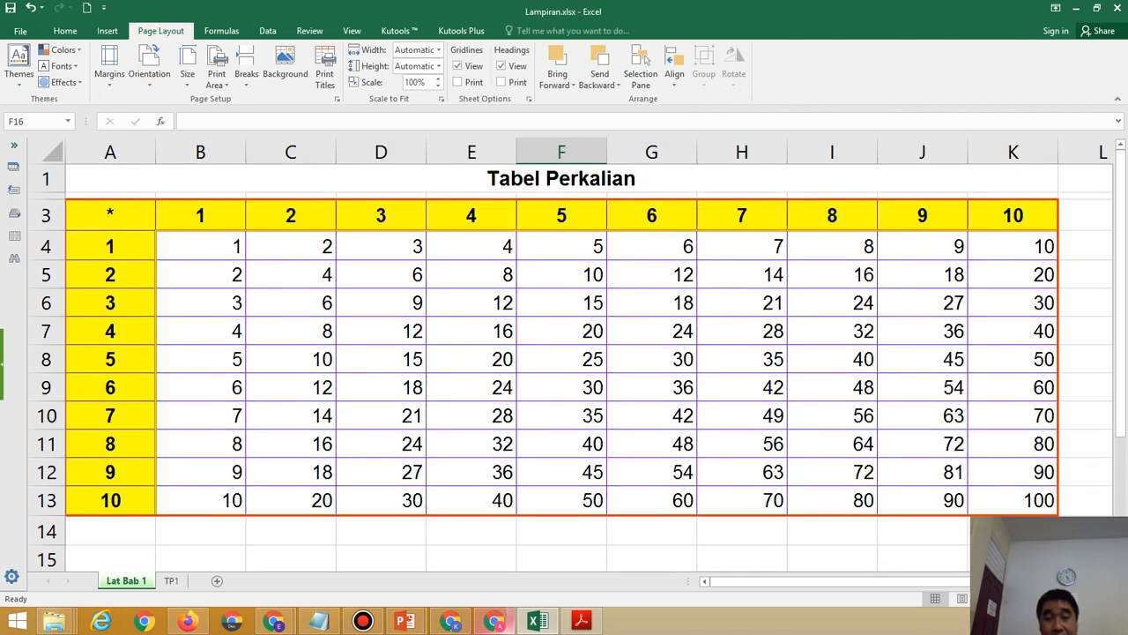
left_click(581, 620)
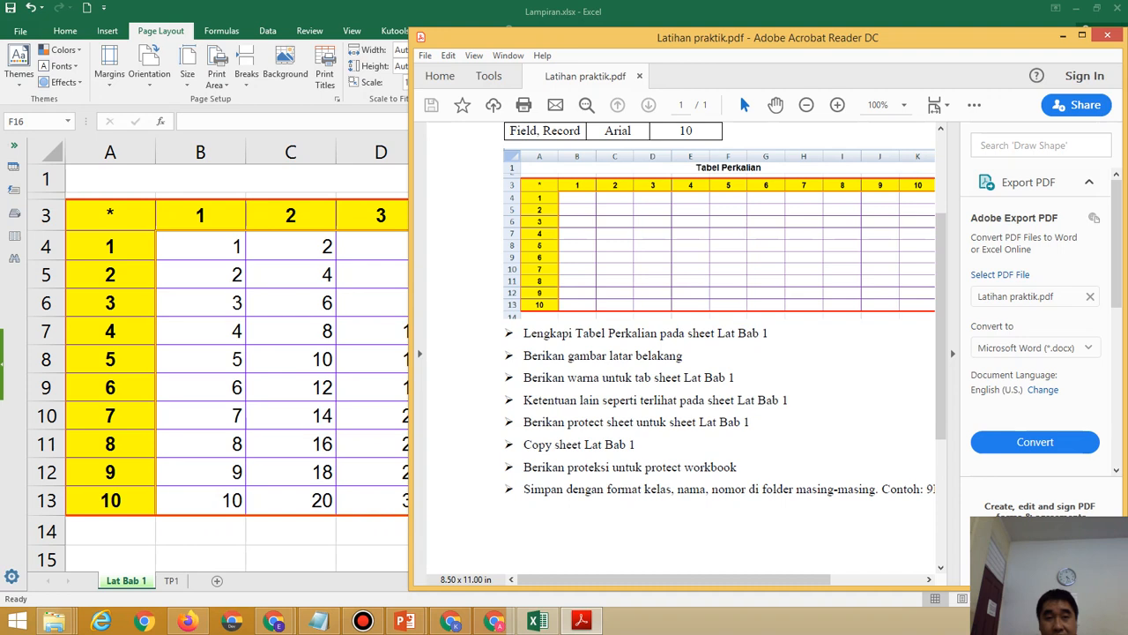
Copy Lat Bab 1 into a new sheet Lat Bab 1 (2), then return to the PDF.
key("alt+Tab")
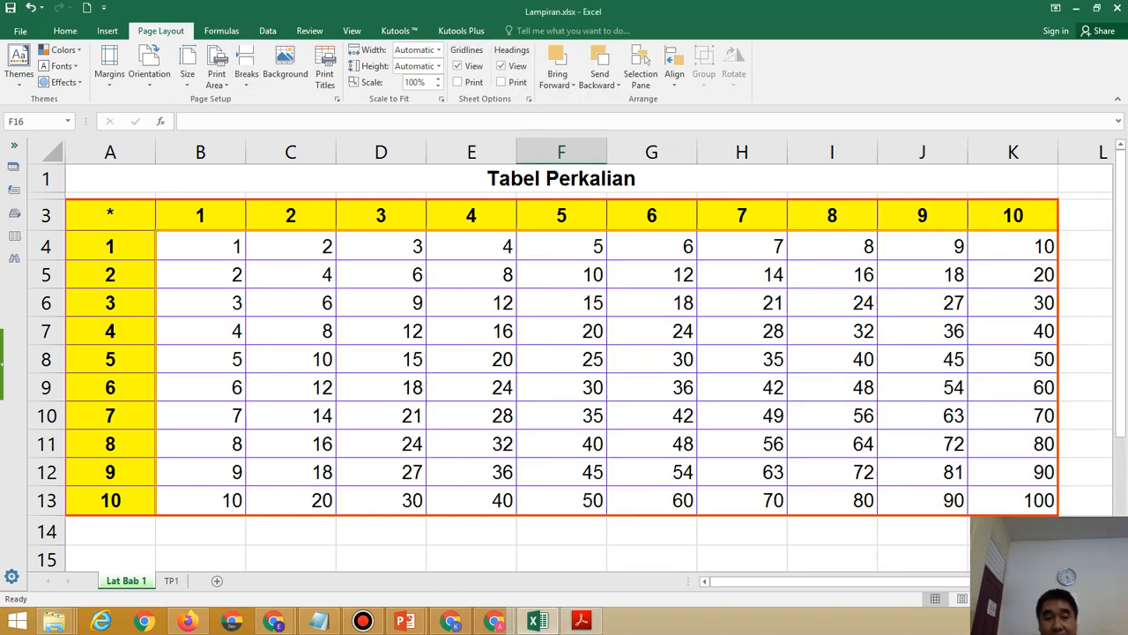
right_click(123, 580)
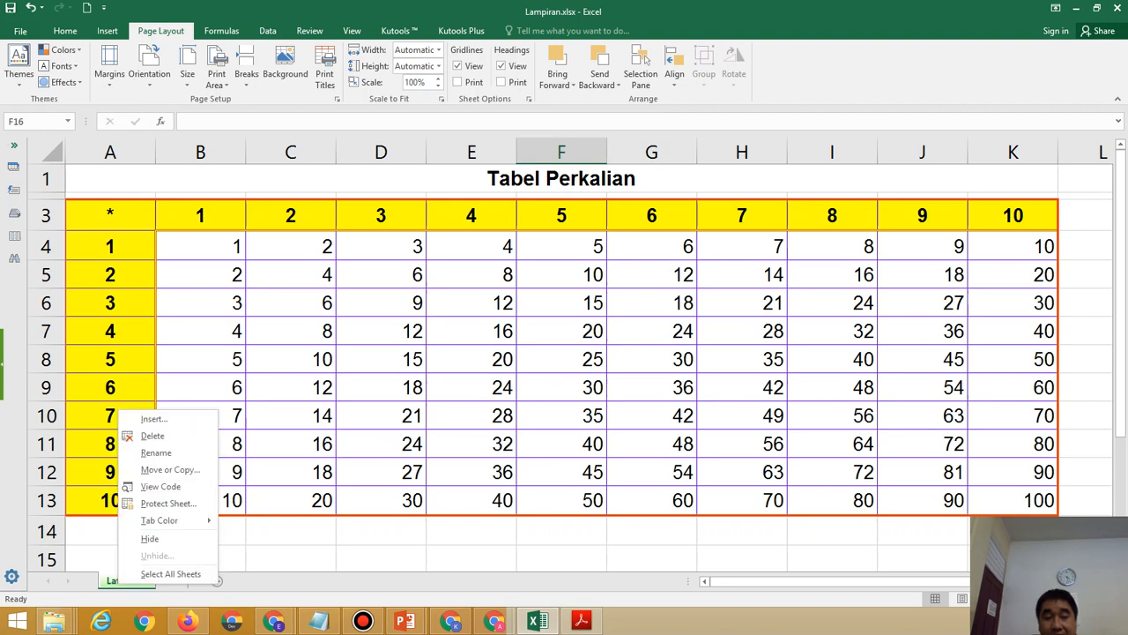
left_click(169, 469)
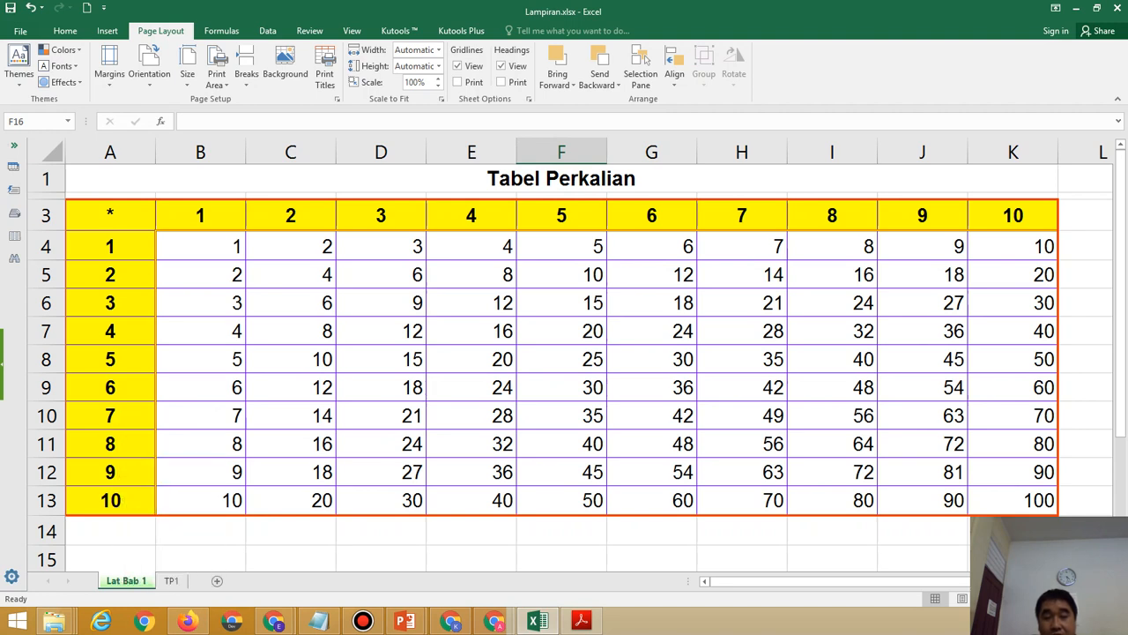
left_click_drag(188, 373, 512, 171)
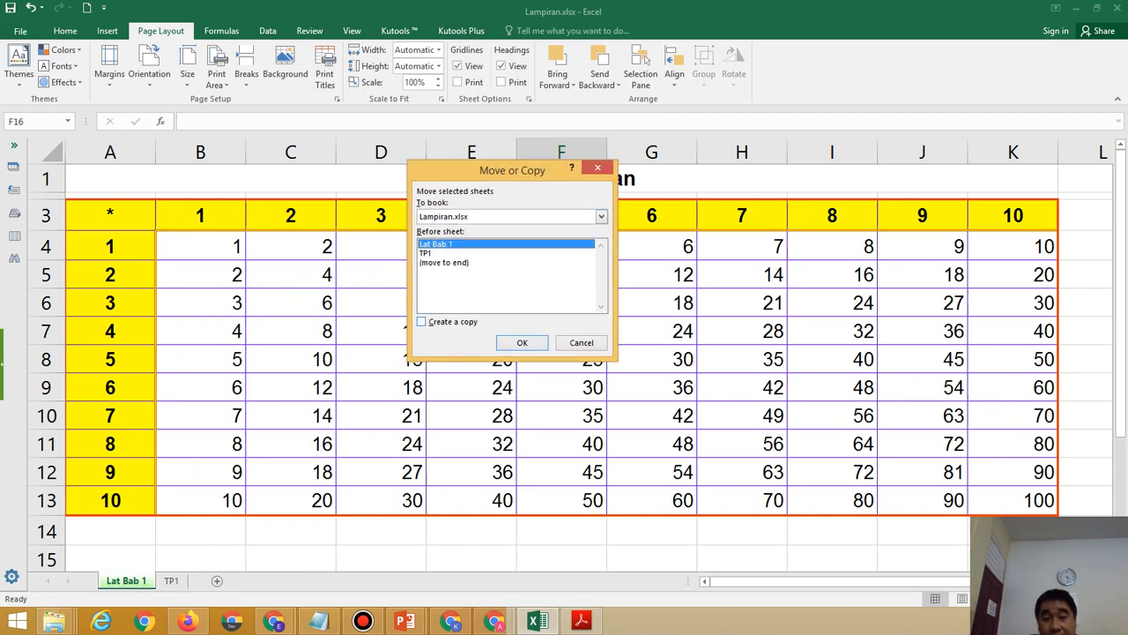
left_click(421, 322)
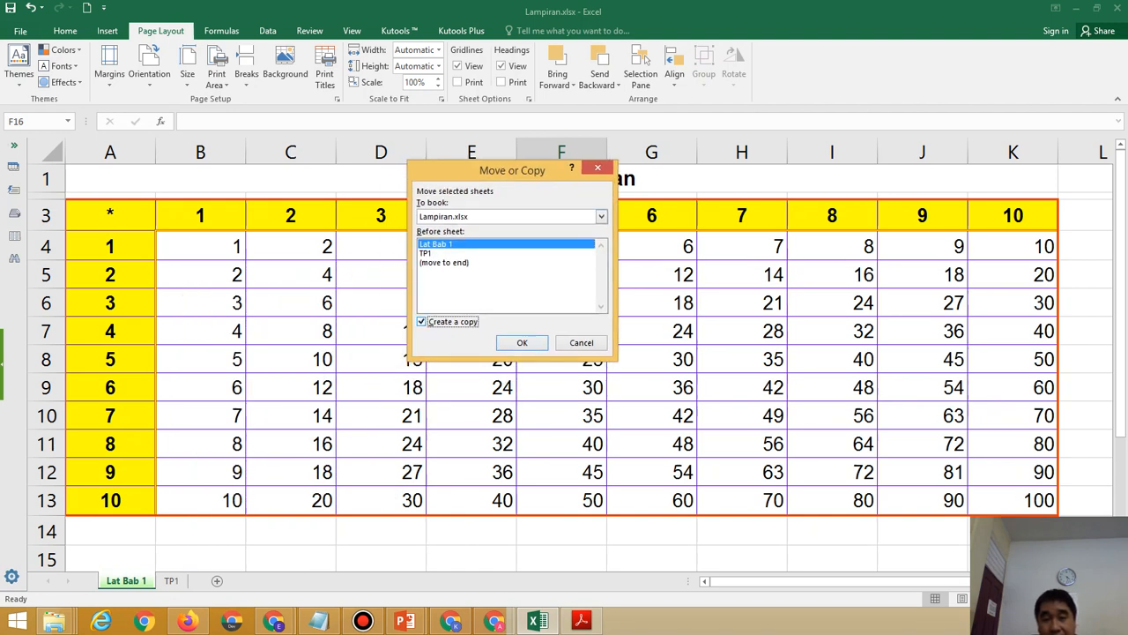
key("Return")
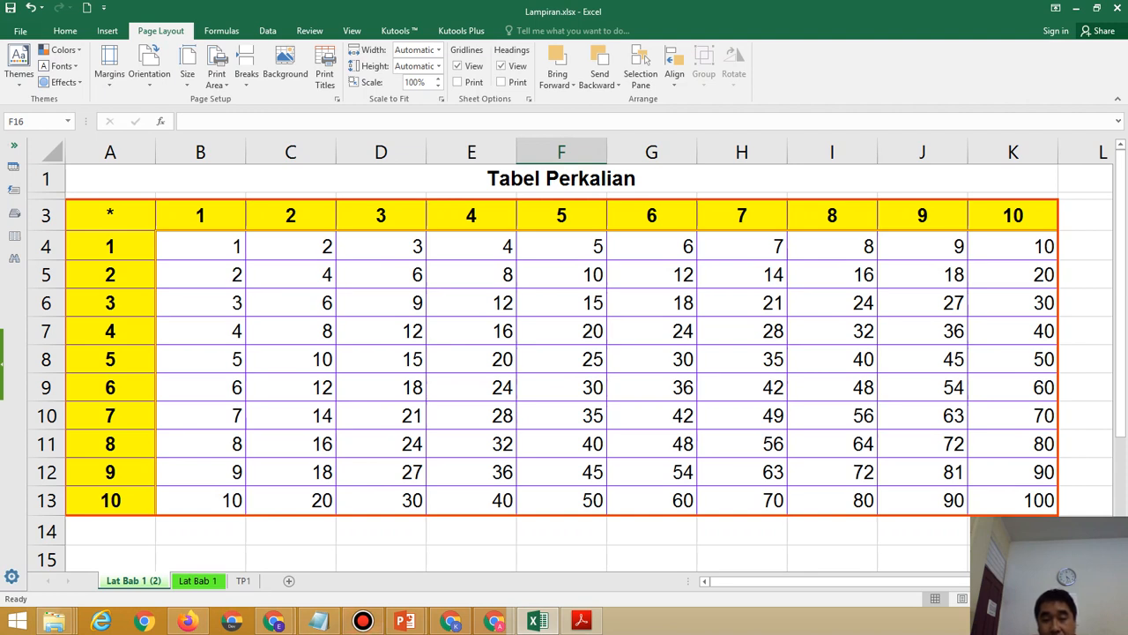
left_click(581, 621)
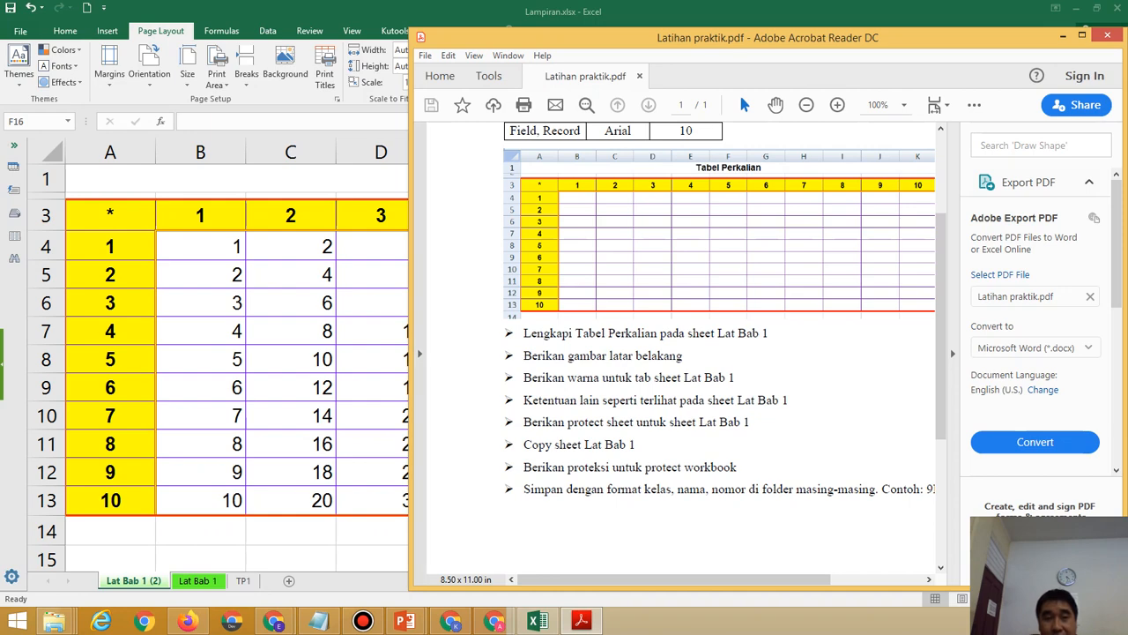
Lock the workbook structure via Review > Protect Workbook, entering and confirming a password.
key("alt+Tab")
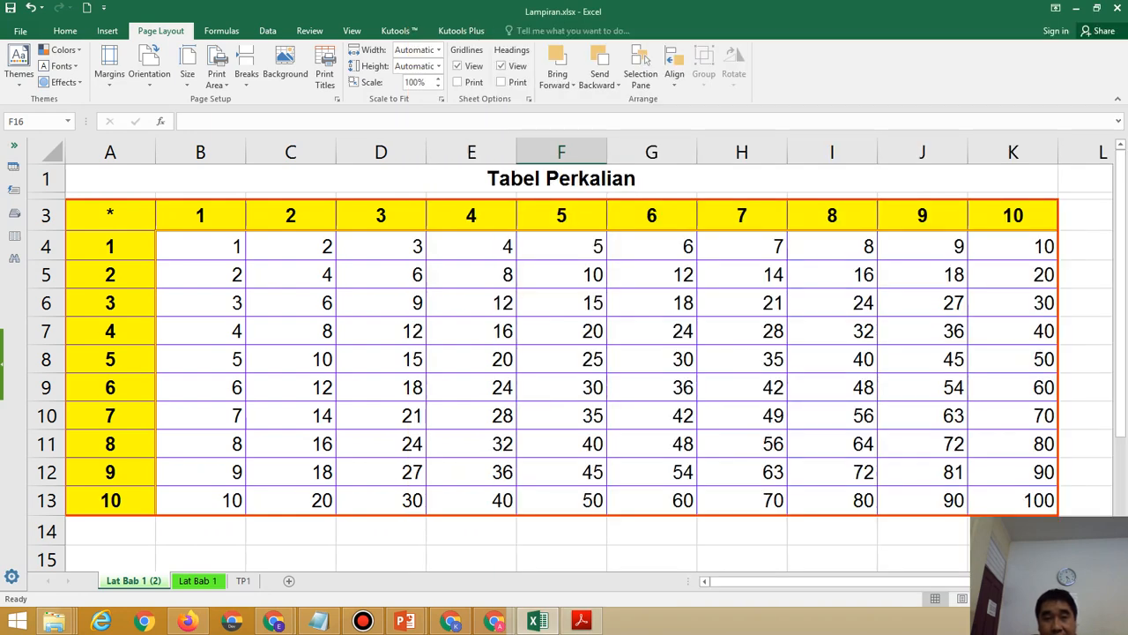
left_click(352, 31)
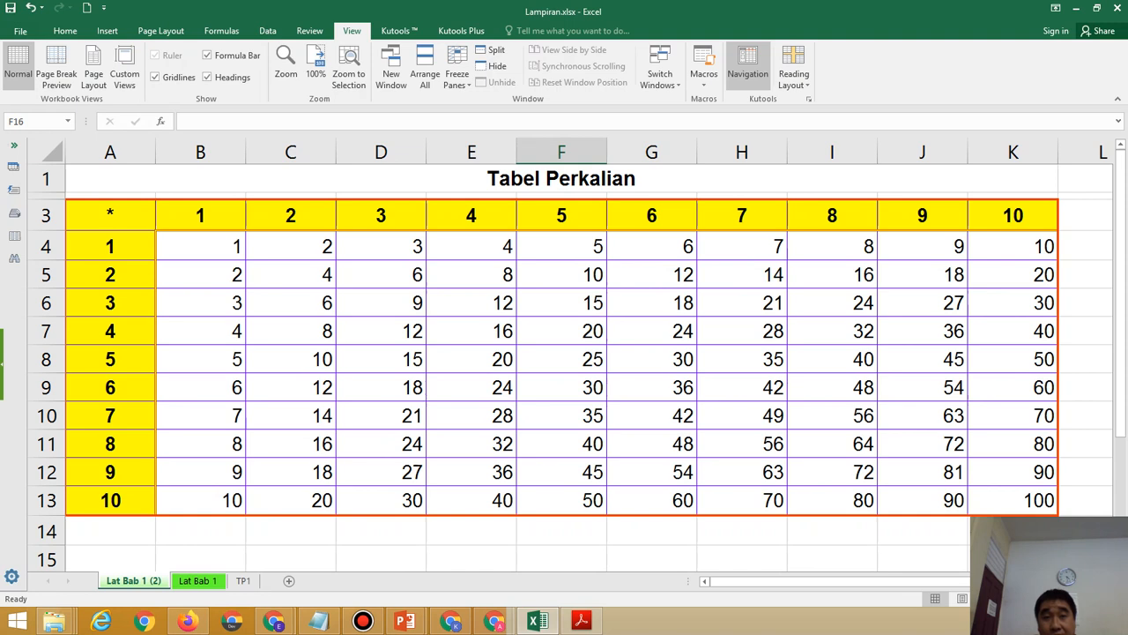
left_click(309, 31)
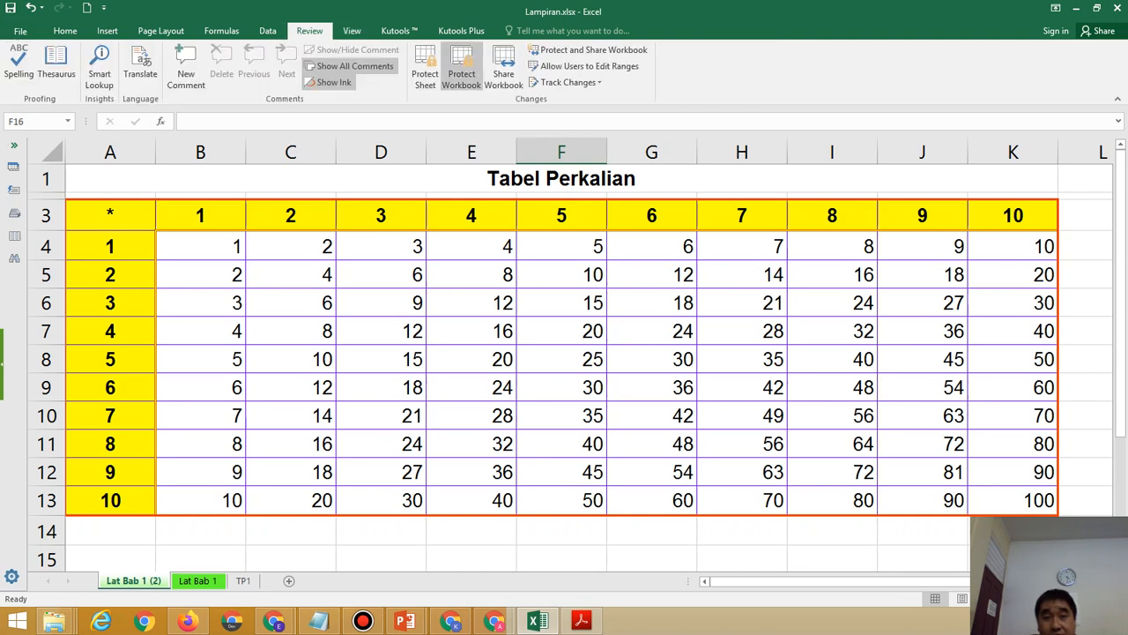
left_click(461, 67)
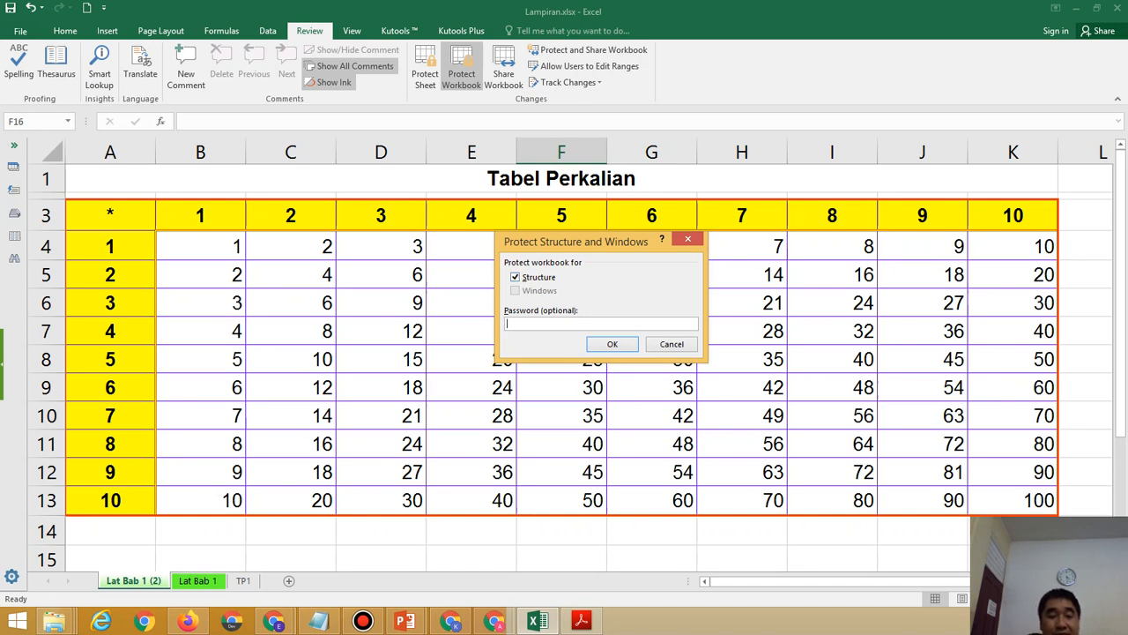
type("23")
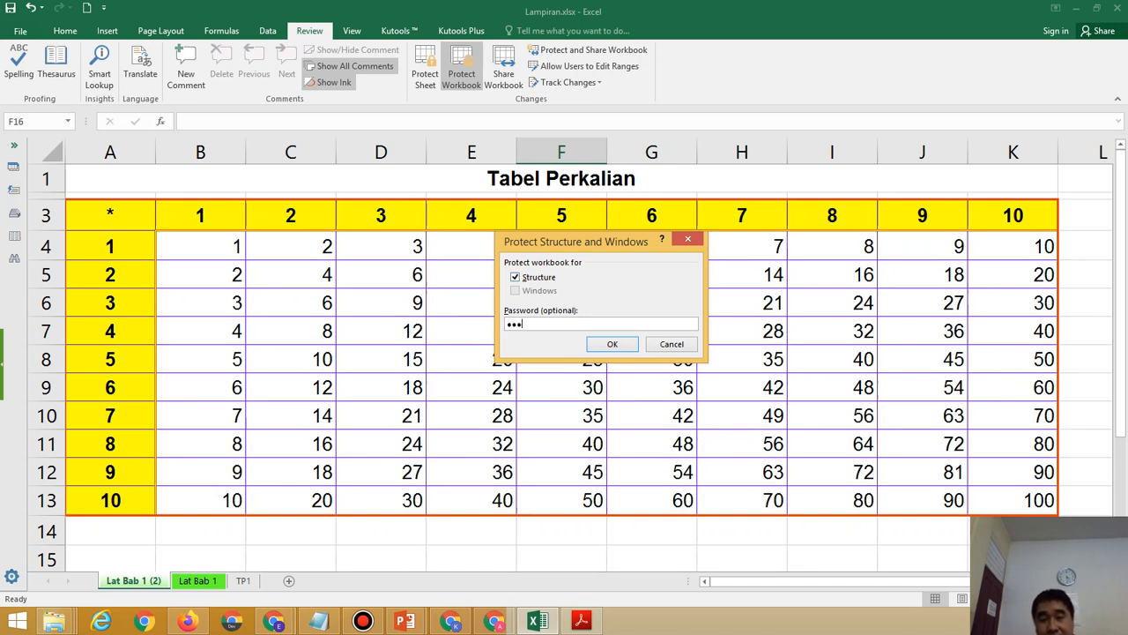
key("Return")
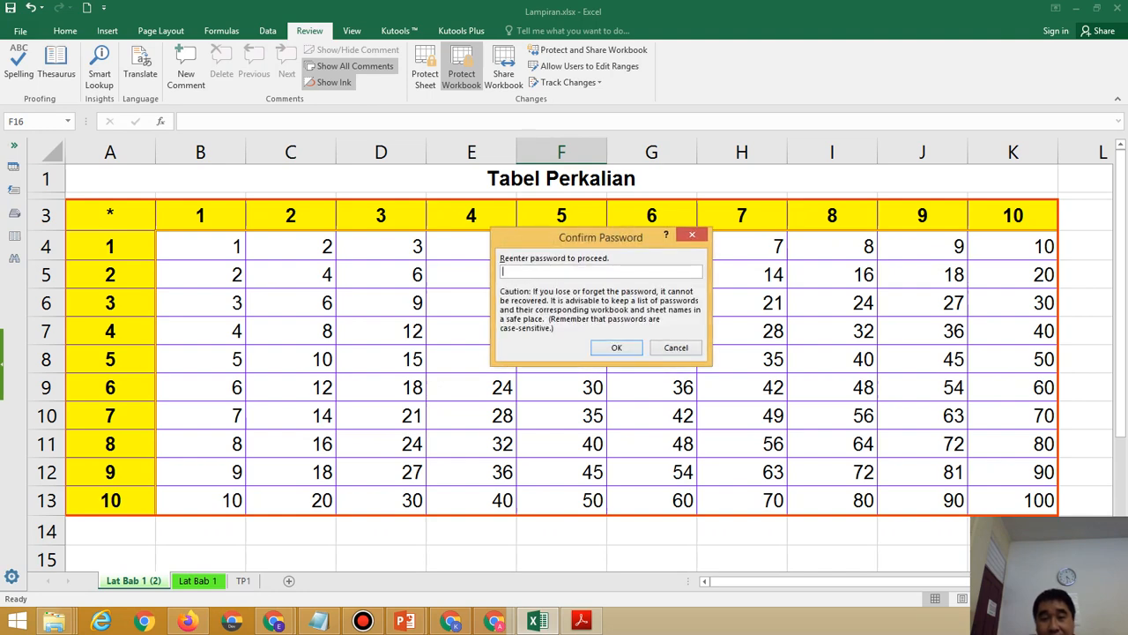
left_click_drag(600, 237, 828, 224)
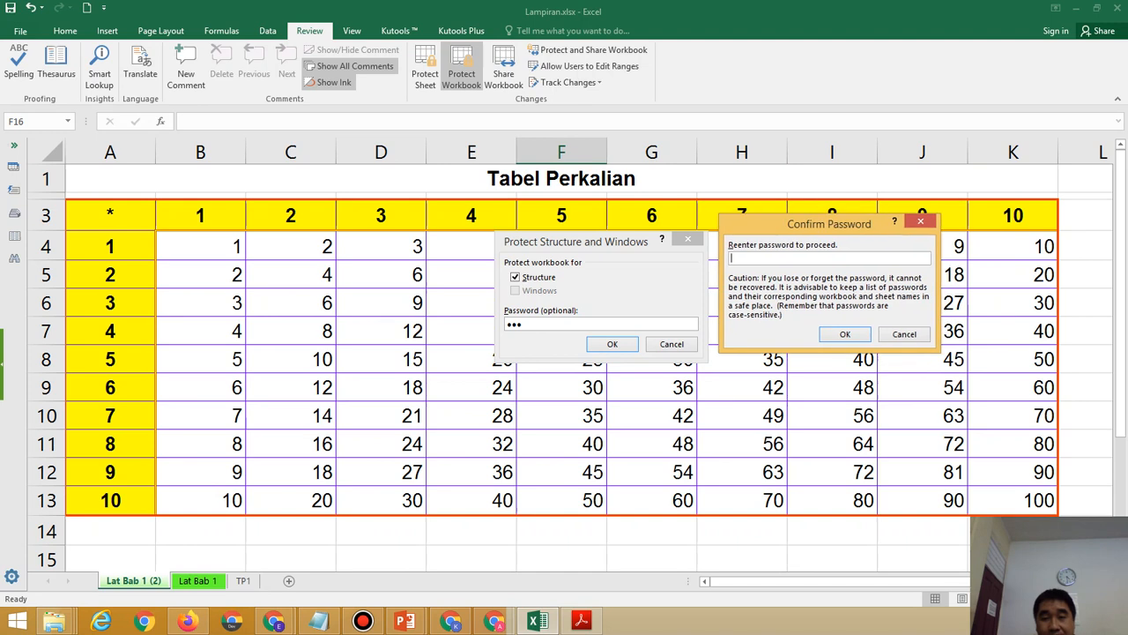
type("123")
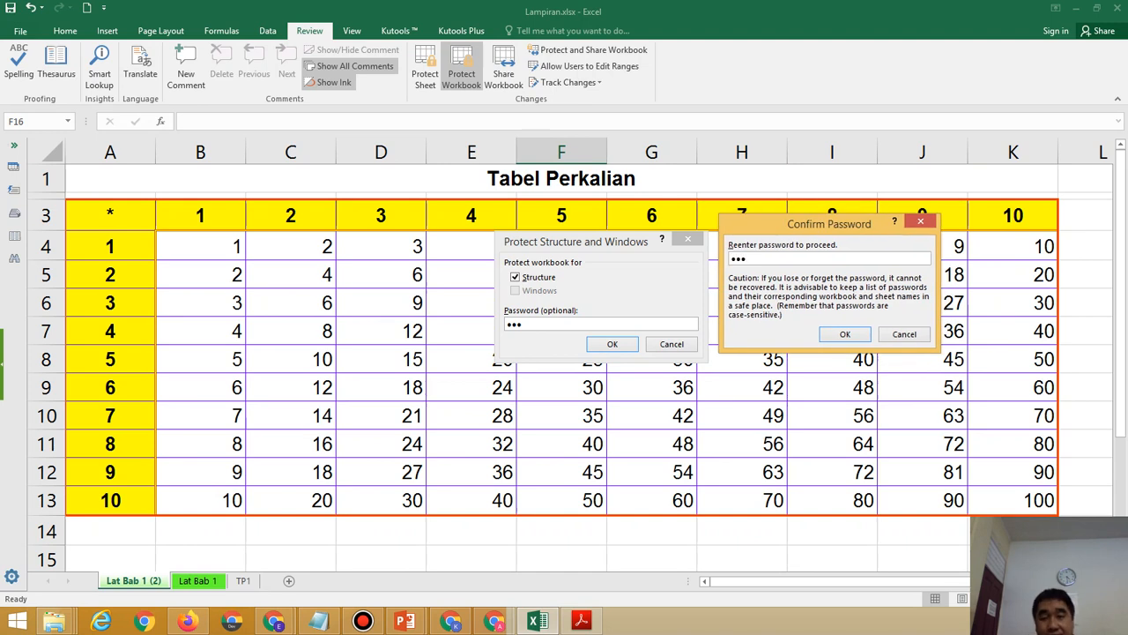
left_click(845, 334)
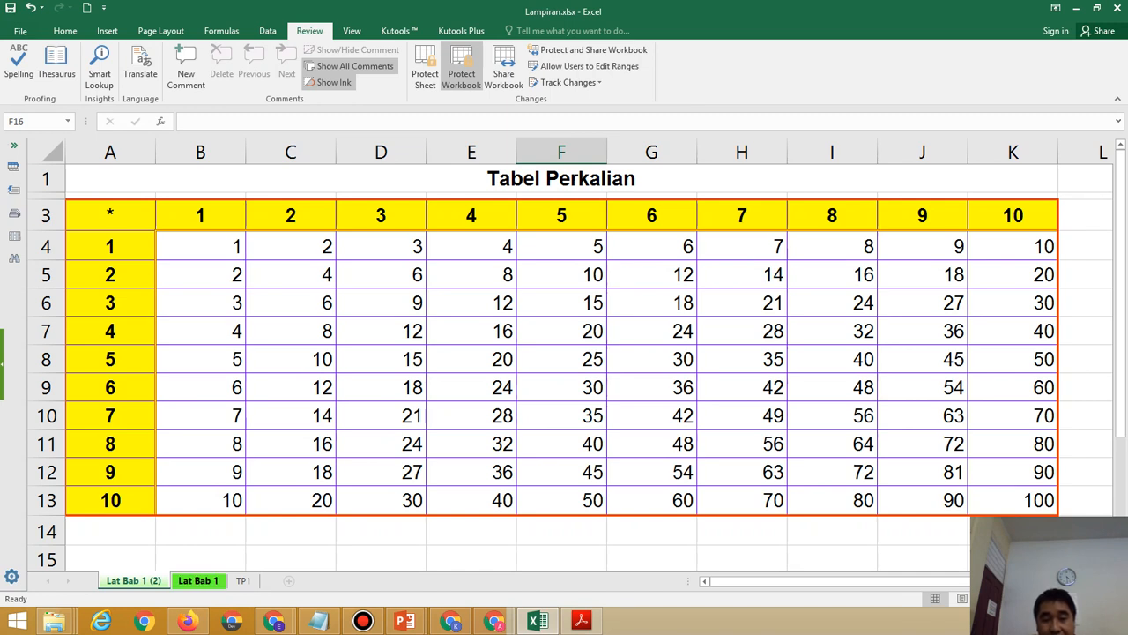
Check that the sheet tab options for Lat Bab 1 and Lat Bab 1 (2) are greyed out.
right_click(201, 580)
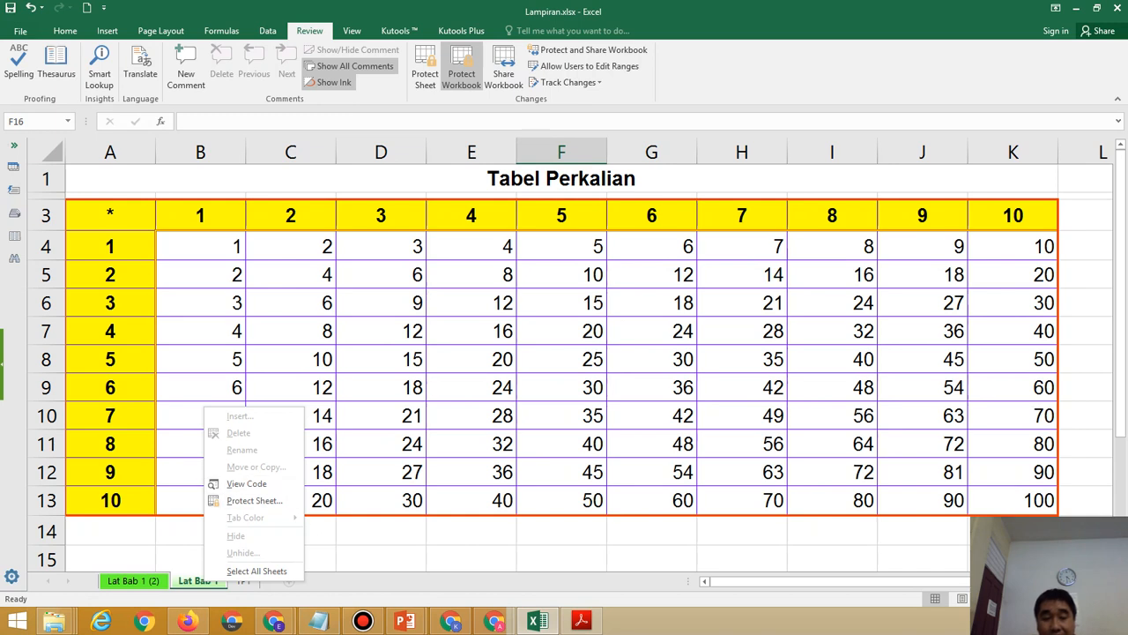
right_click(125, 580)
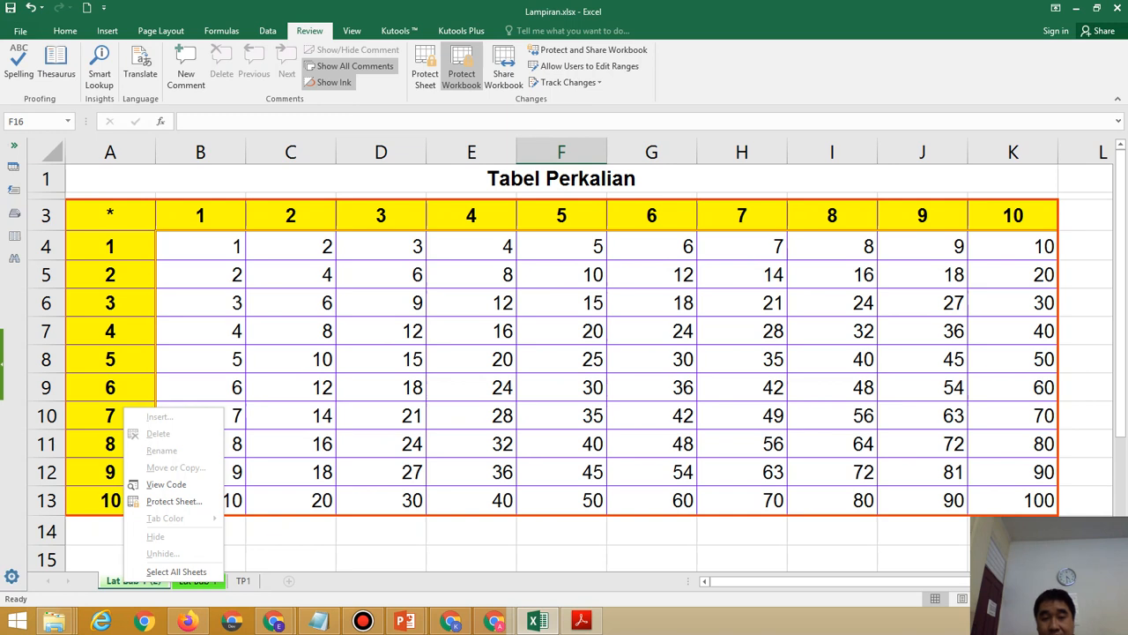
key("Escape")
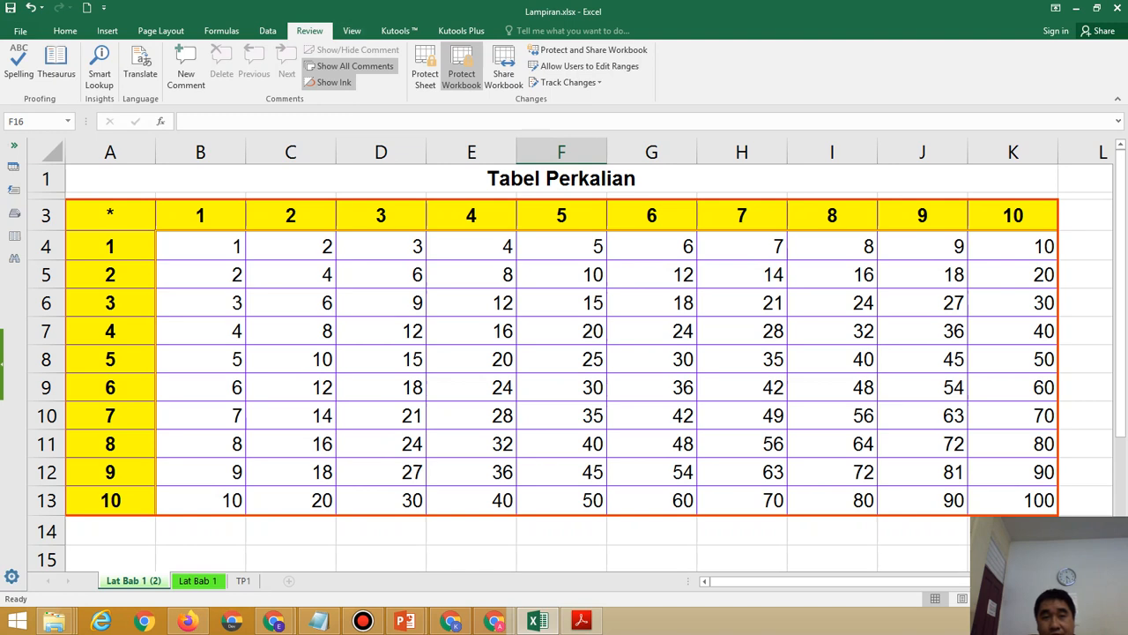
Remove workbook protection with the password and confirm the Lat Bab 1 tab options are back.
left_click(461, 66)
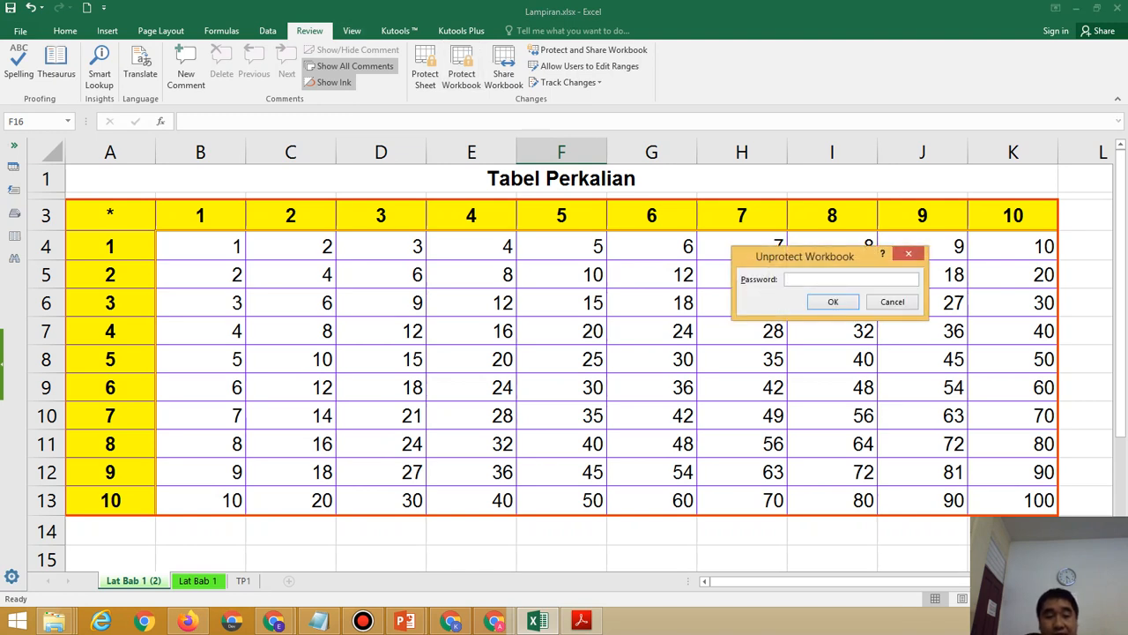
type("•••")
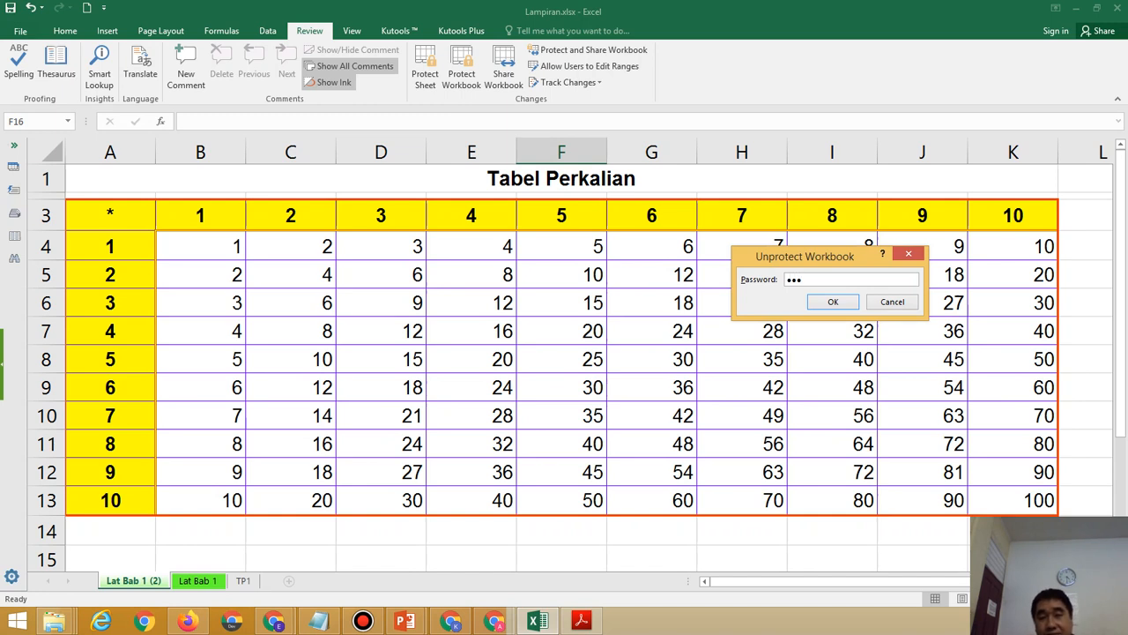
key("Return")
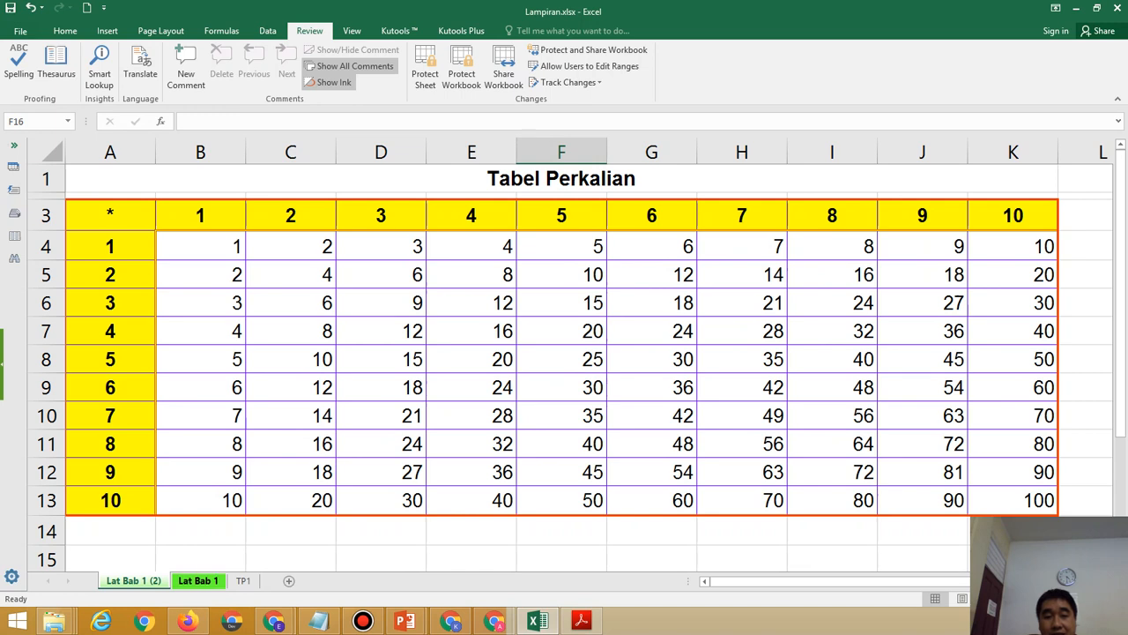
right_click(188, 580)
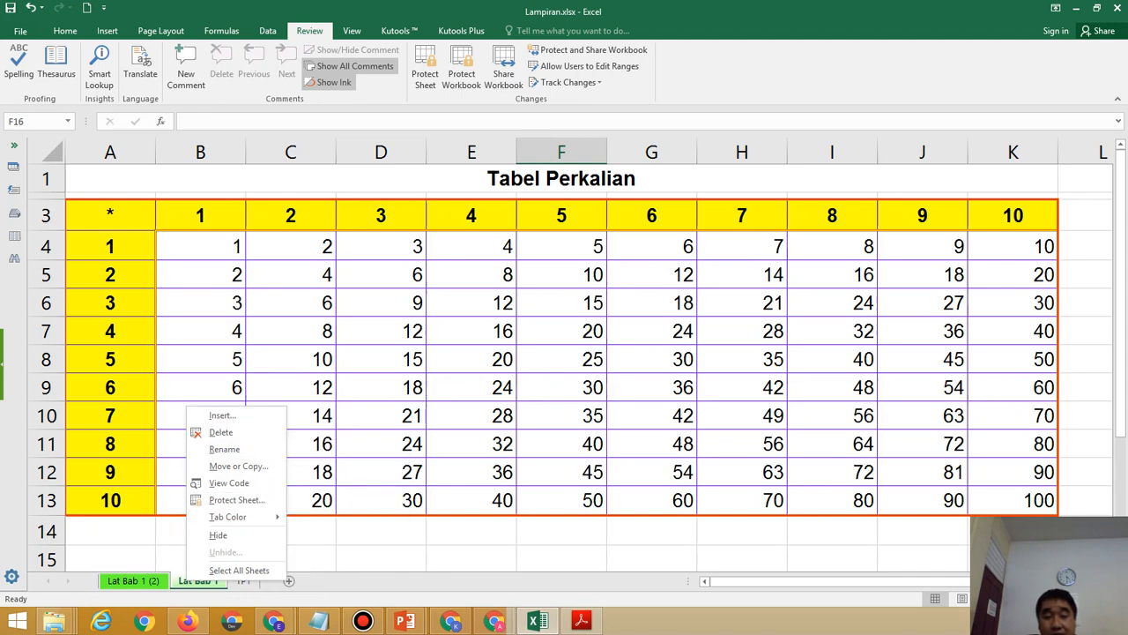
Colour the Lat Bab 1 (2) tab purple, then glance at the PDF task list and minimize it.
right_click(124, 581)
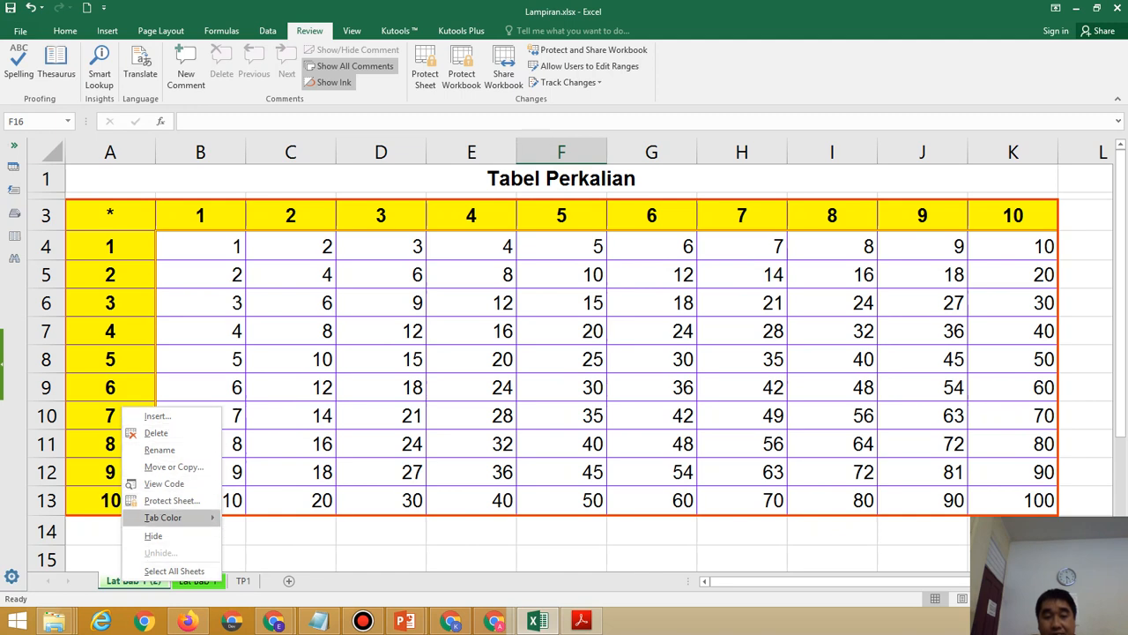
mouse_move(163, 517)
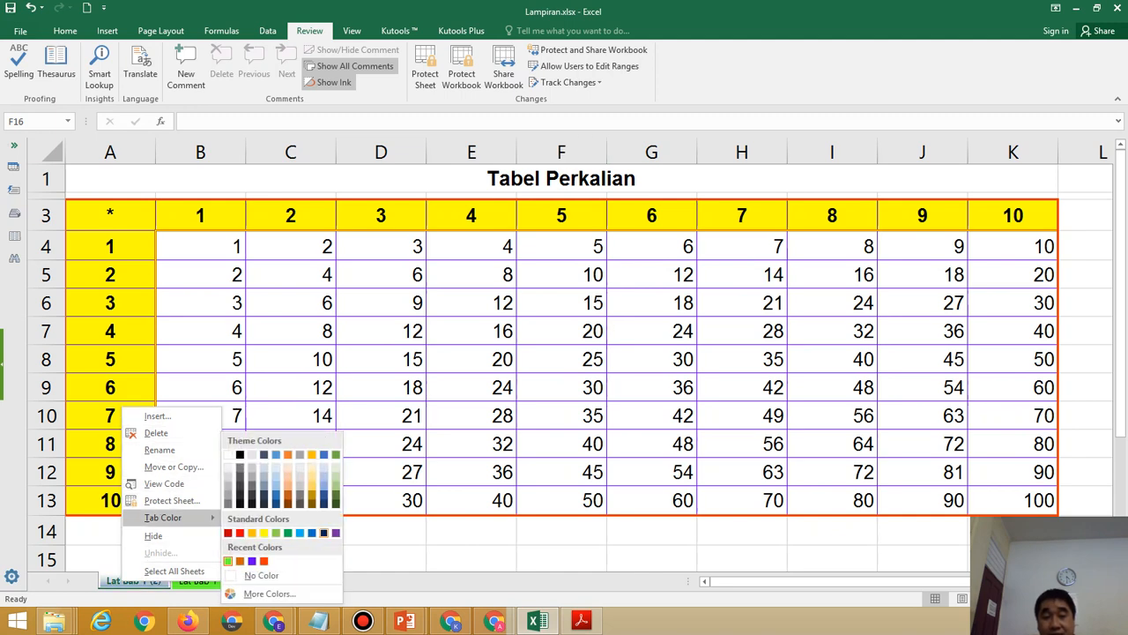
left_click(336, 533)
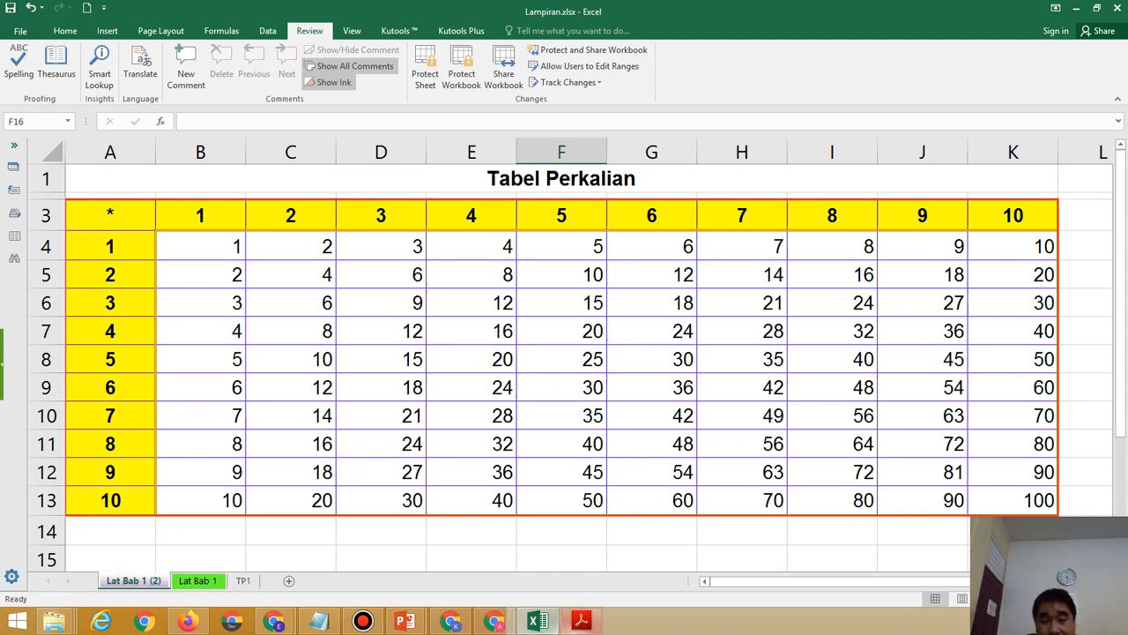
left_click(581, 621)
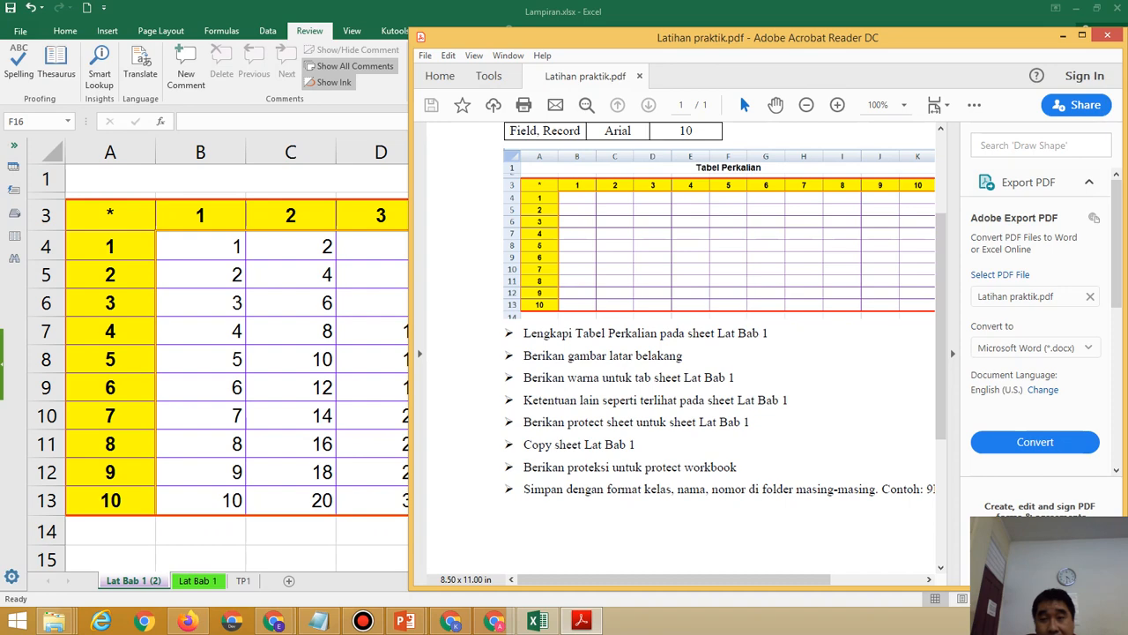
left_click(1062, 35)
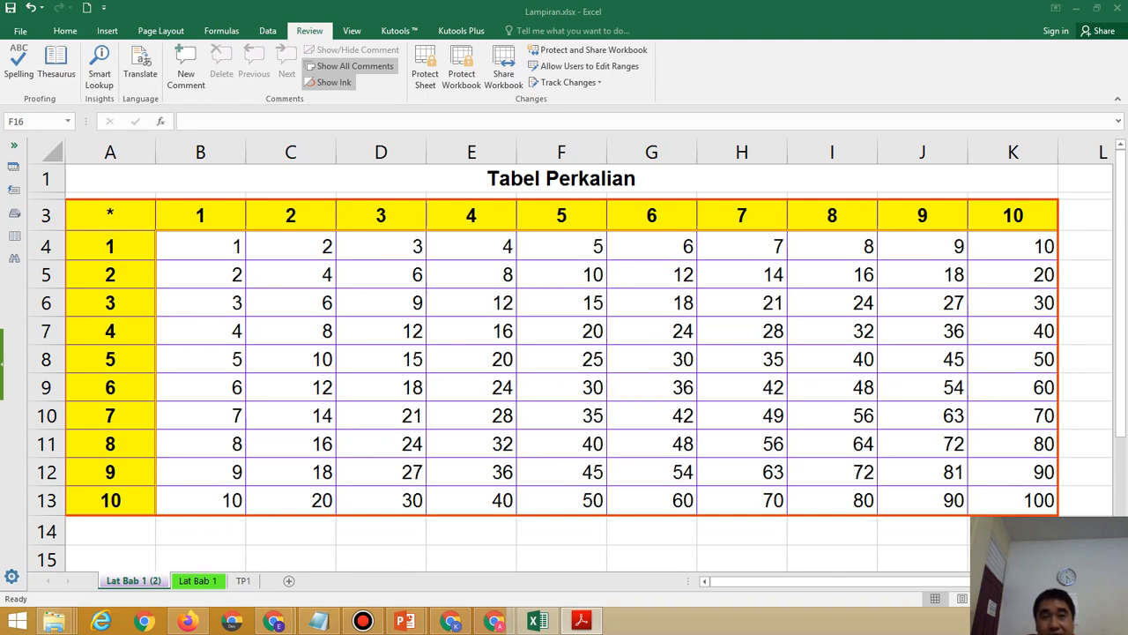
Open General Options from the Tools menu of the Save As Browse dialog.
left_click(20, 31)
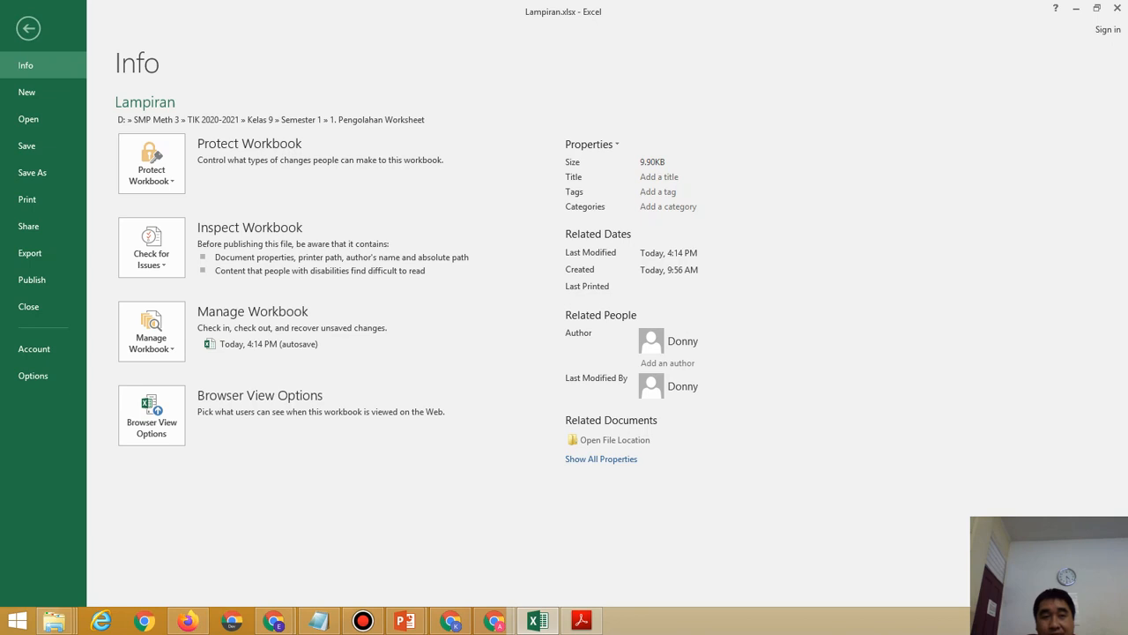
left_click(32, 172)
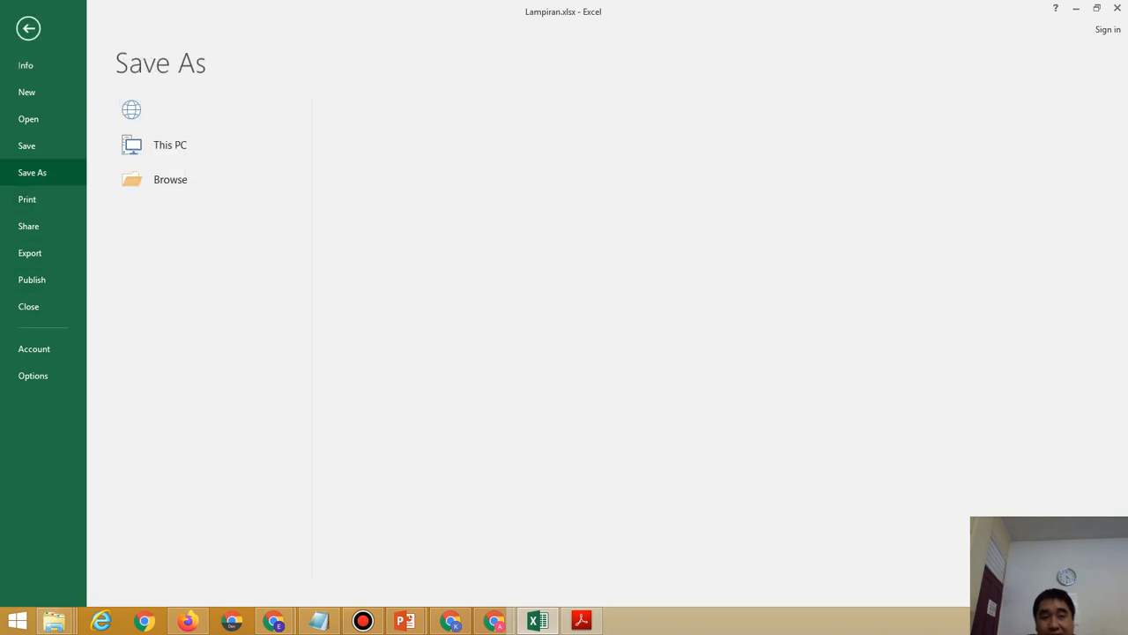
left_click(170, 217)
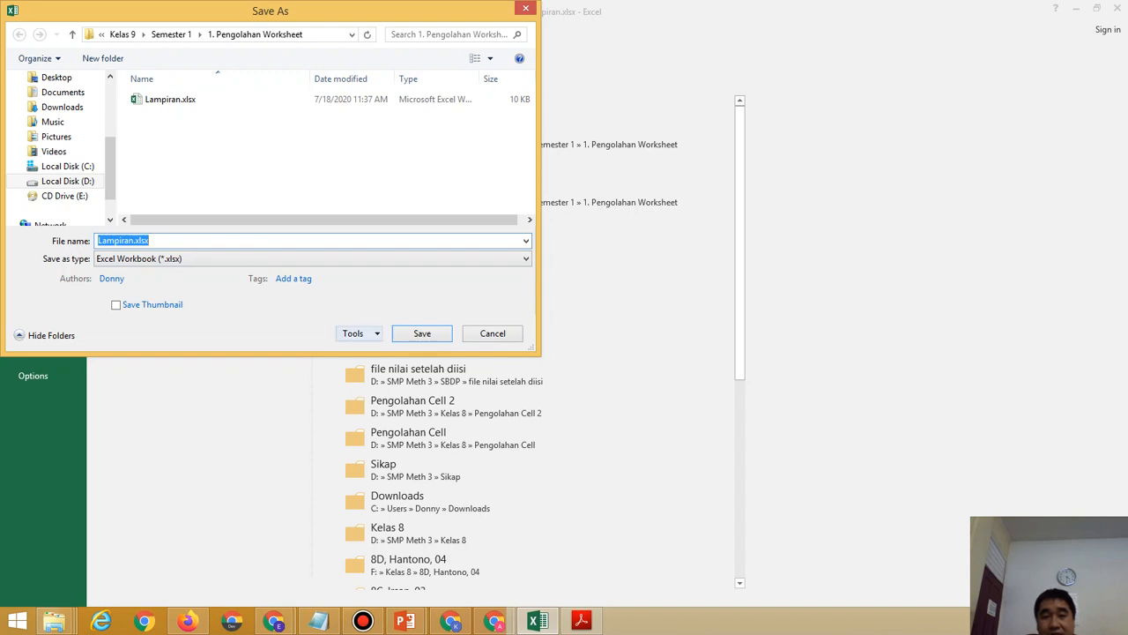
left_click(357, 333)
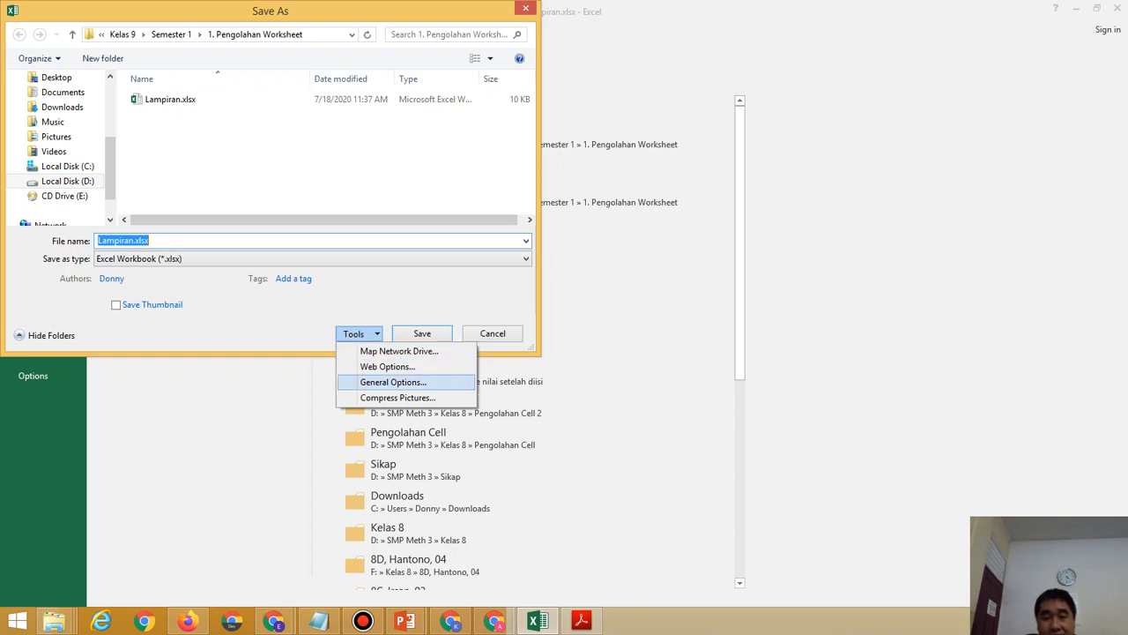
left_click(393, 383)
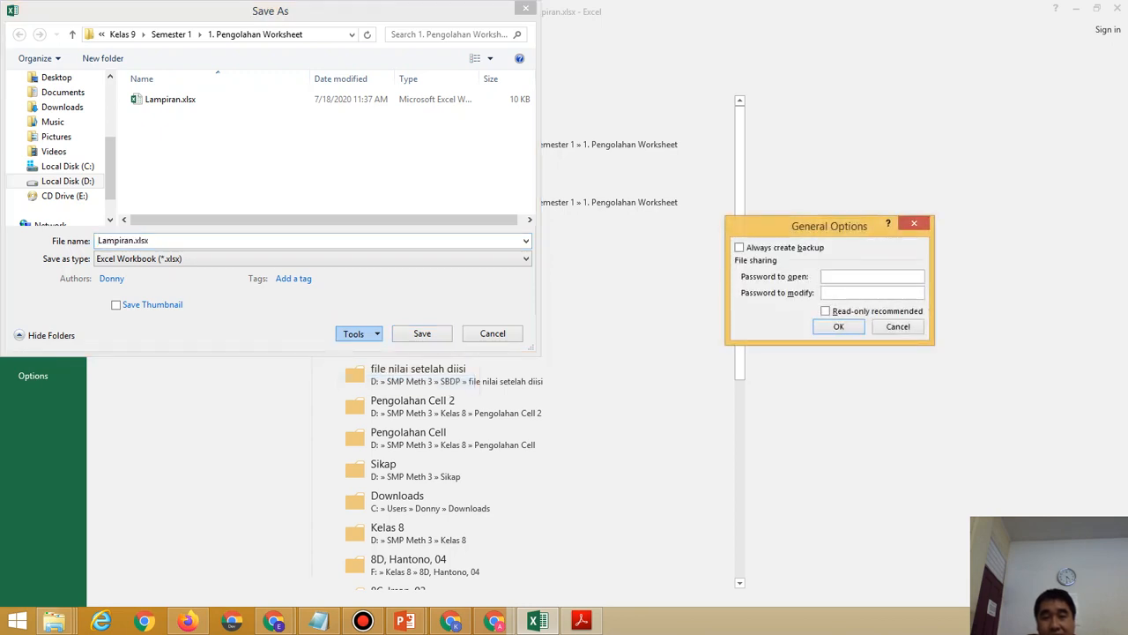
left_click_drag(829, 226, 664, 187)
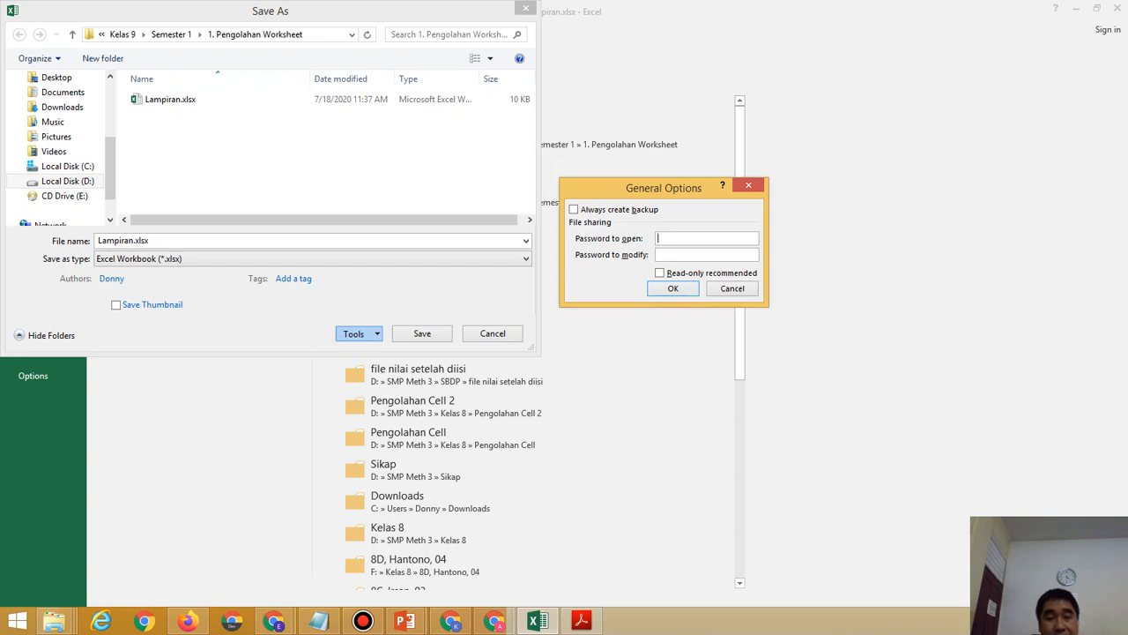
Set passwords to open and to modify, tick Read-only recommended, and confirm both passwords.
type("123")
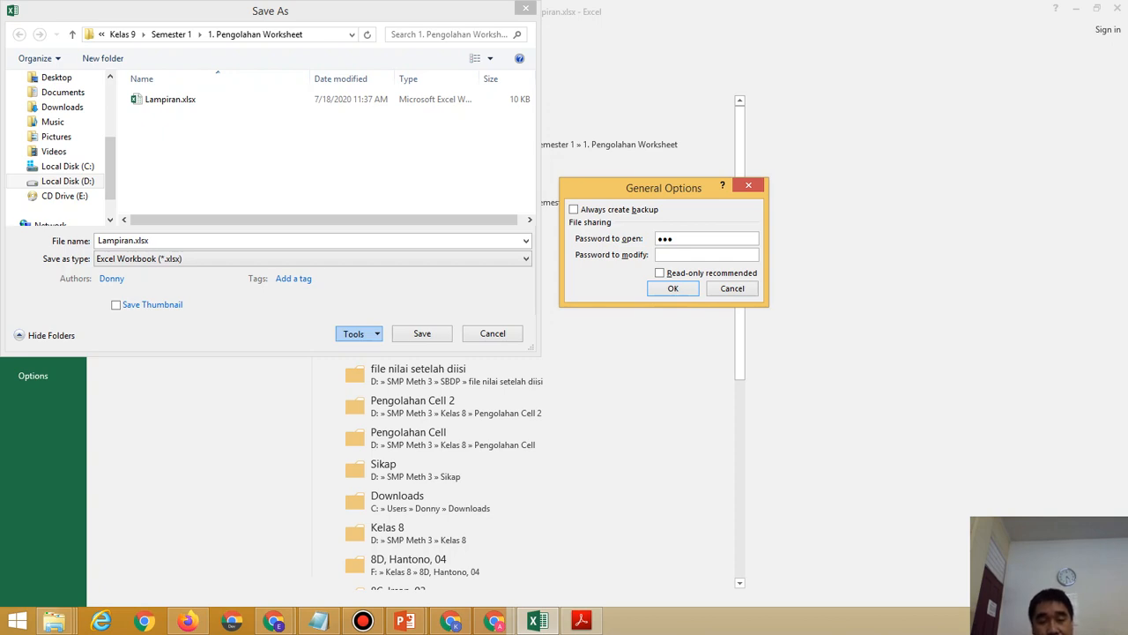
type("123")
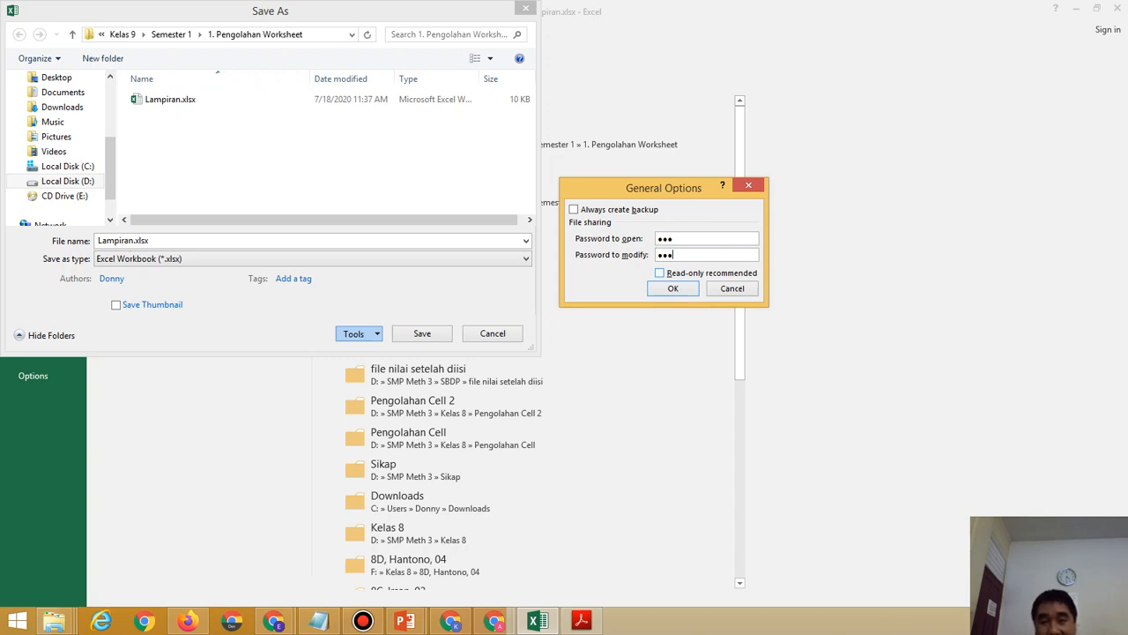
left_click(659, 273)
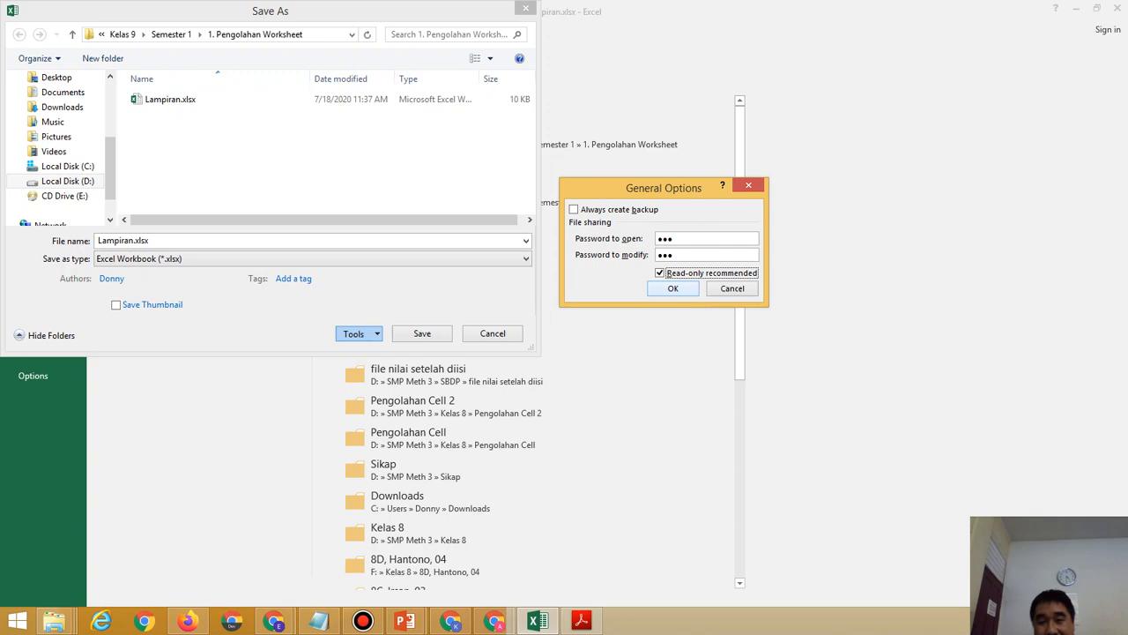
left_click(672, 288)
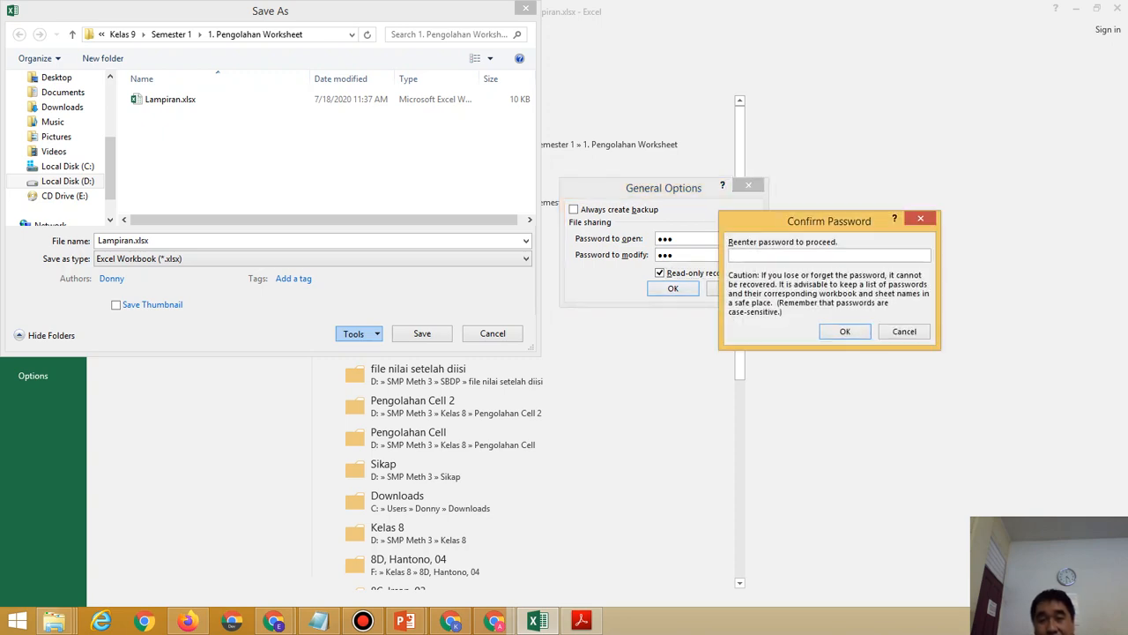
left_click_drag(829, 221, 906, 96)
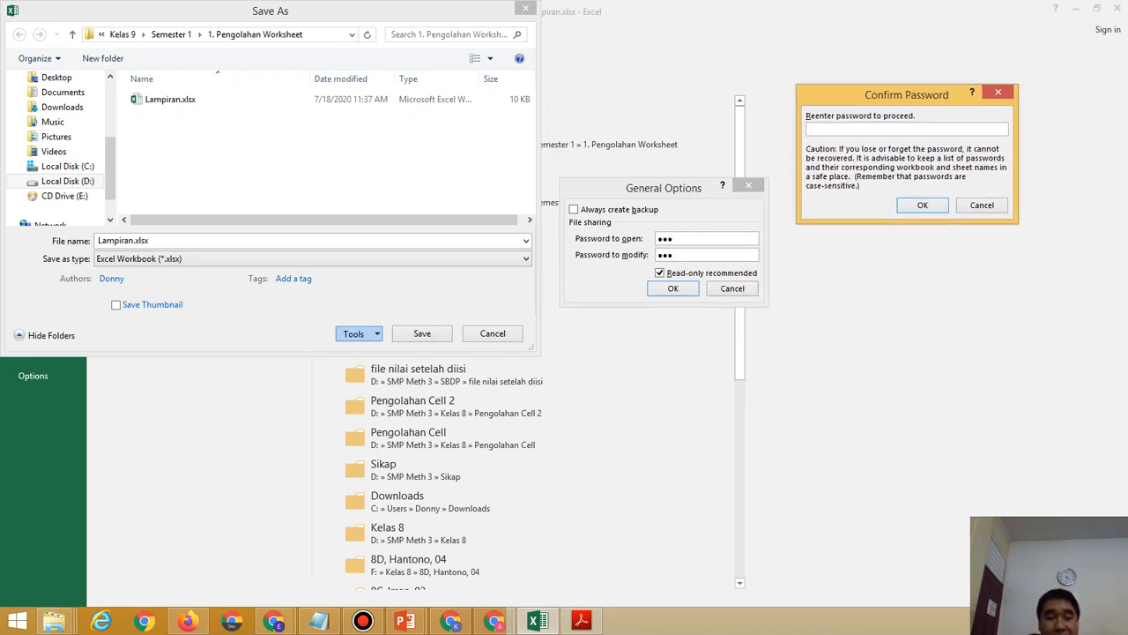
type("123")
key("Tab")
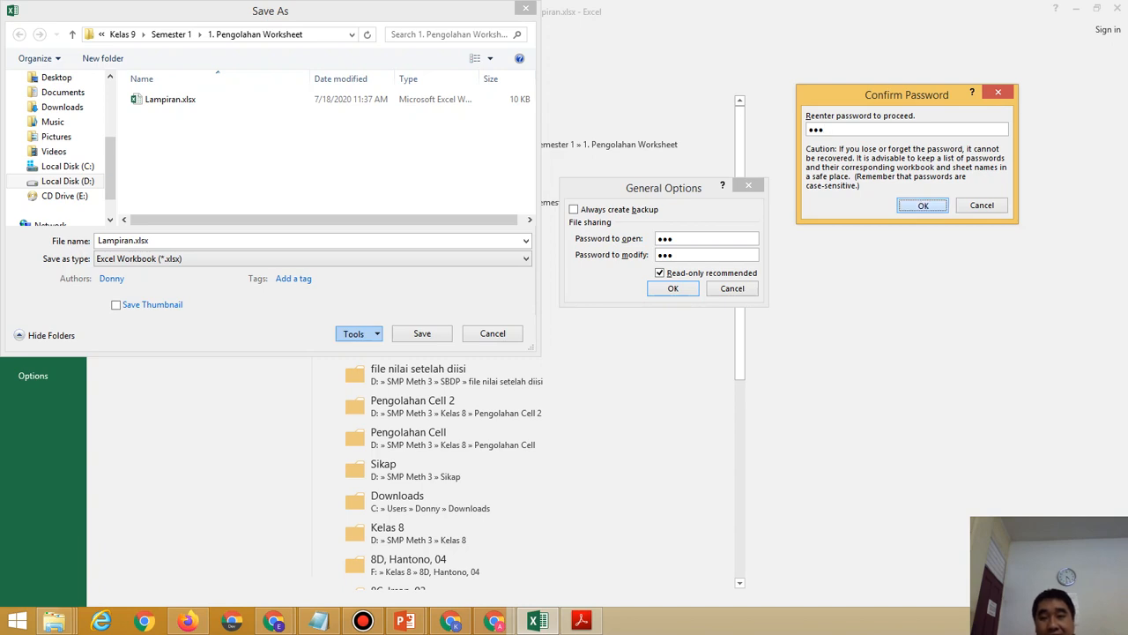
key("Return")
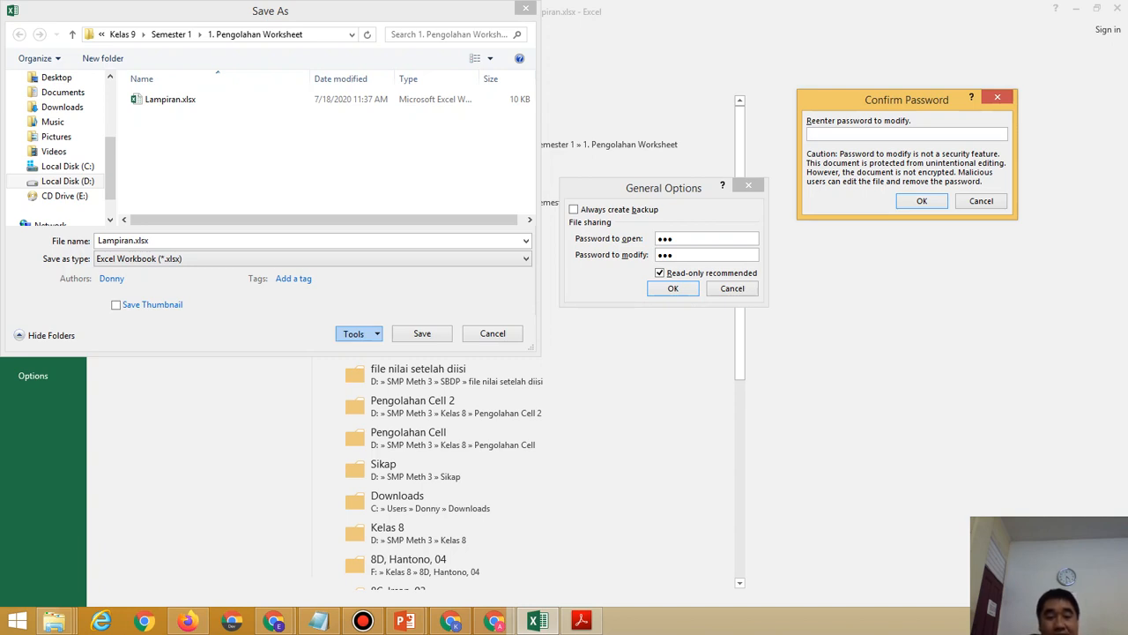
type("123")
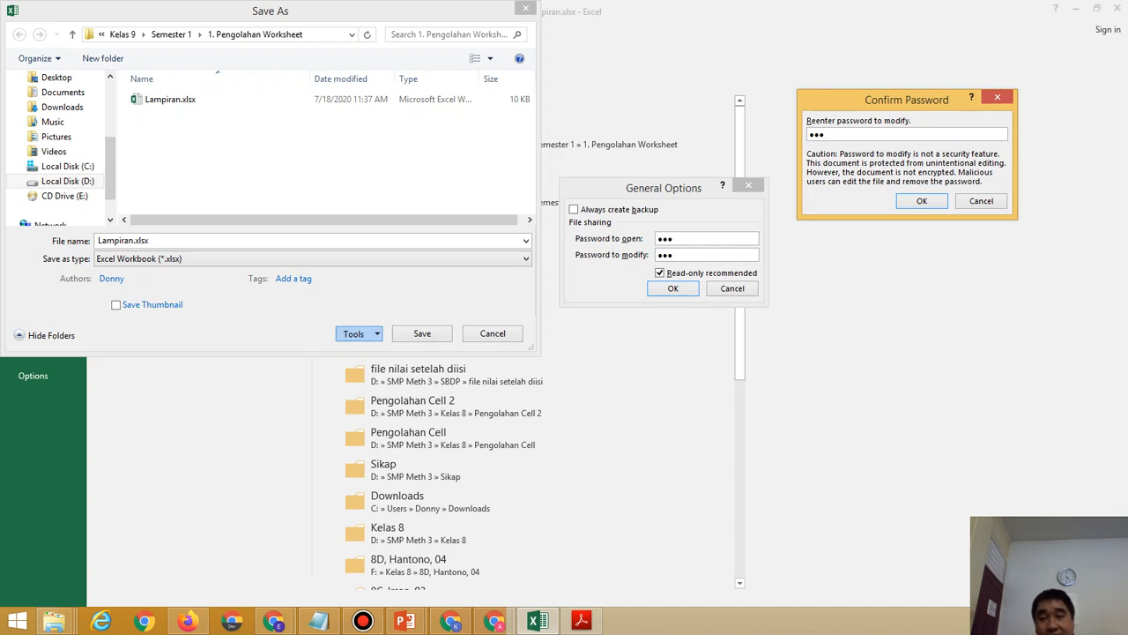
key("Return")
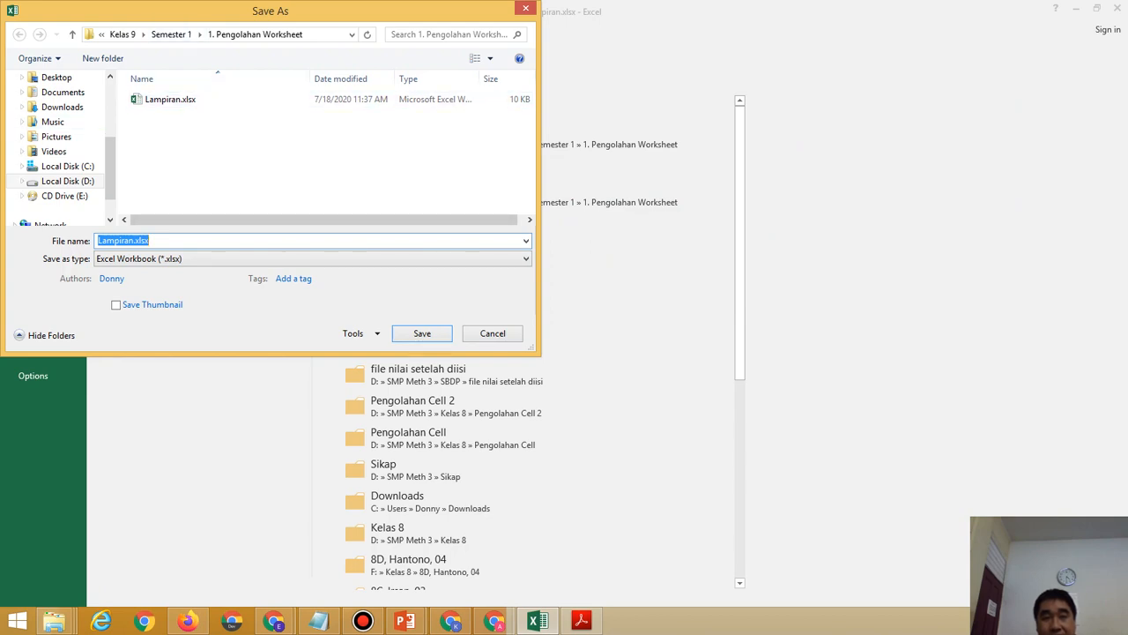
Create a folder on Local Disk (D:) named 9K, the student's name and 32, and open it.
left_click(67, 181)
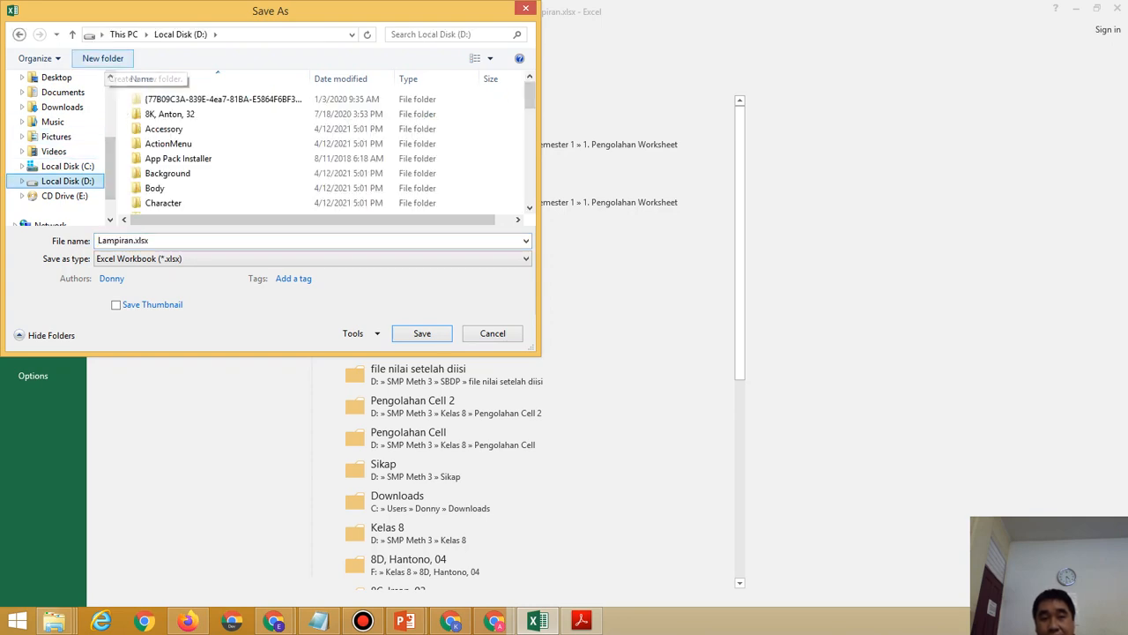
left_click(103, 58)
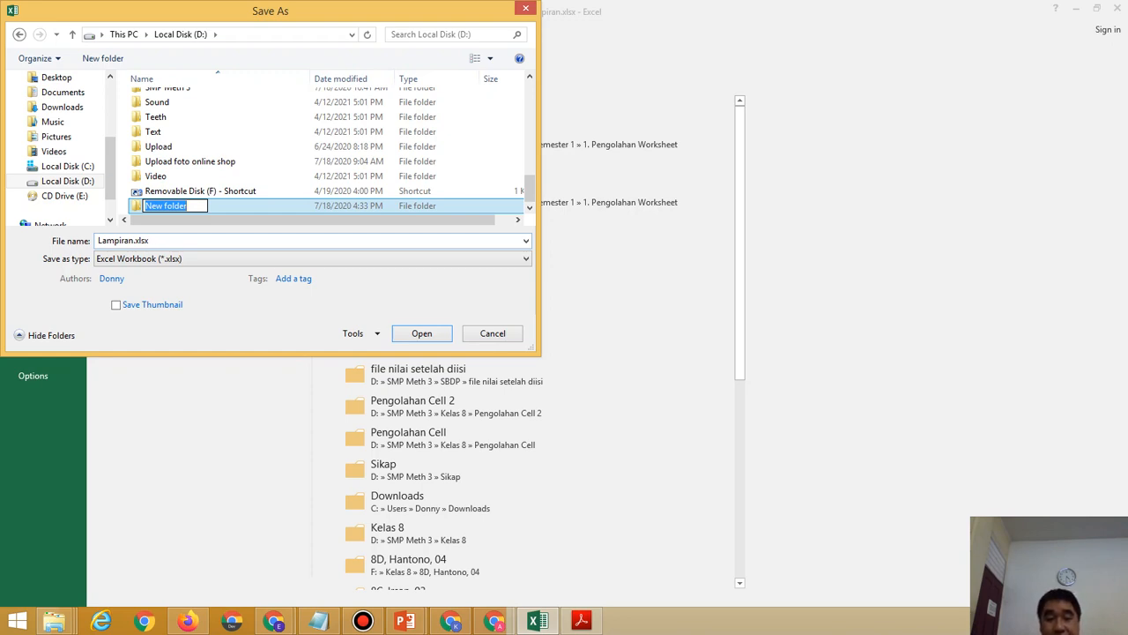
type("9k")
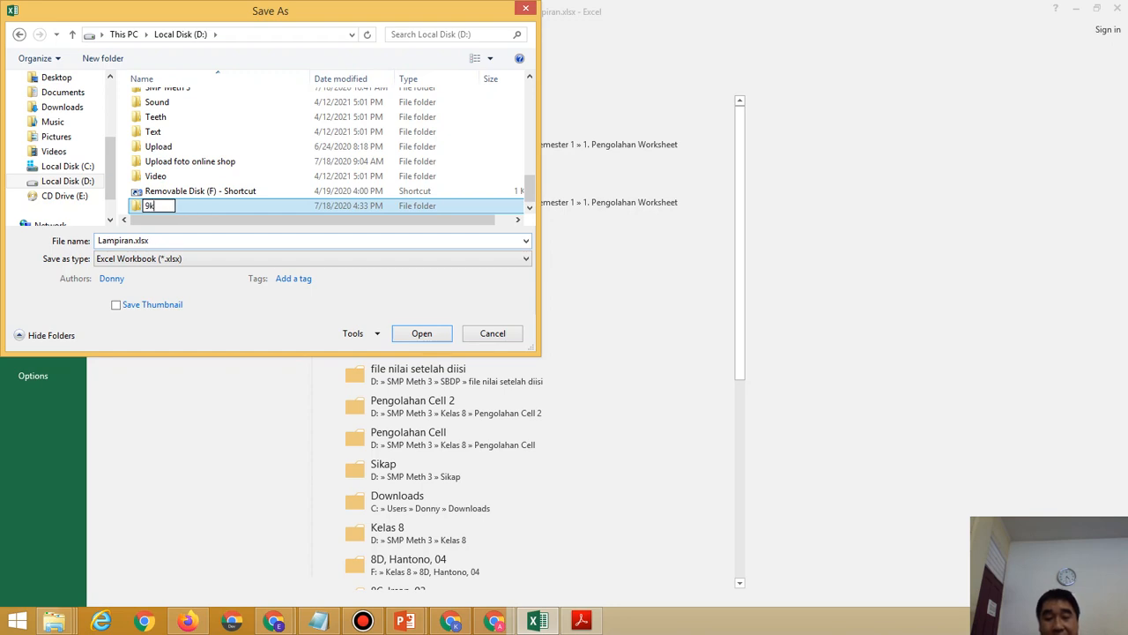
key("BackSpace")
type("K, ")
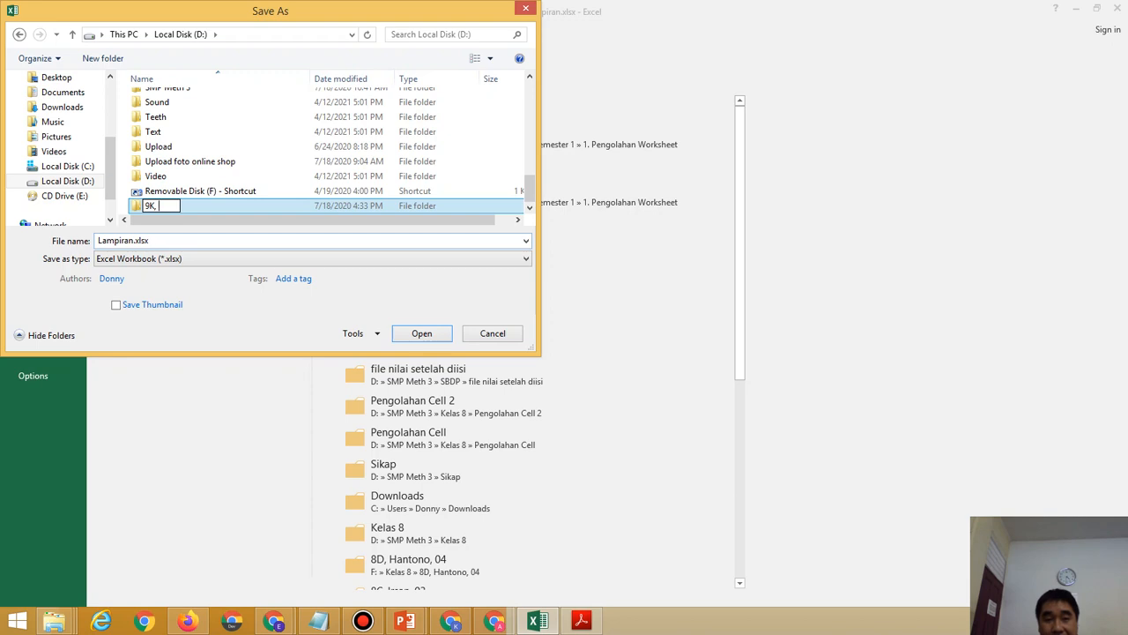
type("Ant")
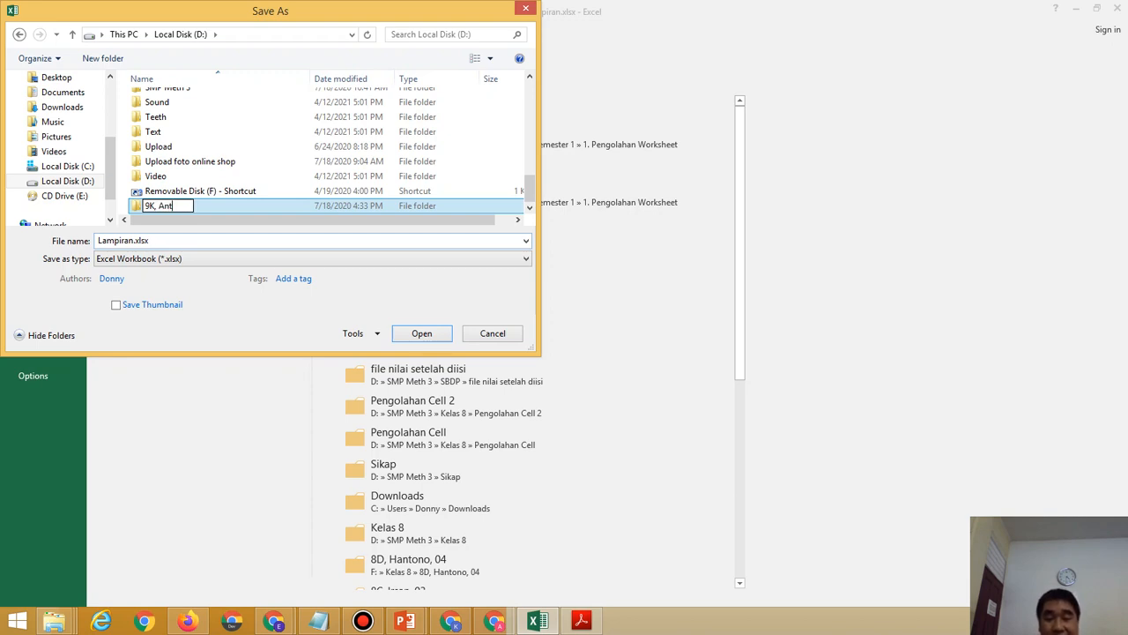
type("on, 32")
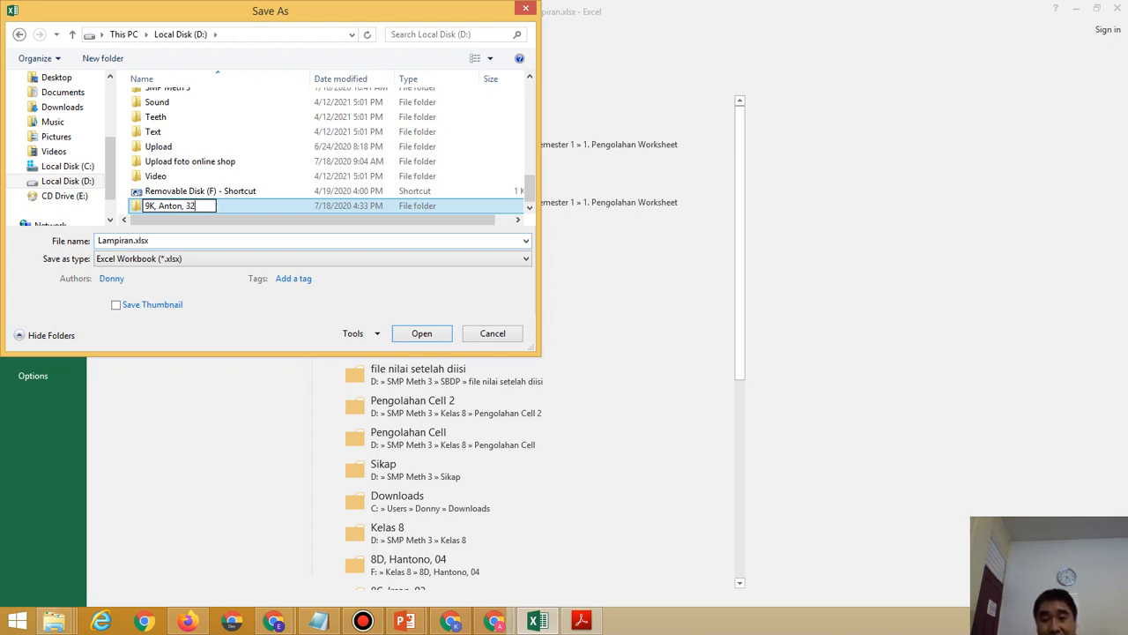
key("Return")
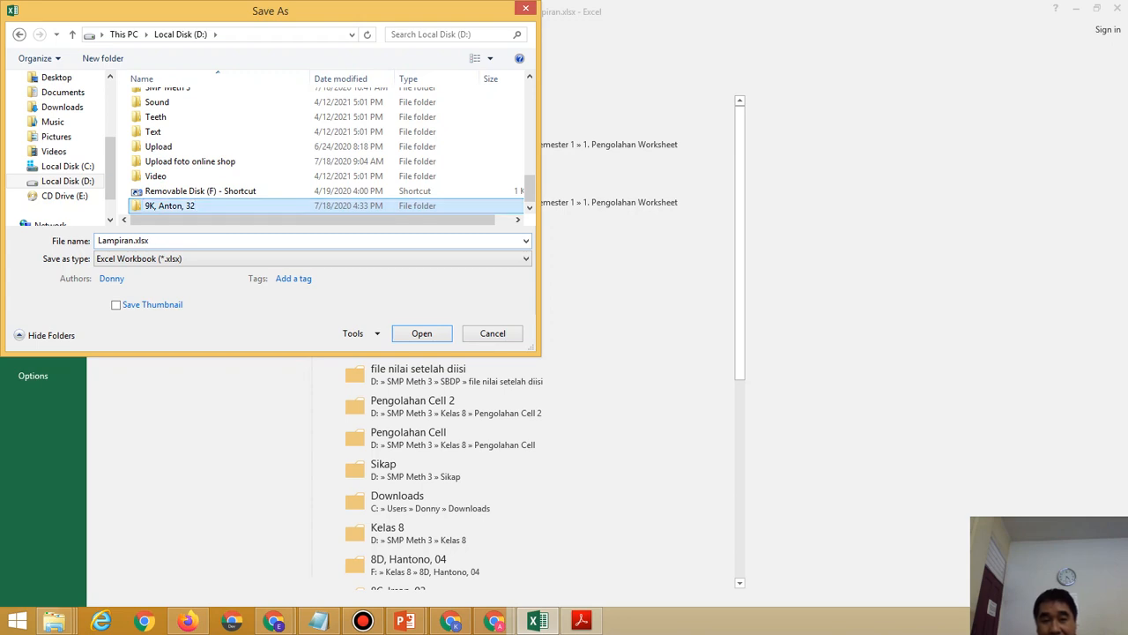
key("Return")
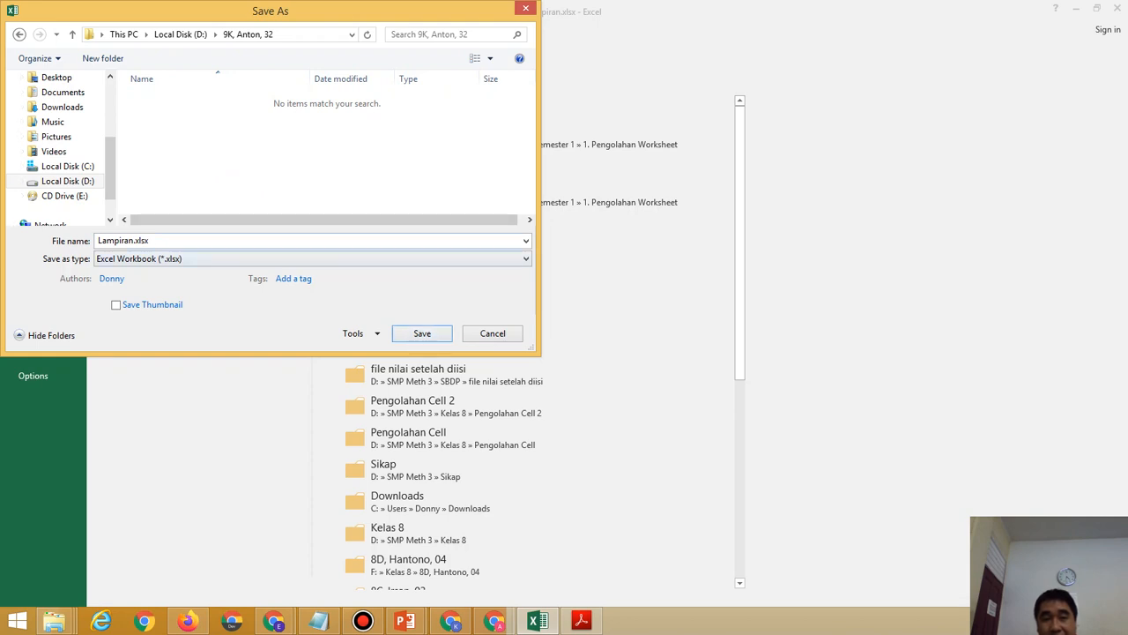
Check the required file-naming format in the instructions PDF.
left_click(124, 241)
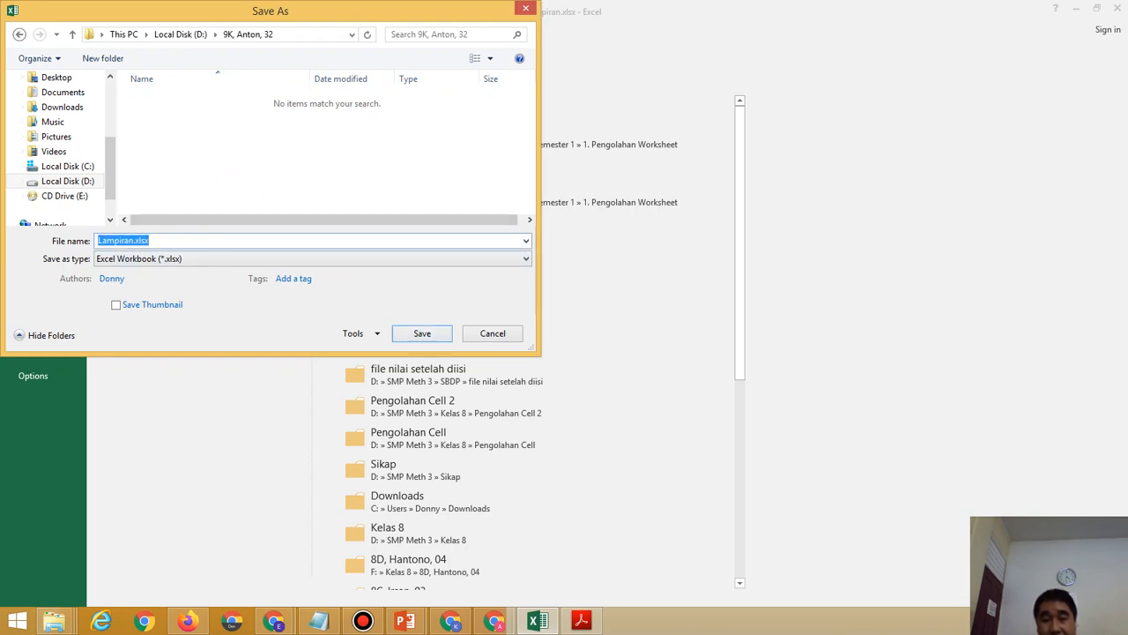
left_click(581, 621)
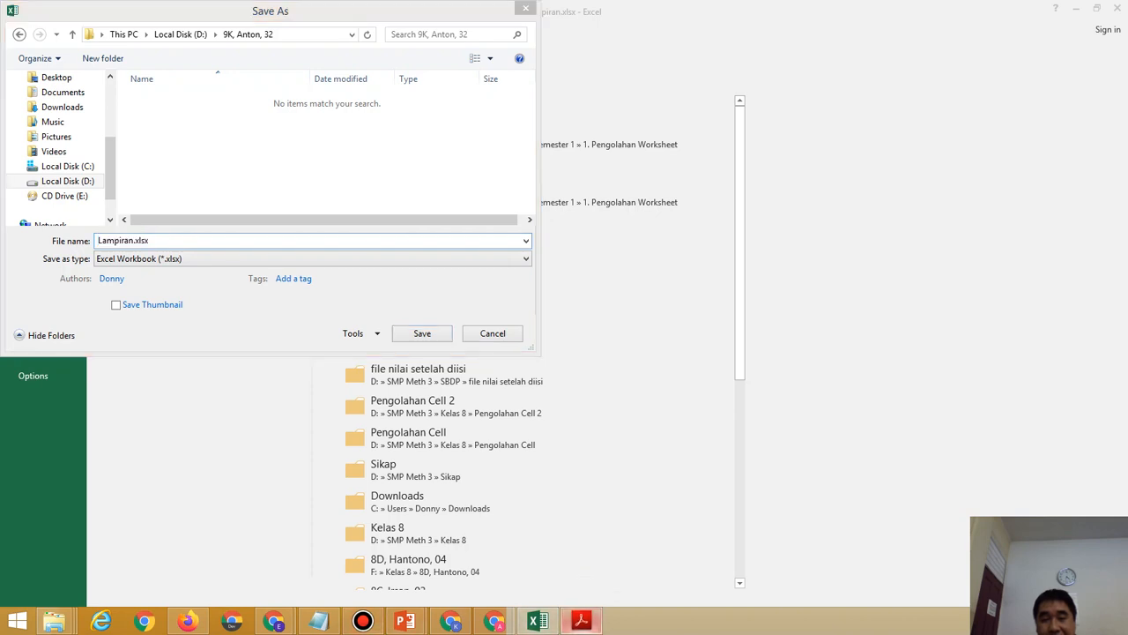
left_click_drag(674, 579, 733, 579)
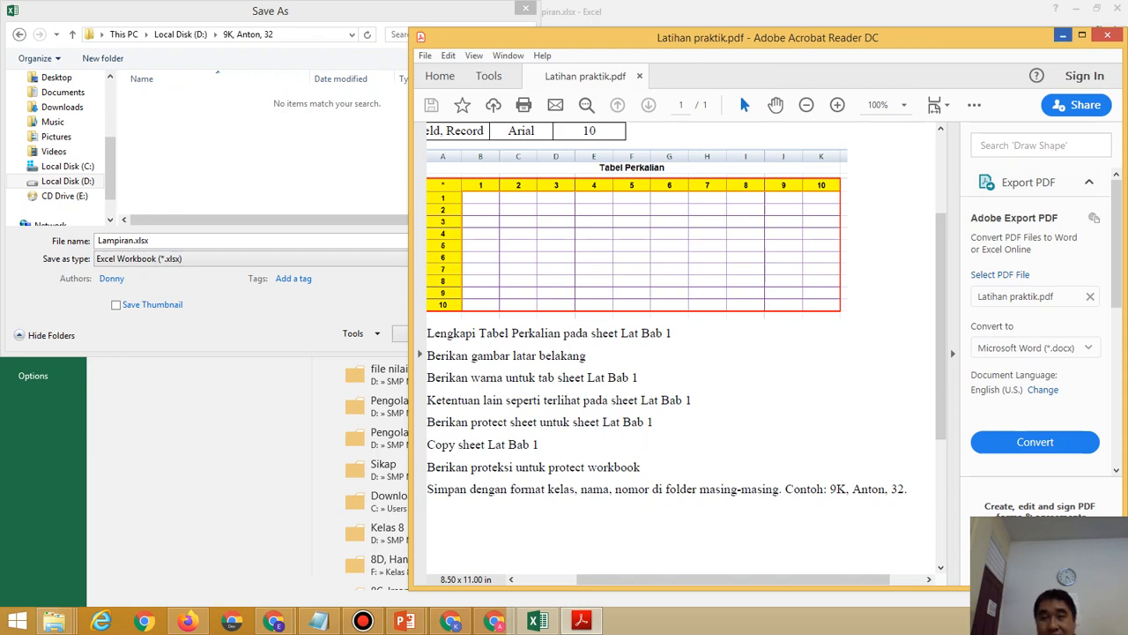
left_click(1063, 36)
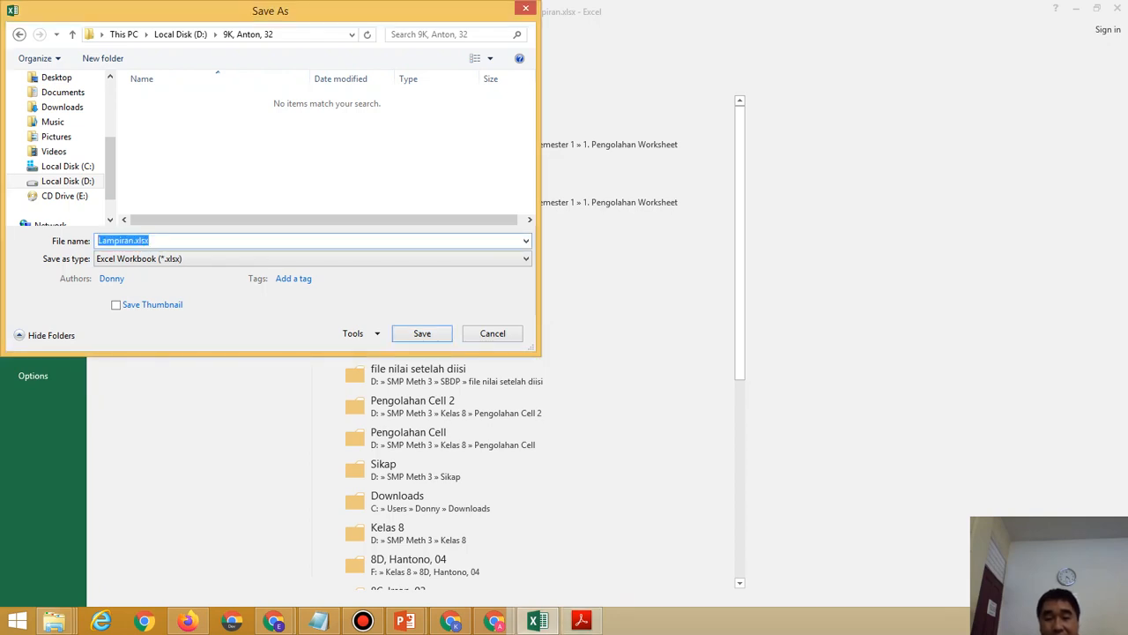
Name the file 9K, the student's name, 32, LP1 and save it.
type("9K")
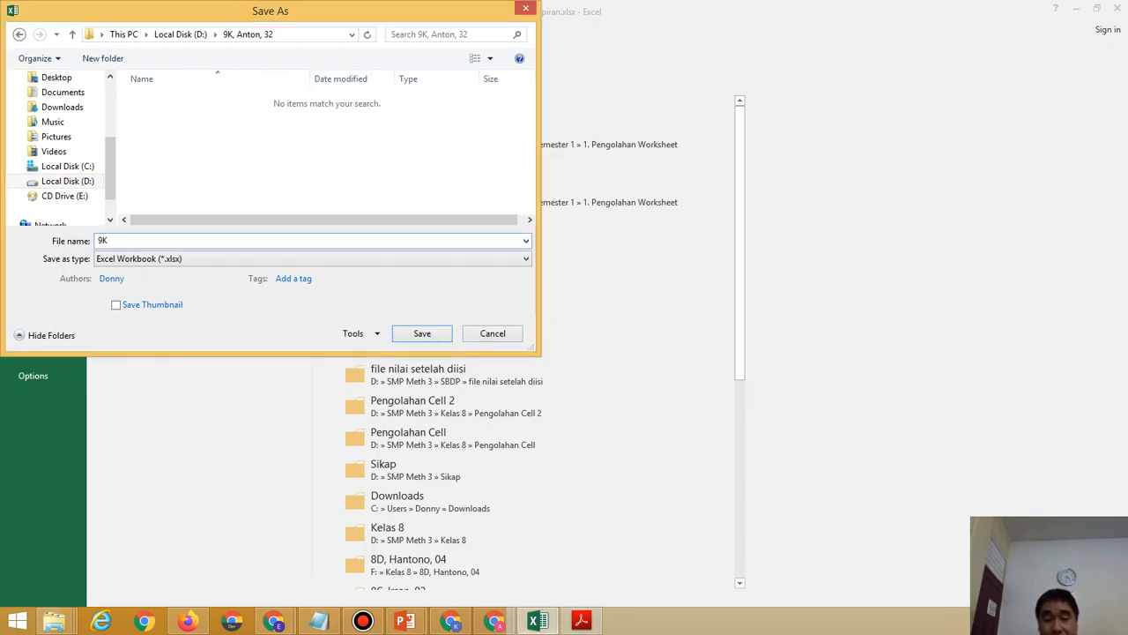
type(", A")
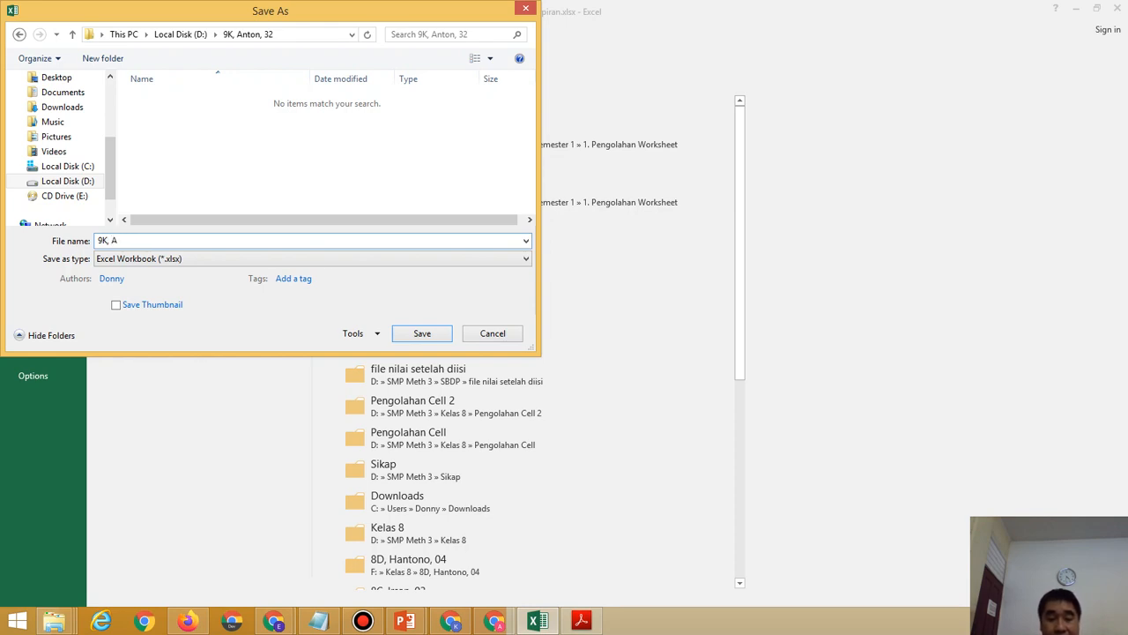
type("nton")
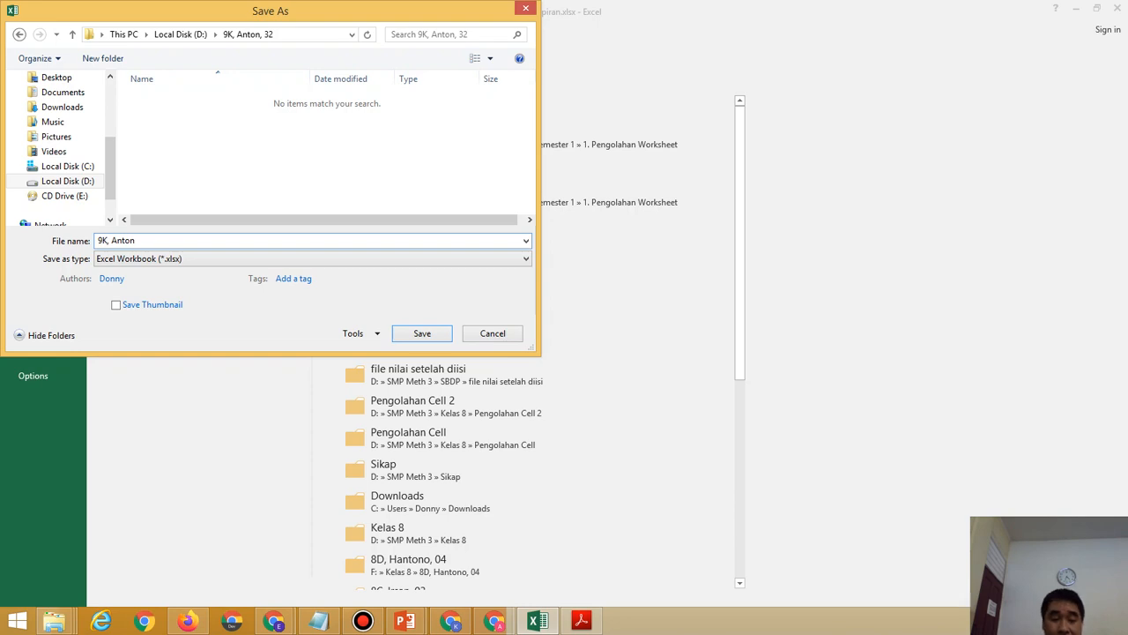
type("32")
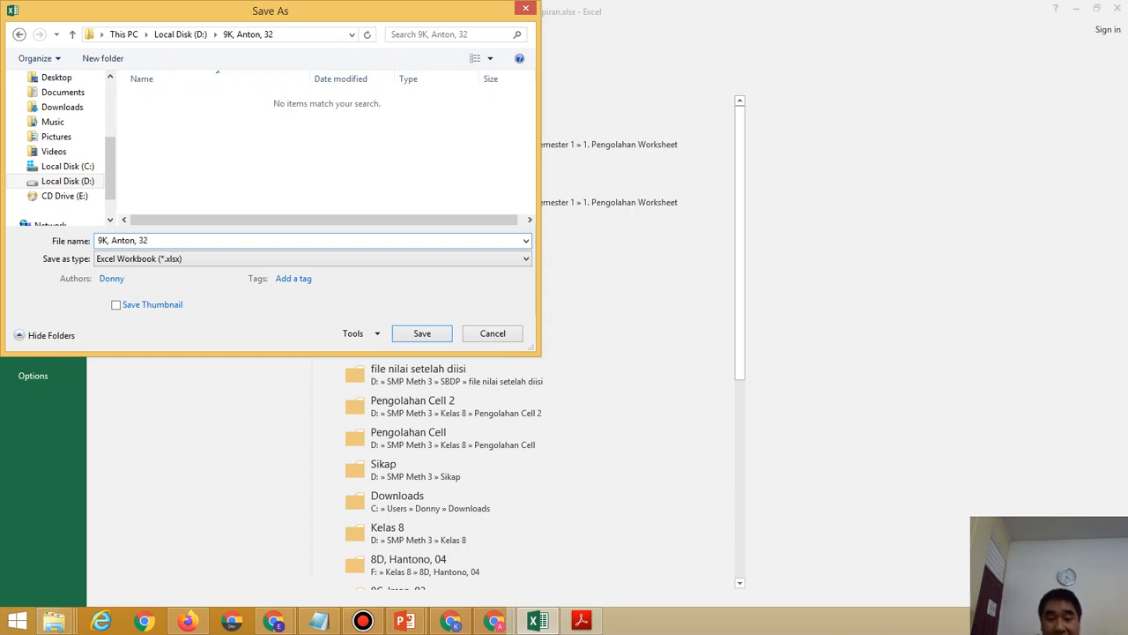
type(", LP1")
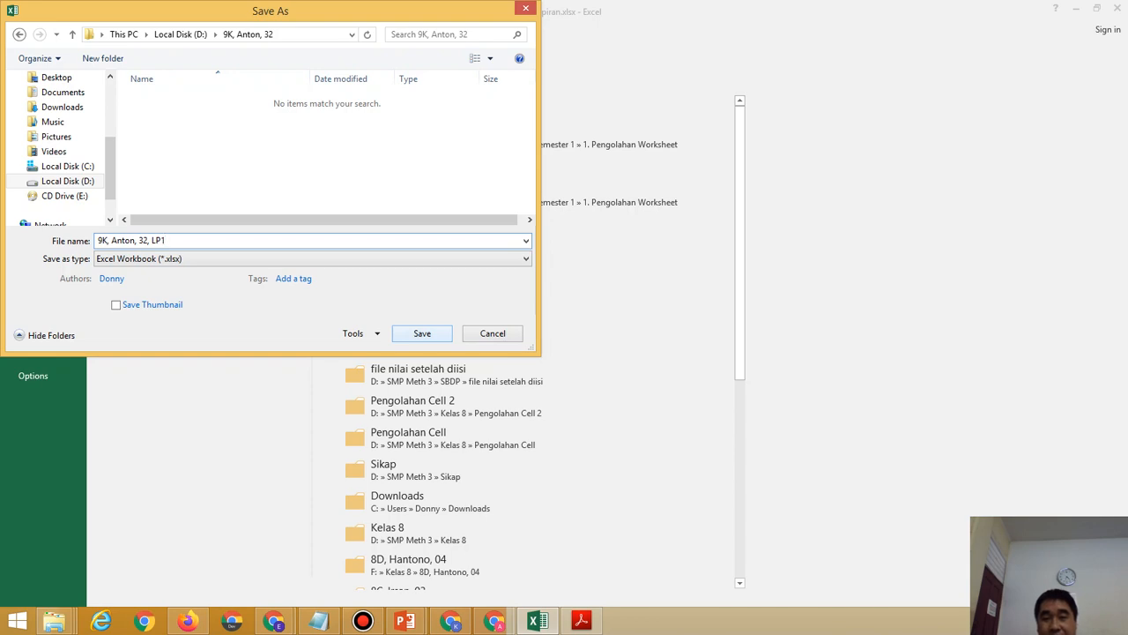
left_click(422, 333)
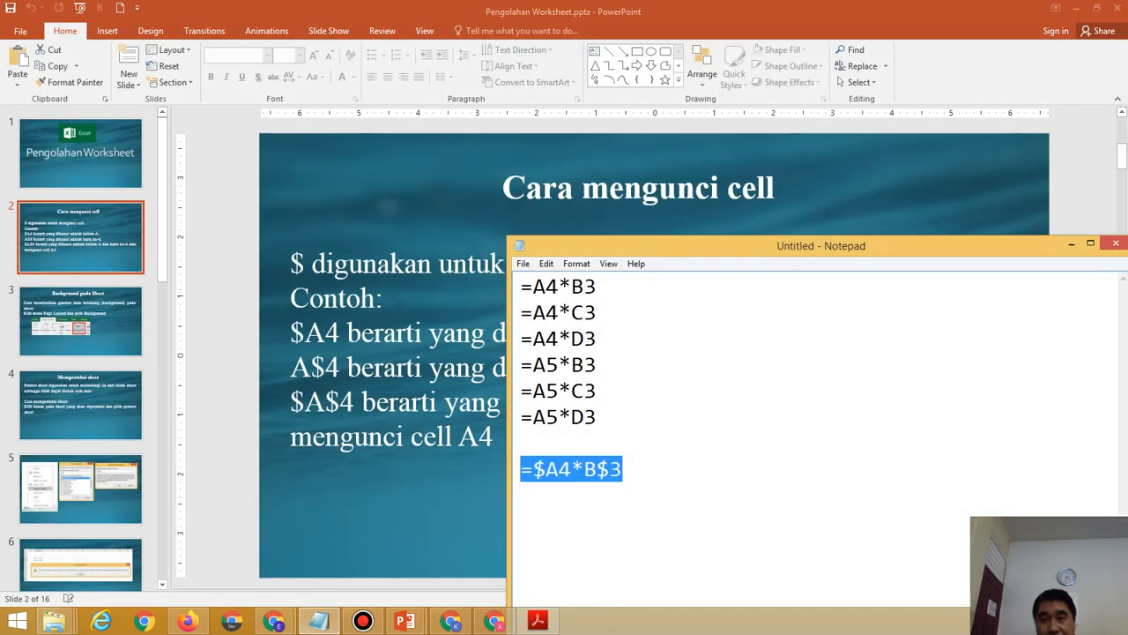
Browse This PC to Local Disk (D:) and the 9K folder, and open the LP1 workbook.
key("alt+Tab")
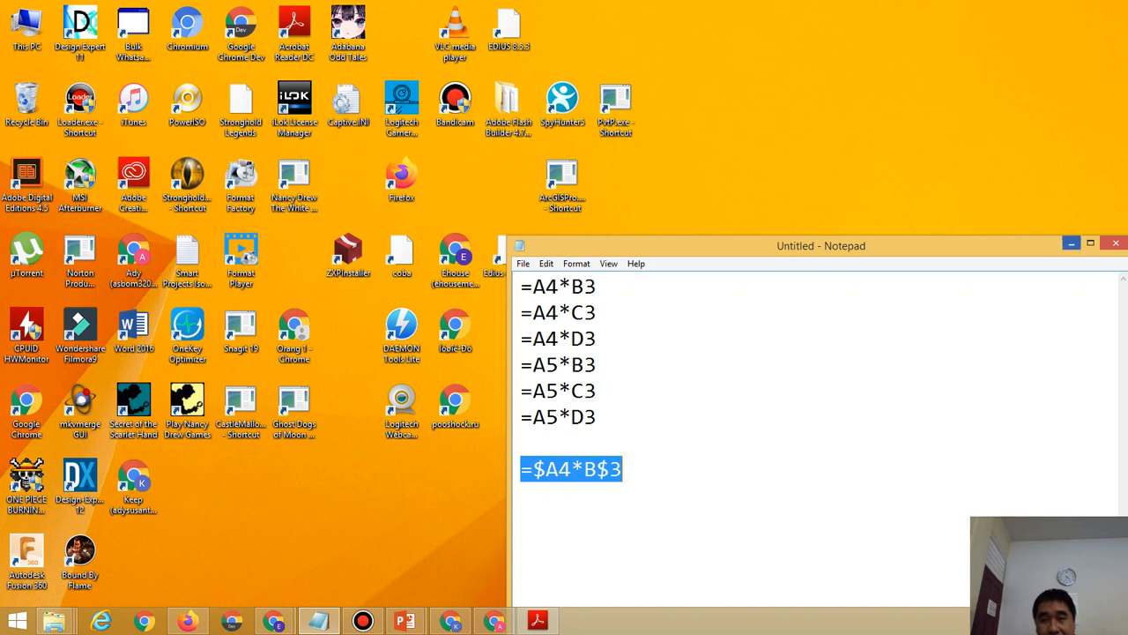
left_click(1072, 243)
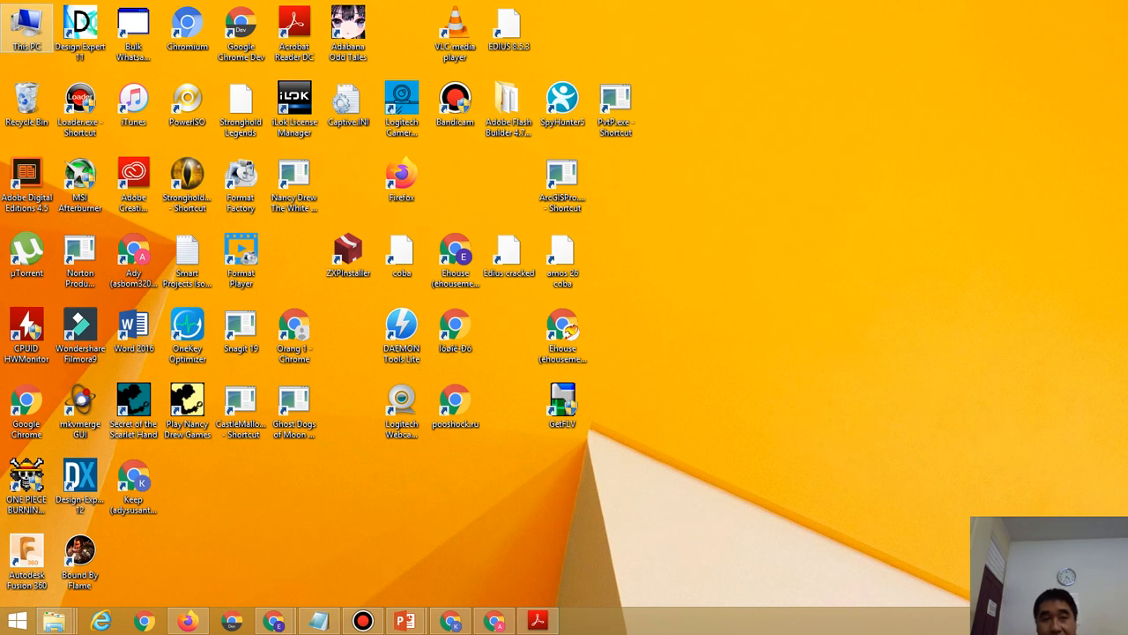
double_click(26, 26)
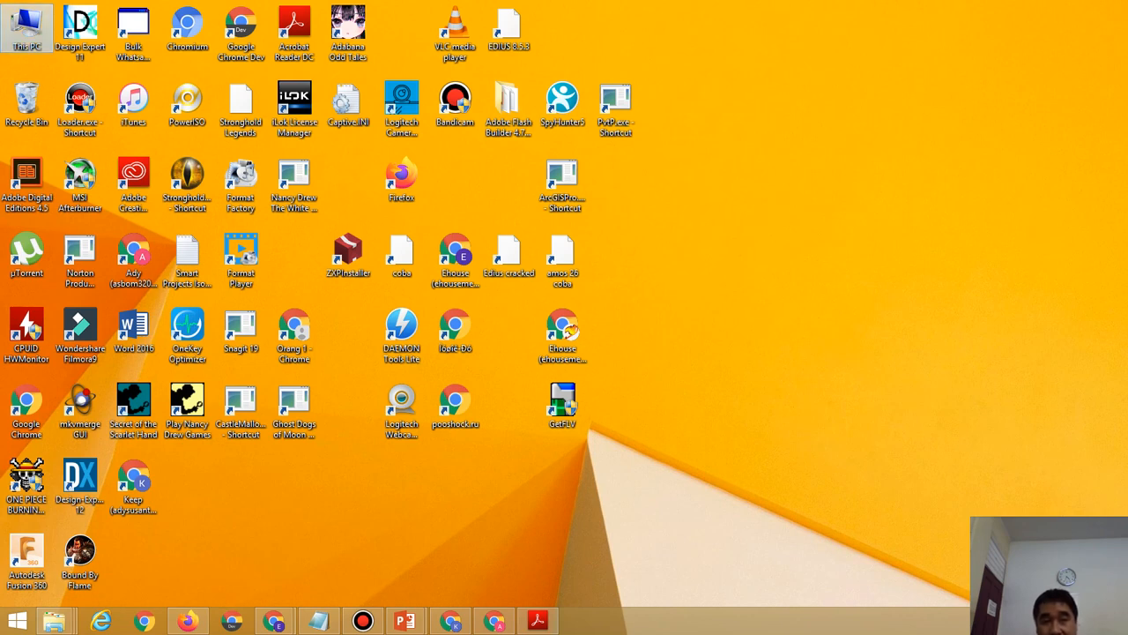
double_click(705, 198)
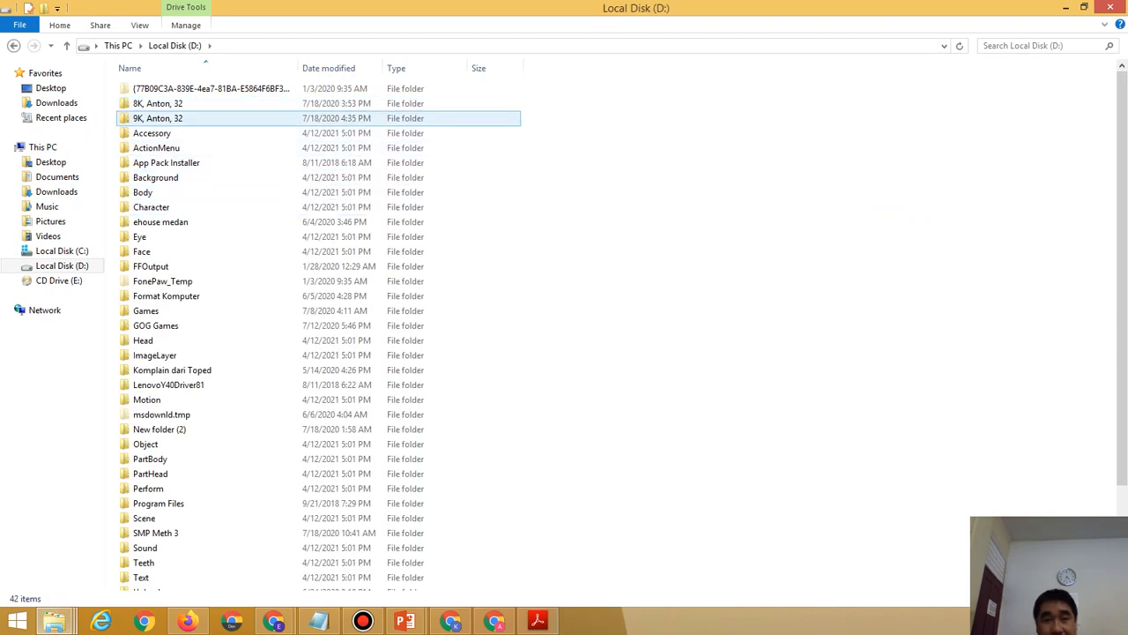
double_click(220, 118)
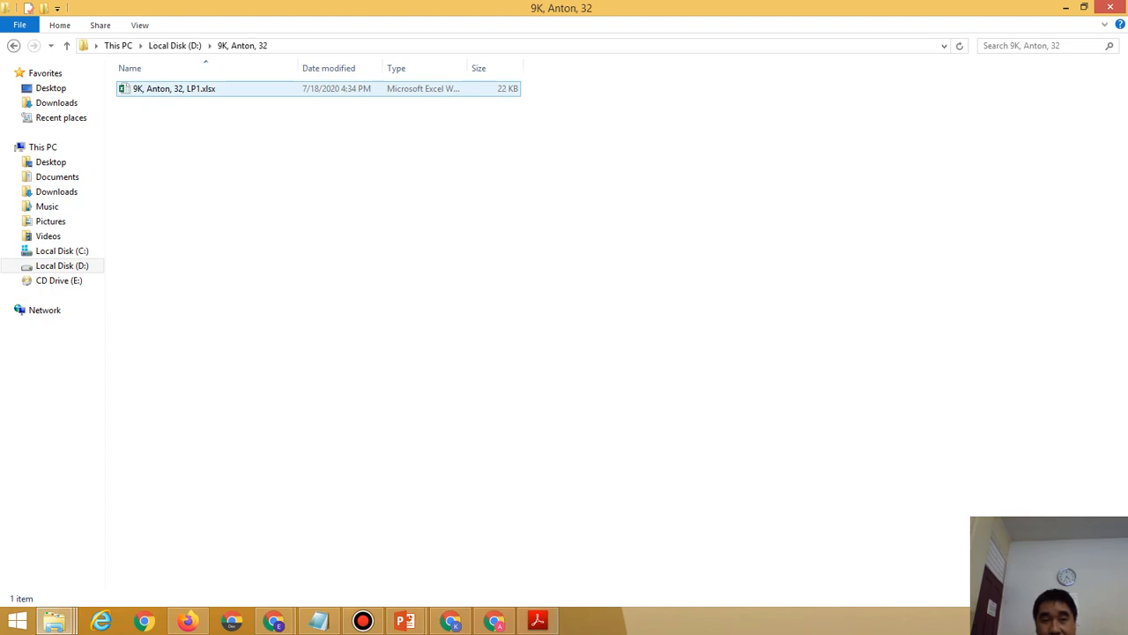
double_click(174, 89)
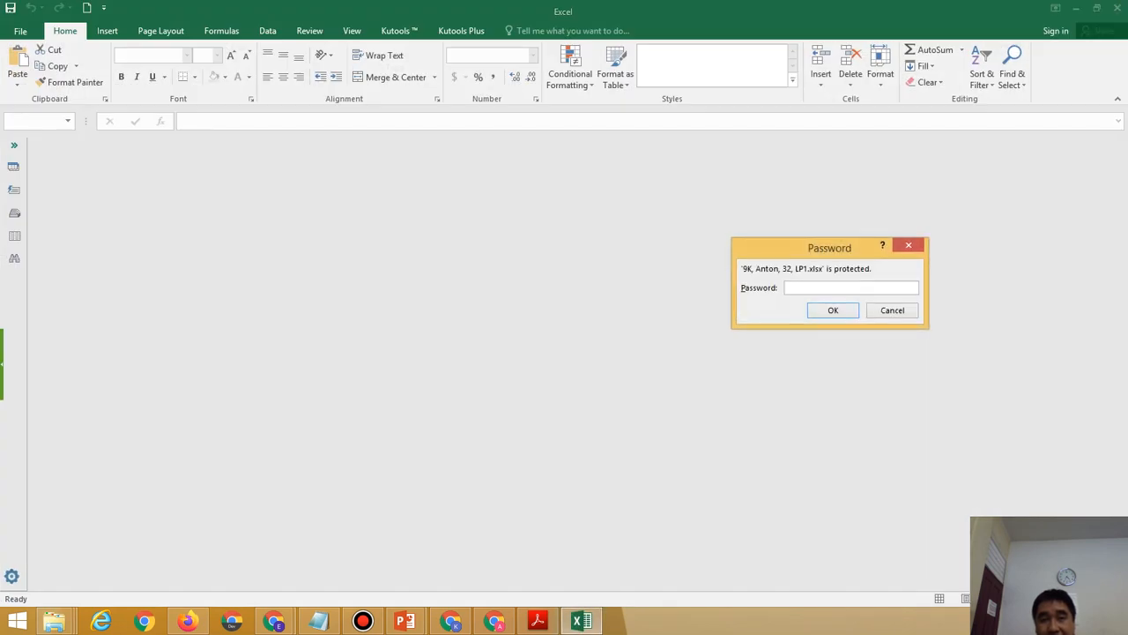
Enter the open and modify passwords and decline read-only to open LP1 for editing.
left_click_drag(830, 247, 524, 245)
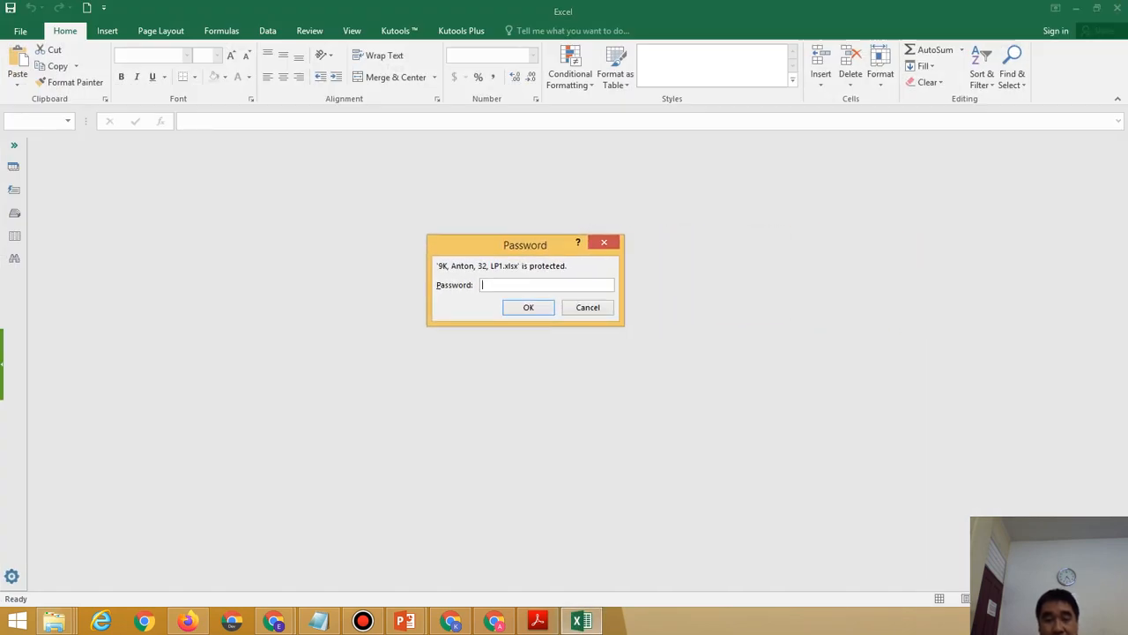
type("•••")
key("Return")
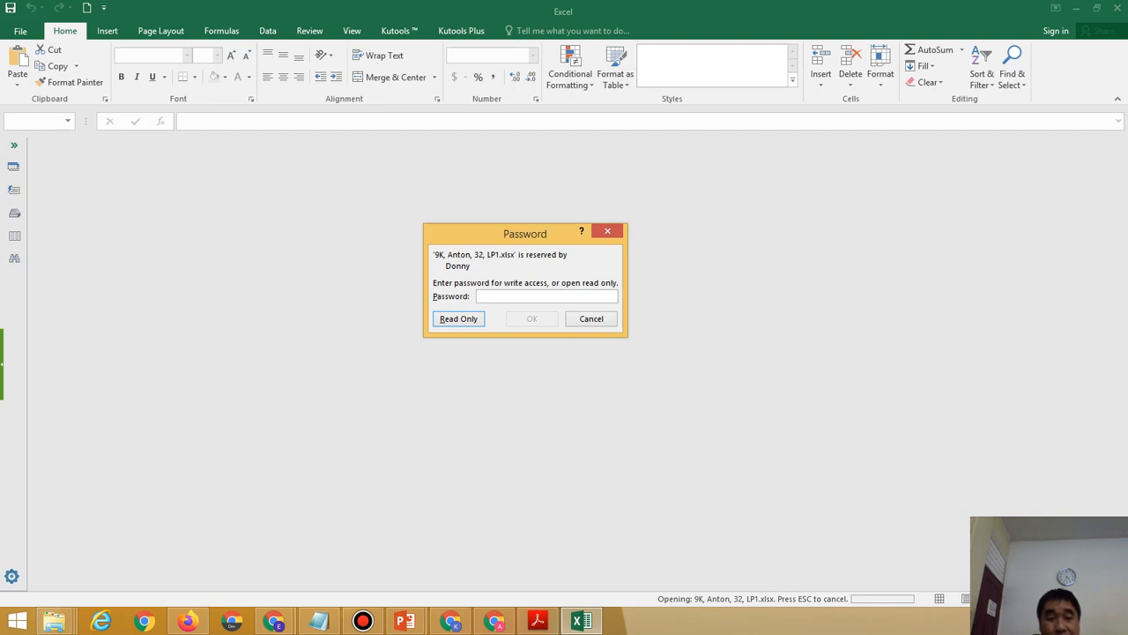
type("●●●")
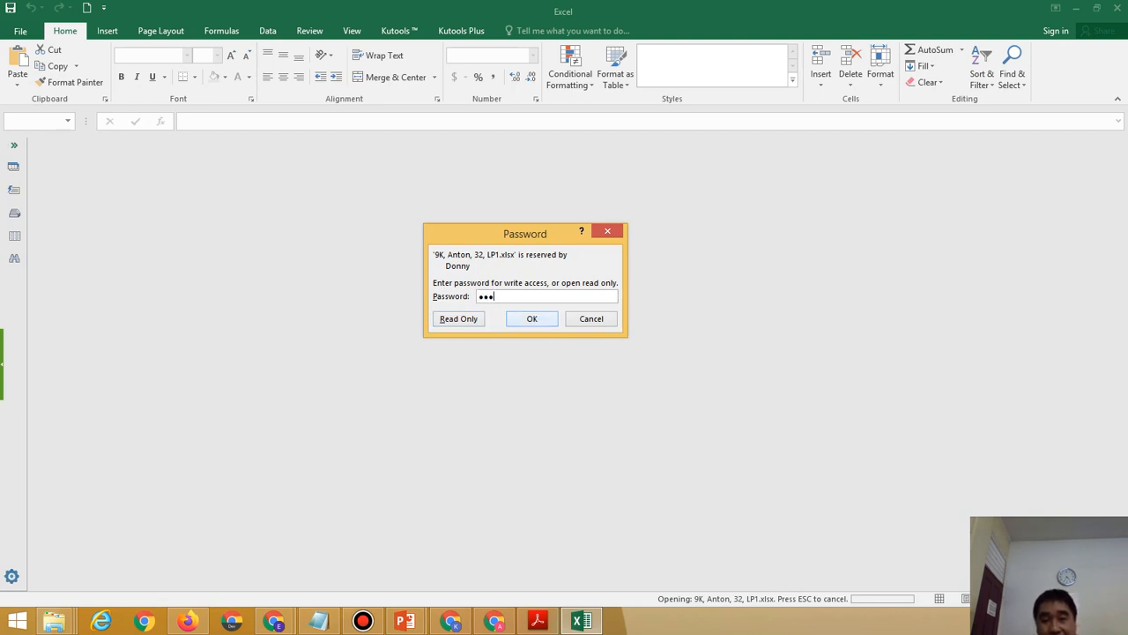
key("Return")
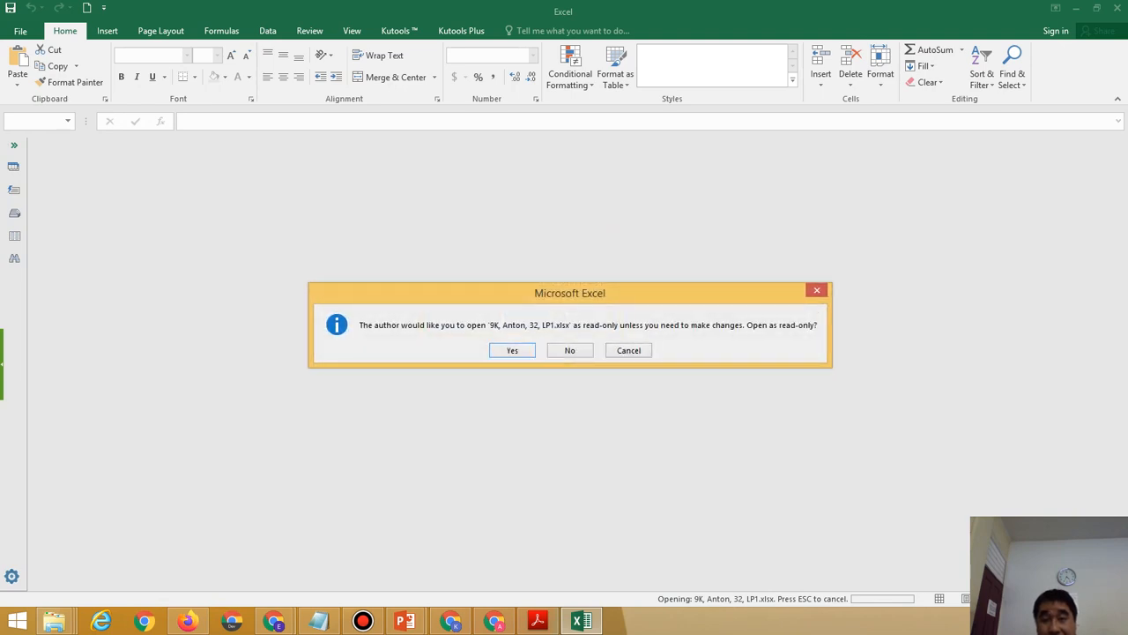
key("Tab")
key("Return")
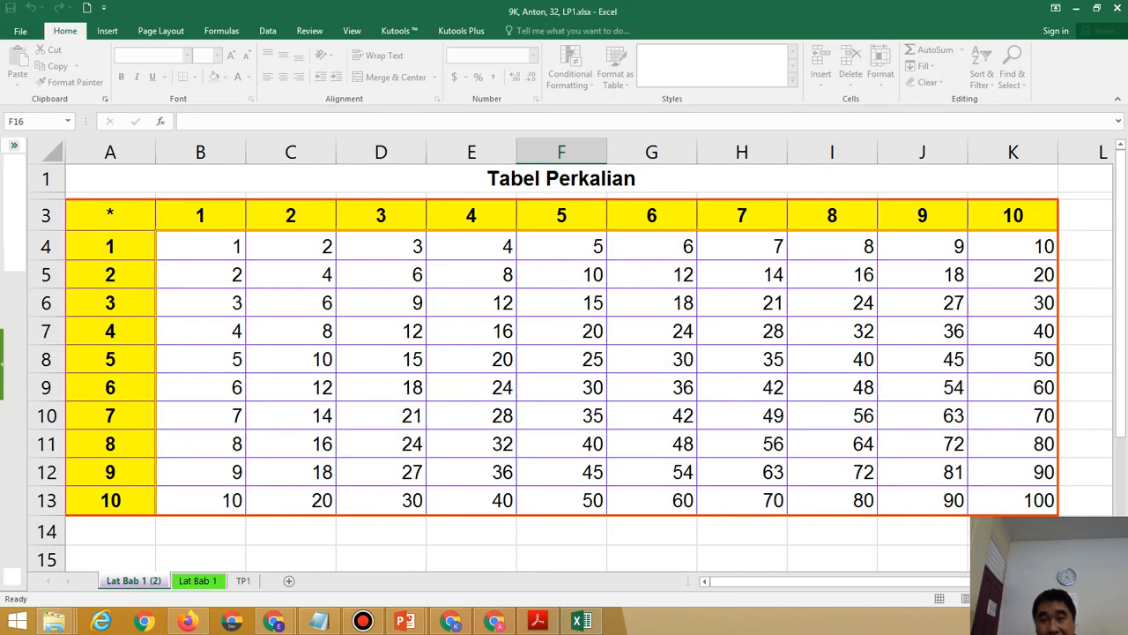
Test editing by entering m in G6, undo it to restore 18, then view File Info.
left_click(652, 302)
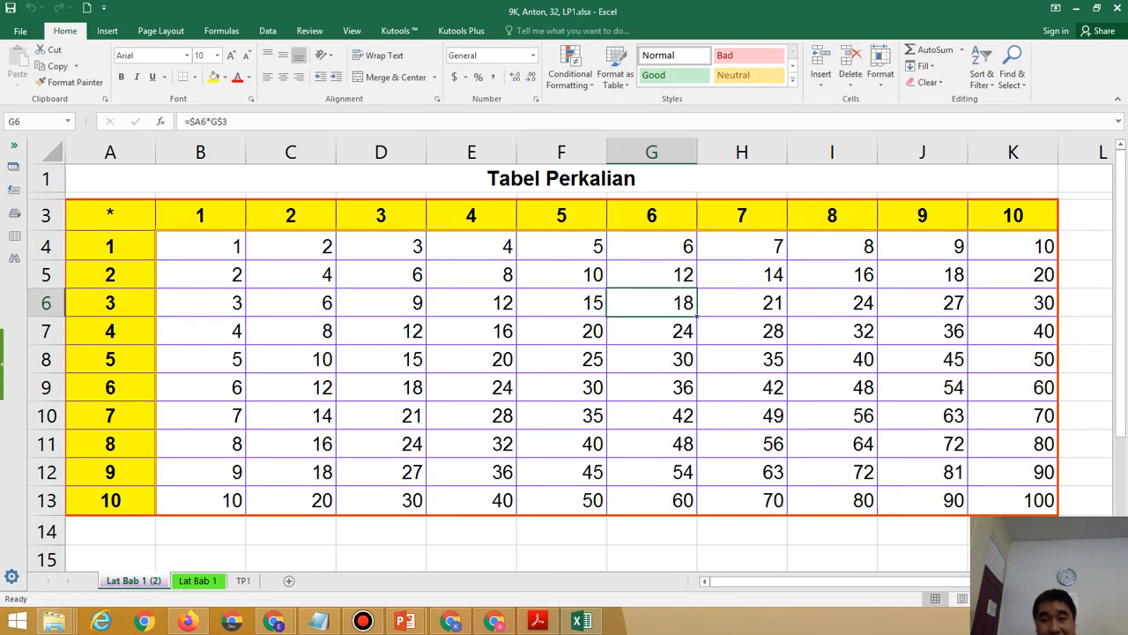
type("m")
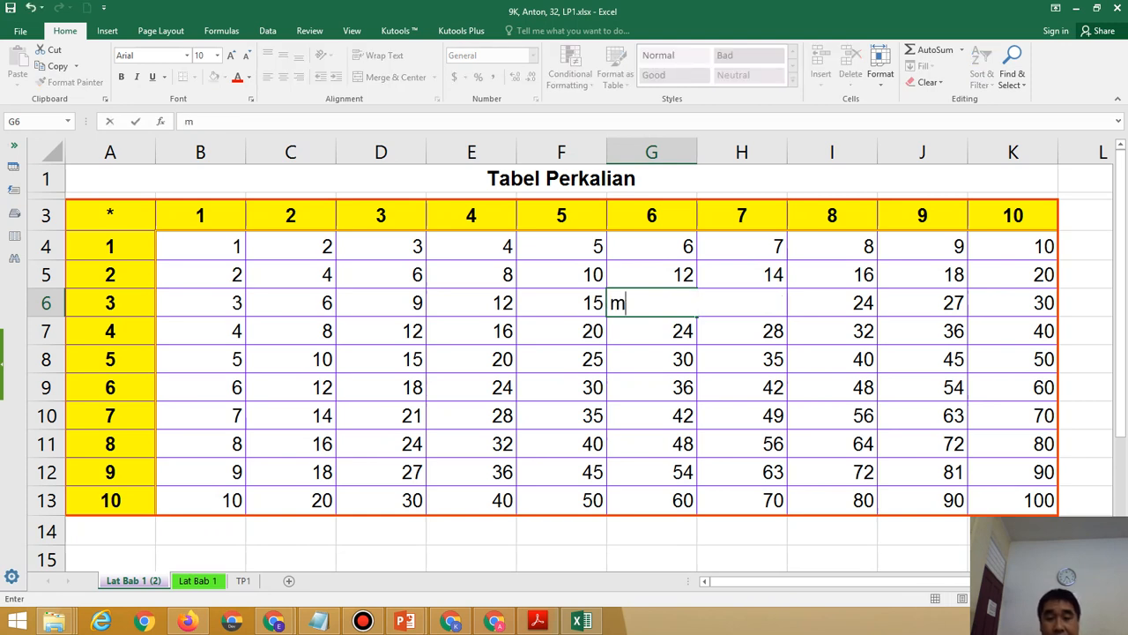
key("Return")
key("ctrl+z")
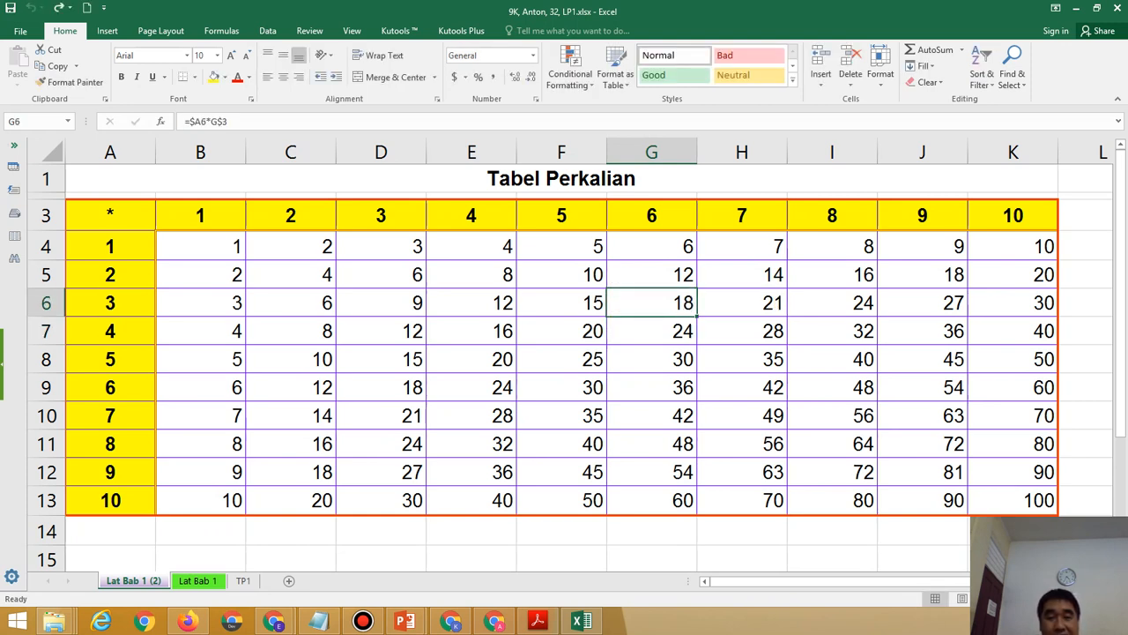
left_click(922, 558)
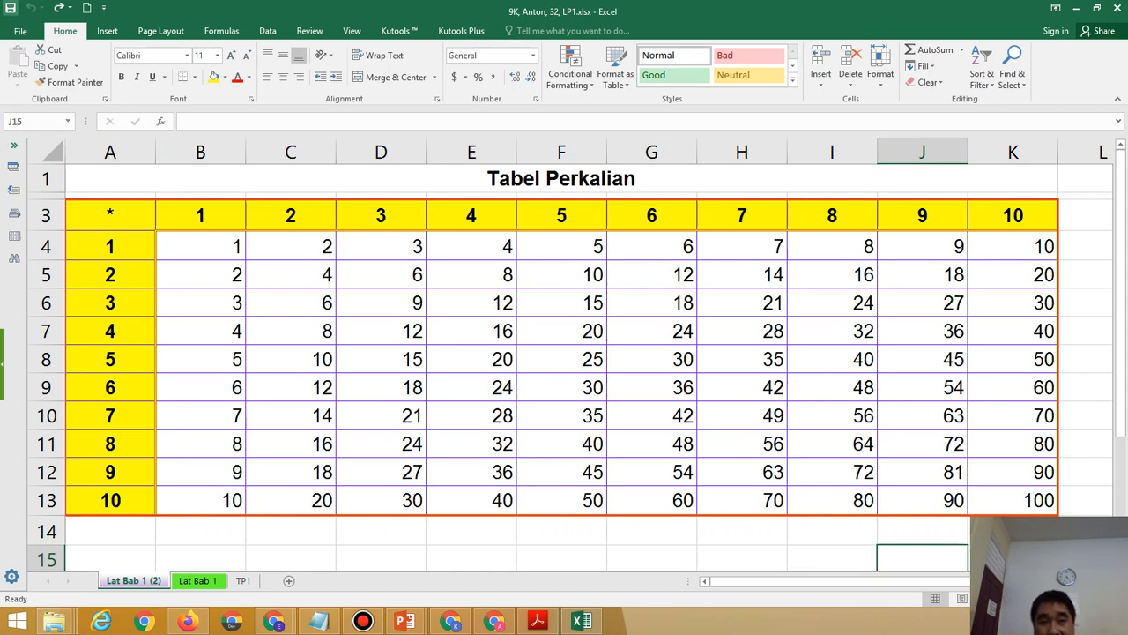
left_click(21, 31)
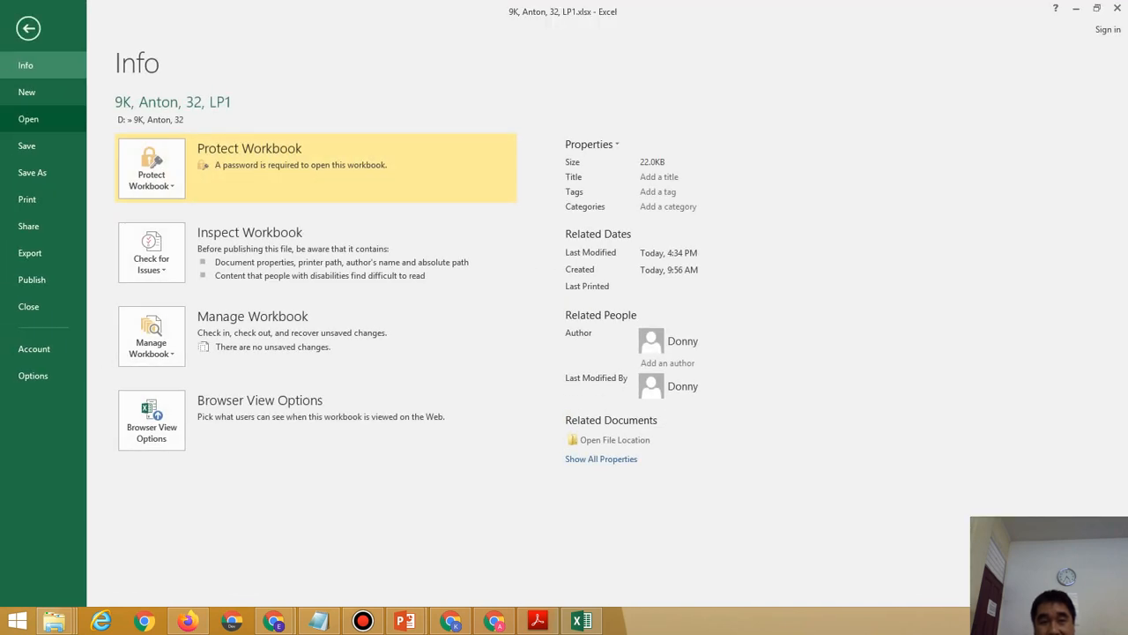
In Save As General Options, clear the open password, edit the modify password, and untick read-only recommended.
left_click(32, 172)
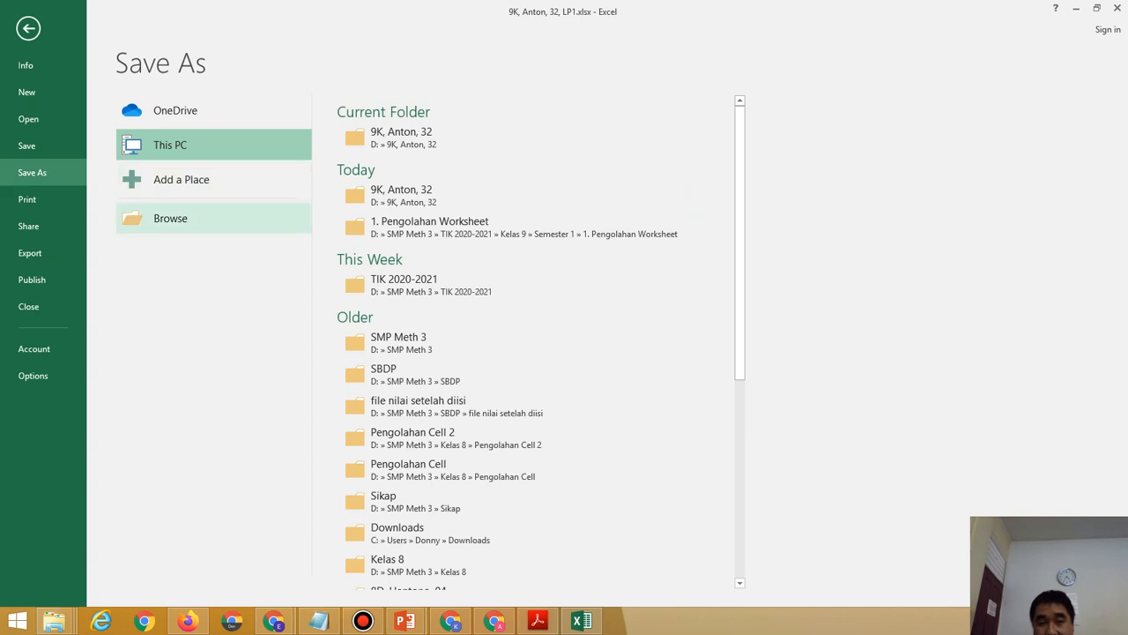
left_click(171, 218)
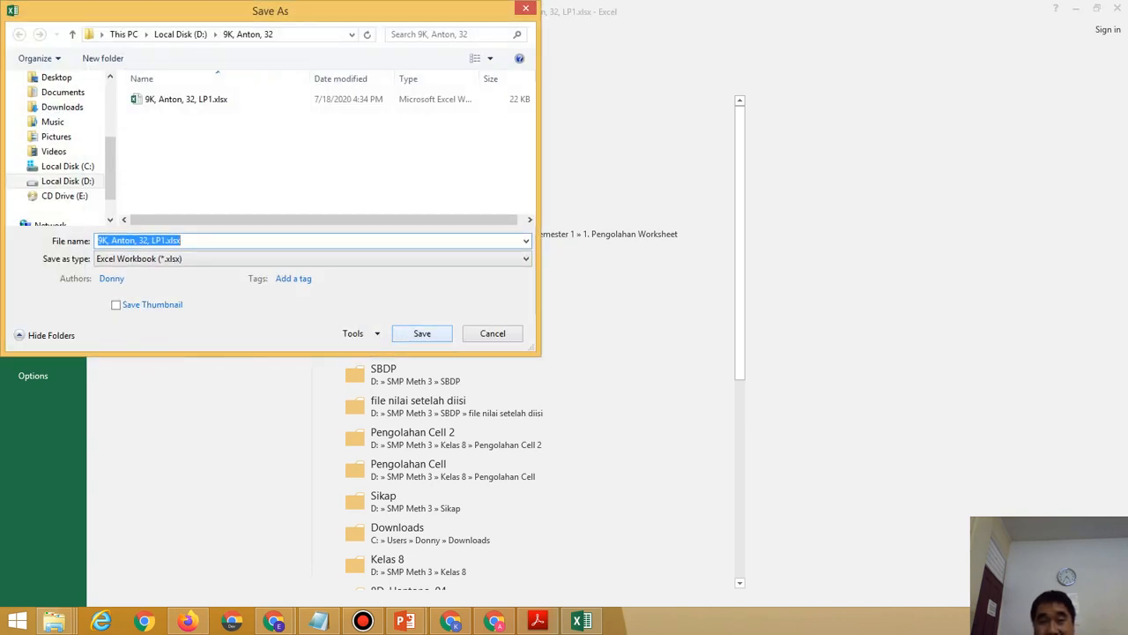
left_click(357, 333)
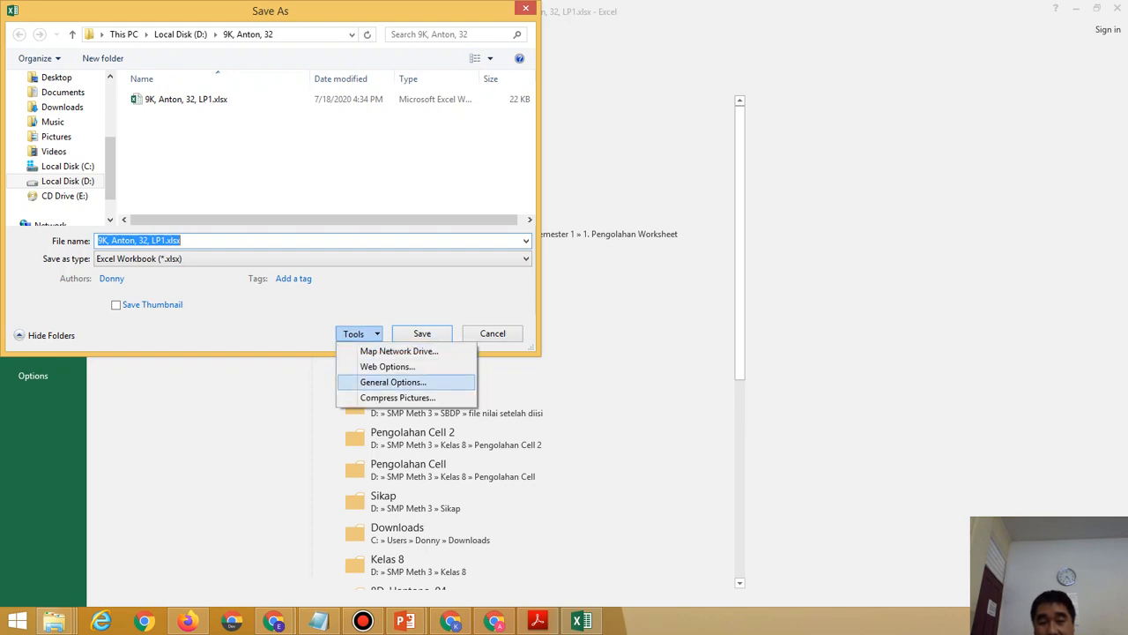
left_click(393, 381)
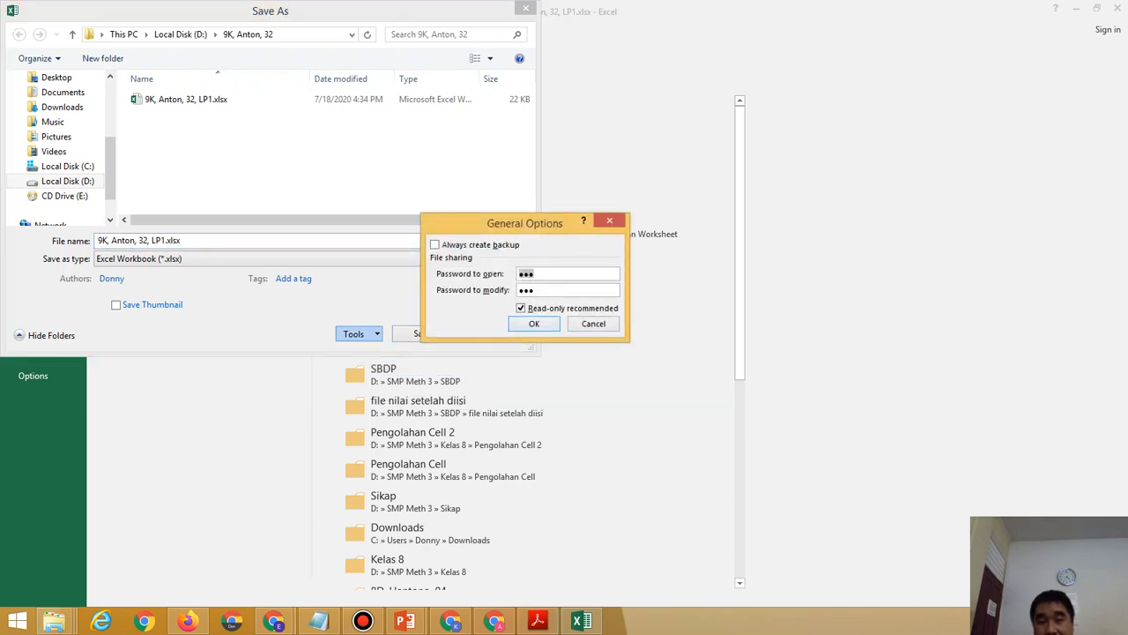
key("BackSpace")
left_click(536, 290)
key("BackSpace")
key("BackSpace")
key("BackSpace")
left_click(521, 309)
left_click(535, 323)
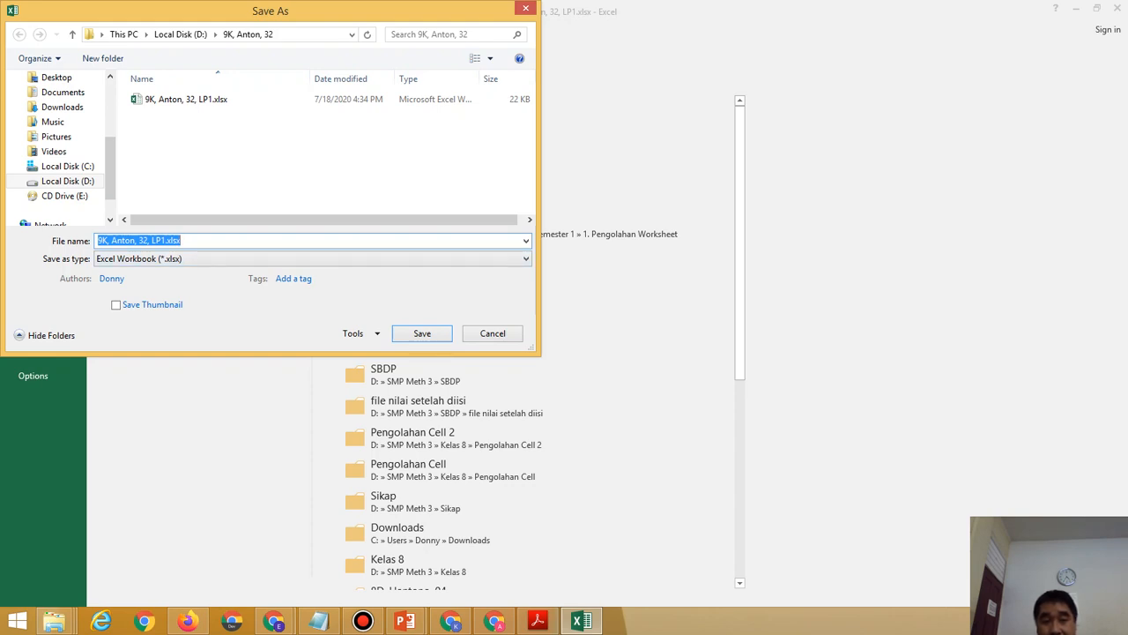
Append '.1' to the file name and save the workbook as LP1.1.
left_click(182, 240)
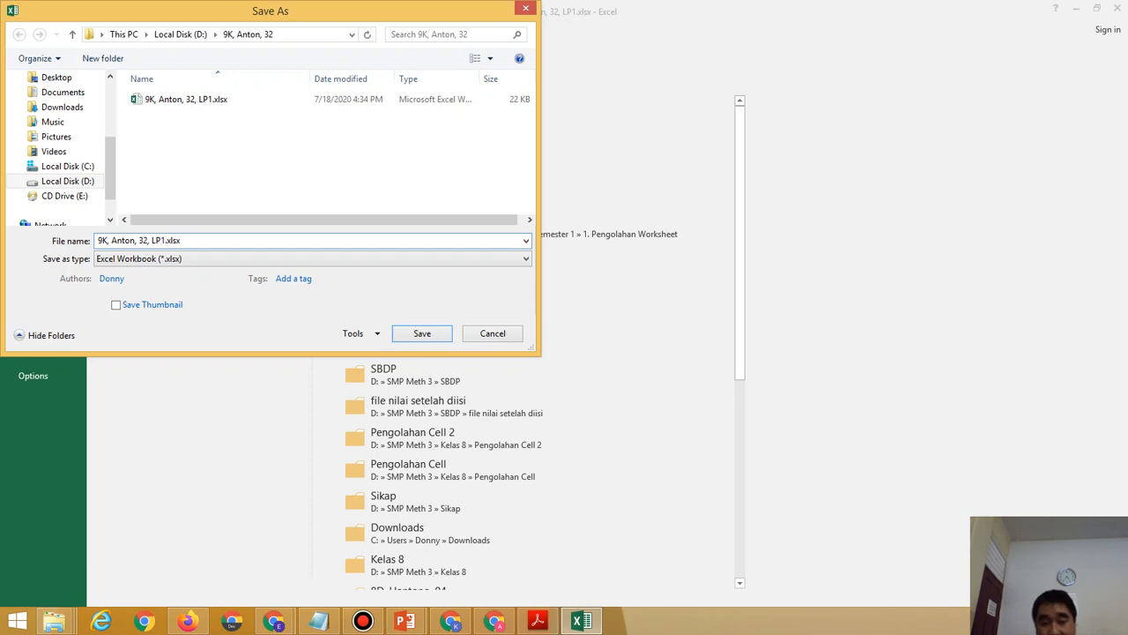
type(".1")
left_click(422, 333)
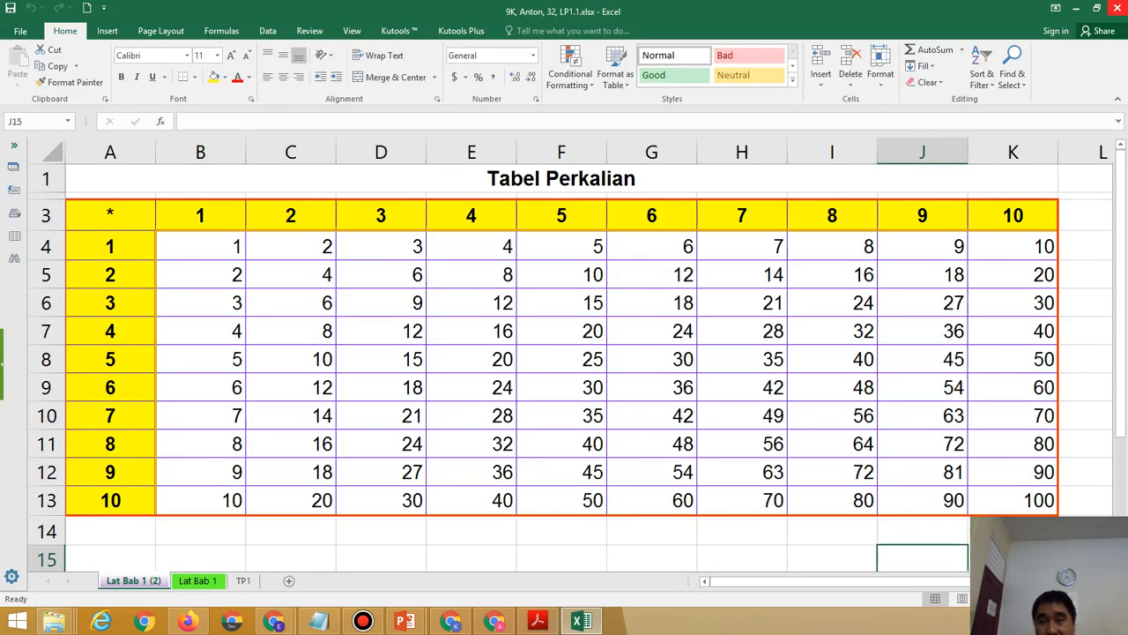
Close Excel and select the original LP1 workbook in File Explorer.
left_click(1116, 7)
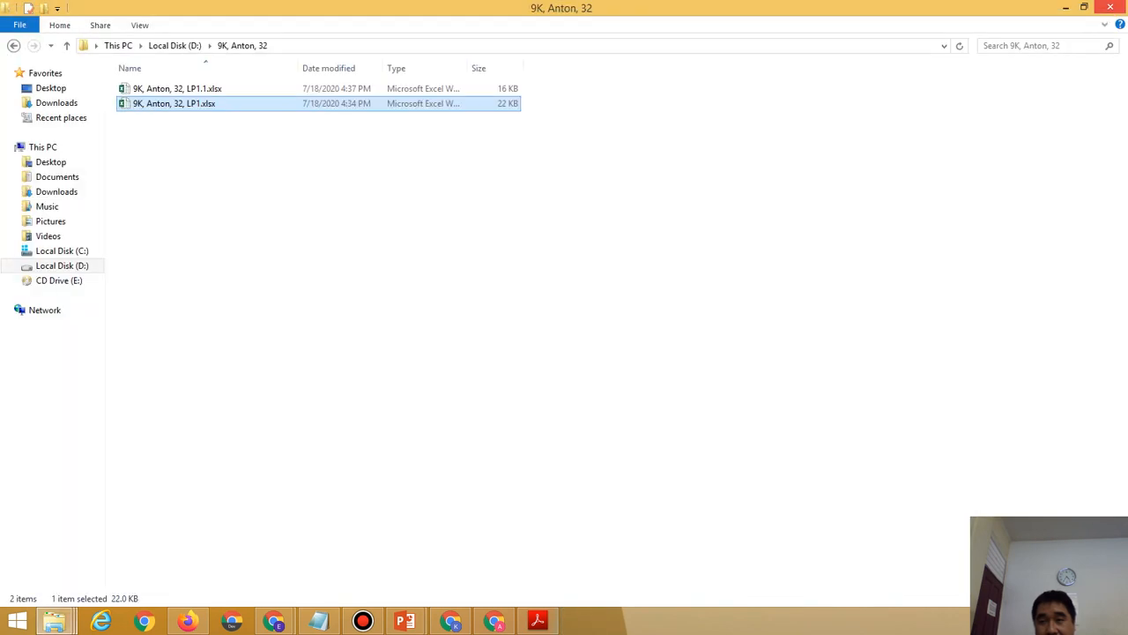
left_click(291, 194)
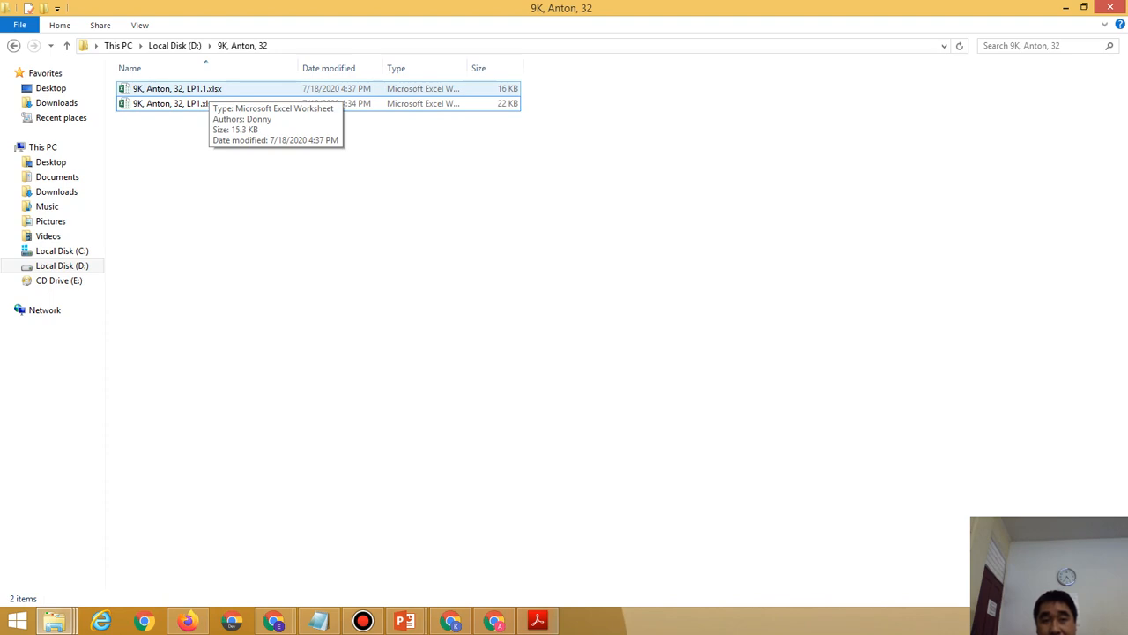
left_click(209, 103)
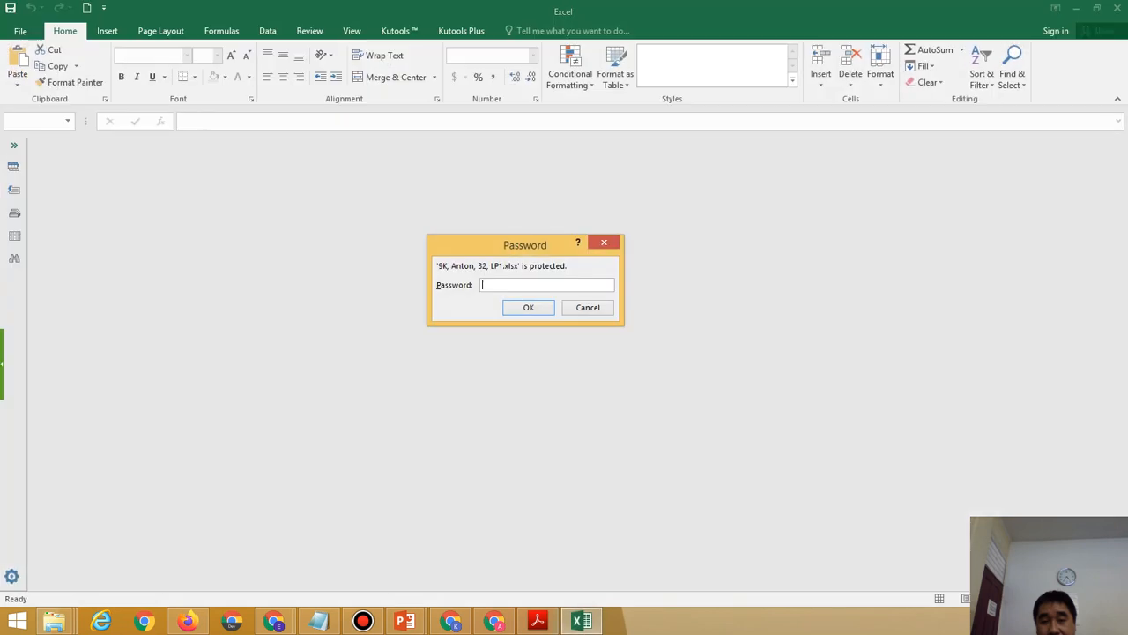
Open LP1 with its open and modify passwords, declining read-only mode, then close Excel.
type("•••")
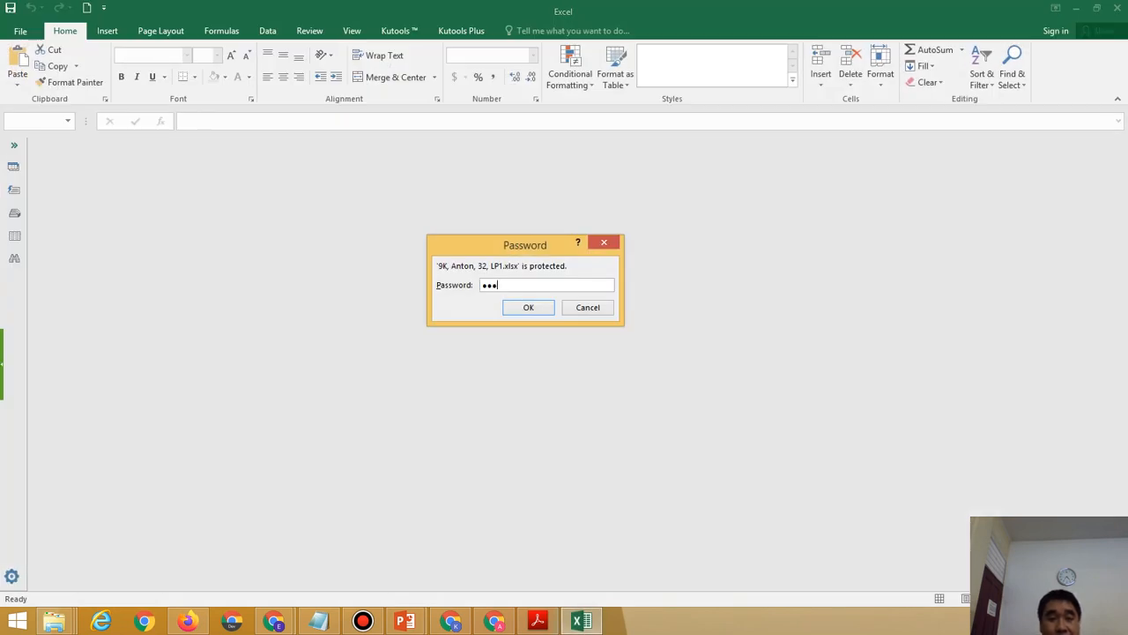
key("Return")
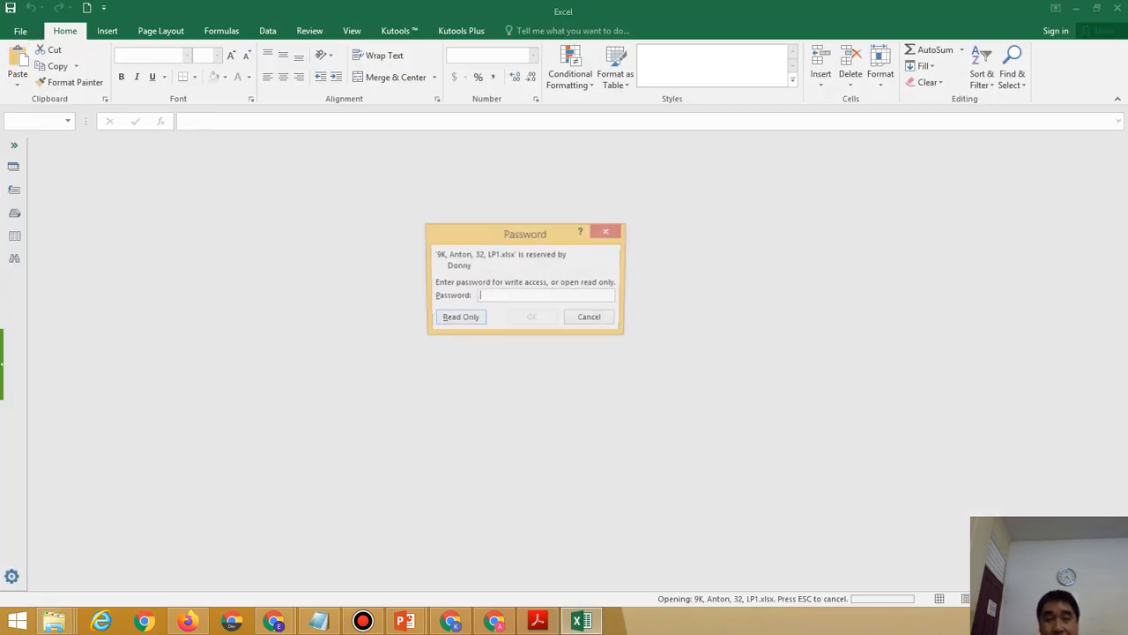
type("•••")
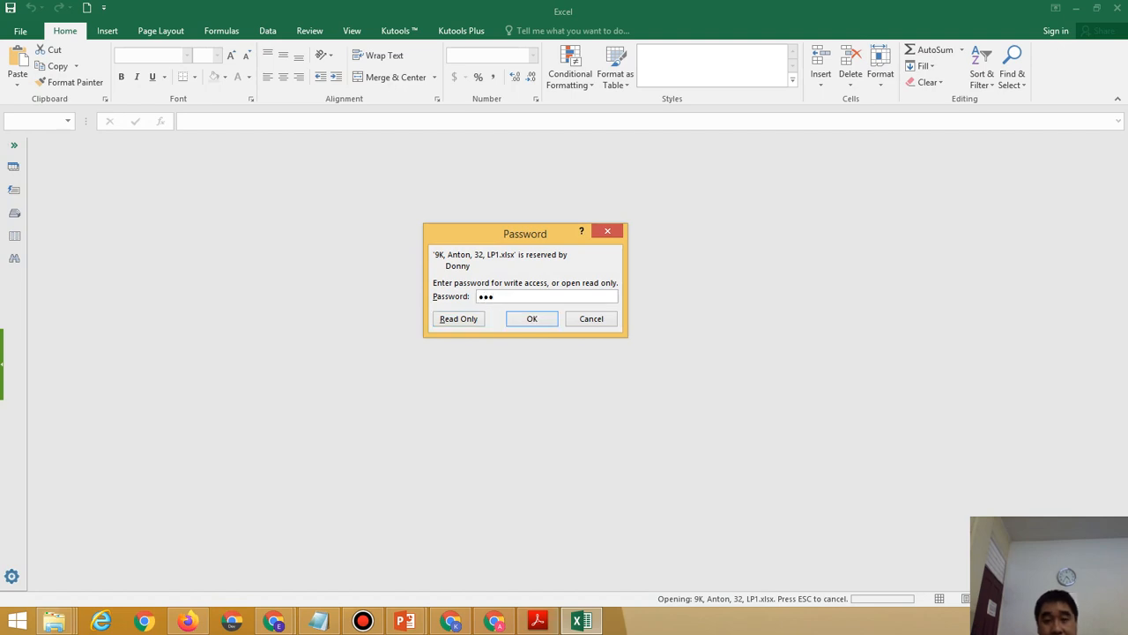
key("Return")
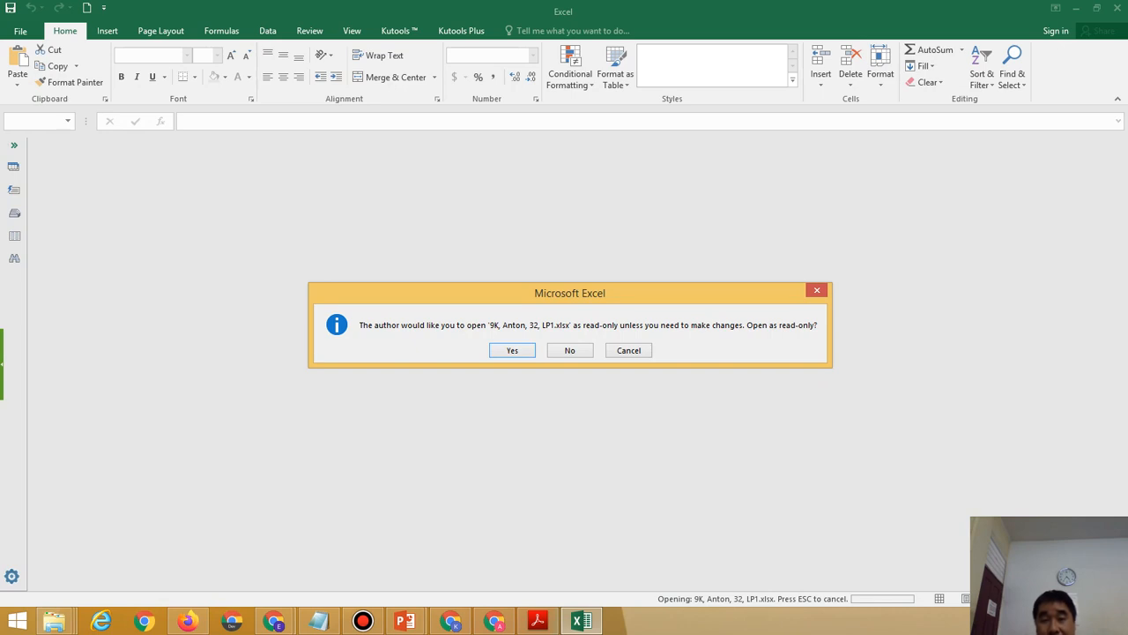
key("Tab")
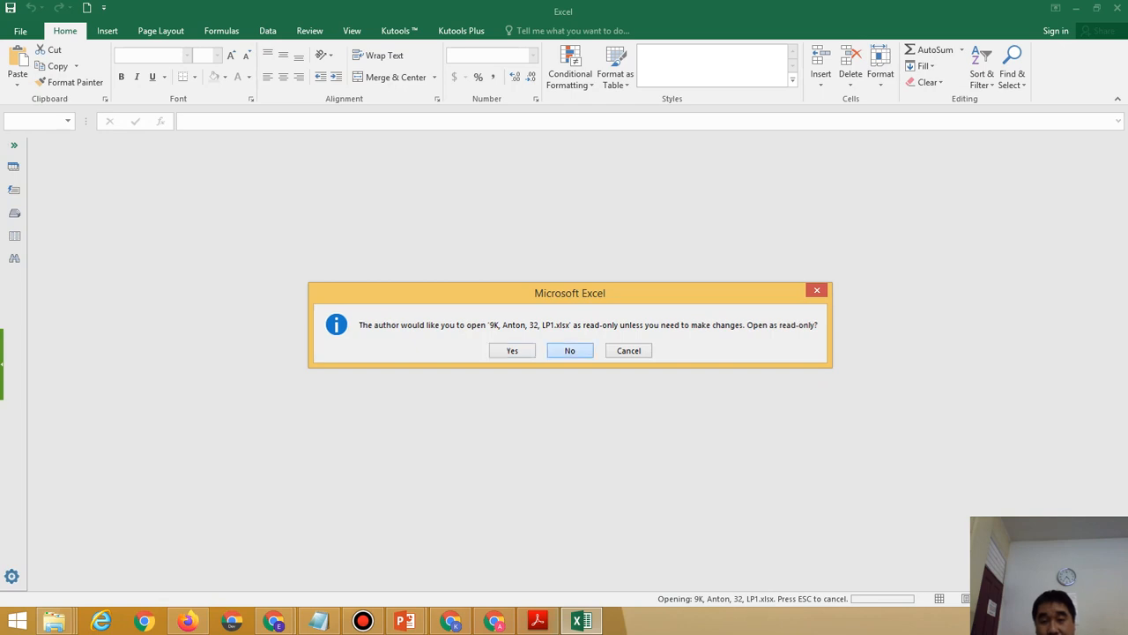
key("Return")
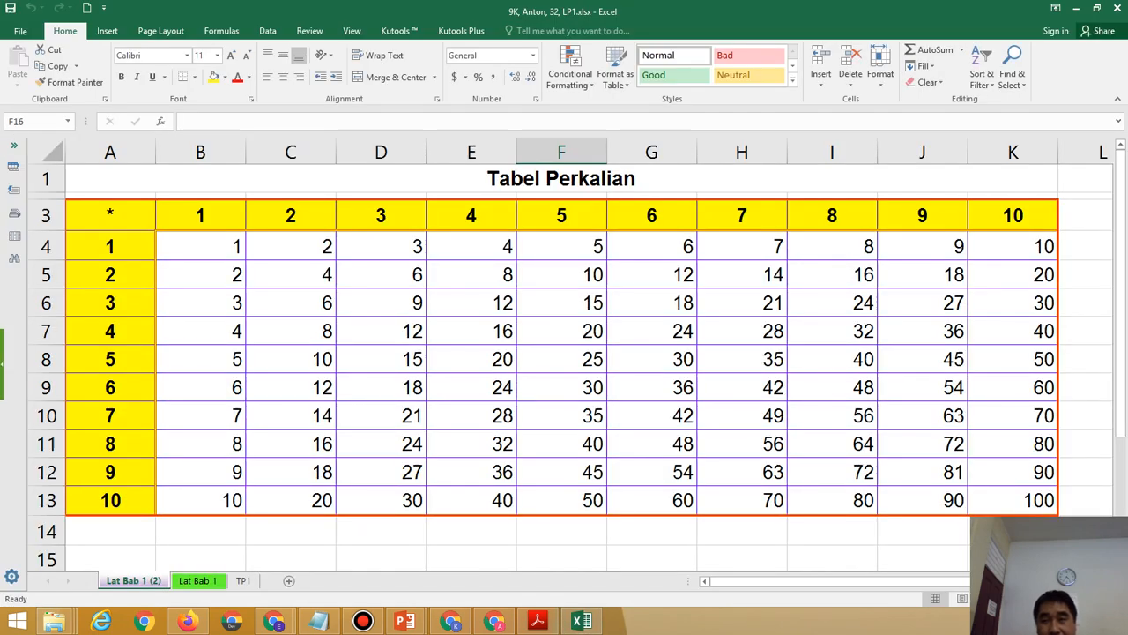
left_click(1118, 8)
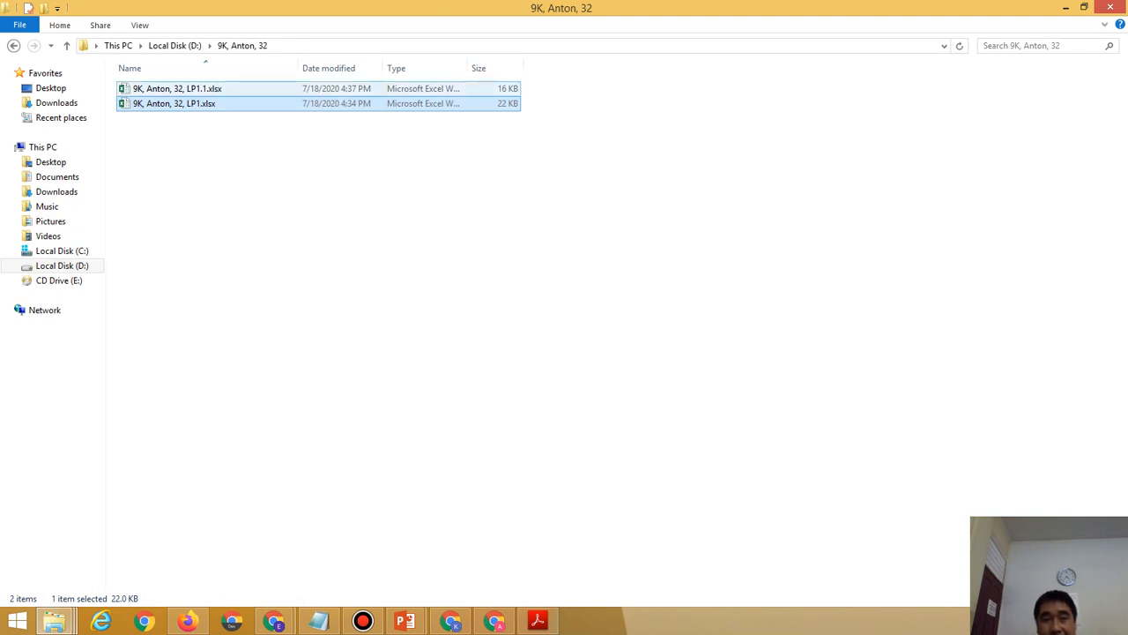
Open the LP1.1.xlsx copy from File Explorer.
double_click(207, 88)
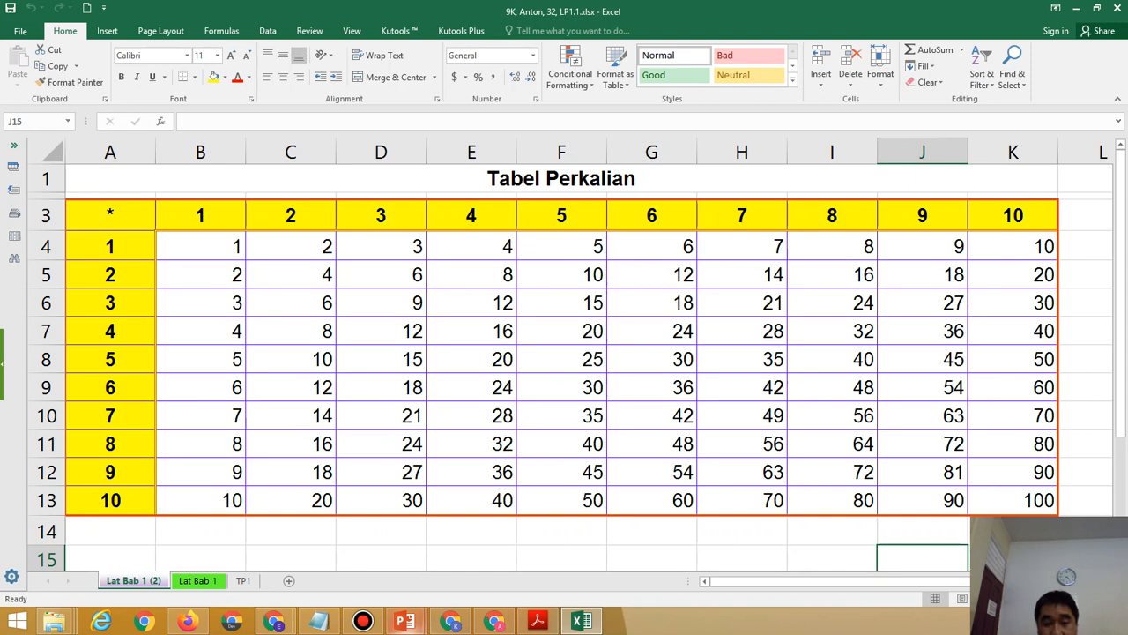
Go up to the TIK 2020-2021 folder and open the Google Classroom guide PDF.
left_click(405, 621)
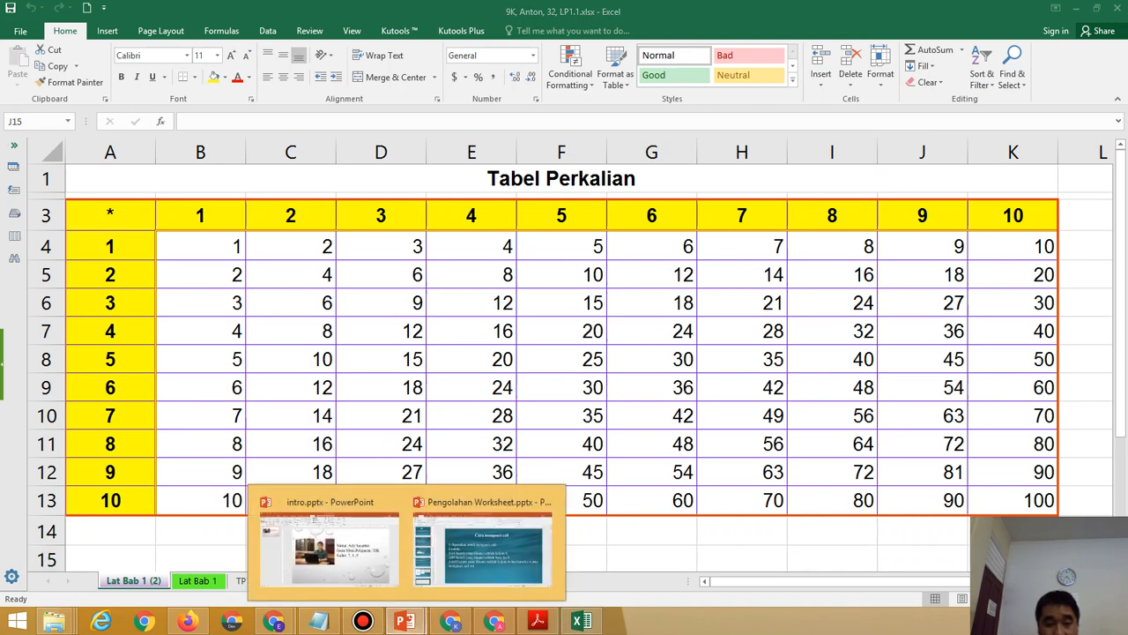
mouse_move(54, 621)
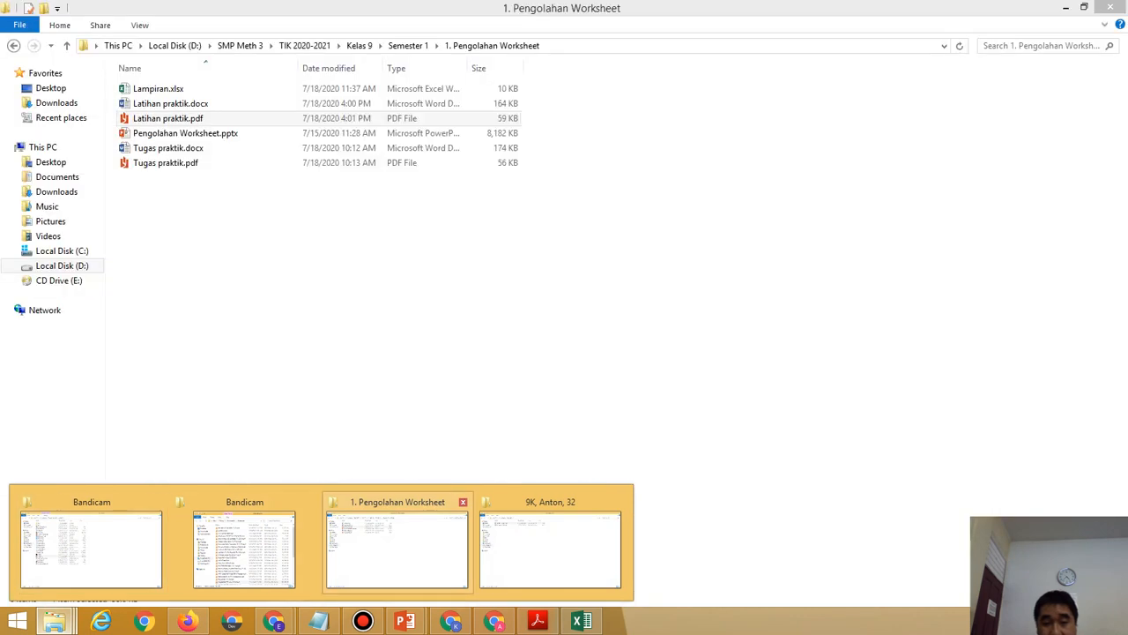
left_click(397, 547)
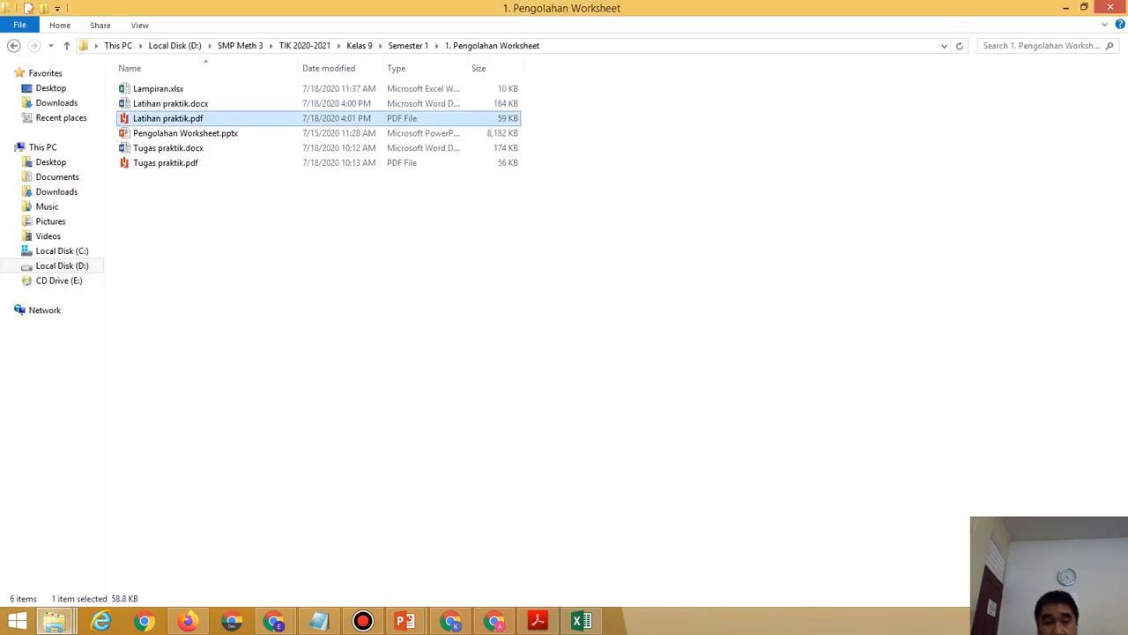
left_click(305, 45)
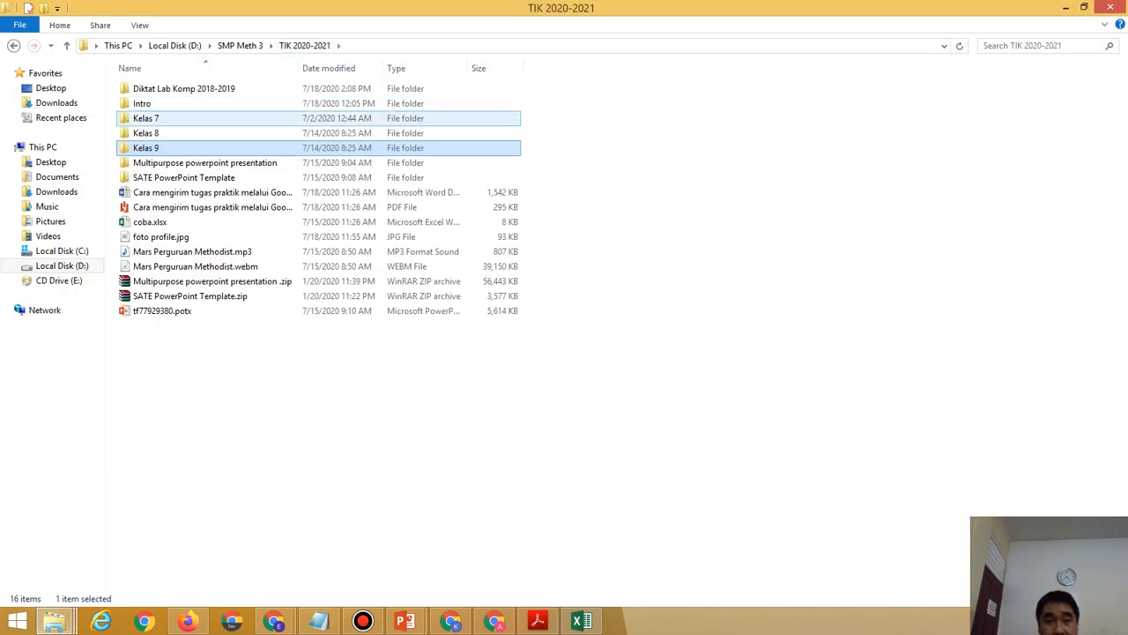
double_click(212, 207)
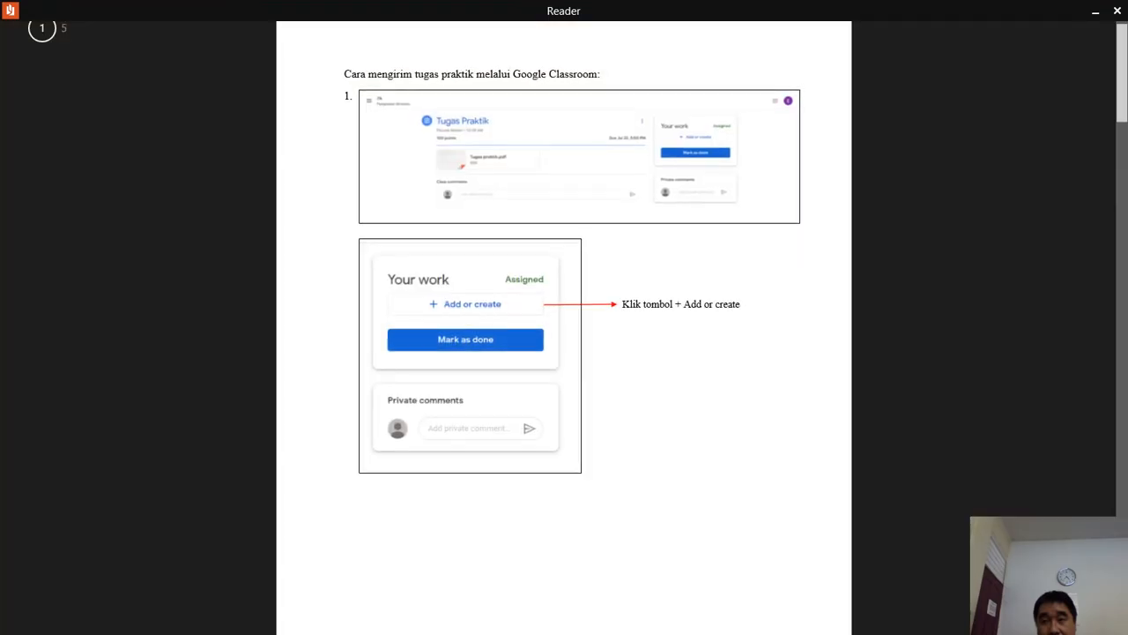
Reopen the guide in Adobe Acrobat Reader DC instead and maximize its window.
left_click(1118, 11)
right_click(239, 209)
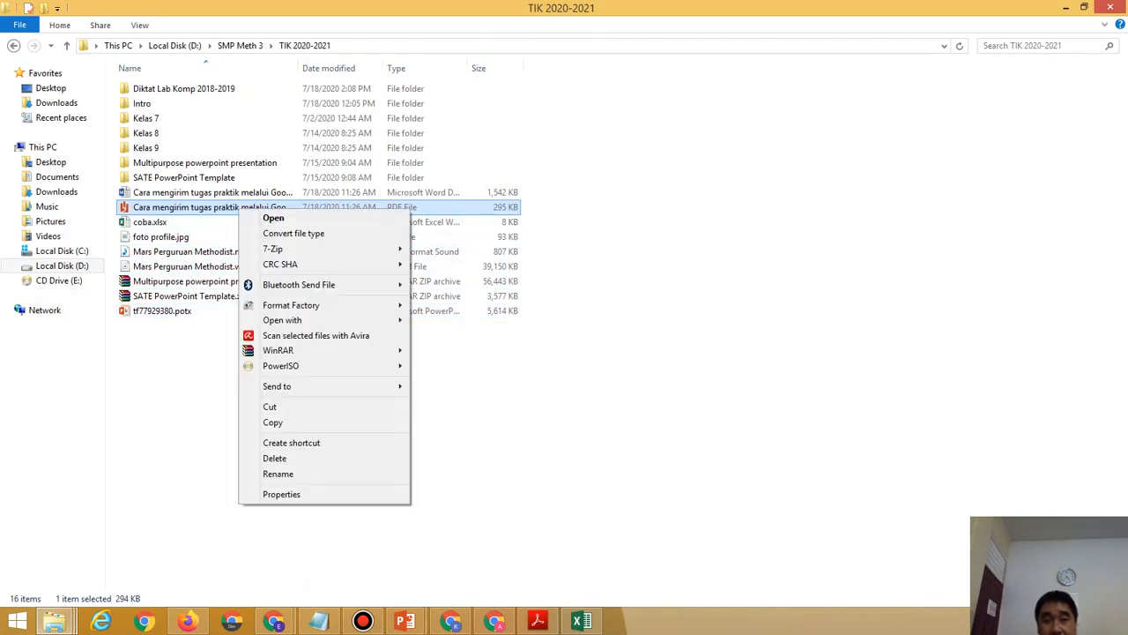
mouse_move(335, 319)
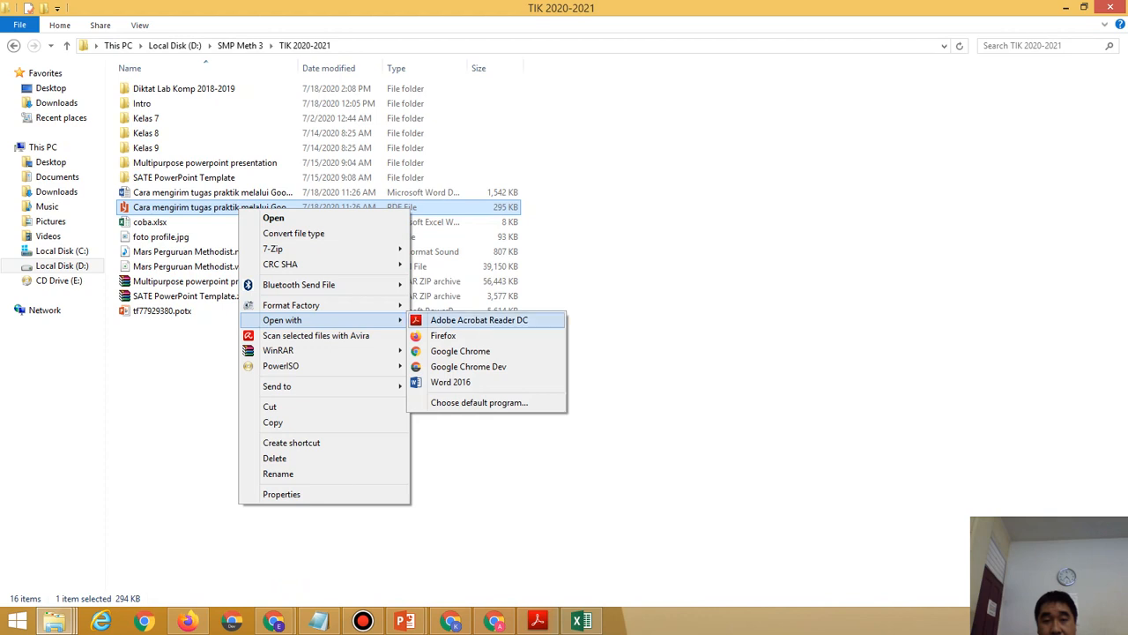
left_click(479, 320)
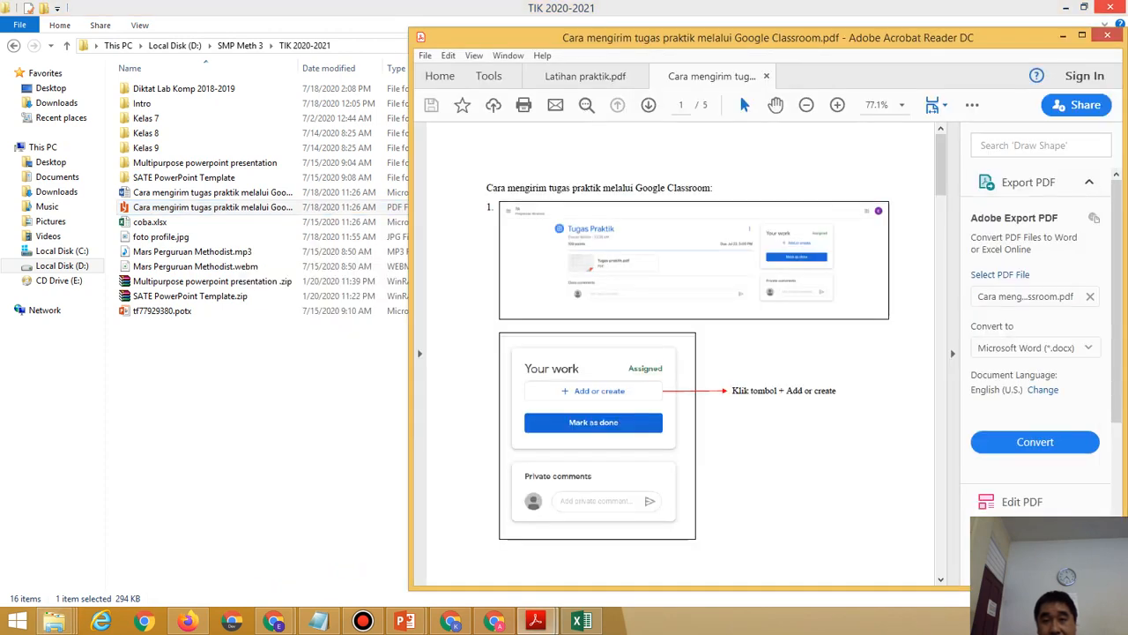
left_click(1082, 35)
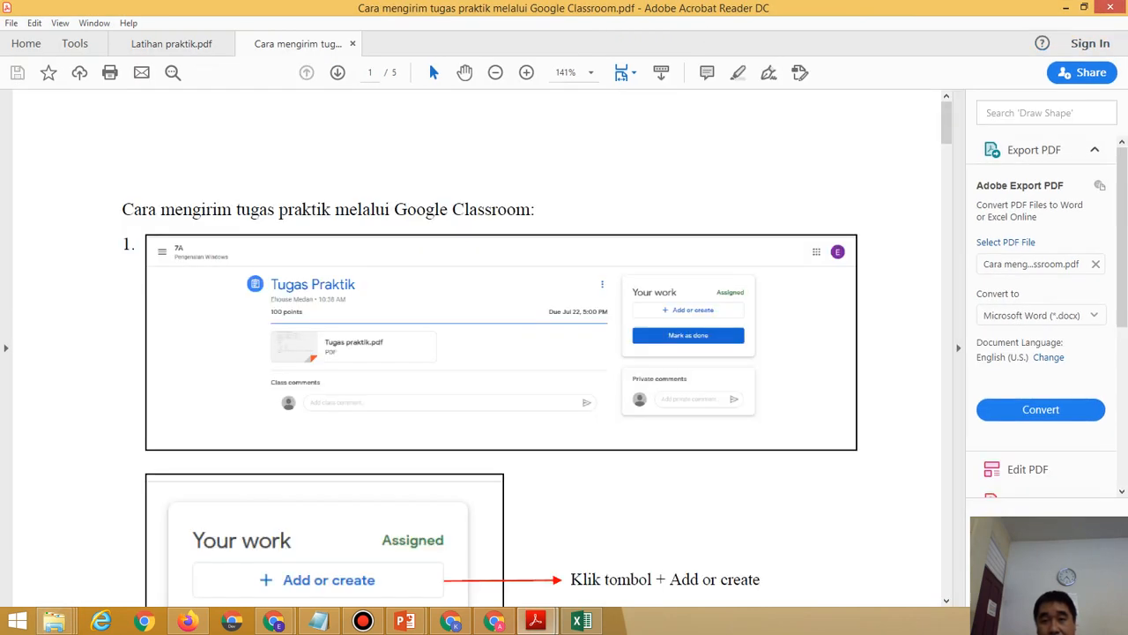
Scroll the guide to page 5 and back to page 3, then switch to Google Classroom.
scroll(501, 344, "down", 5)
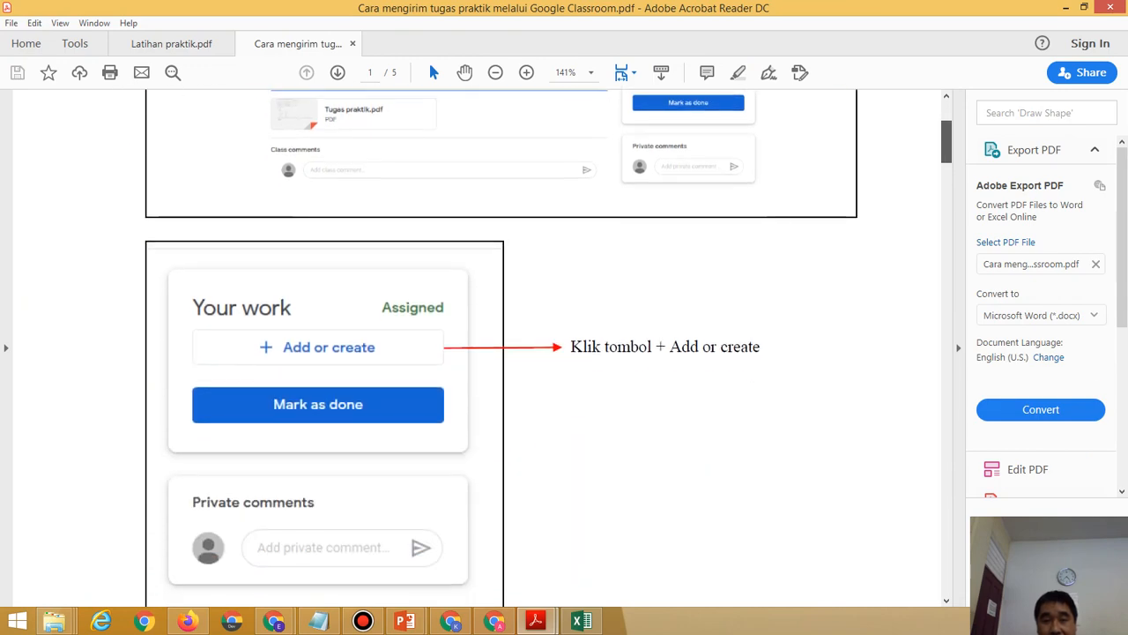
scroll(501, 343, "down", 10)
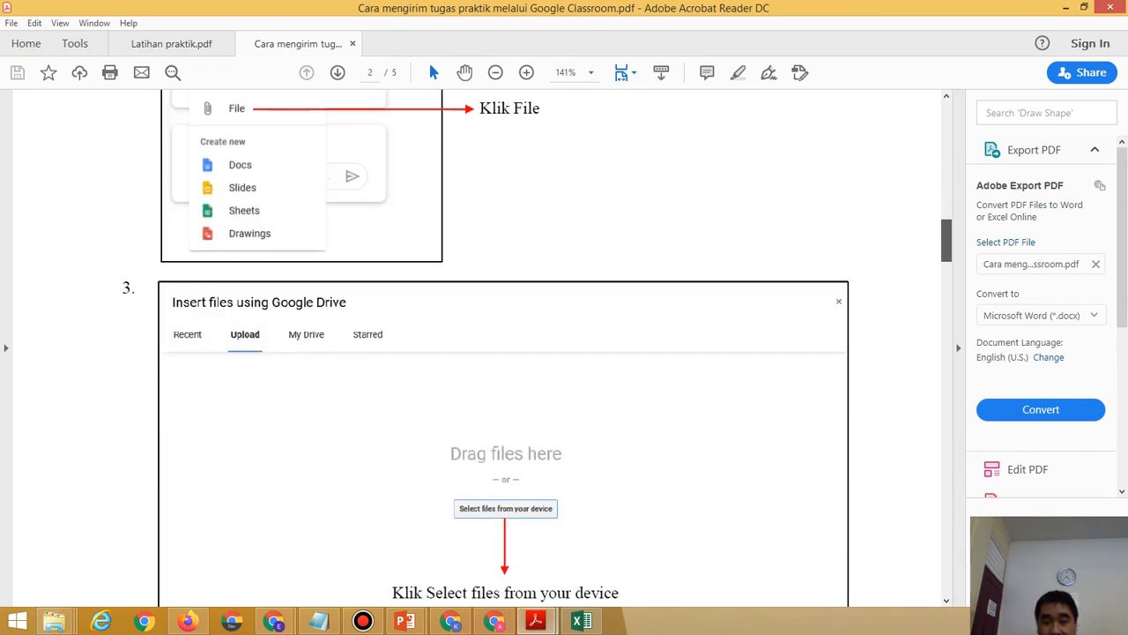
scroll(501, 344, "down", 15)
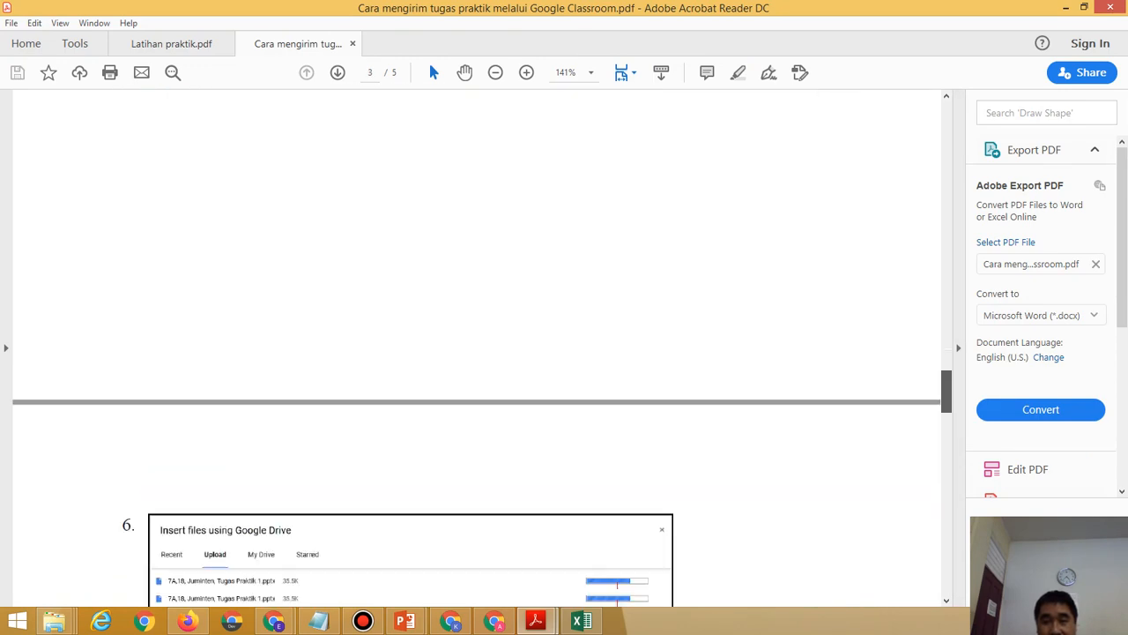
scroll(501, 344, "down", 12)
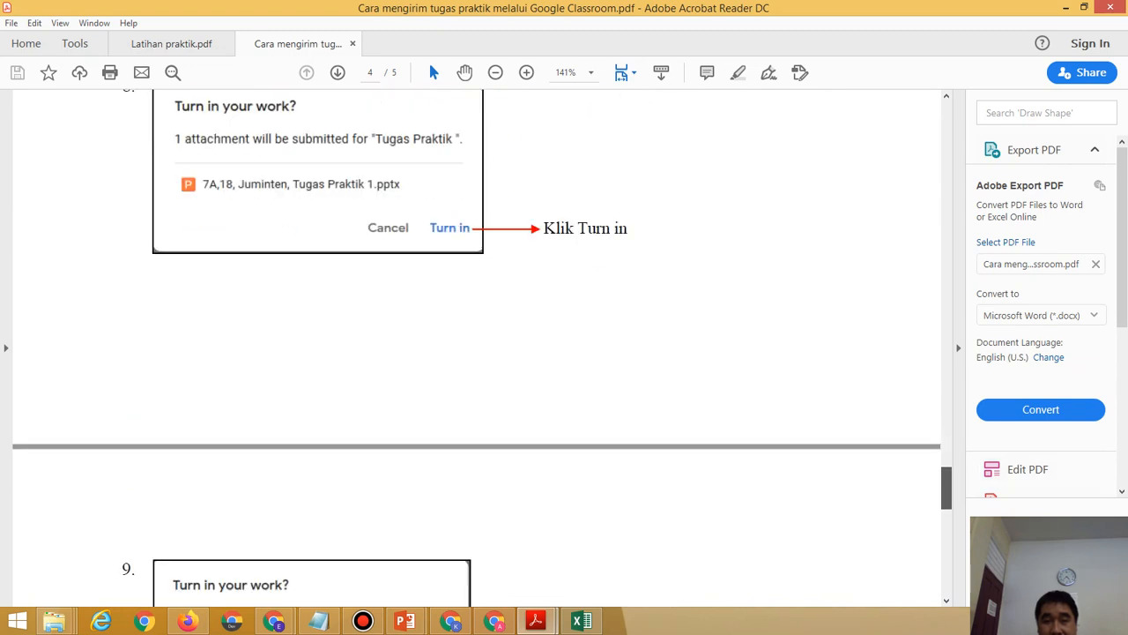
scroll(501, 344, "down", 8)
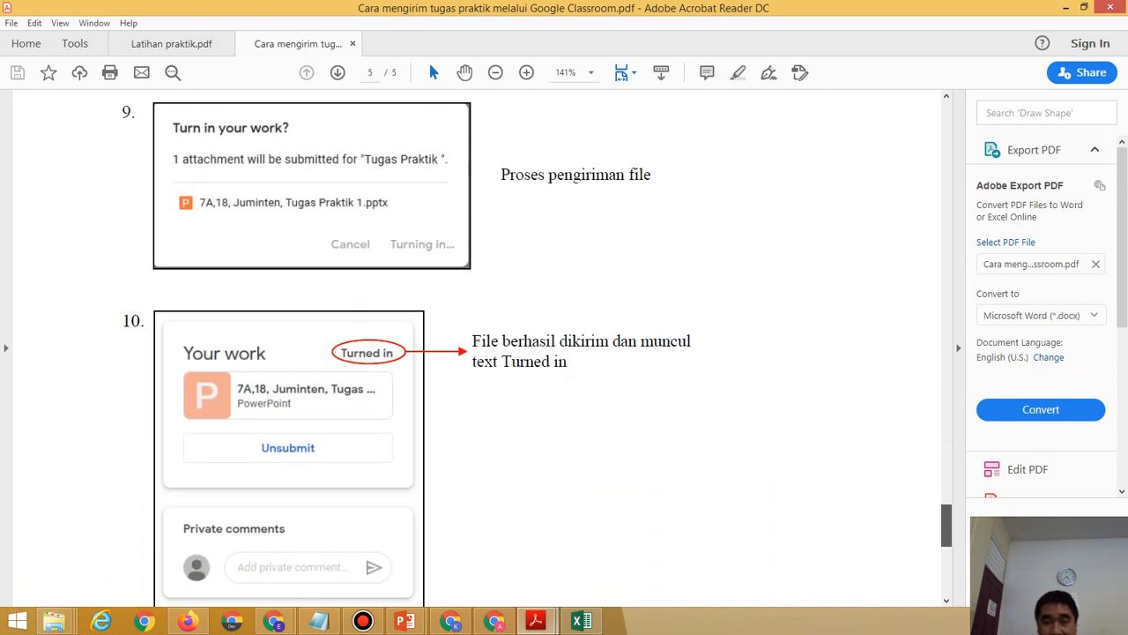
scroll(502, 343, "up", 1)
scroll(501, 344, "up", 20)
scroll(502, 344, "up", 6)
scroll(502, 343, "down", 15)
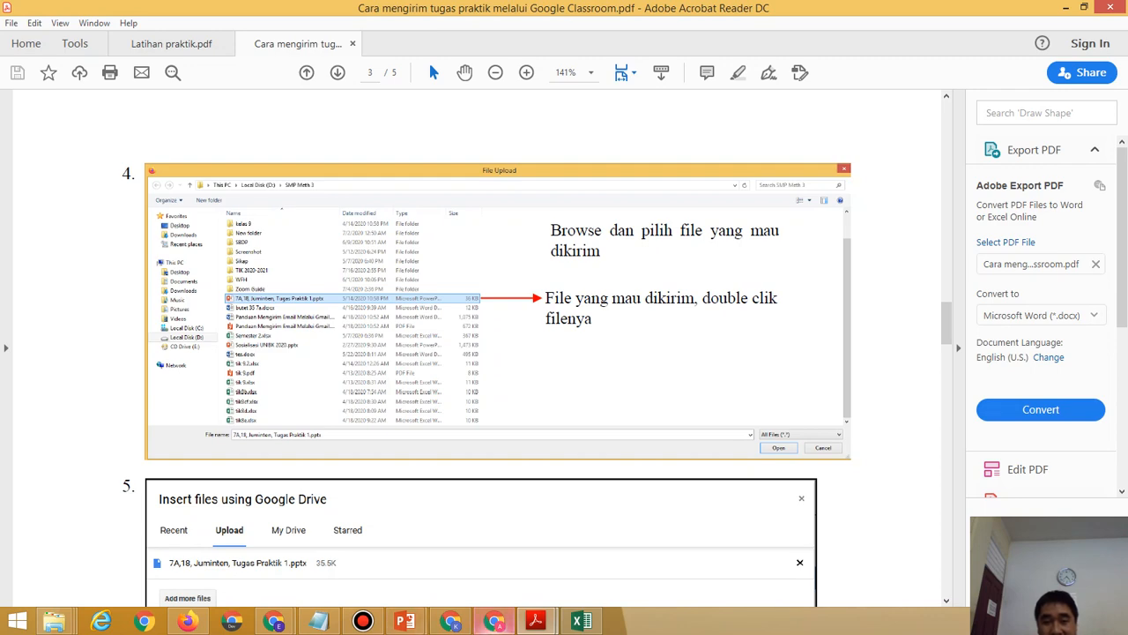
left_click(494, 621)
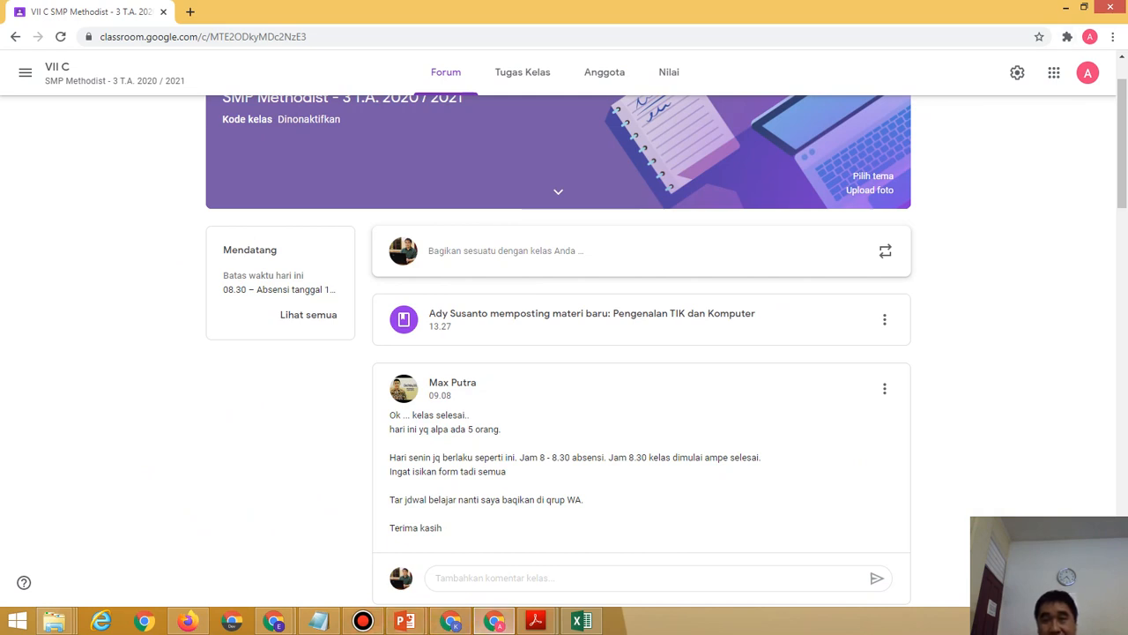
Minimize Chrome to return to the guide and bring up the Bandicam recorder window.
left_click(1066, 7)
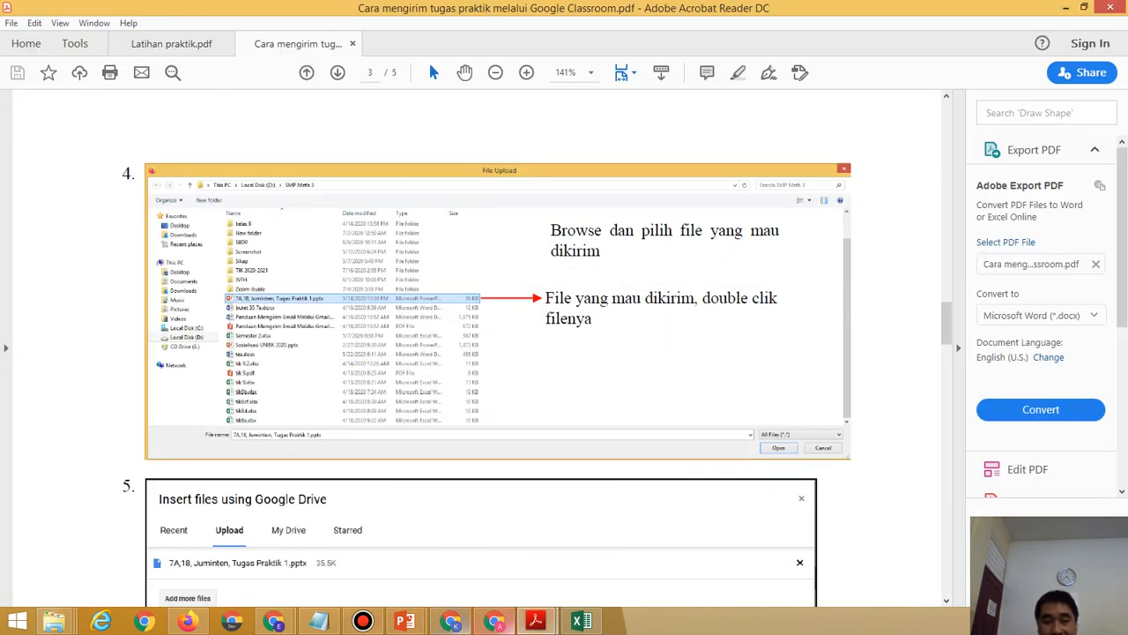
mouse_move(494, 622)
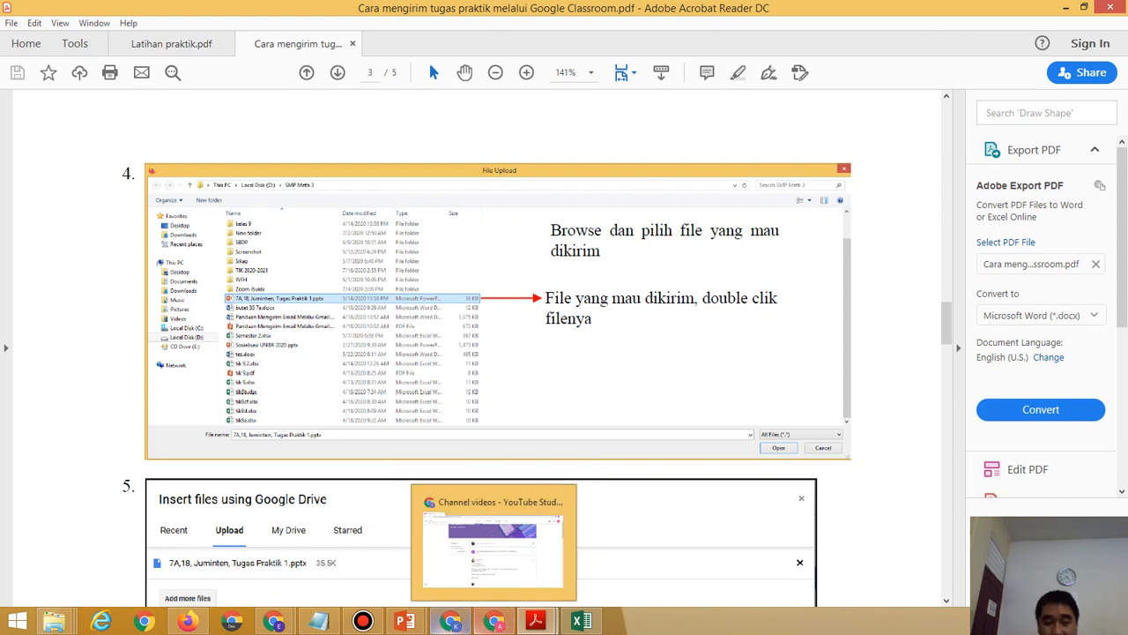
mouse_move(404, 621)
left_click(363, 621)
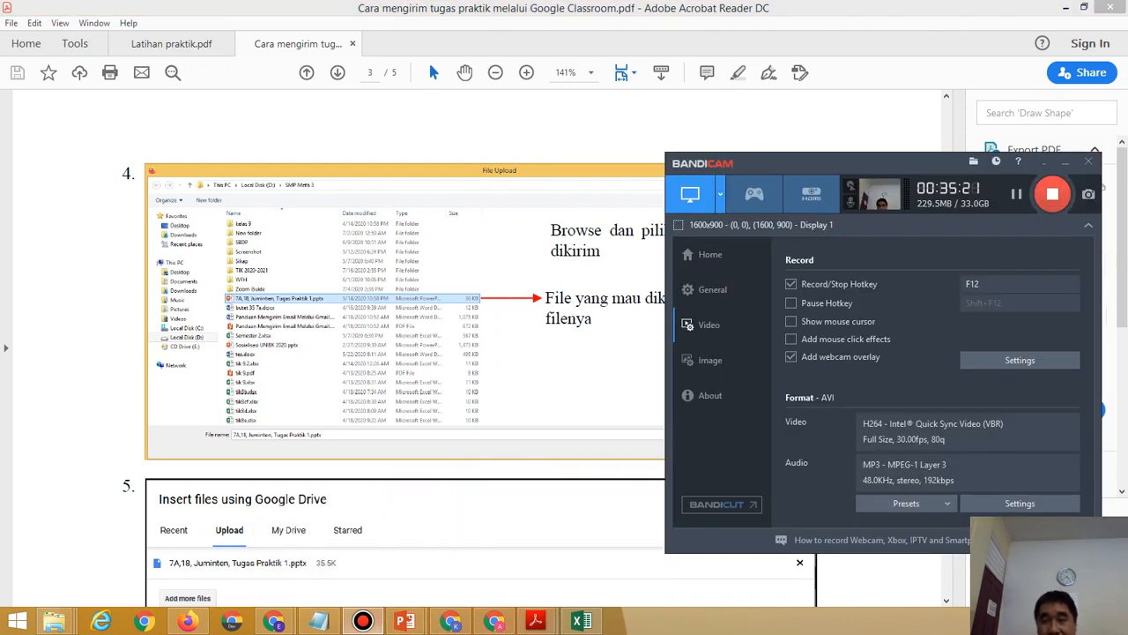